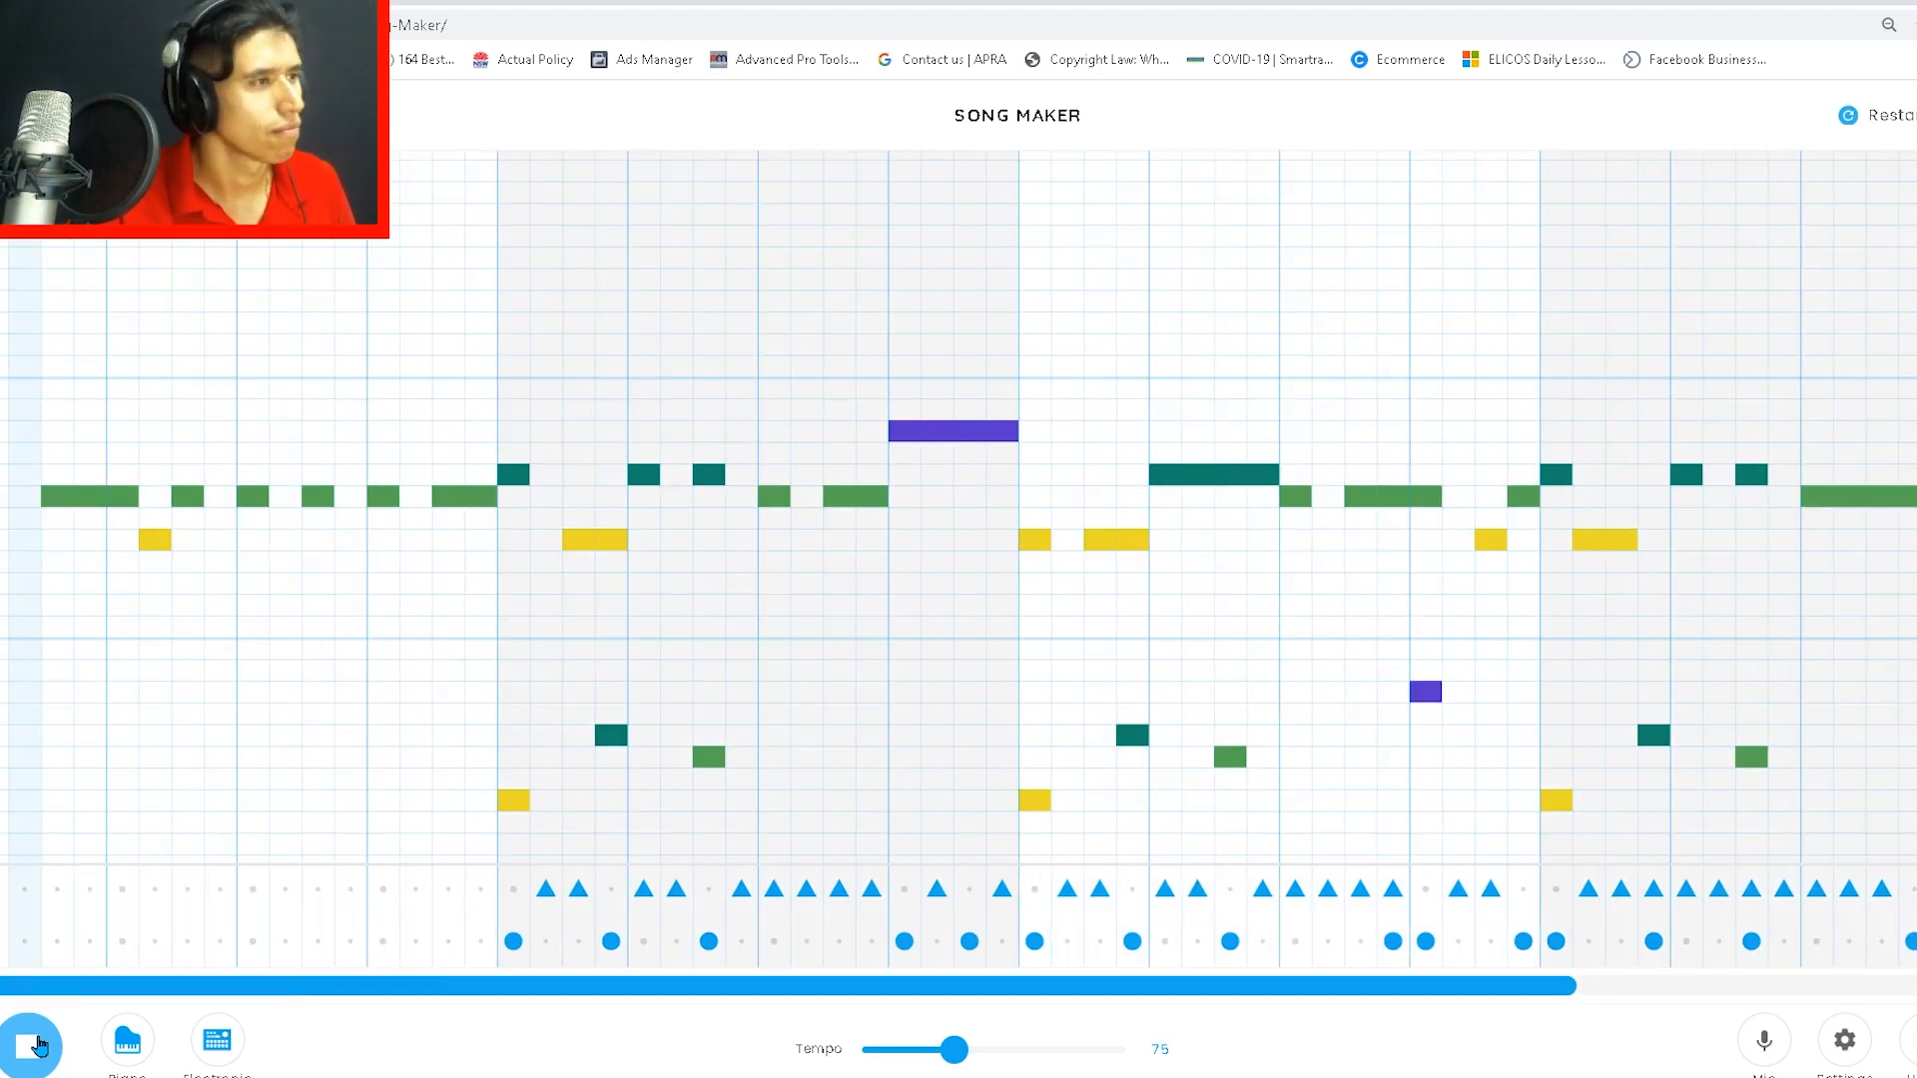
# Step: Play back the finished example song and look through the Premiere Piano freemium page and its video lessons
pyautogui.click(38, 1046)
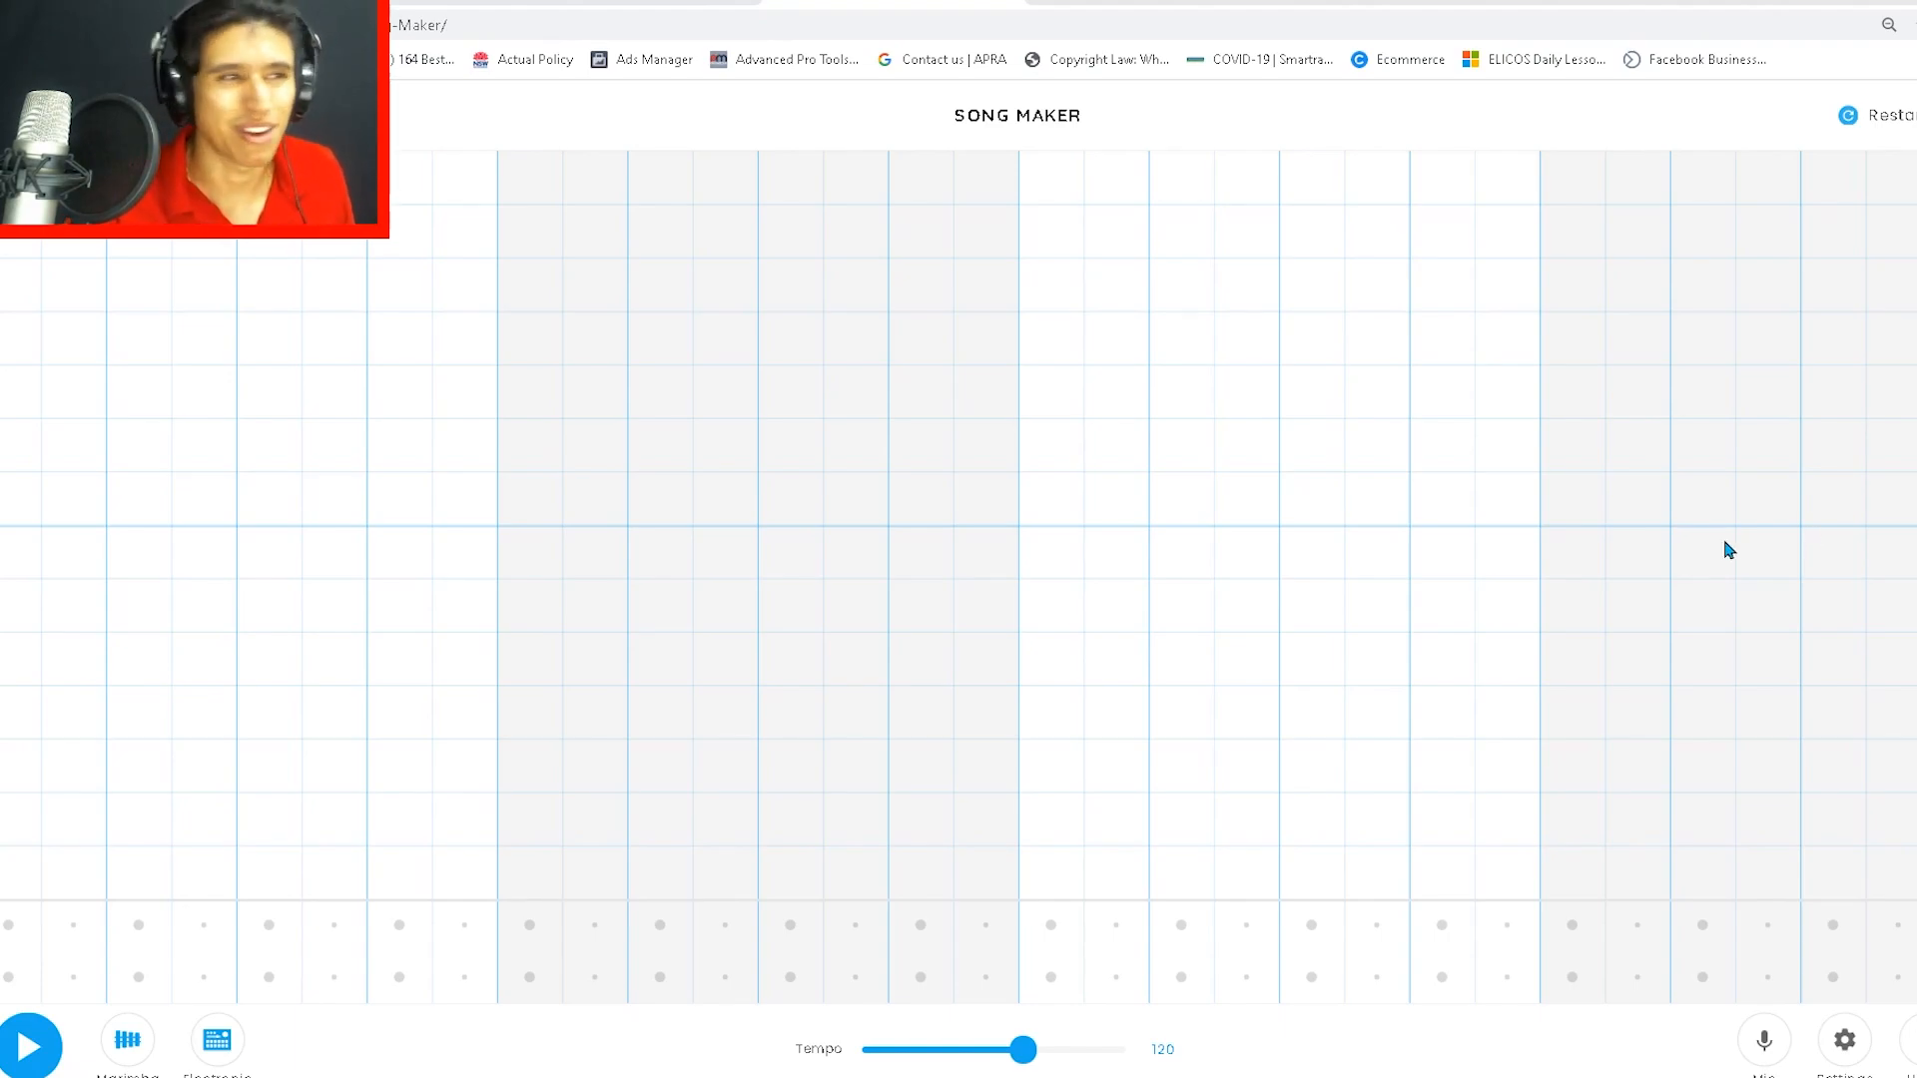
pyautogui.click(619, 3)
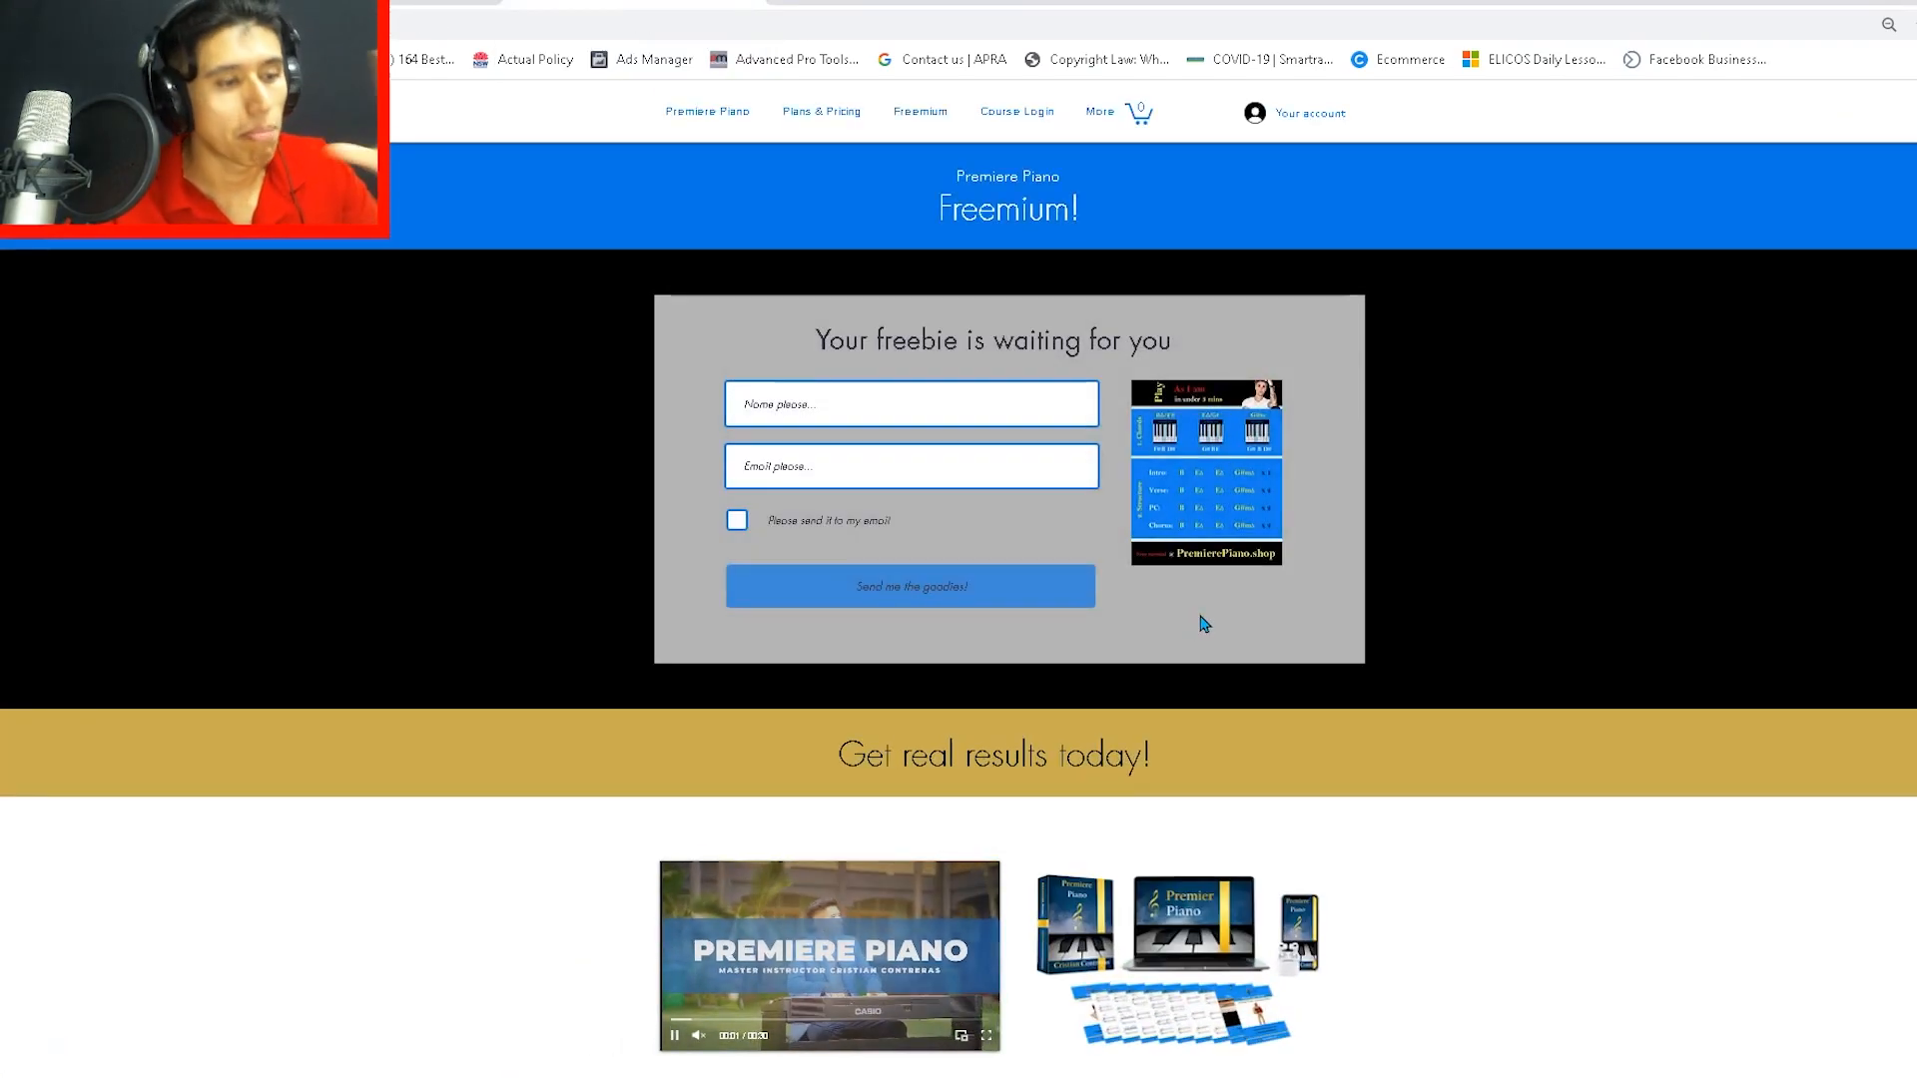
pyautogui.scroll(-4, 1199, 626)
pyautogui.scroll(-6, 1201, 622)
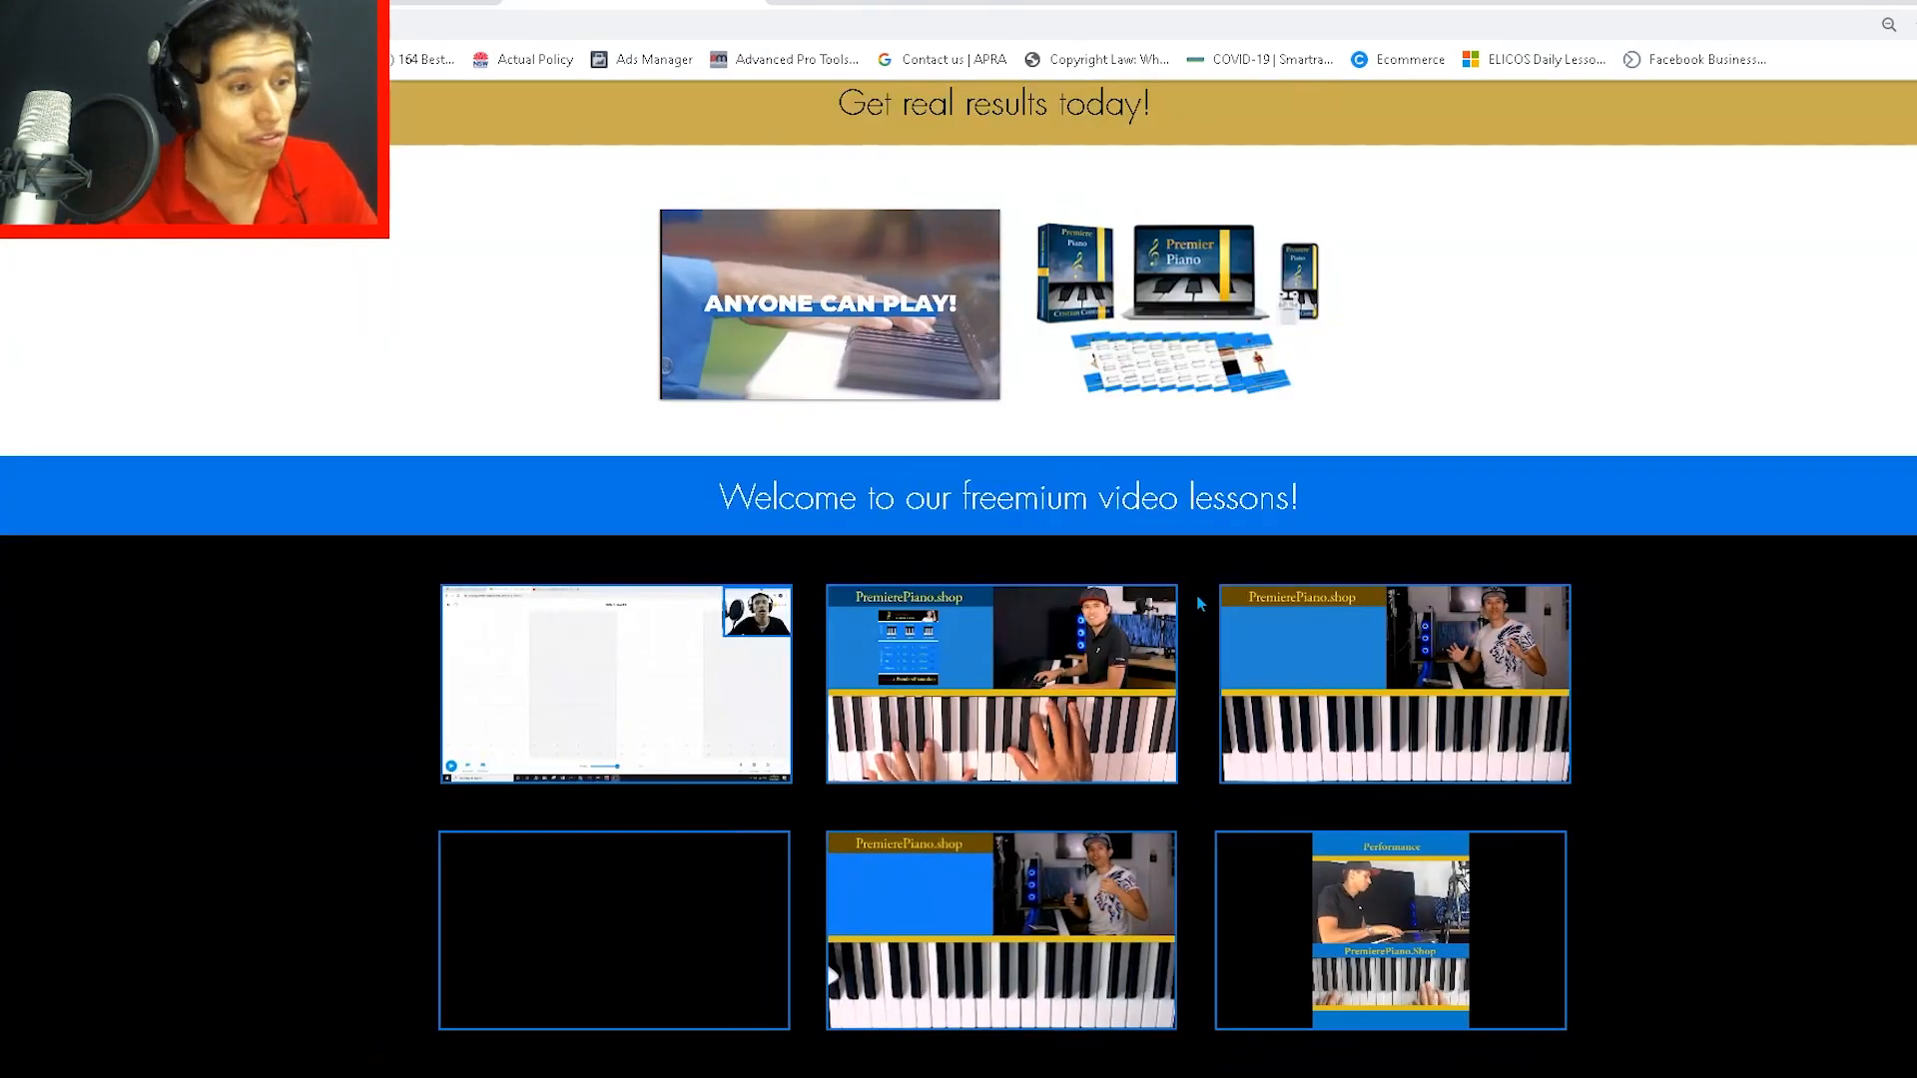
pyautogui.scroll(-10, 1059, 679)
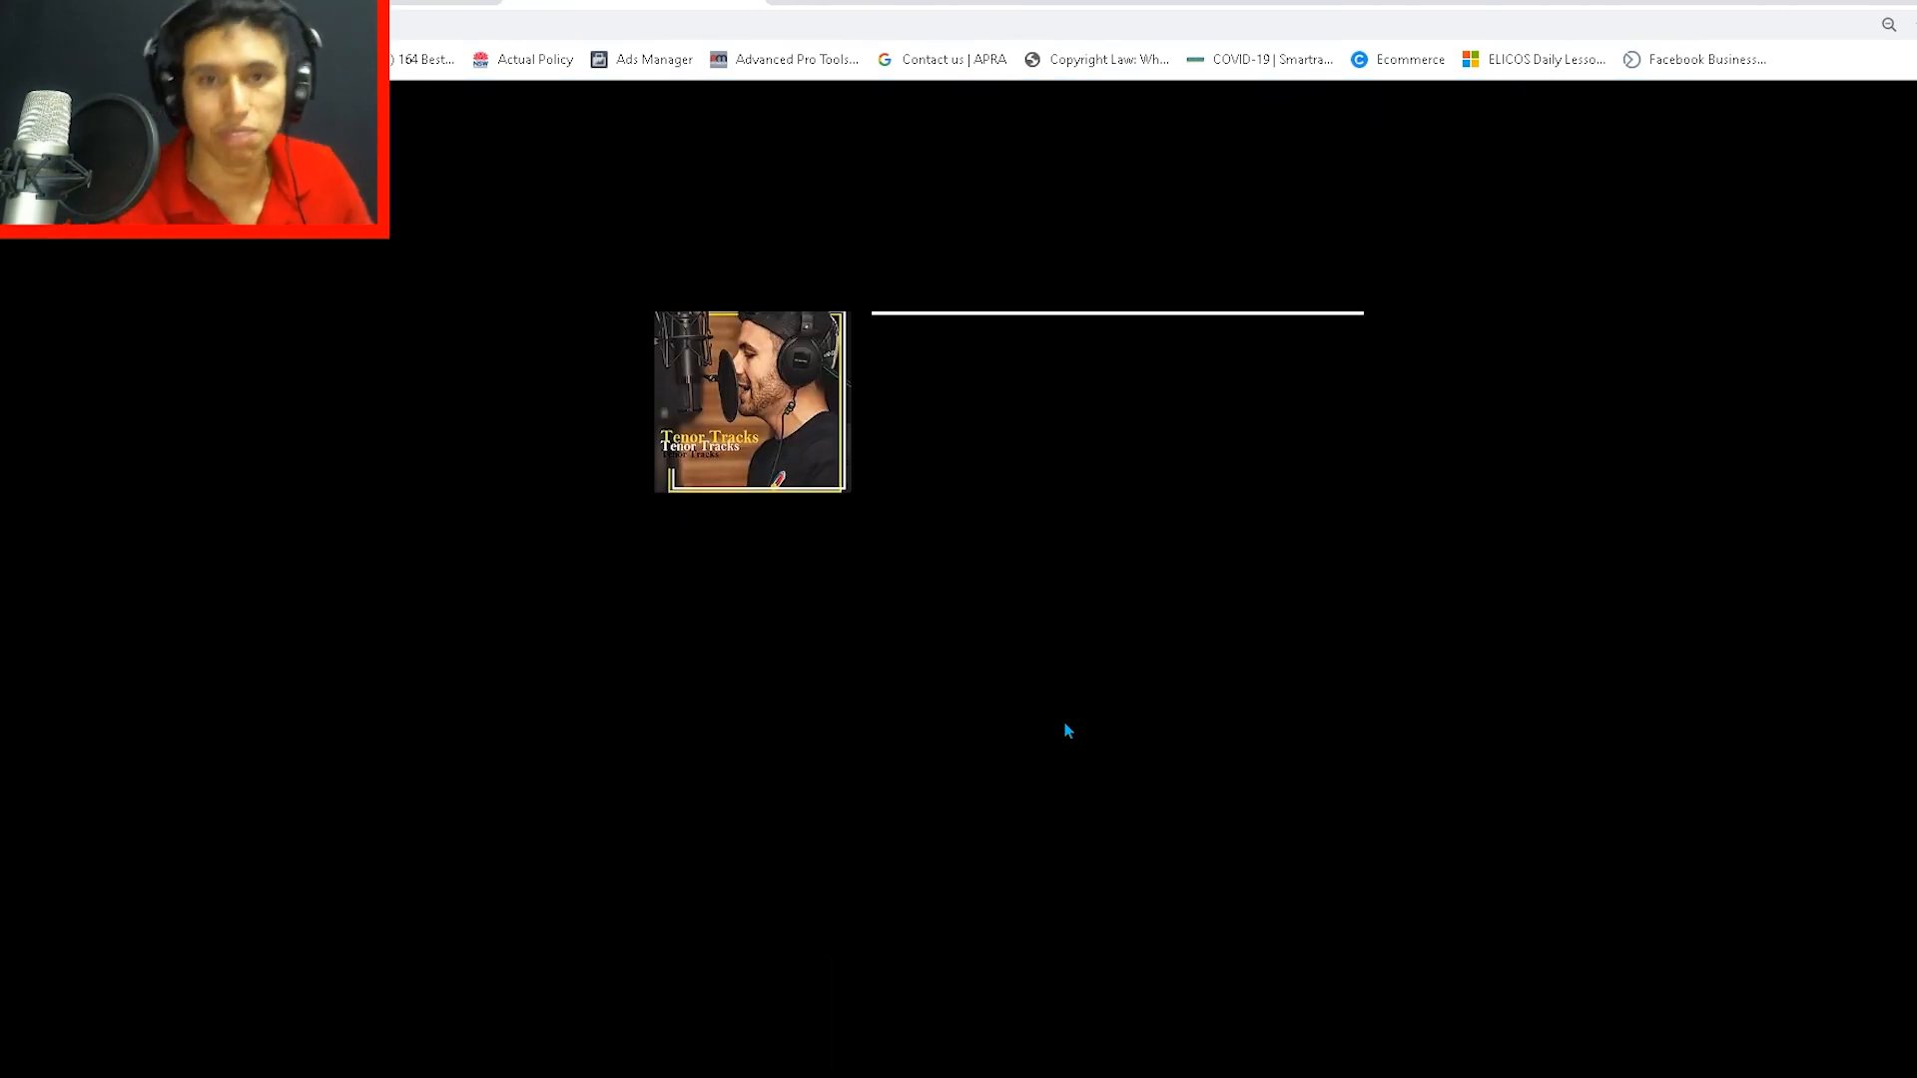
pyautogui.scroll(20, 1067, 731)
# Step: Switch to YouTube and play a few seconds of the Masked Wolf - Astronaut In The Ocean music video
pyautogui.click(370, 3)
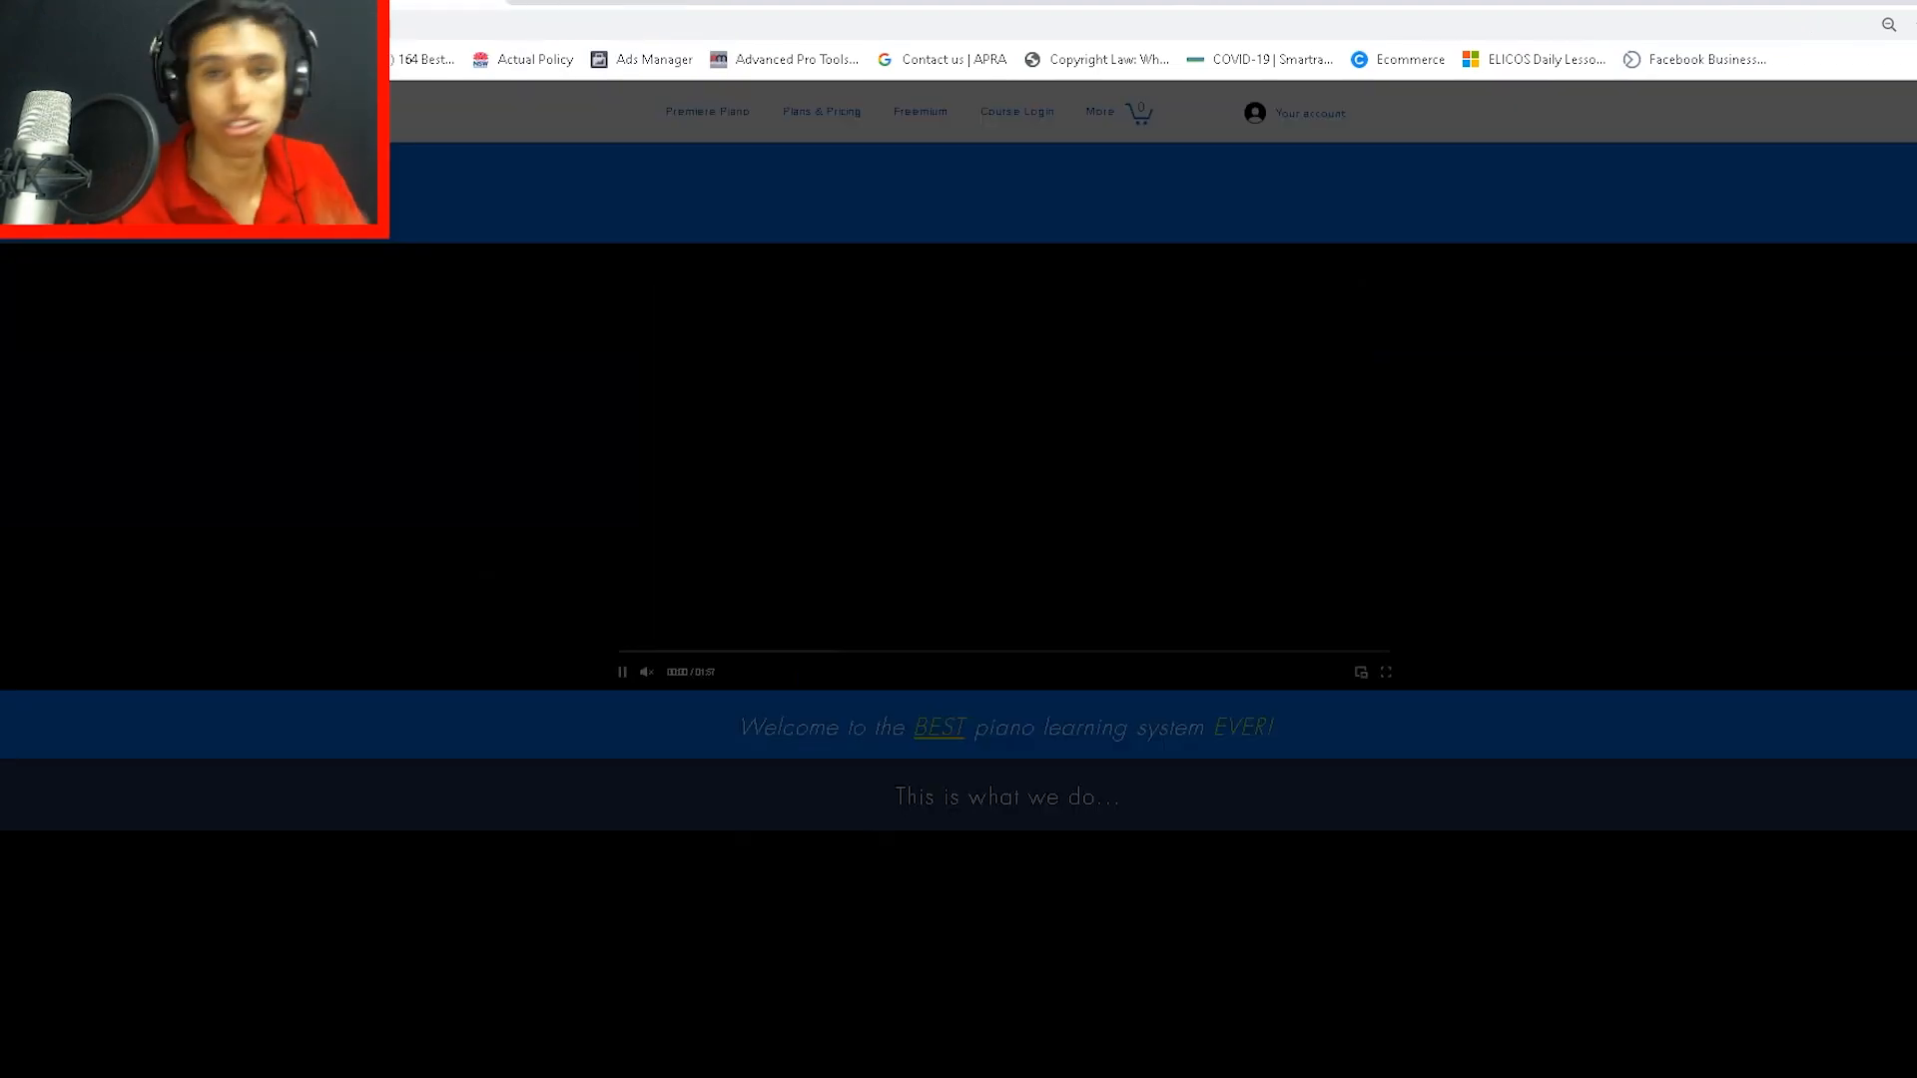
pyautogui.click(130, 3)
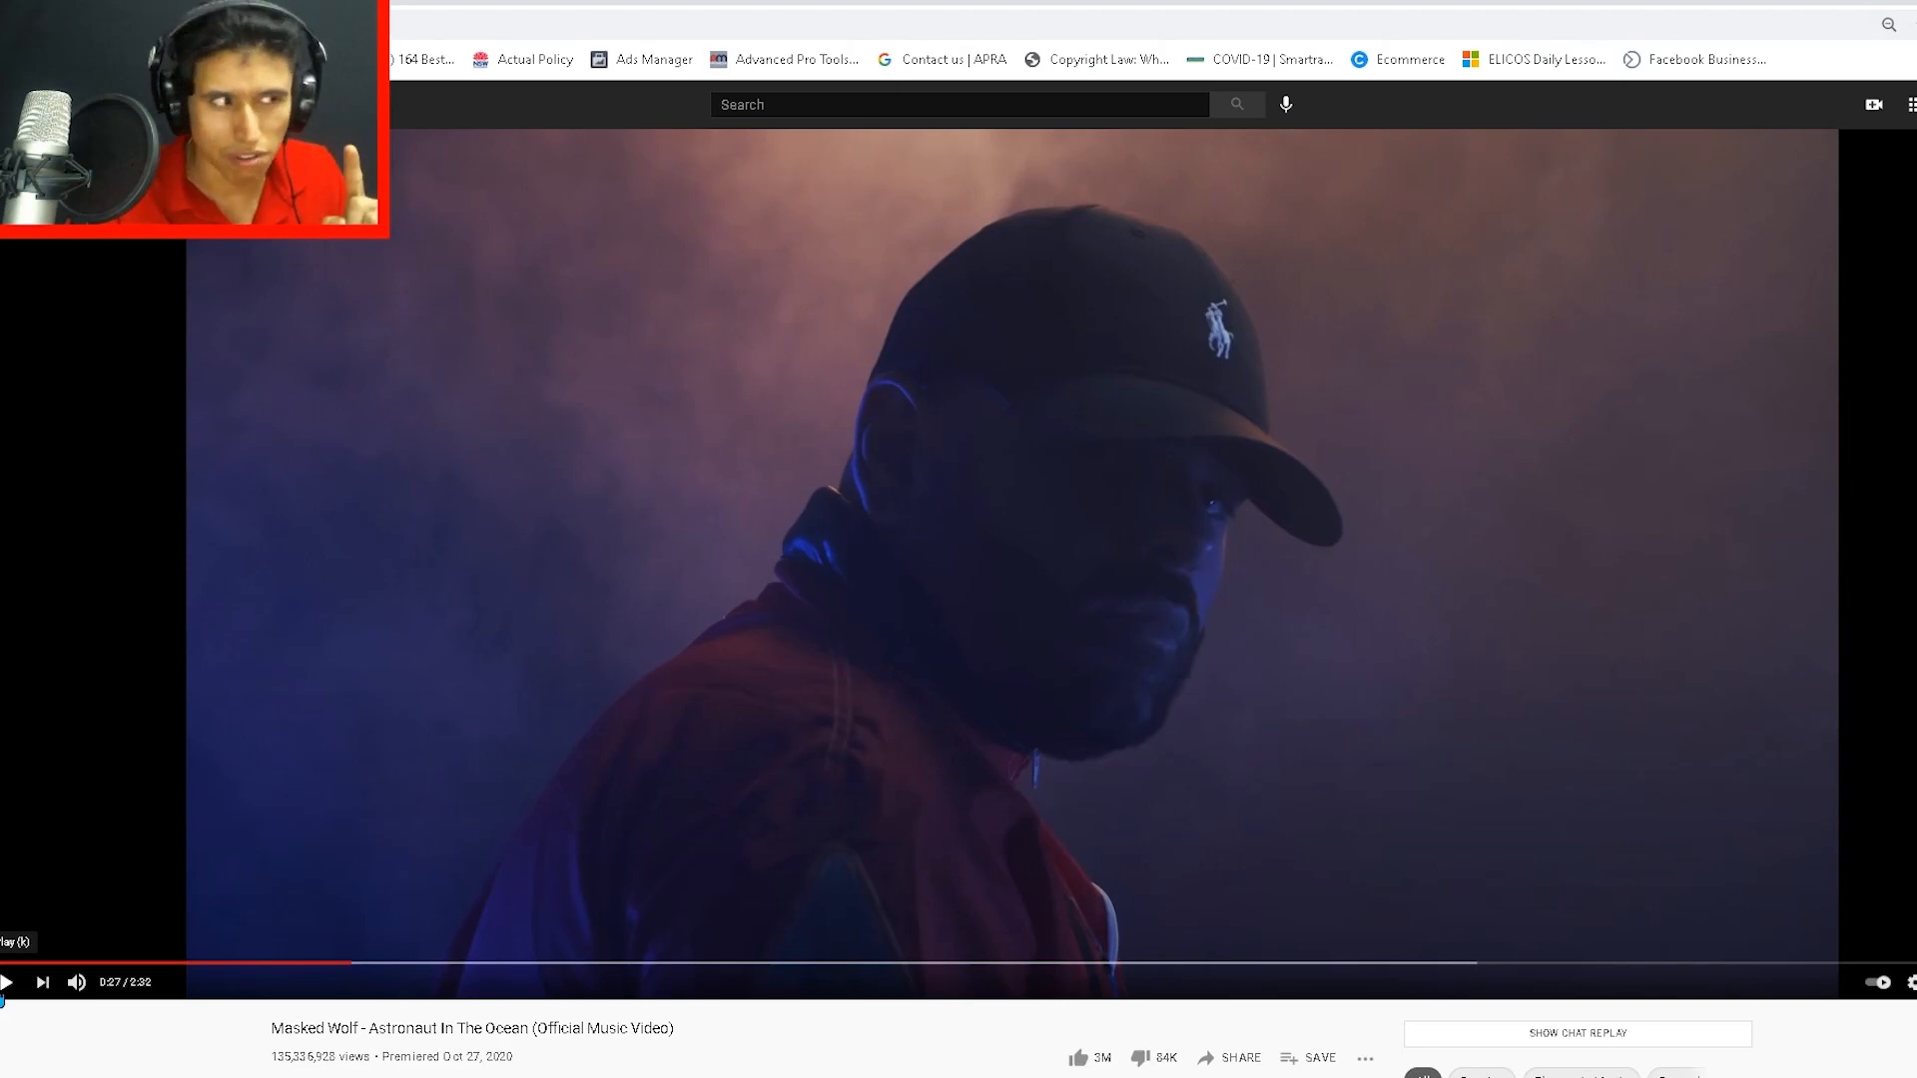
pyautogui.click(5, 988)
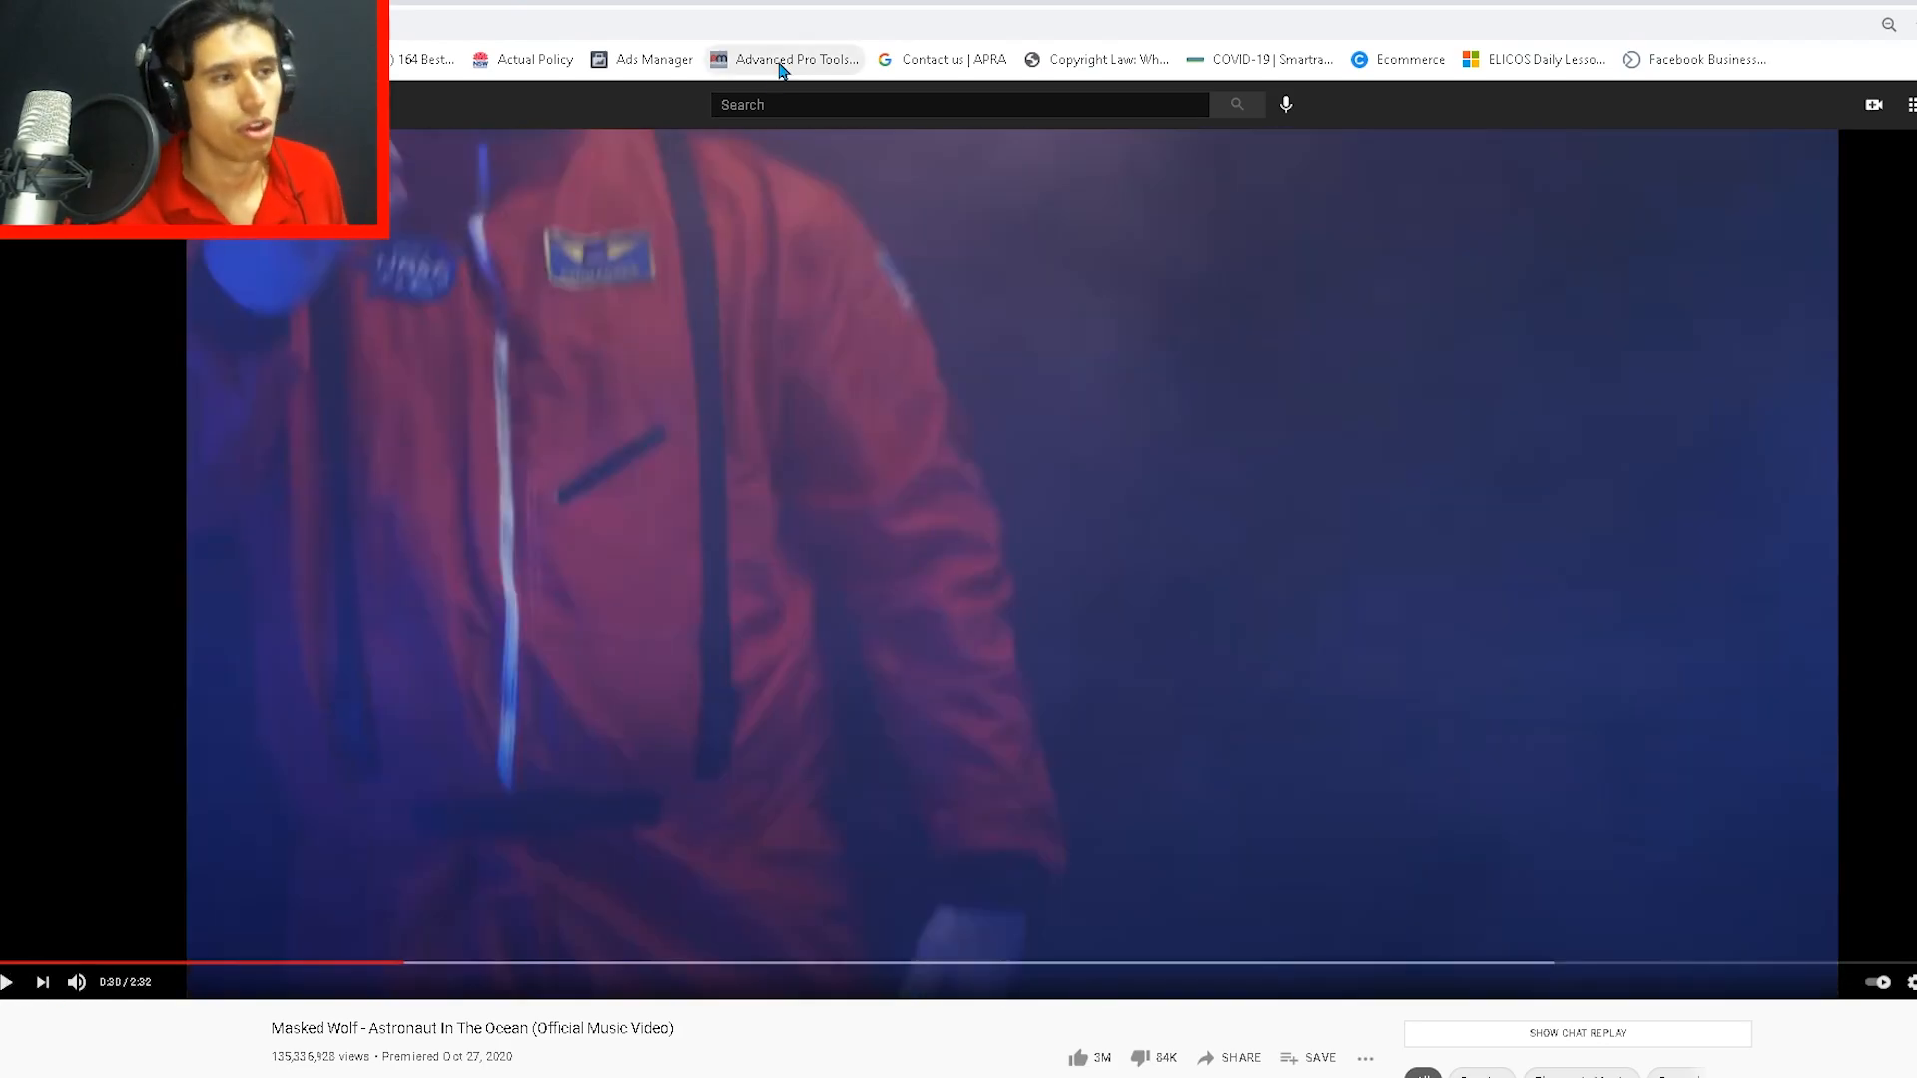
# Step: Switch to the blank Song Maker project and set its length to 5 bars with beats split into 4
pyautogui.click(894, 8)
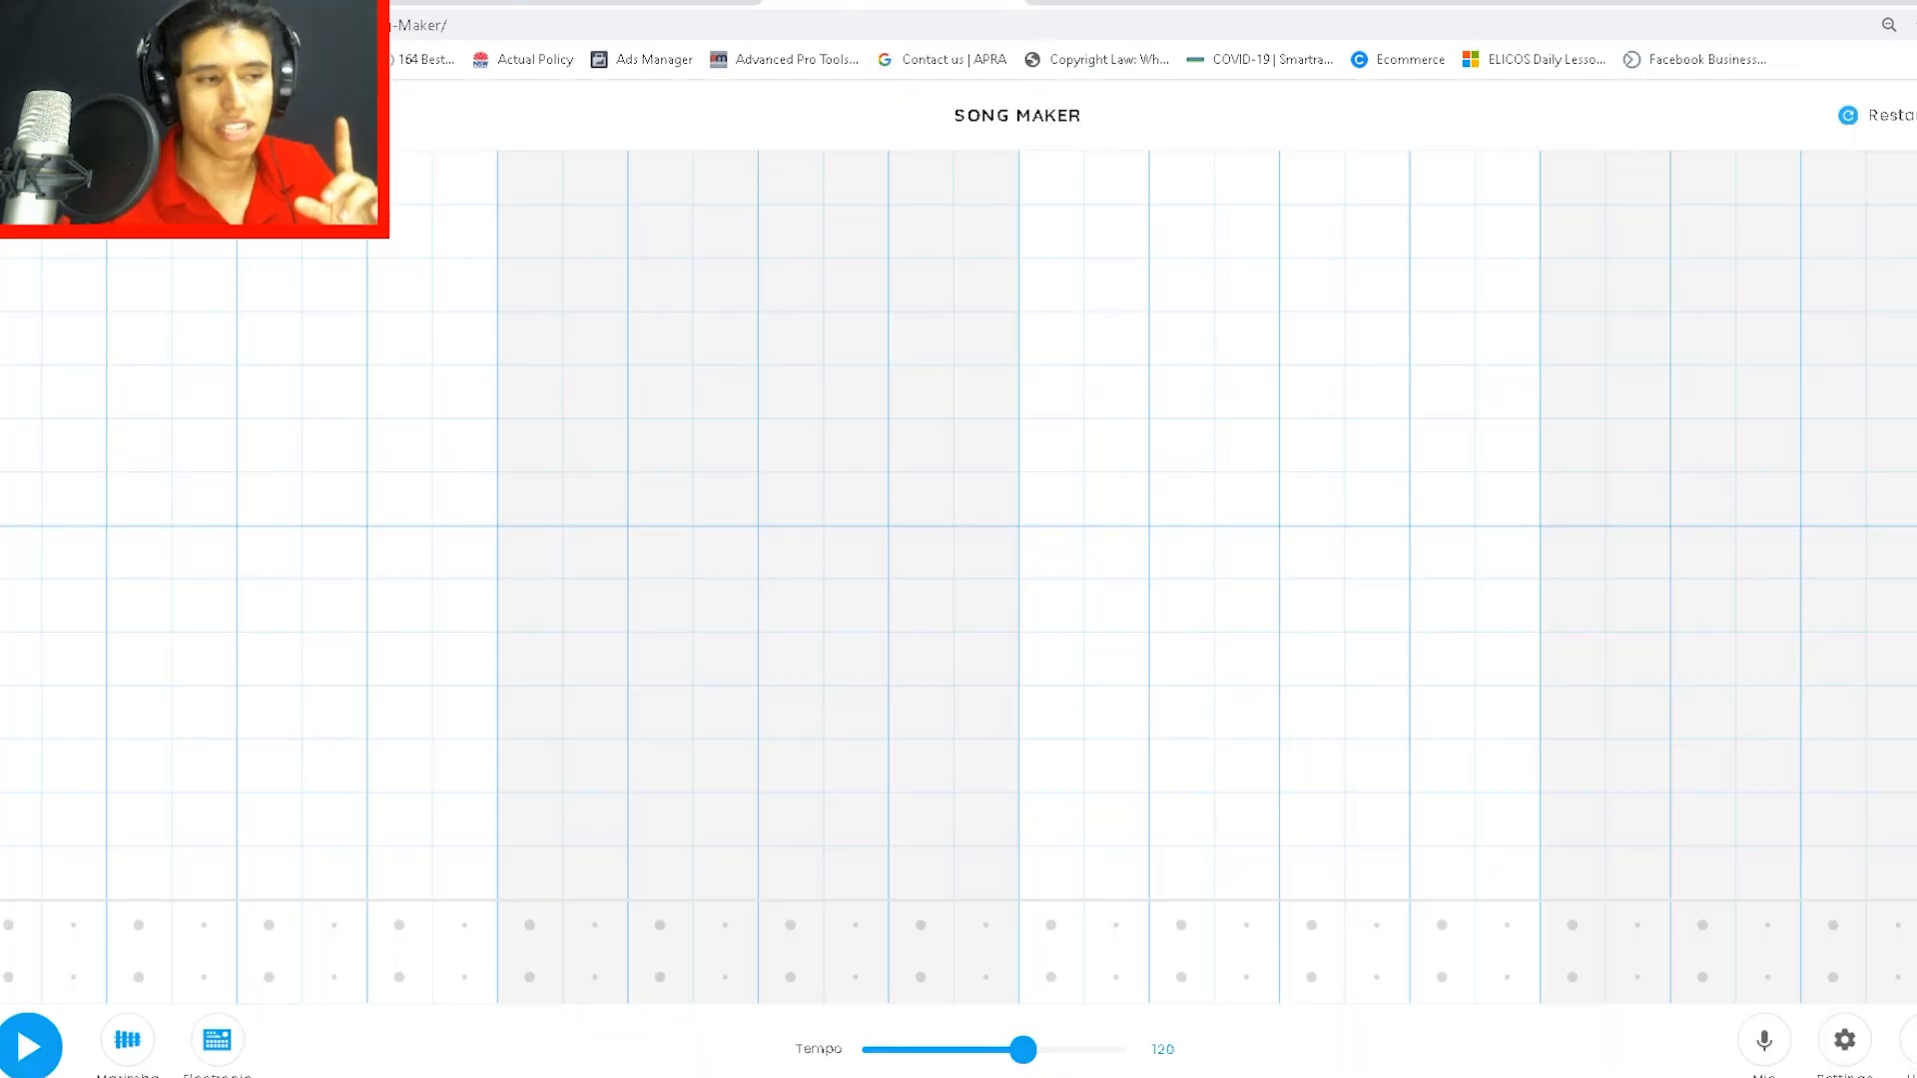
pyautogui.click(736, 23)
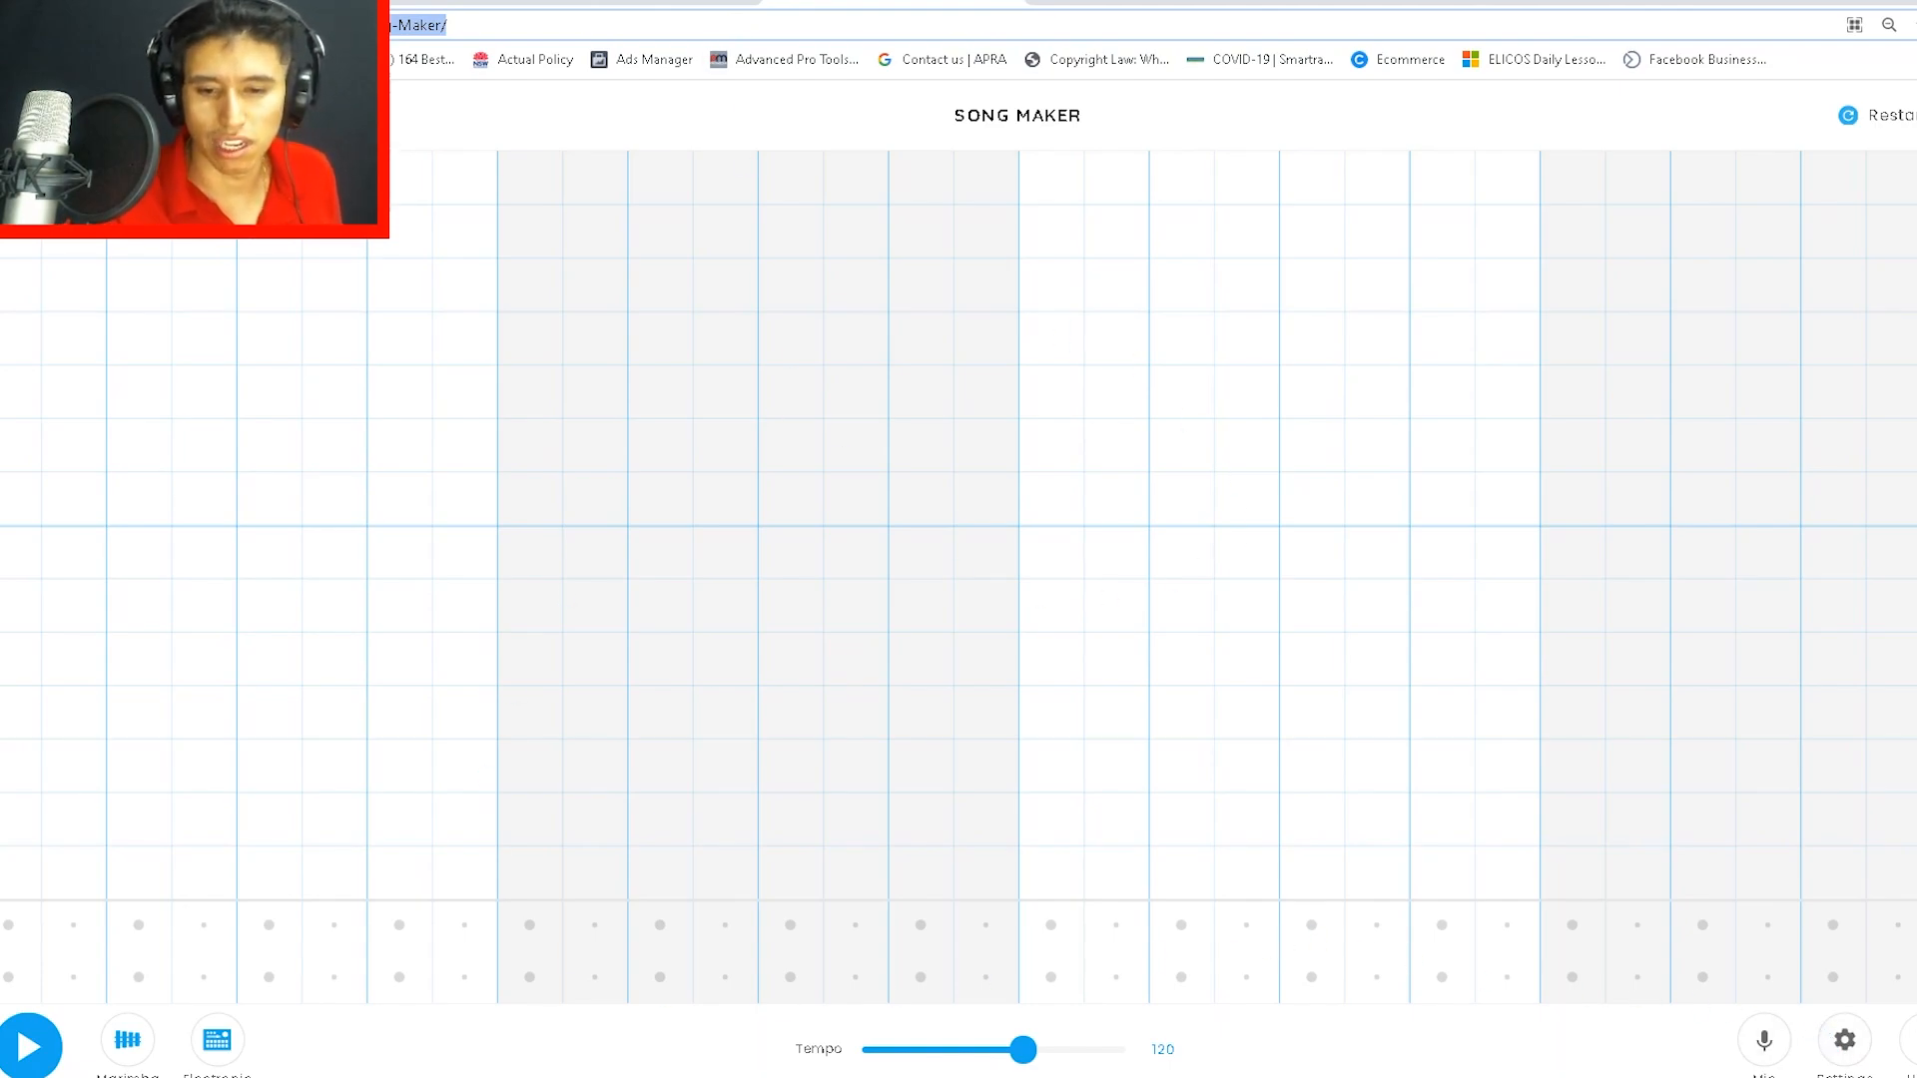
pyautogui.click(1844, 1042)
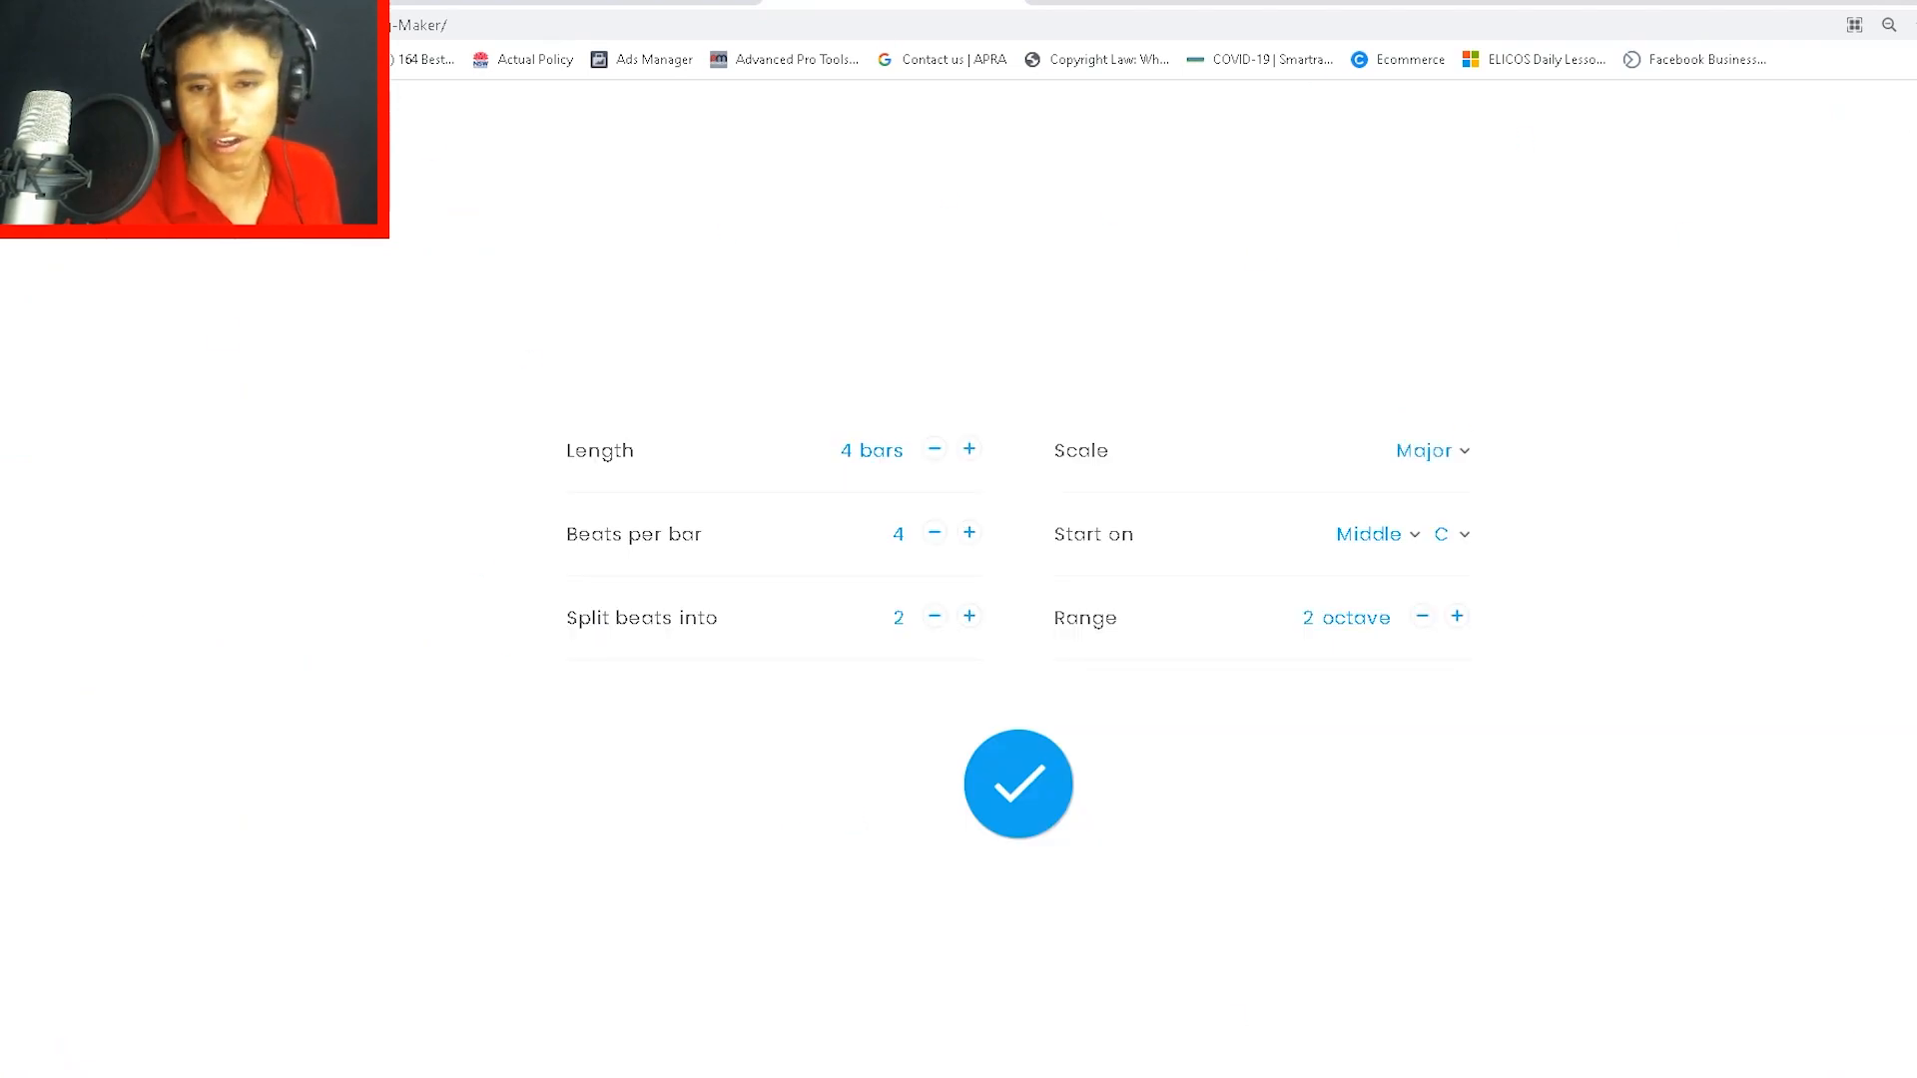
pyautogui.click(969, 451)
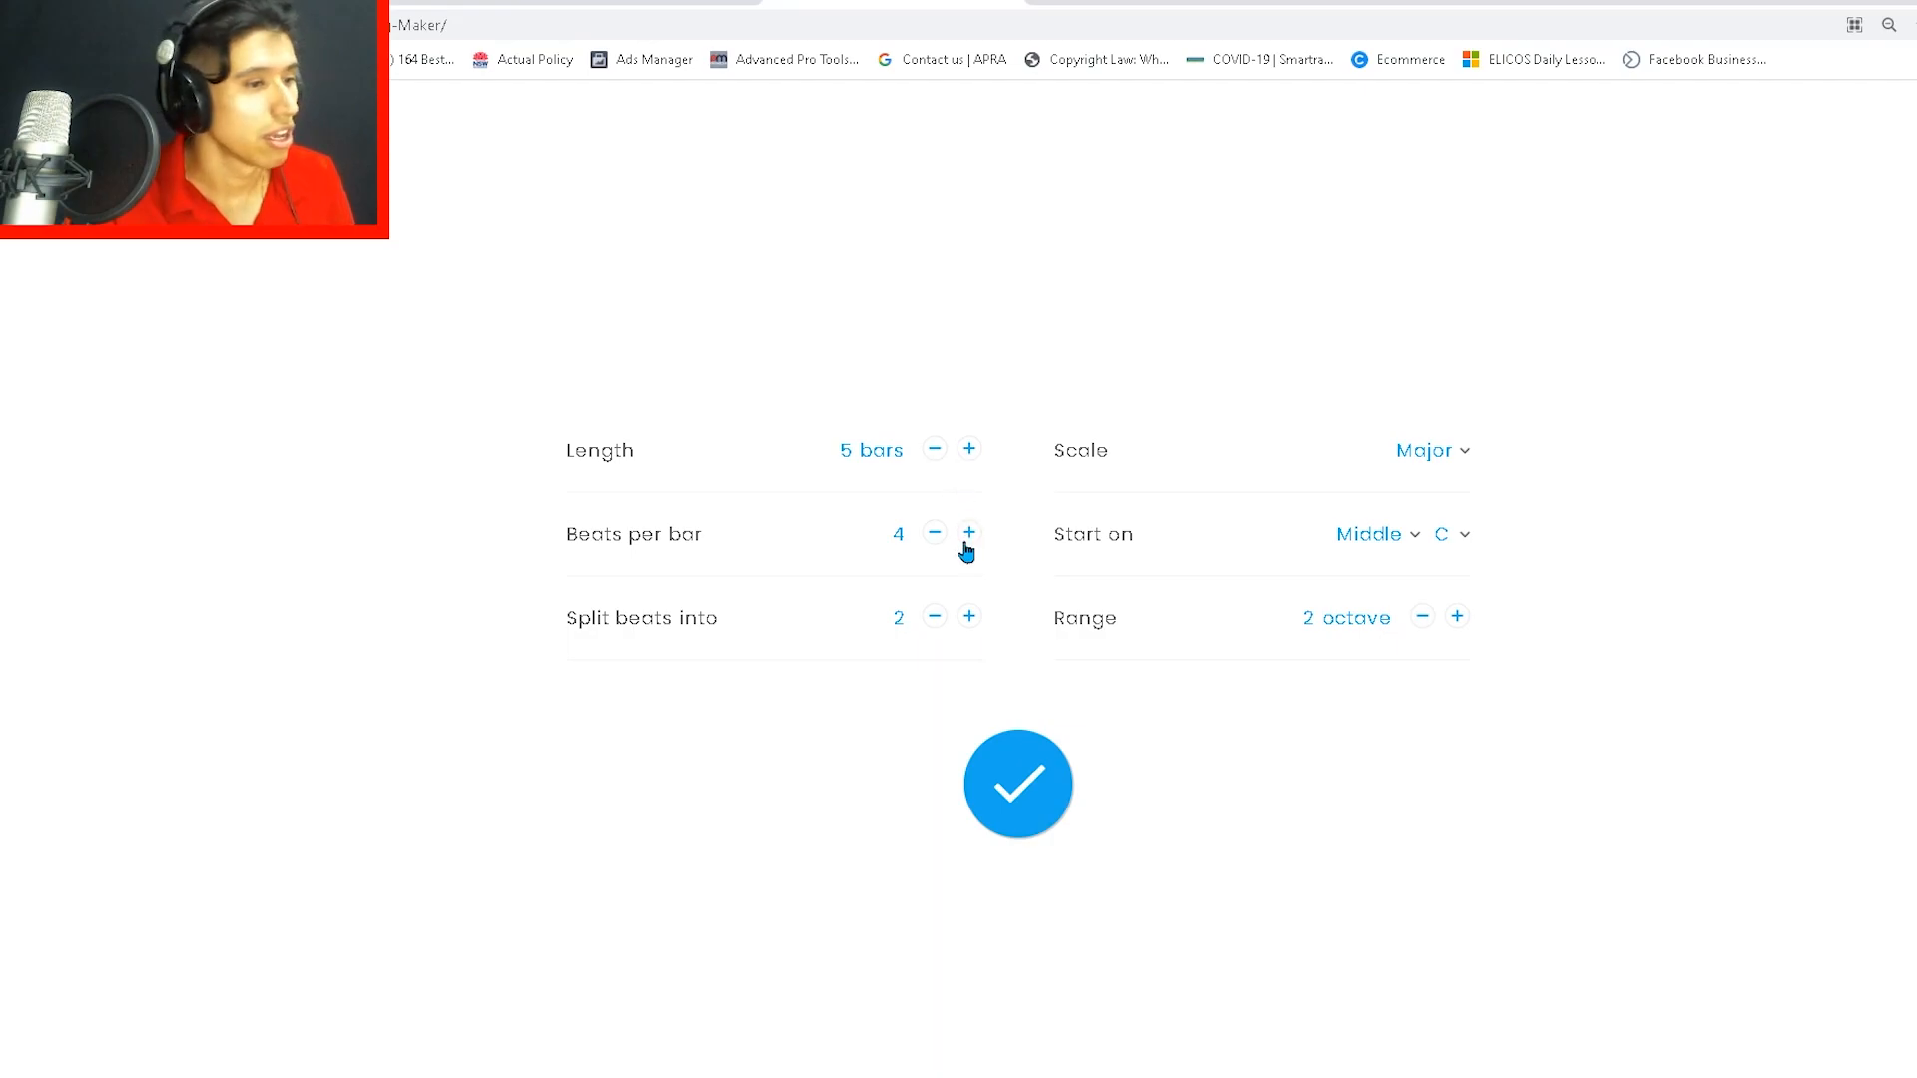
pyautogui.click(971, 627)
pyautogui.click(970, 628)
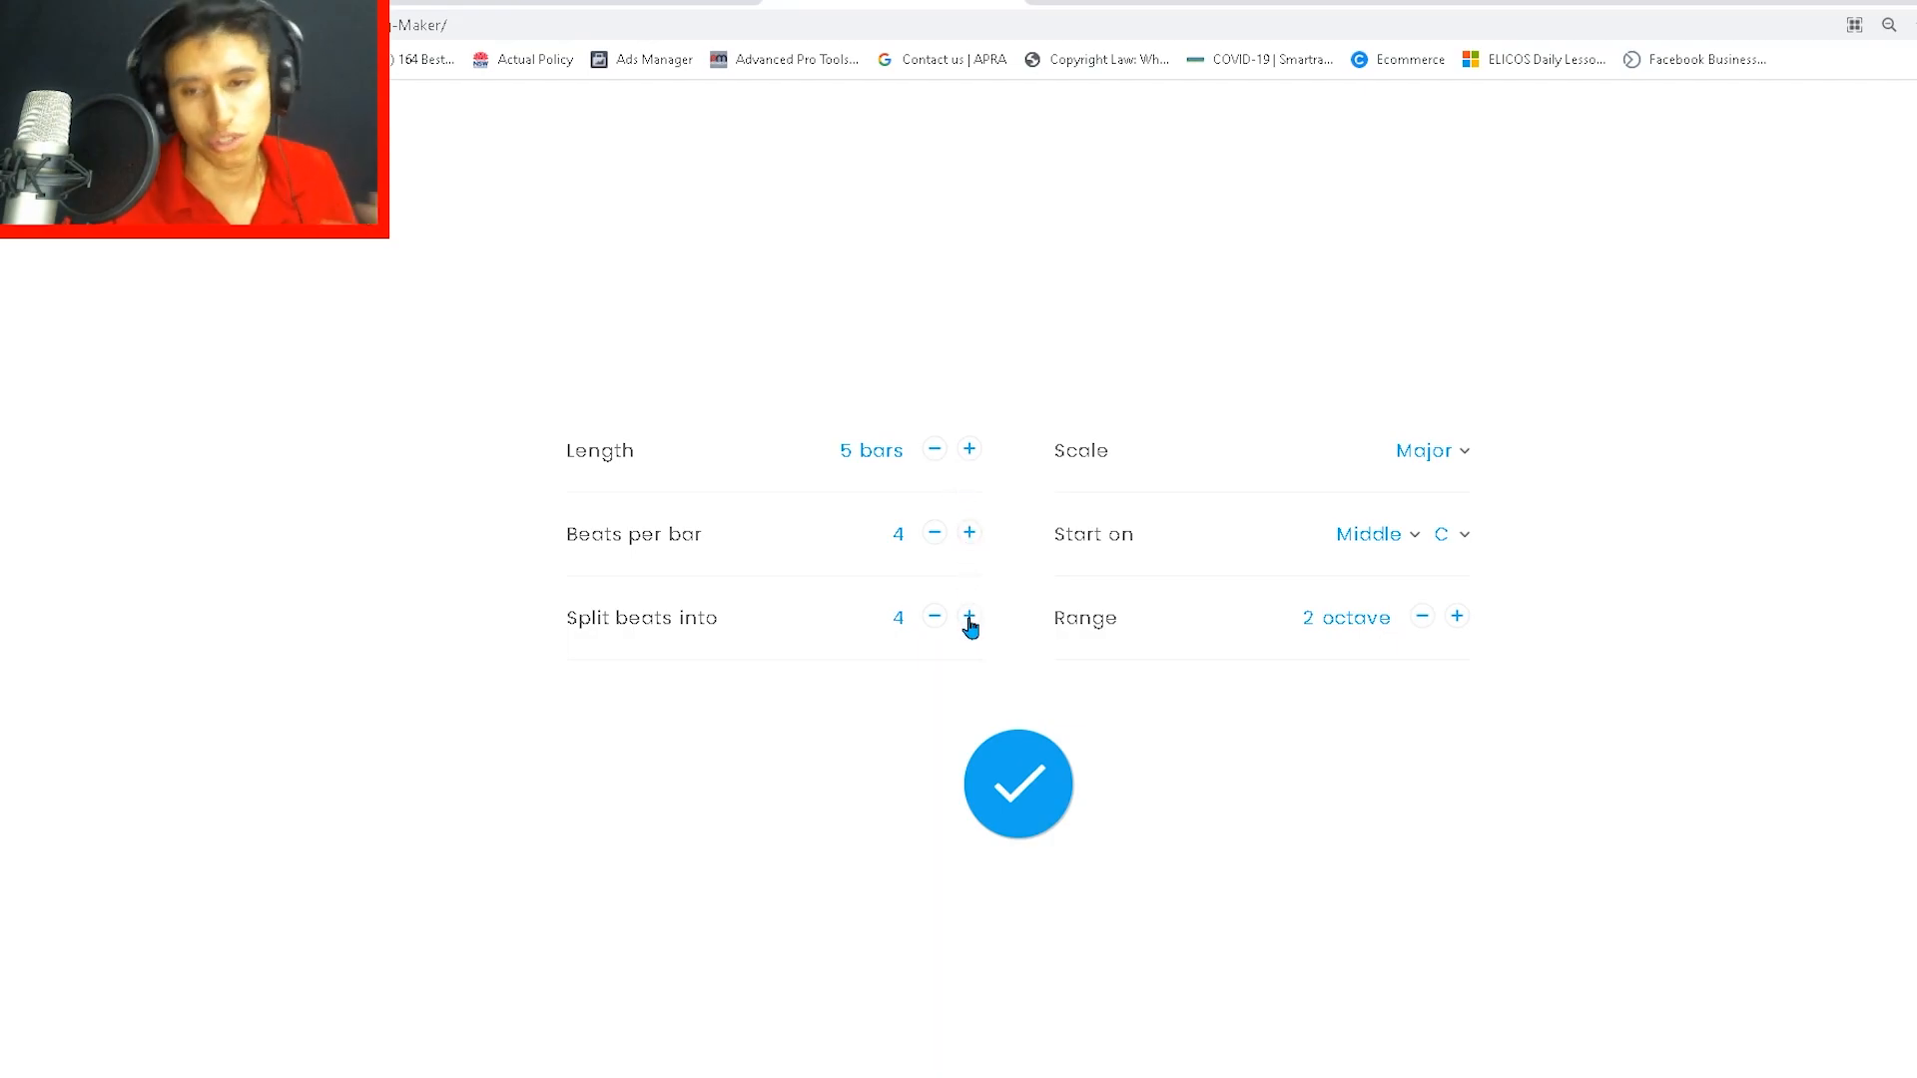
# Step: Set the scale to Chromatic, the start note to Low C and the range to 3 octaves, and apply the settings
pyautogui.click(1465, 455)
pyautogui.click(1466, 540)
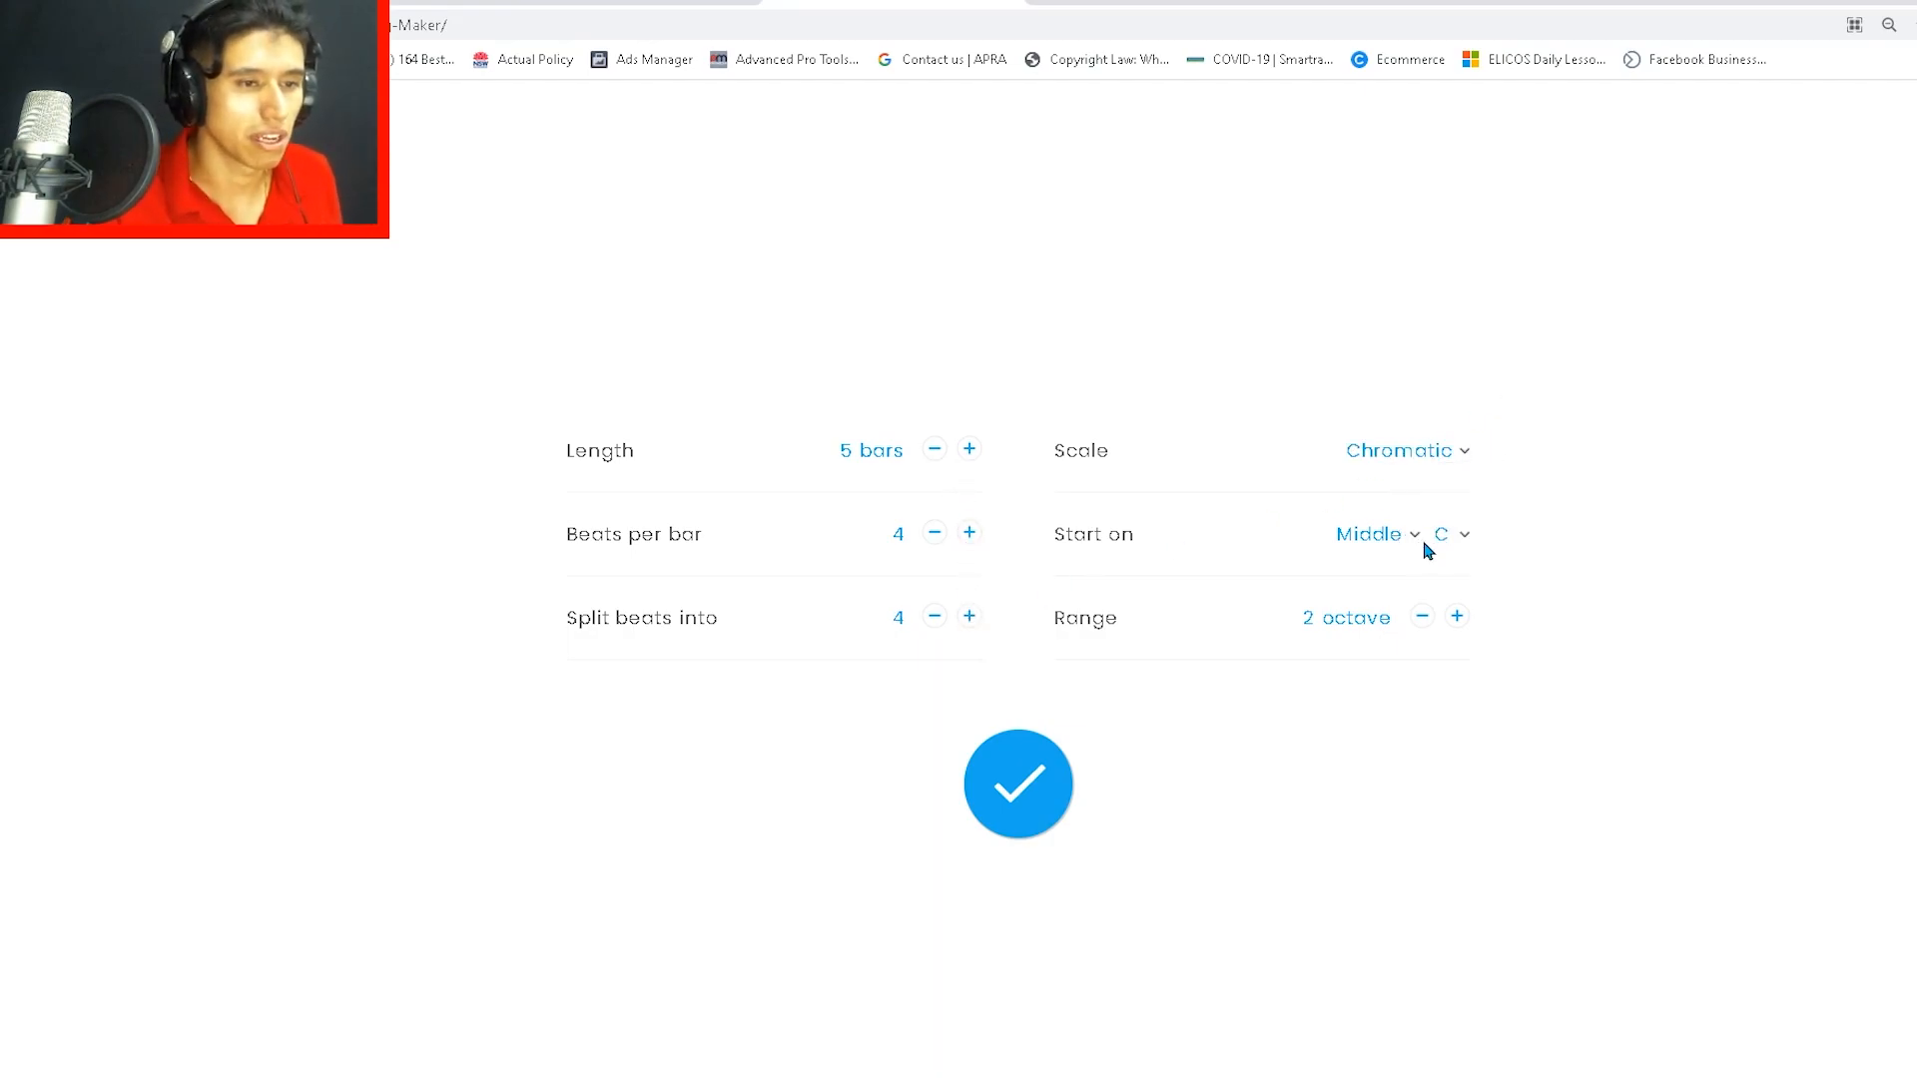
pyautogui.click(1414, 539)
pyautogui.click(1364, 564)
pyautogui.click(1456, 627)
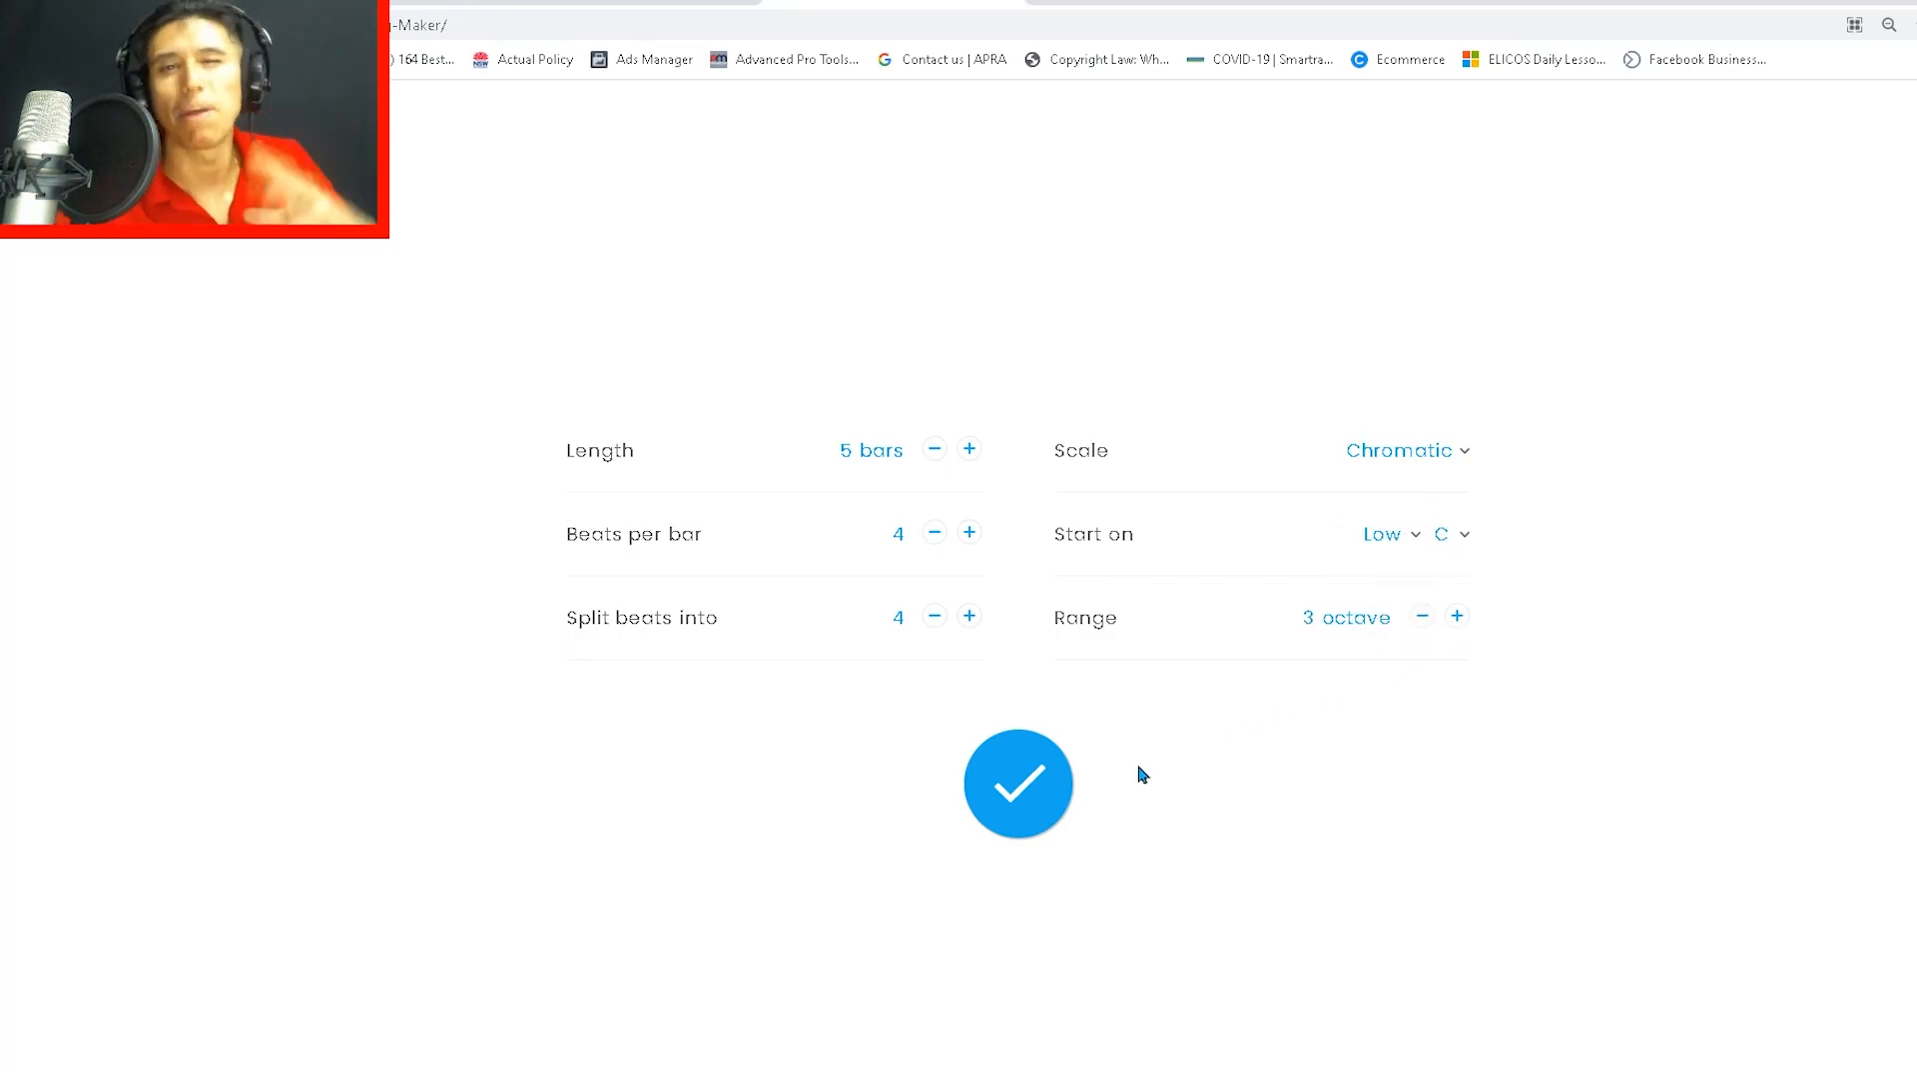
pyautogui.click(1028, 785)
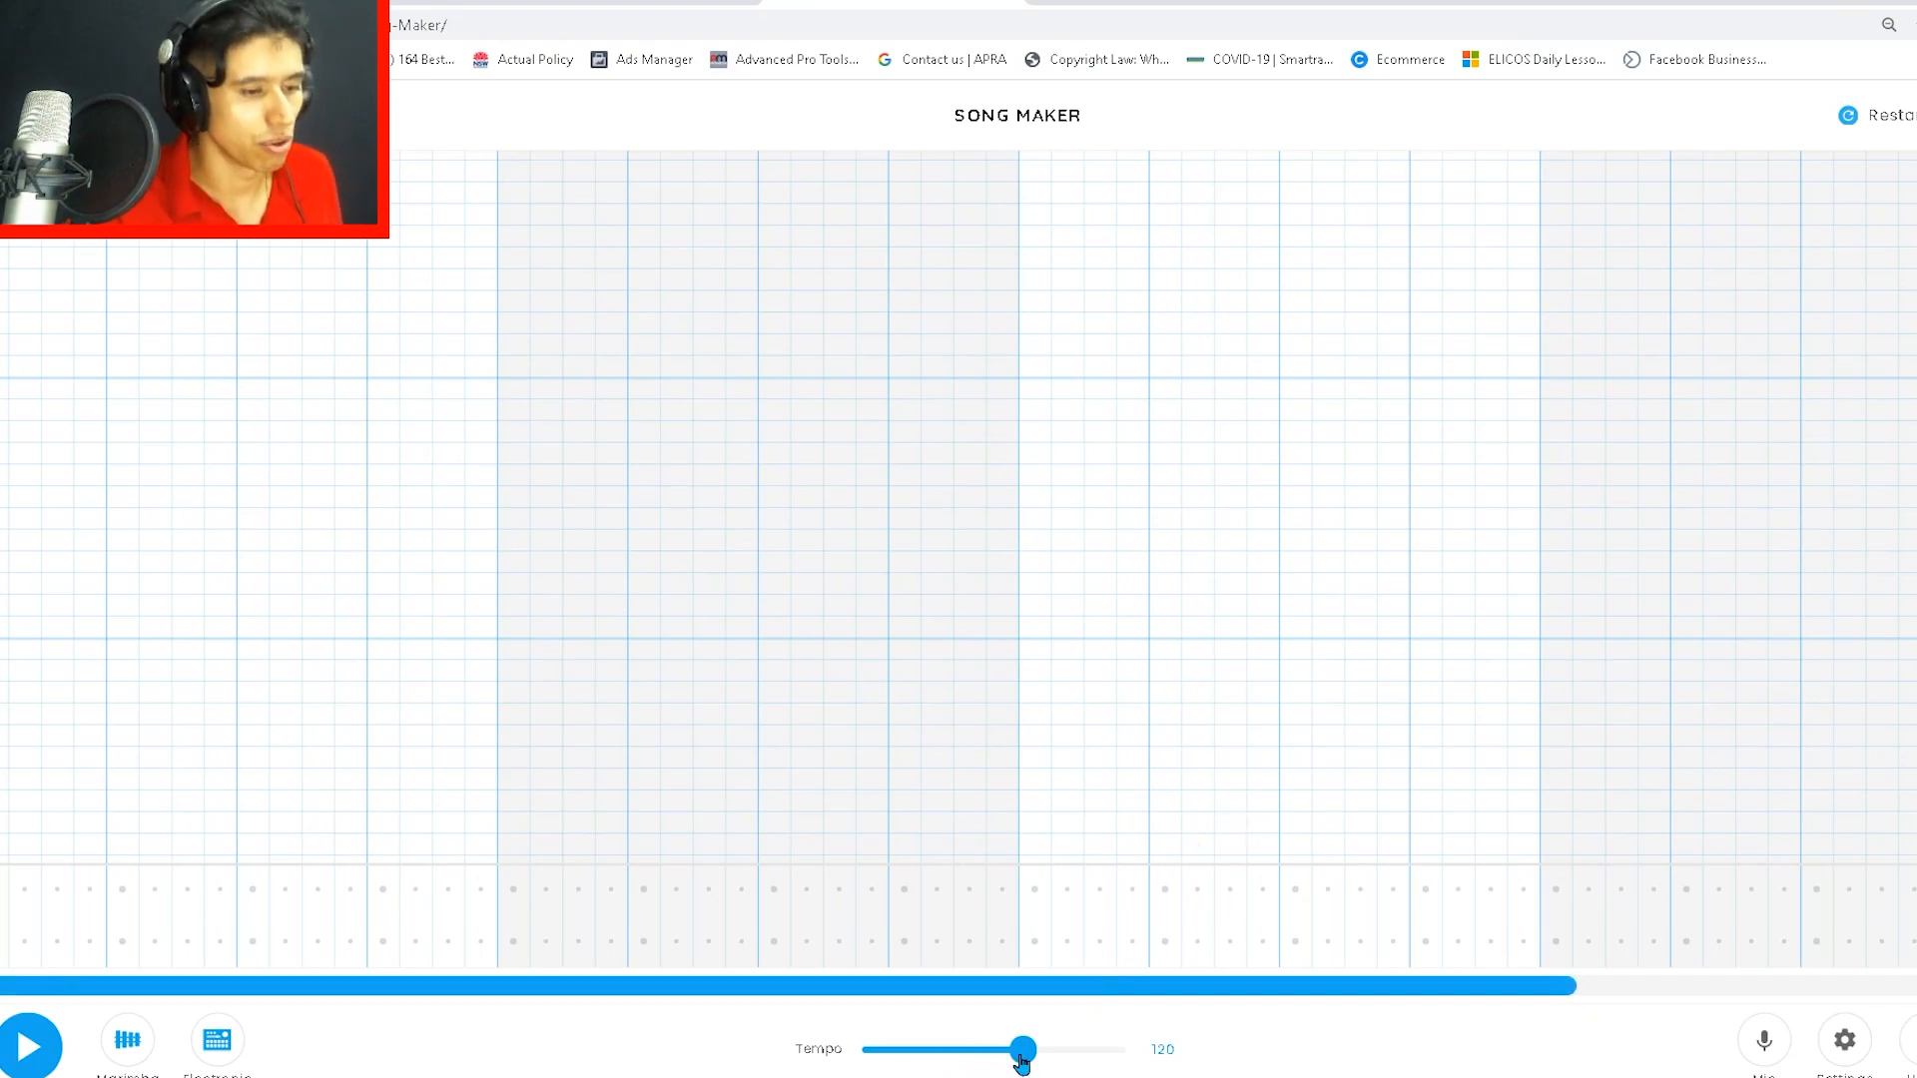
# Step: Set the song's tempo to 85
pyautogui.moveTo(1022, 1061); pyautogui.dragTo(984, 1056)
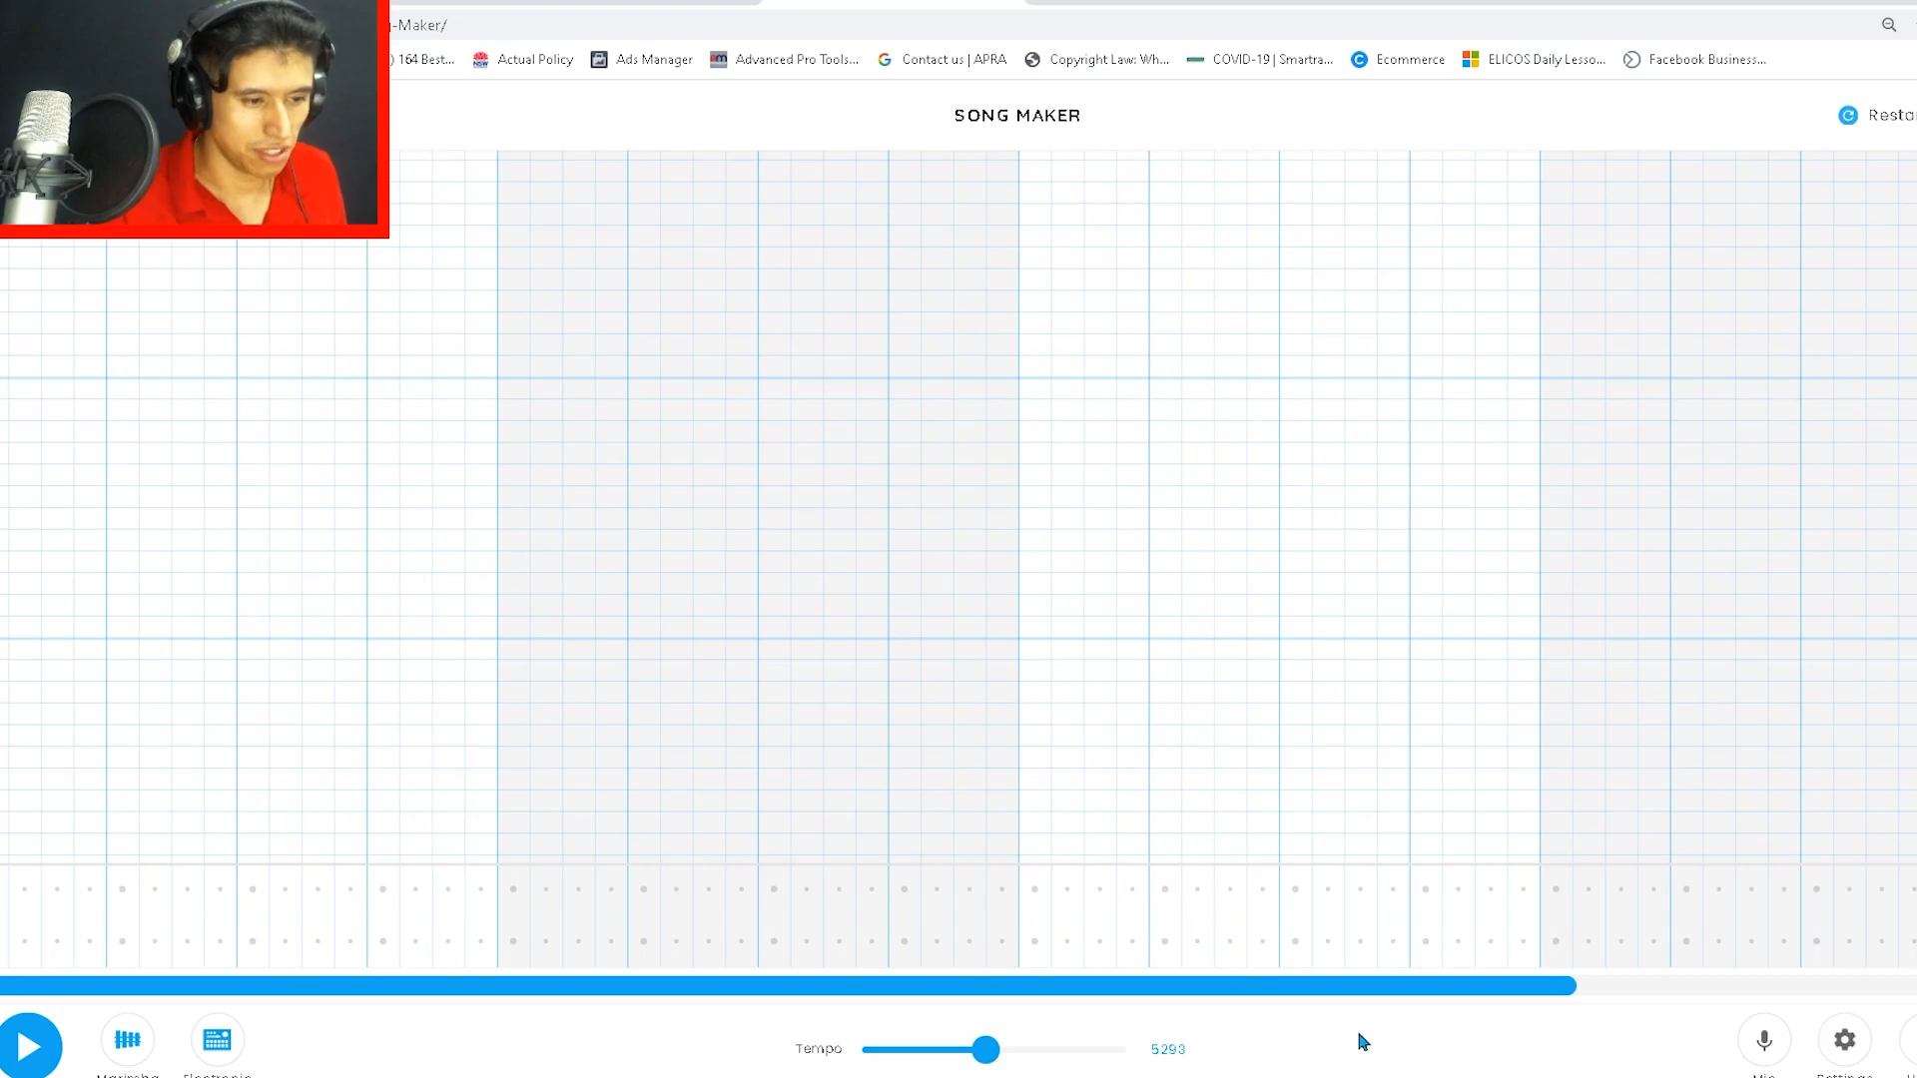
pyautogui.doubleClick(1149, 1053)
pyautogui.click(1176, 1049)
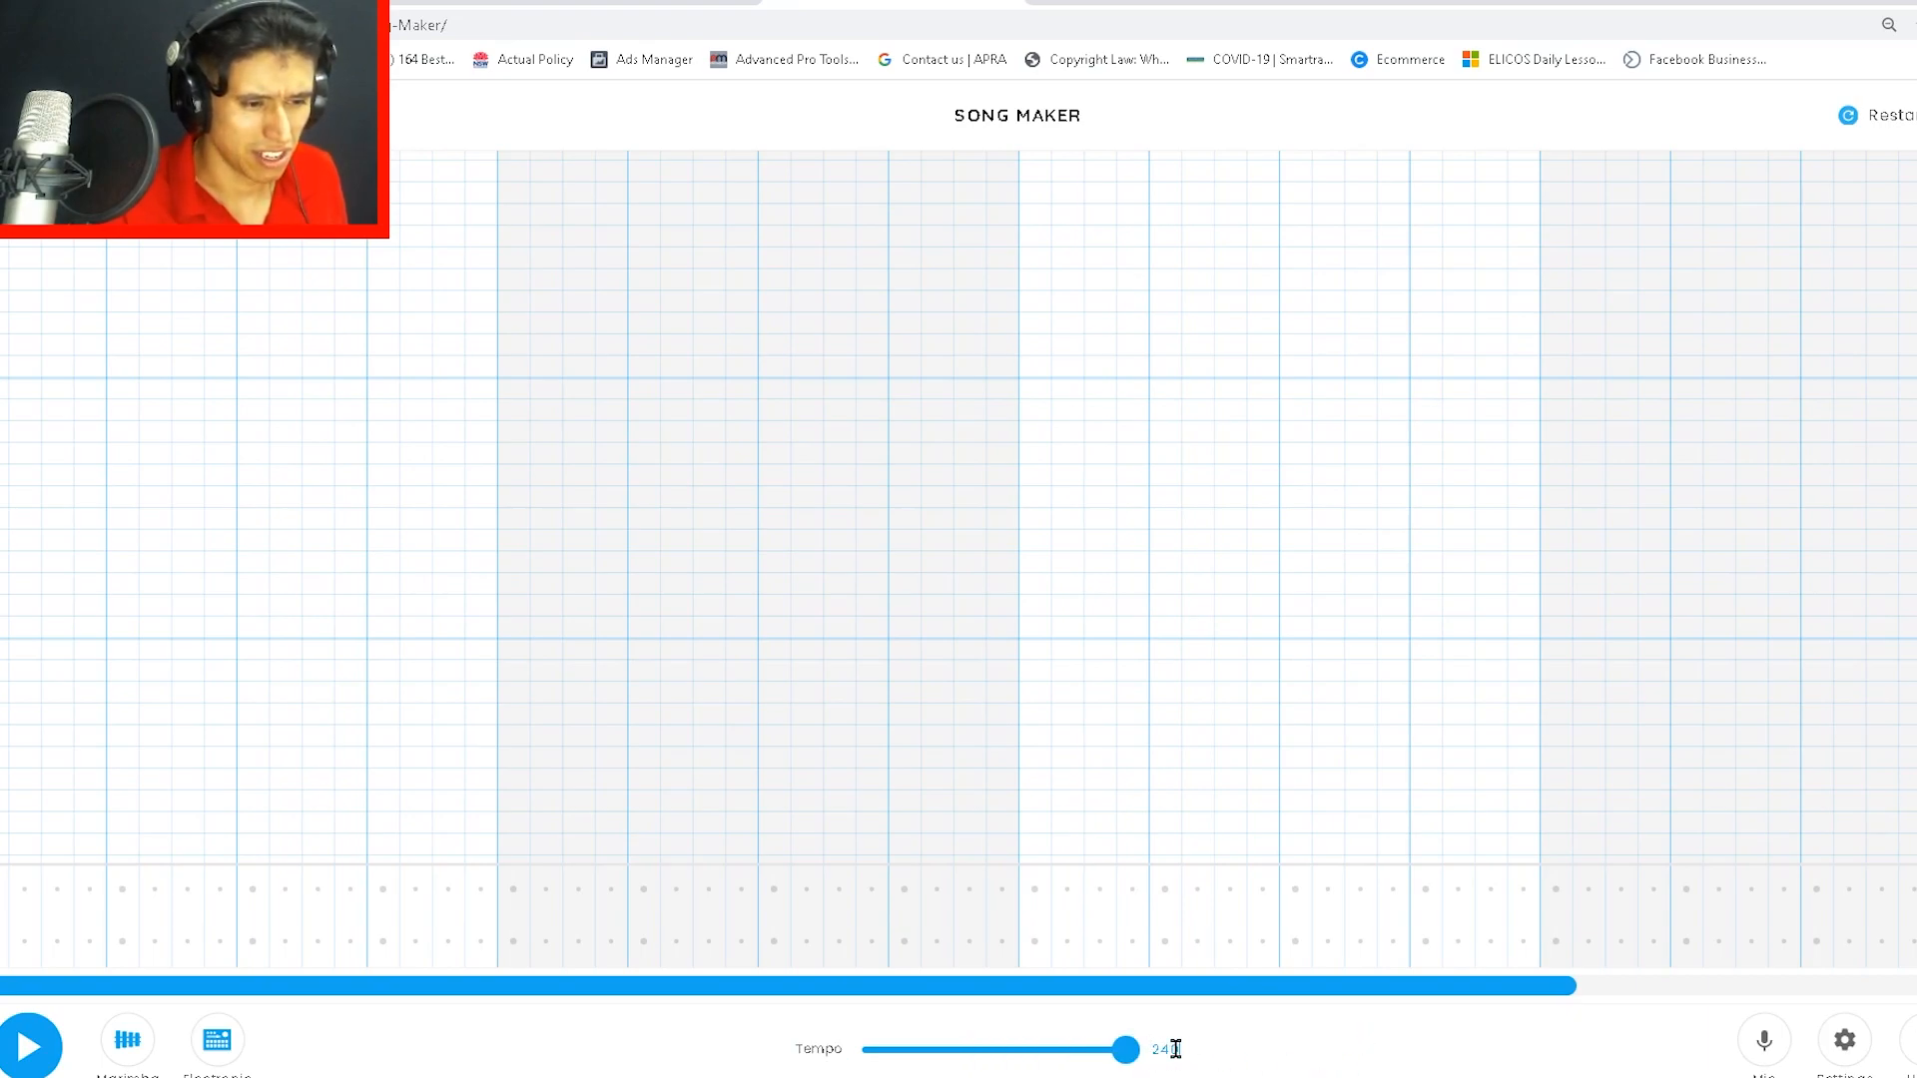
pyautogui.write('85')
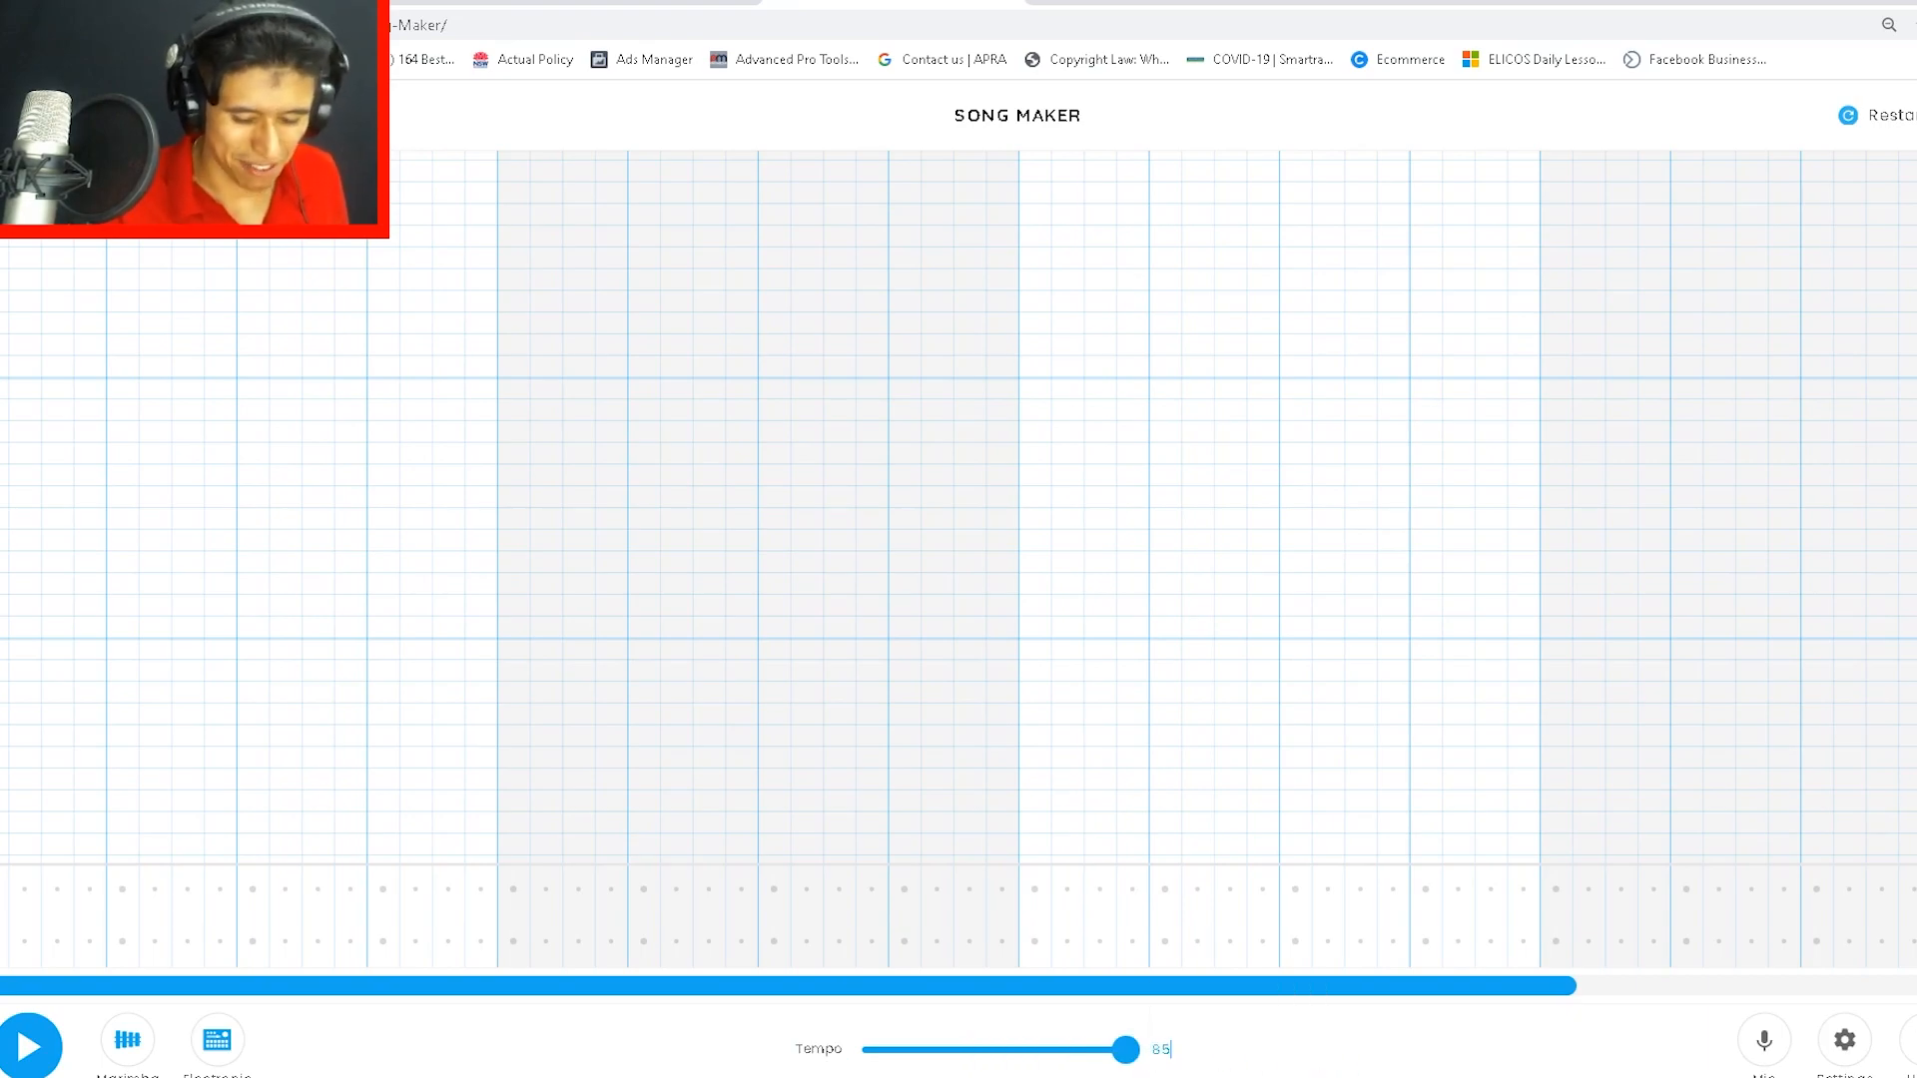
pyautogui.click(40, 1054)
pyautogui.click(40, 1054)
# Step: Set the melody instrument to Piano and the percussion to Electronic
pyautogui.click(141, 1044)
pyautogui.click(139, 1044)
pyautogui.click(140, 1050)
pyautogui.click(145, 1061)
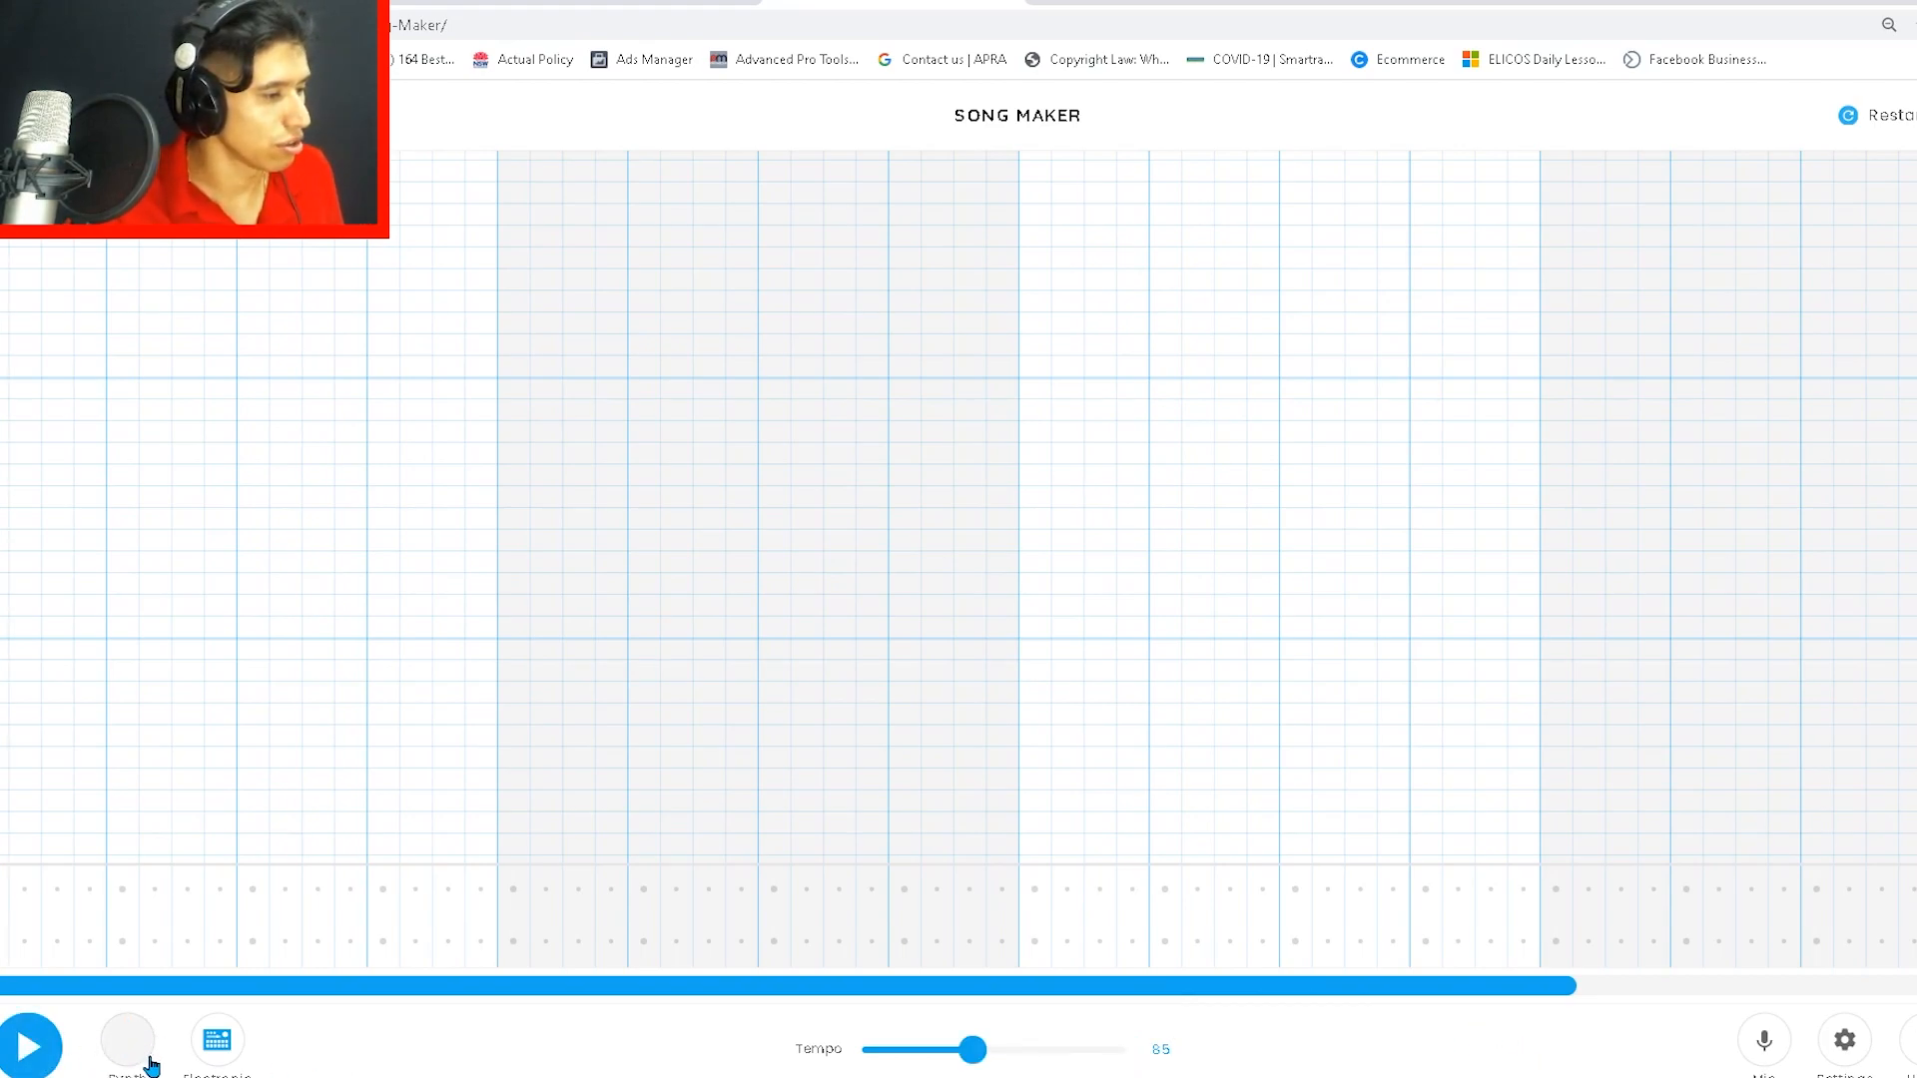
pyautogui.click(136, 1065)
pyautogui.click(137, 1064)
pyautogui.click(218, 1046)
pyautogui.click(216, 1047)
pyautogui.click(214, 1049)
pyautogui.click(207, 1046)
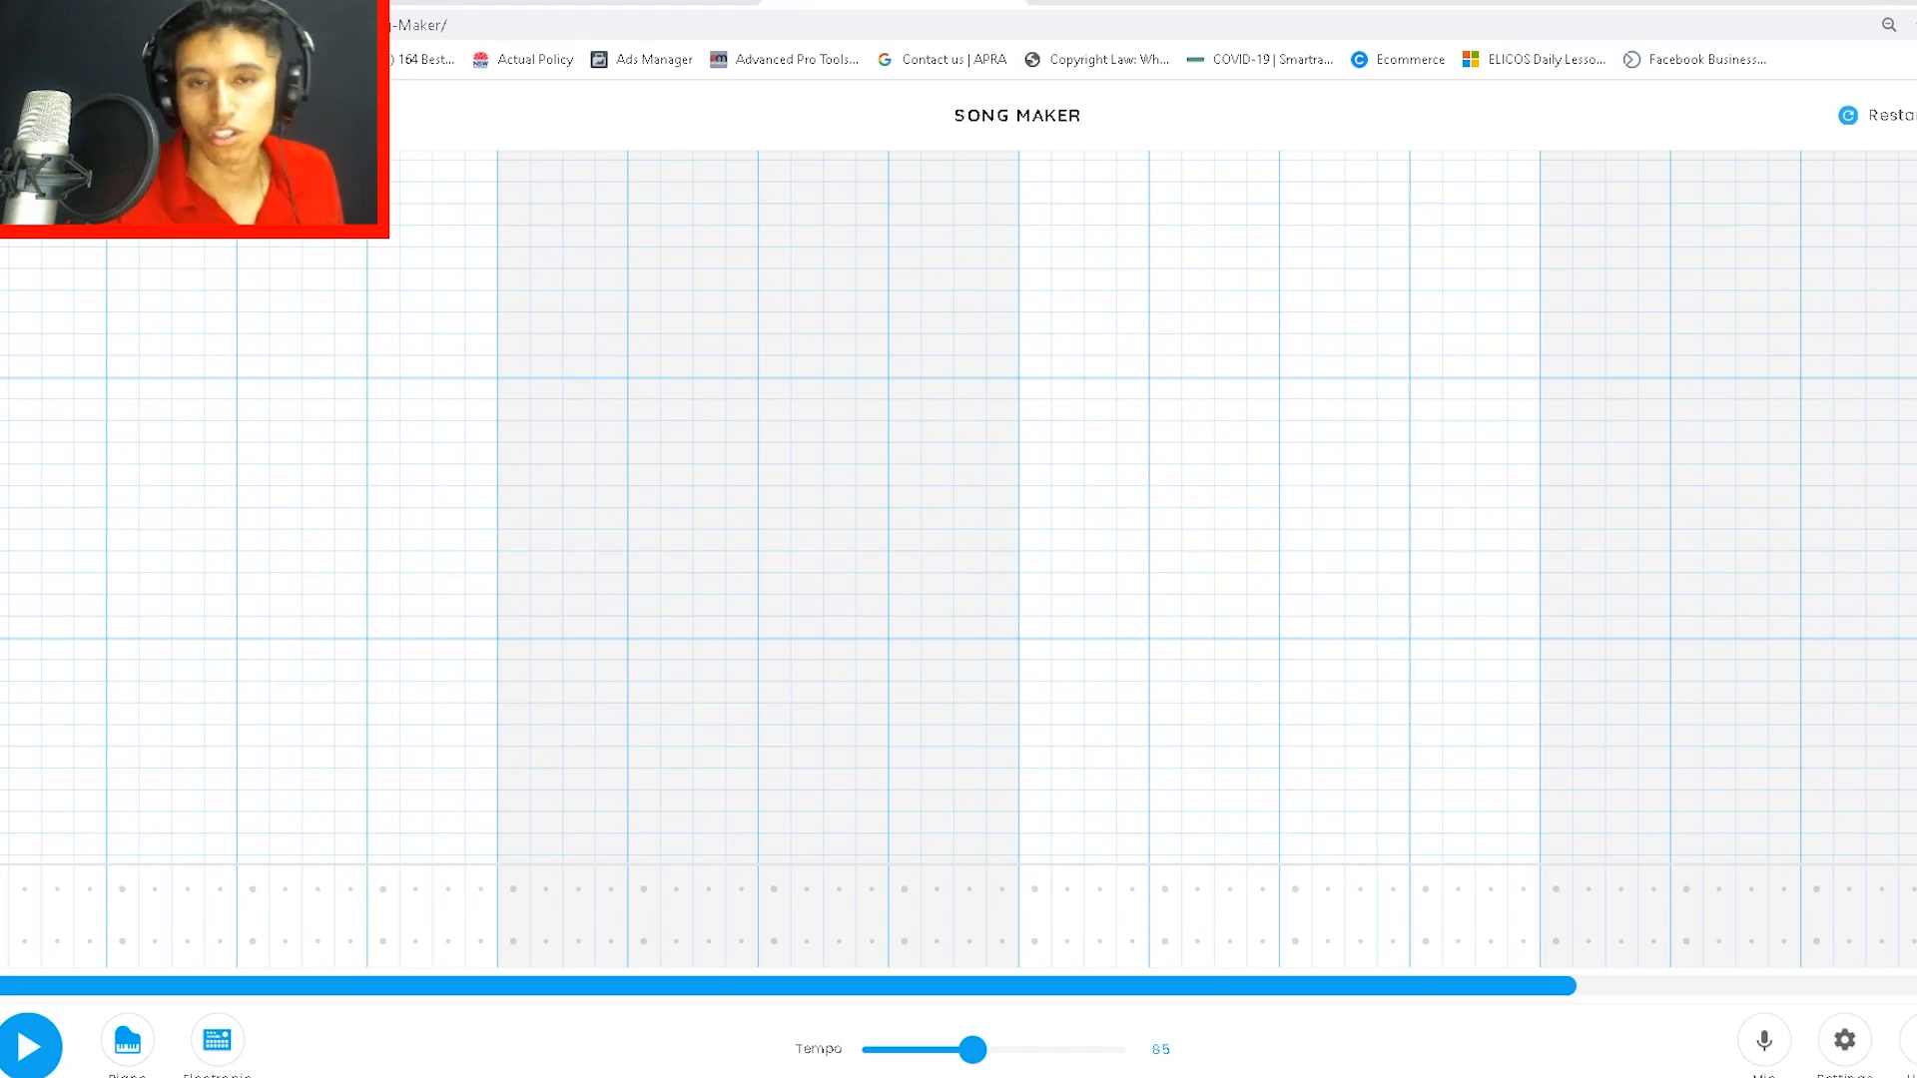
# Step: Place three consecutive green notes from the third step of bar 1, followed by one yellow note two rows lower
pyautogui.click(66, 528)
pyautogui.click(89, 496)
pyautogui.click(57, 496)
pyautogui.click(60, 519)
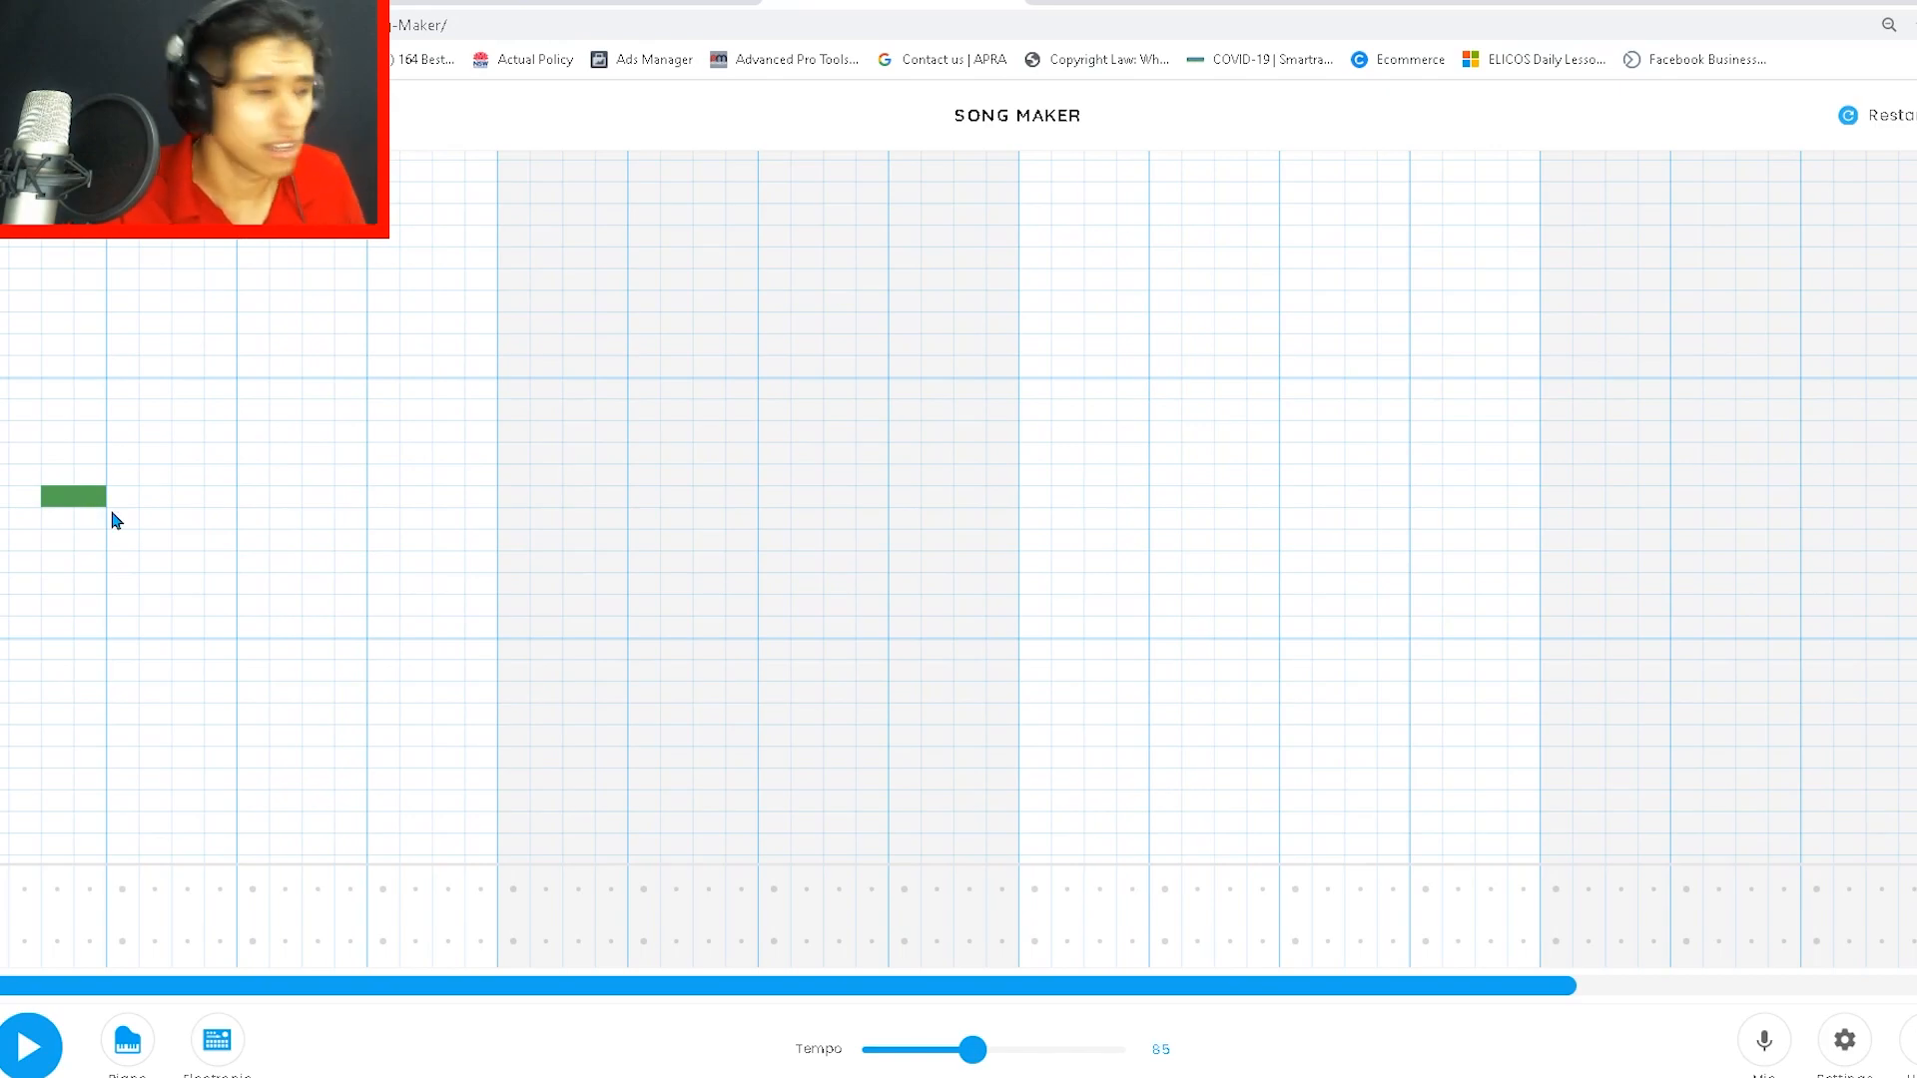
pyautogui.click(115, 504)
pyautogui.click(156, 522)
pyautogui.click(160, 523)
pyautogui.click(160, 545)
# Step: Complete bar 1 on the green row with four single notes on alternating steps from beat 2's third step, and two consecutive notes ending the bar
pyautogui.click(192, 502)
pyautogui.click(252, 503)
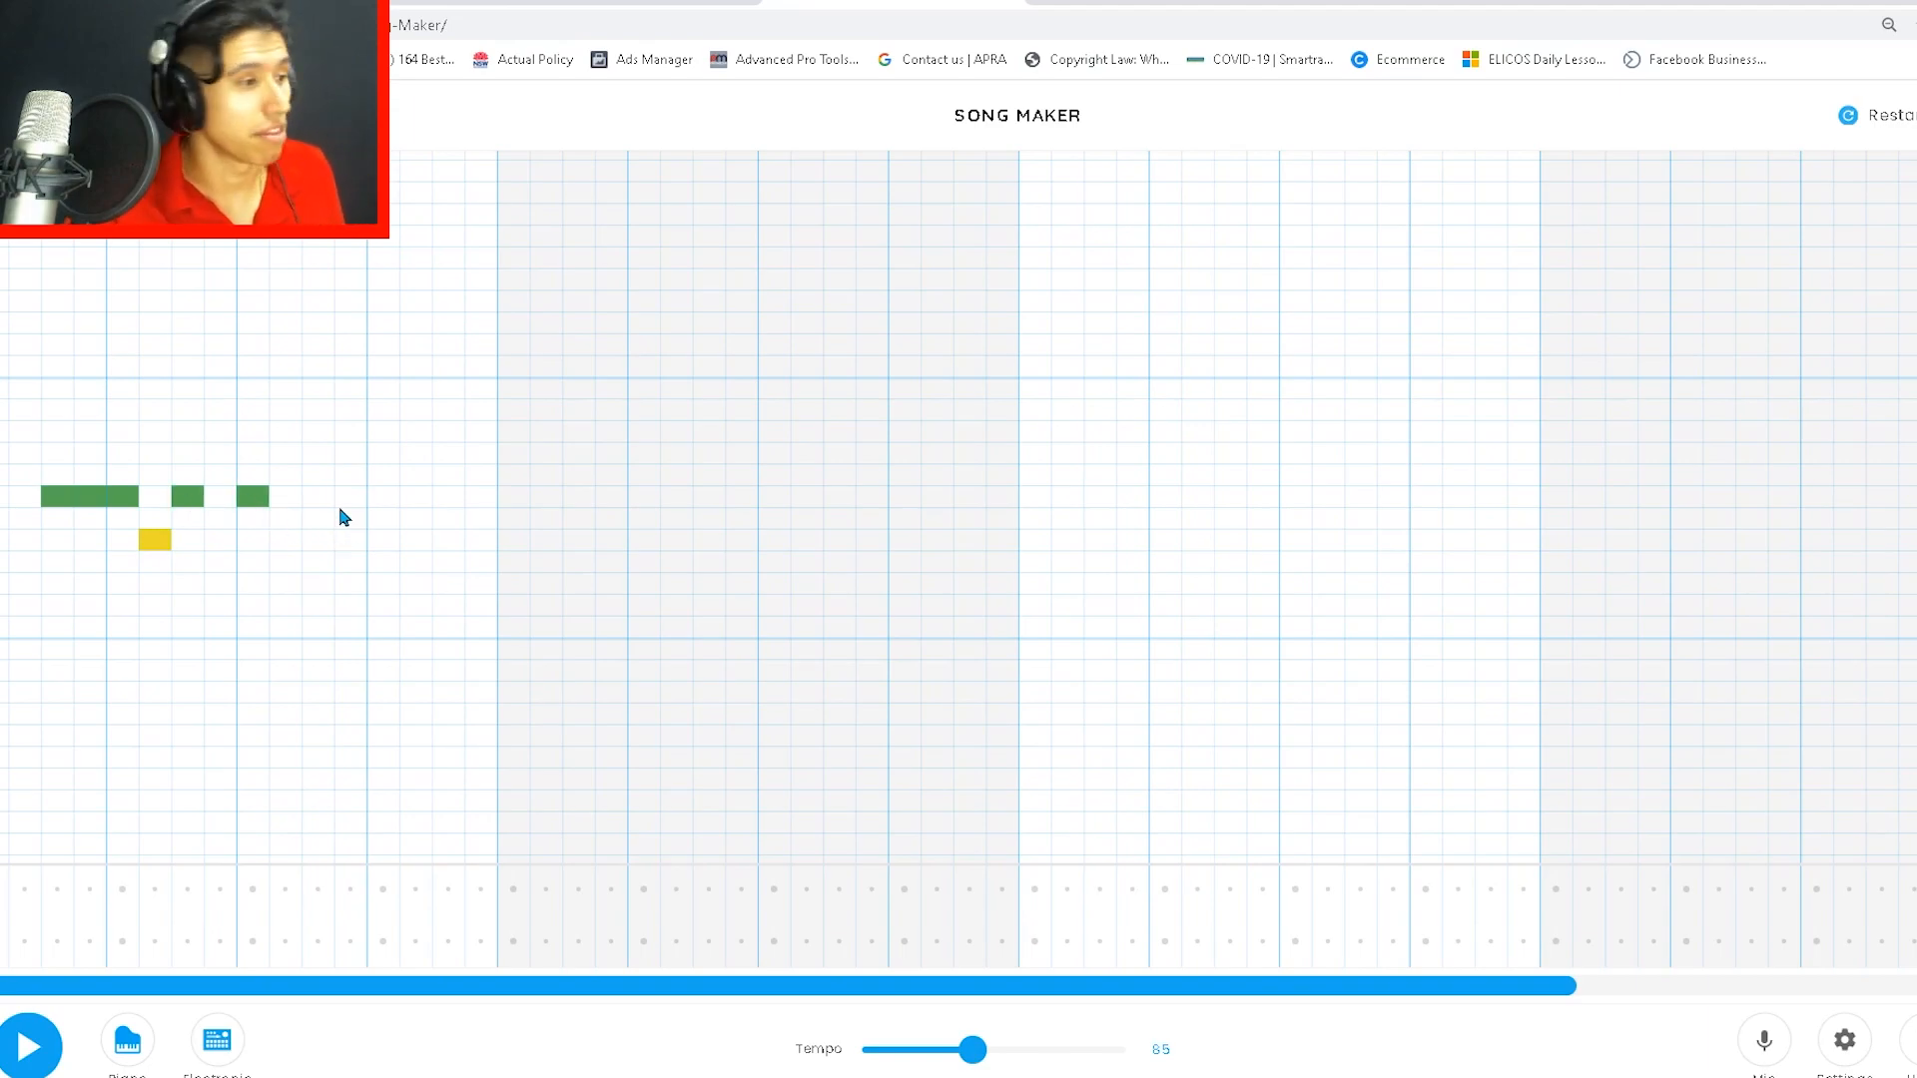
pyautogui.click(320, 499)
pyautogui.click(383, 499)
pyautogui.click(448, 499)
pyautogui.click(479, 499)
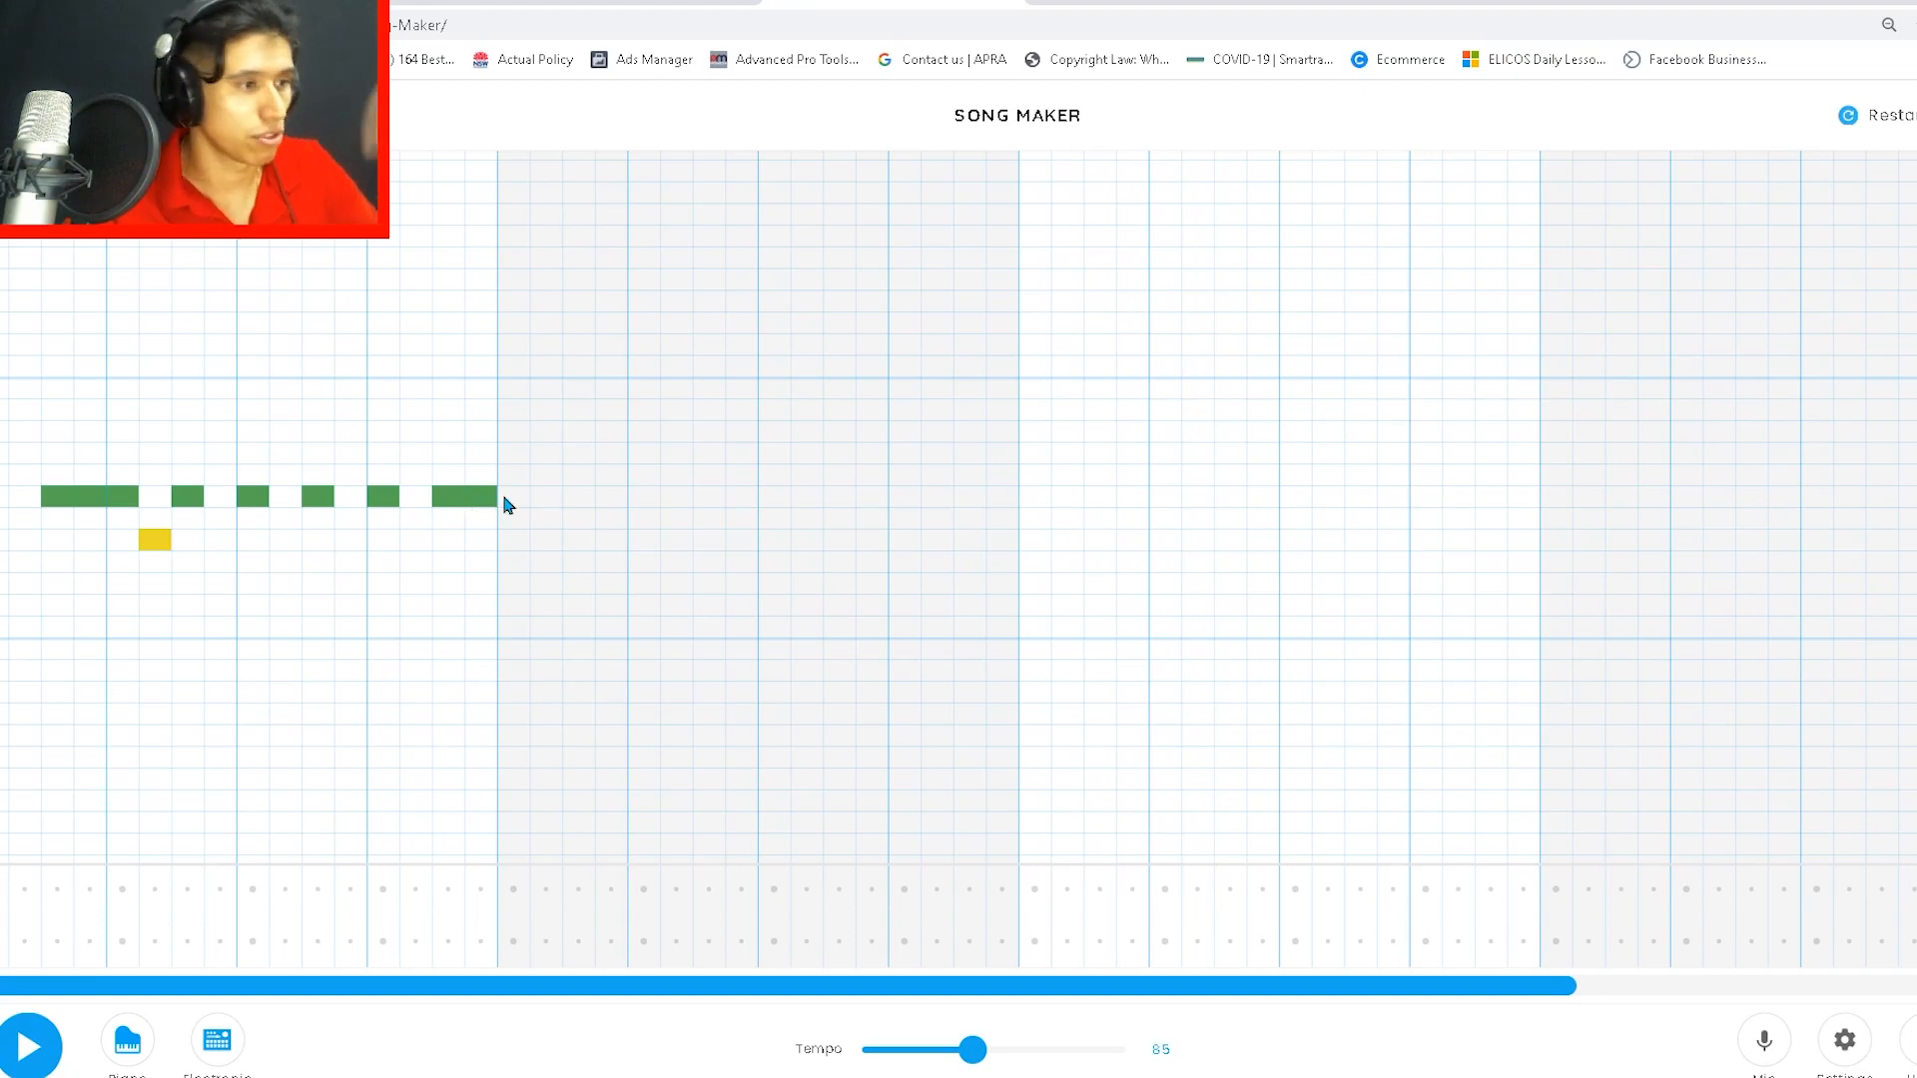
# Step: Fill bar 2's first half with a teal note starting beat 1, two yellow notes ending it, and teal notes on beat 2's first and third steps
pyautogui.click(514, 478)
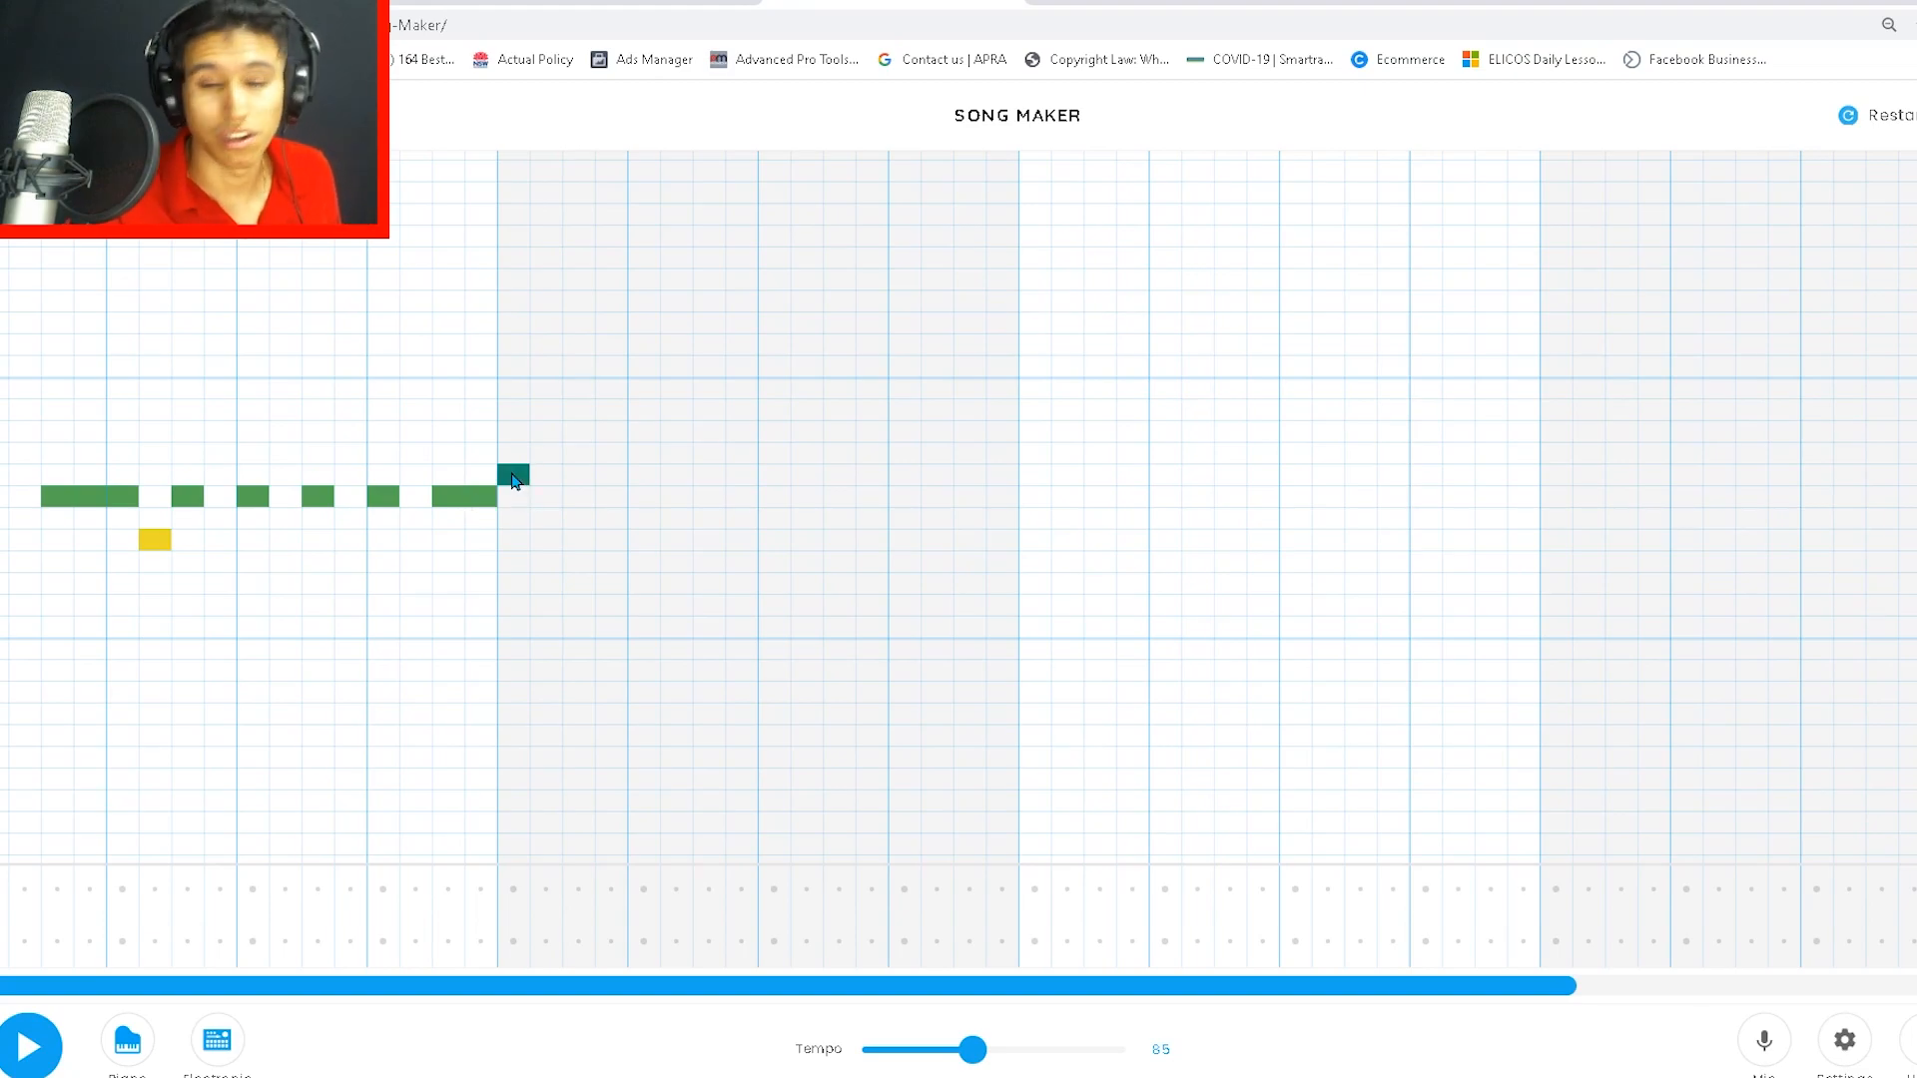
pyautogui.click(580, 539)
pyautogui.click(611, 540)
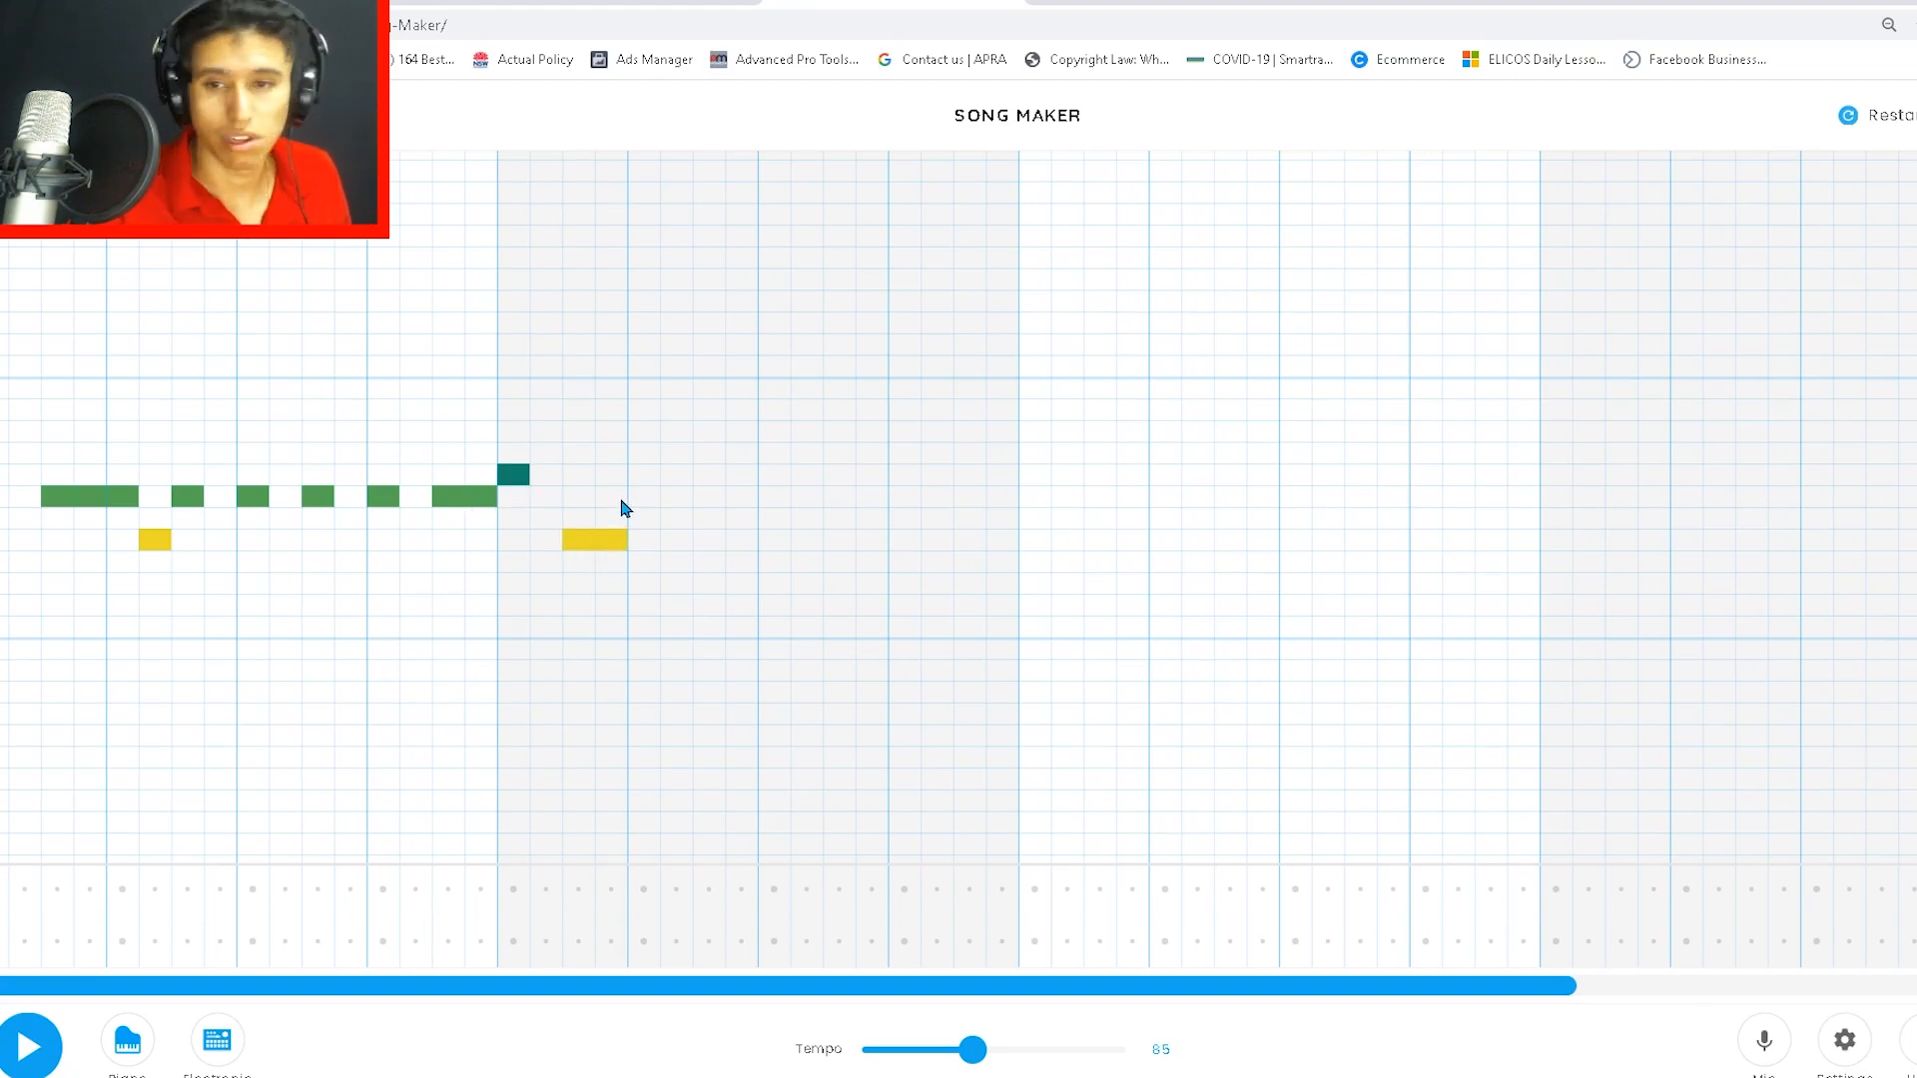
pyautogui.click(644, 476)
pyautogui.click(709, 476)
# Step: Fill bar 2's second half with green notes on beat 3's first, third and fourth steps and four purple notes across beat 4
pyautogui.click(780, 497)
pyautogui.moveTo(840, 503); pyautogui.dragTo(873, 501)
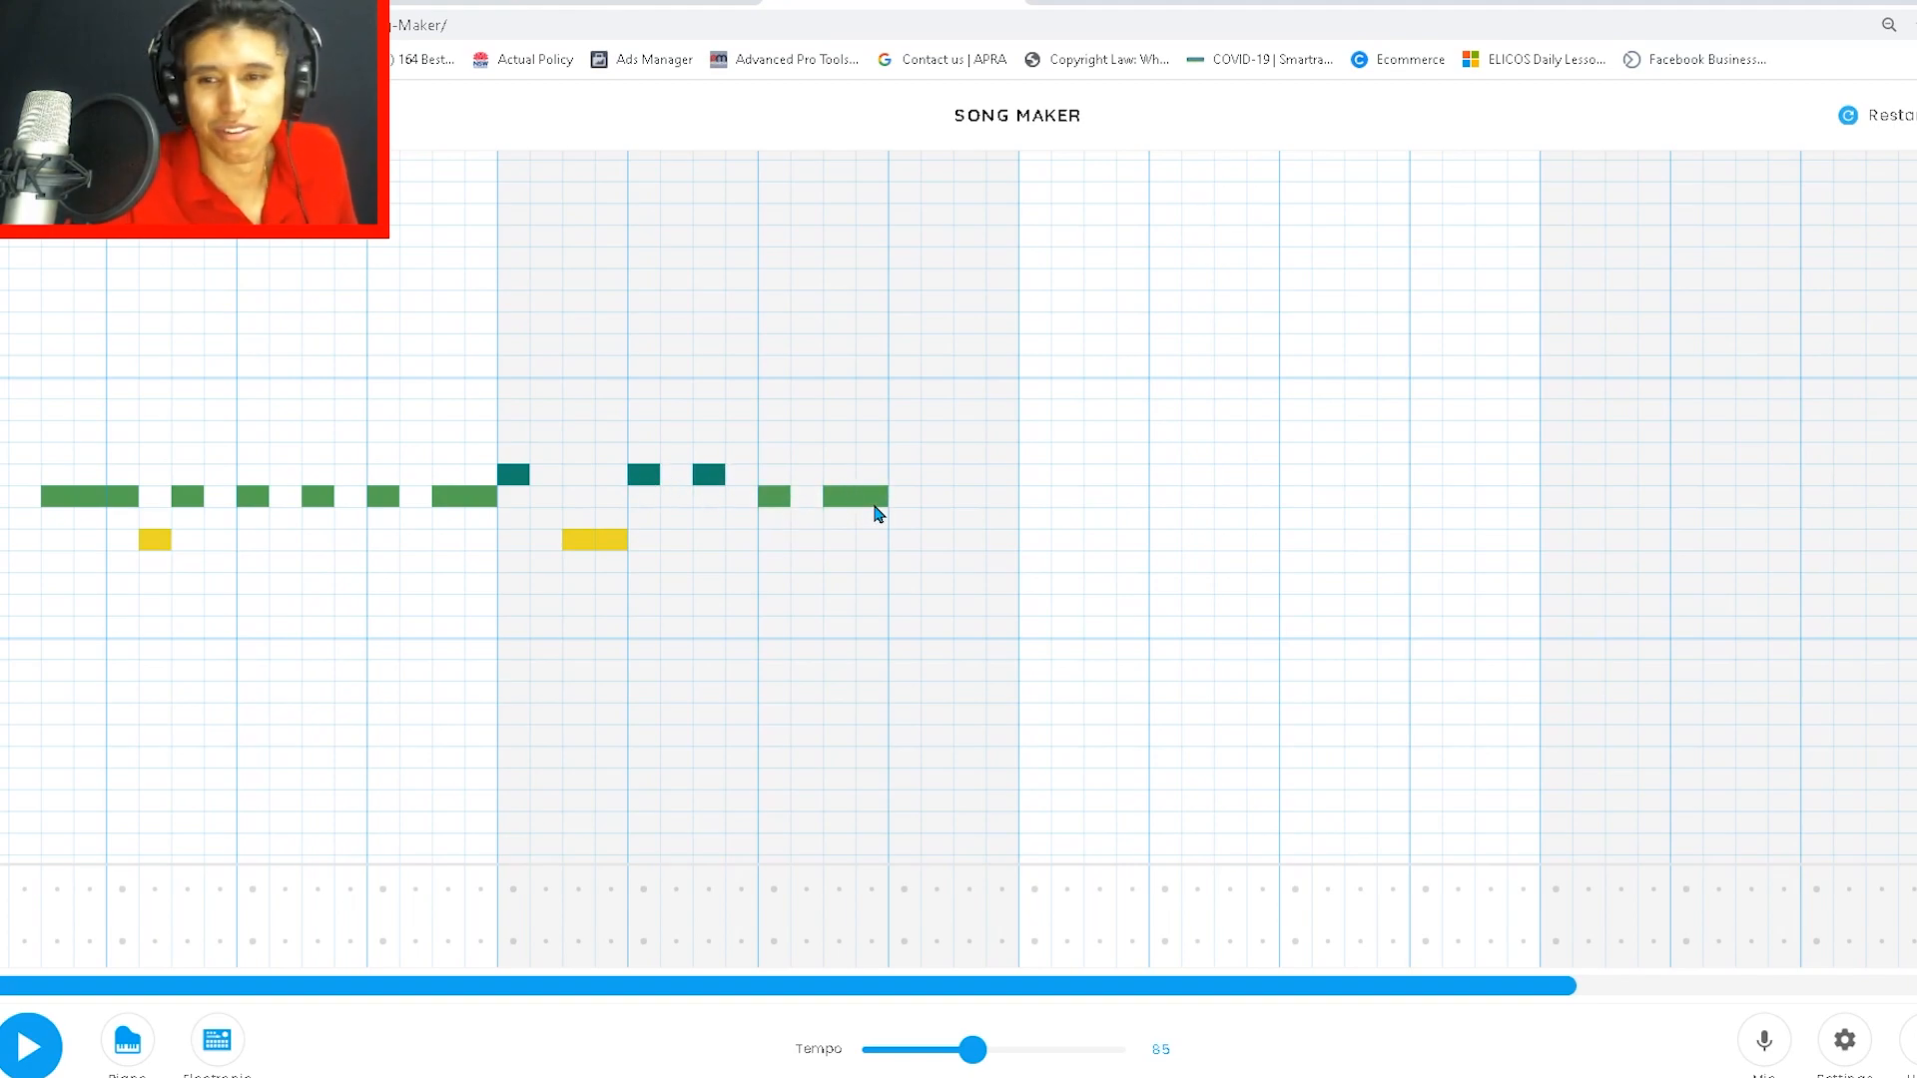
pyautogui.moveTo(895, 433); pyautogui.dragTo(998, 433)
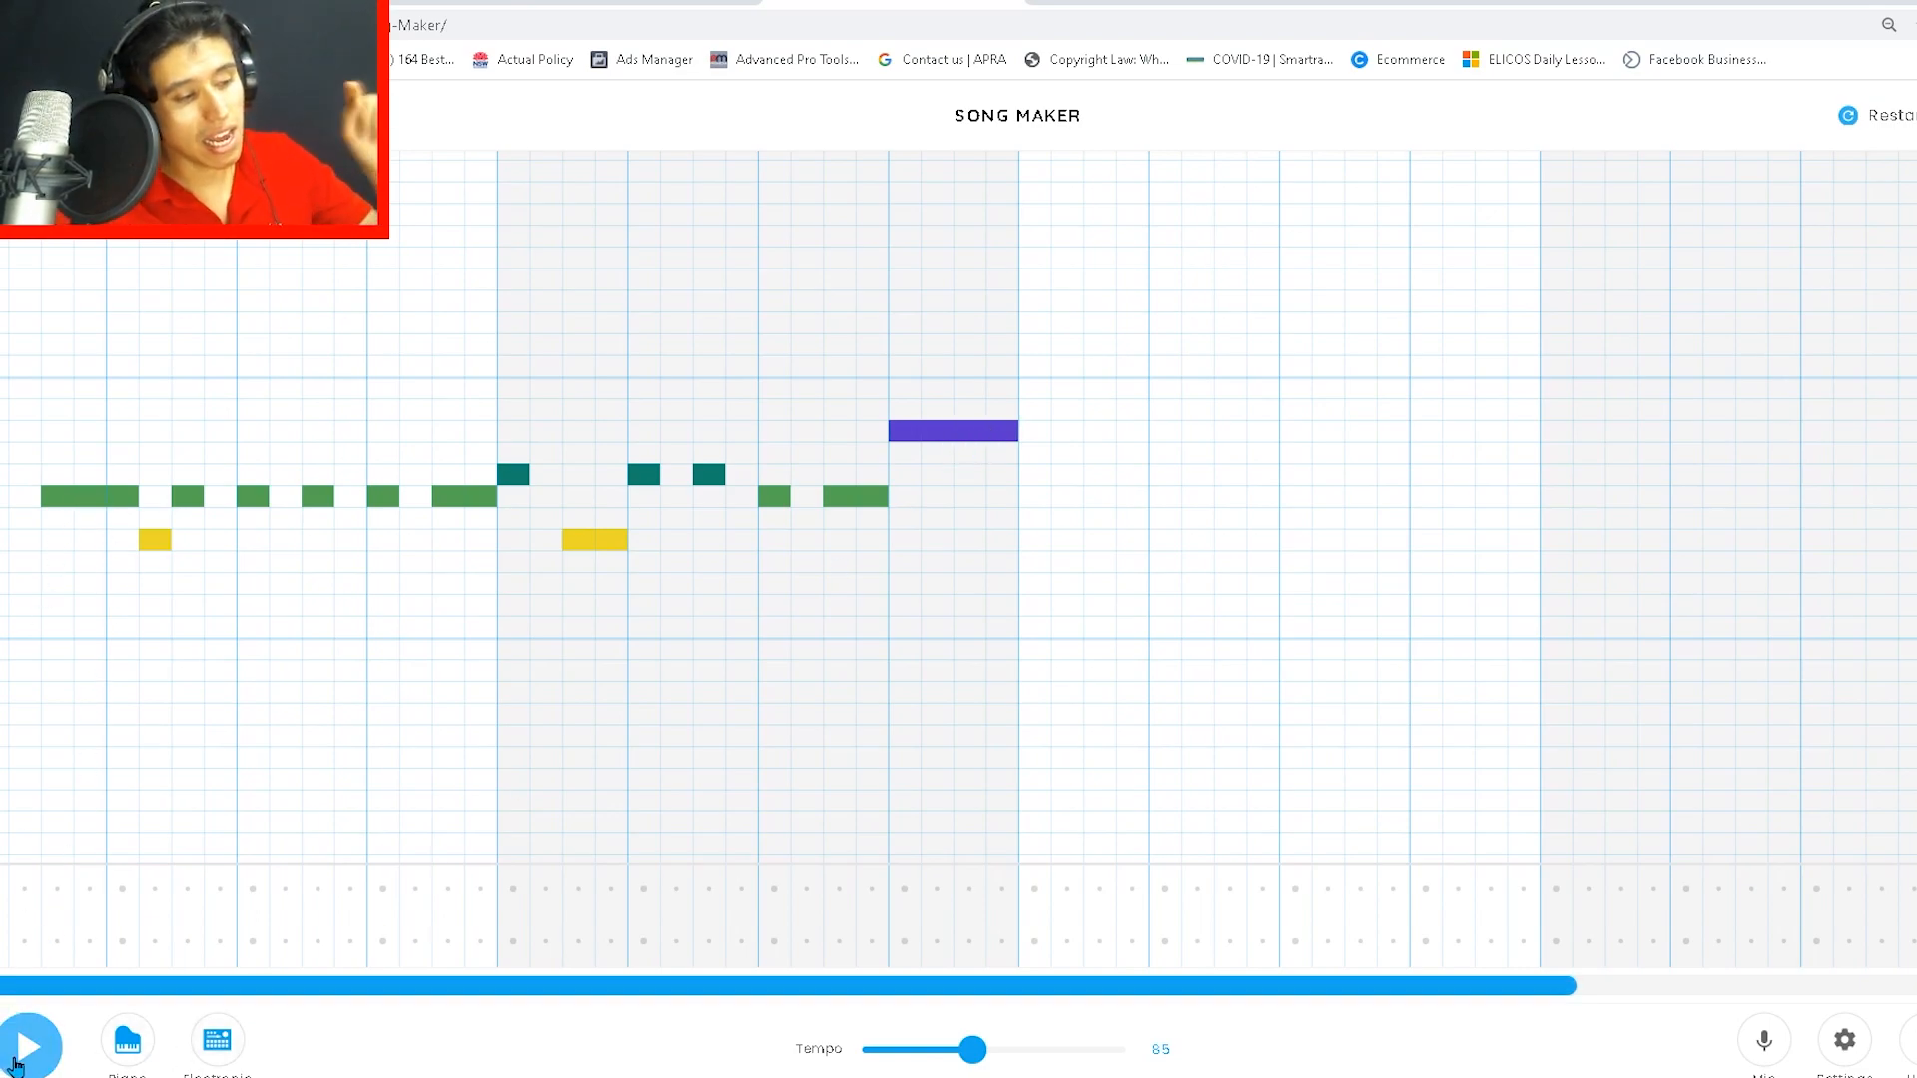
# Step: Set the tempo to 75 and check the two-bar melody by playing it before and after the change
pyautogui.click(22, 1059)
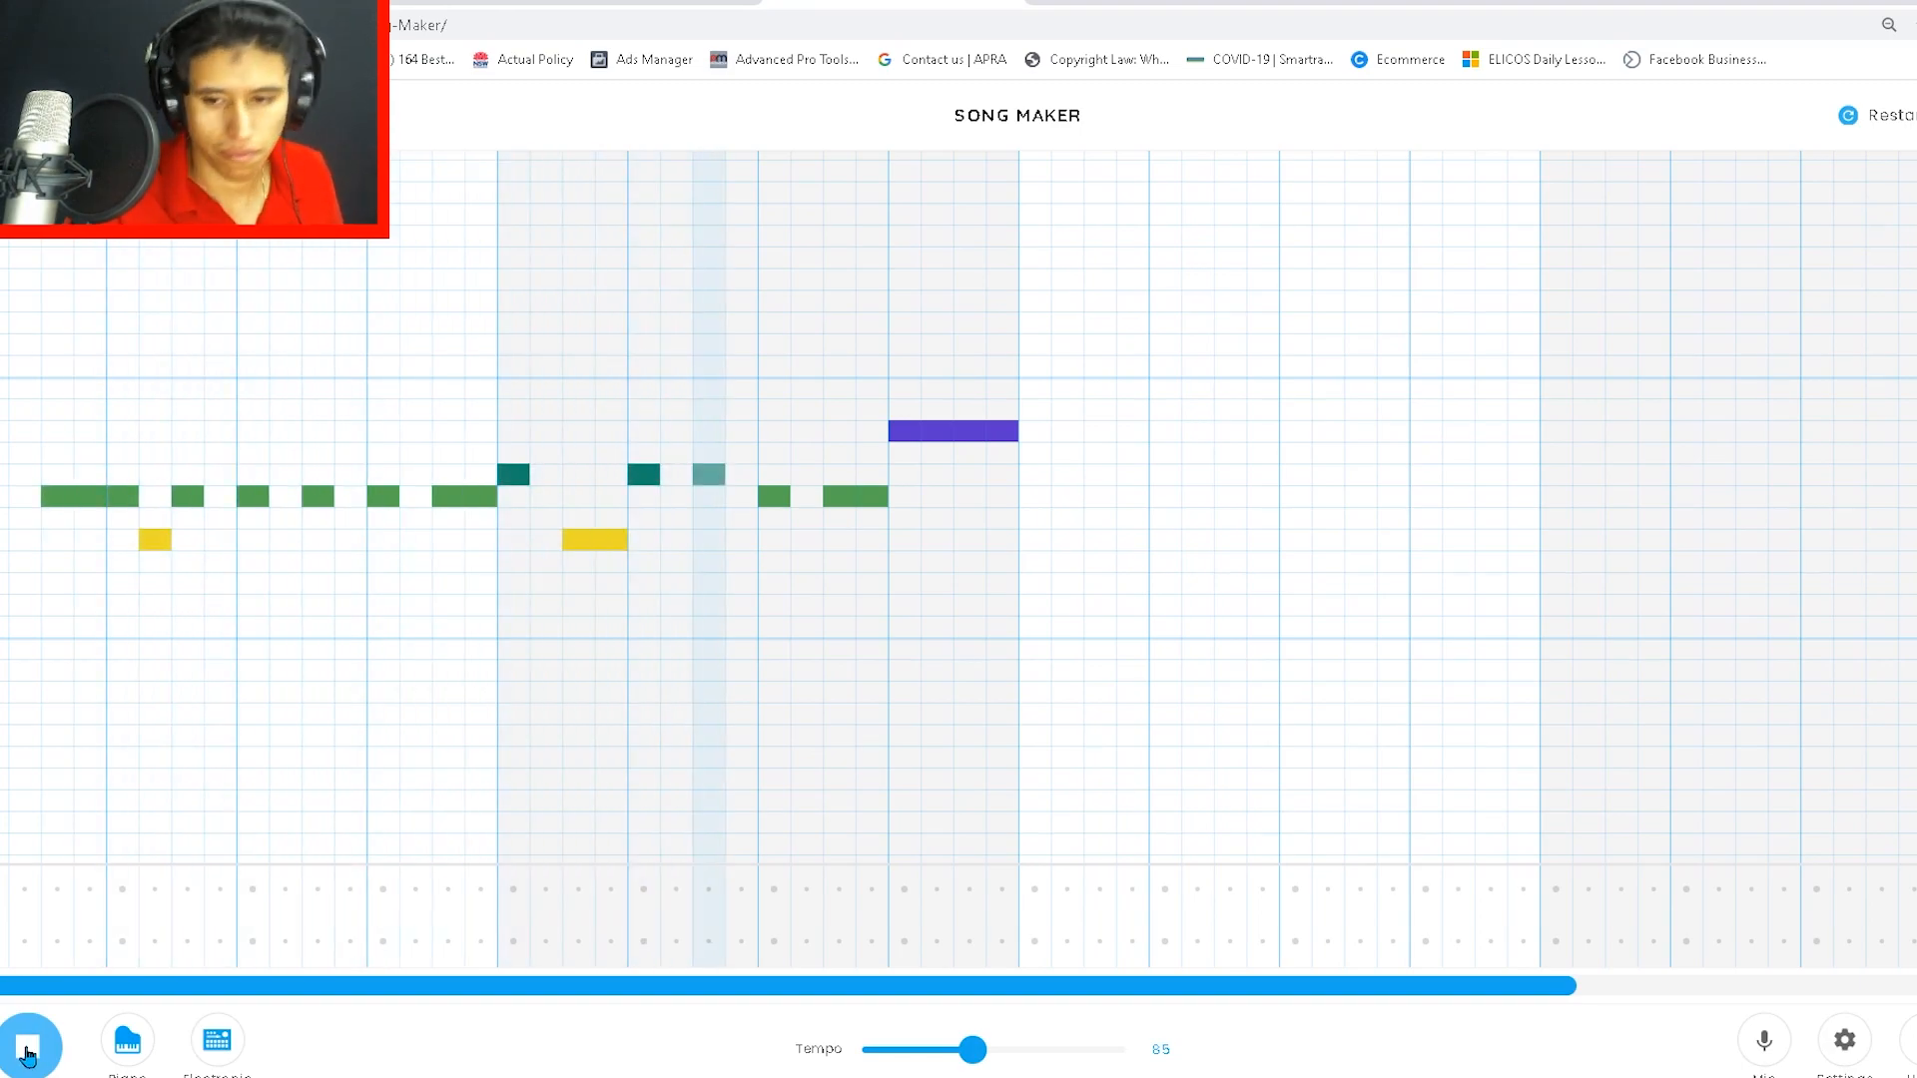
pyautogui.click(27, 1053)
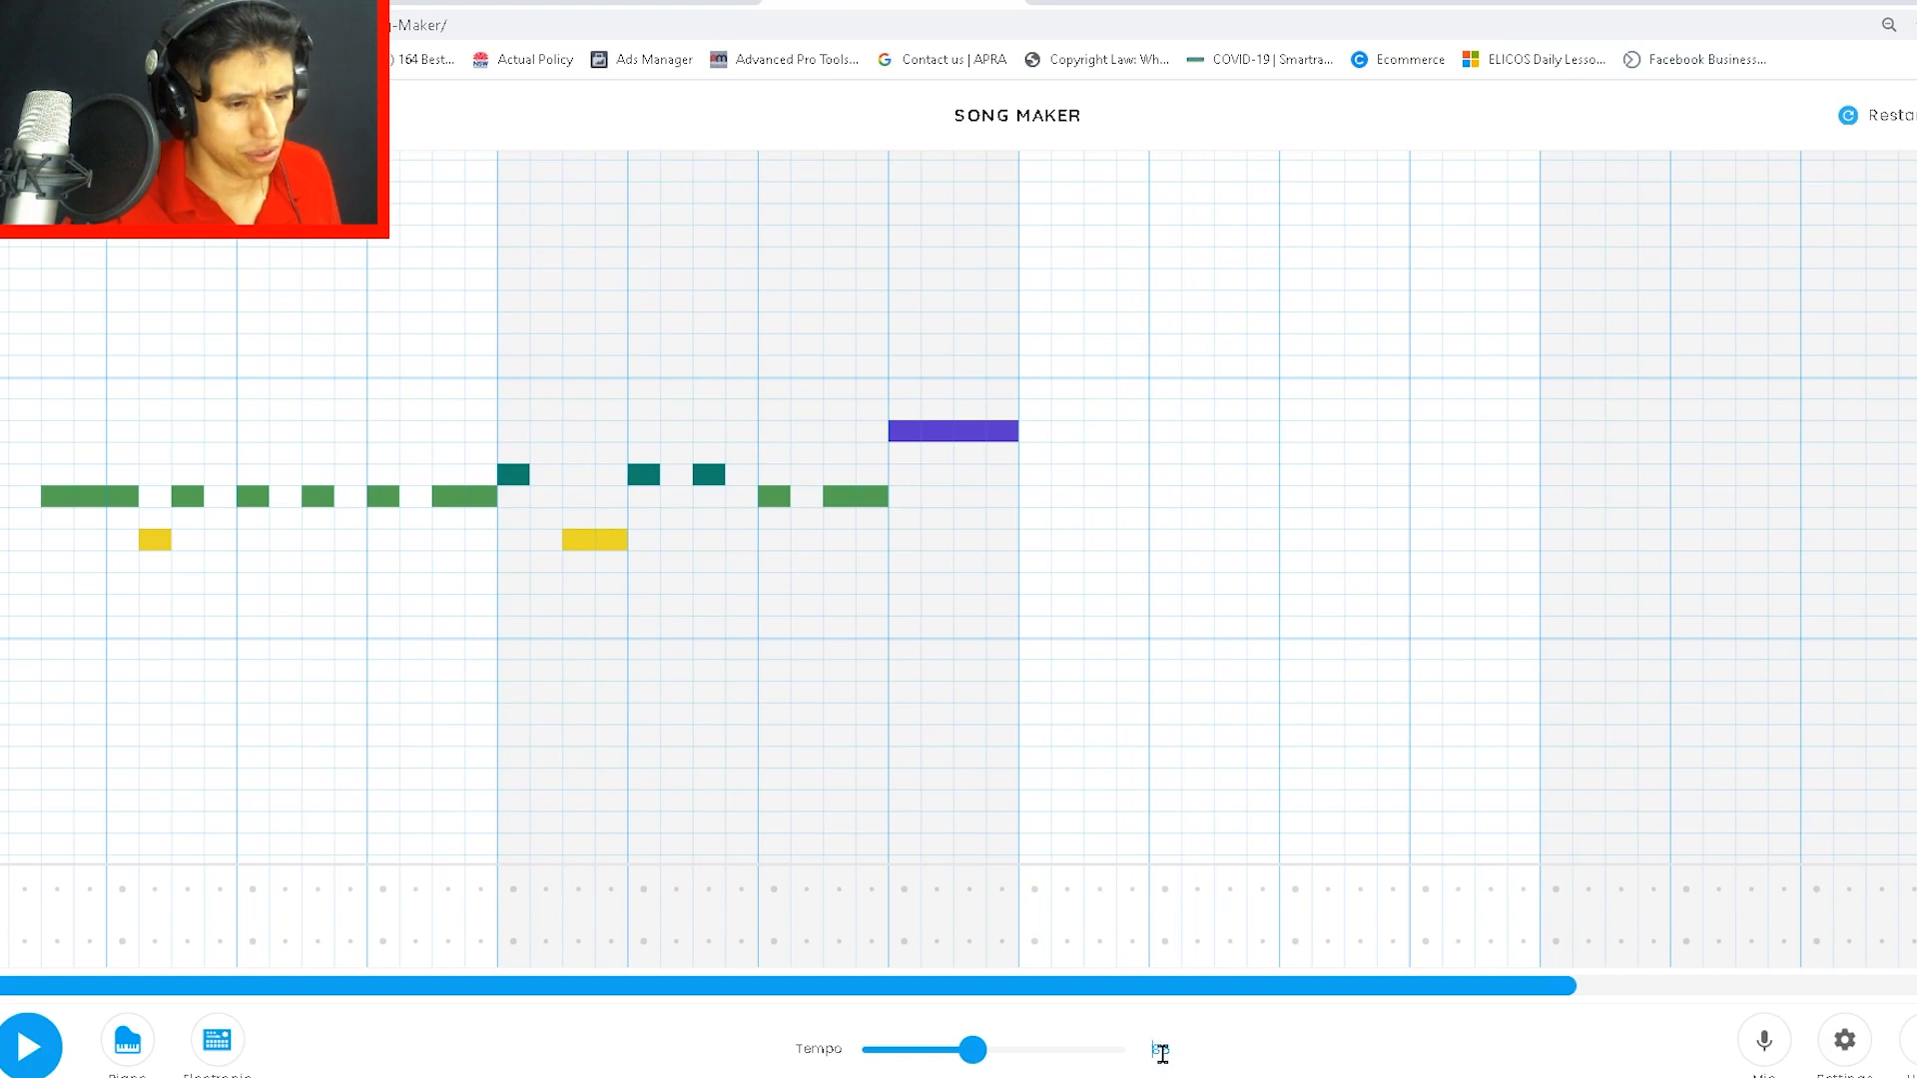
pyautogui.press('BackSpace')
pyautogui.press('BackSpace')
pyautogui.write('75')
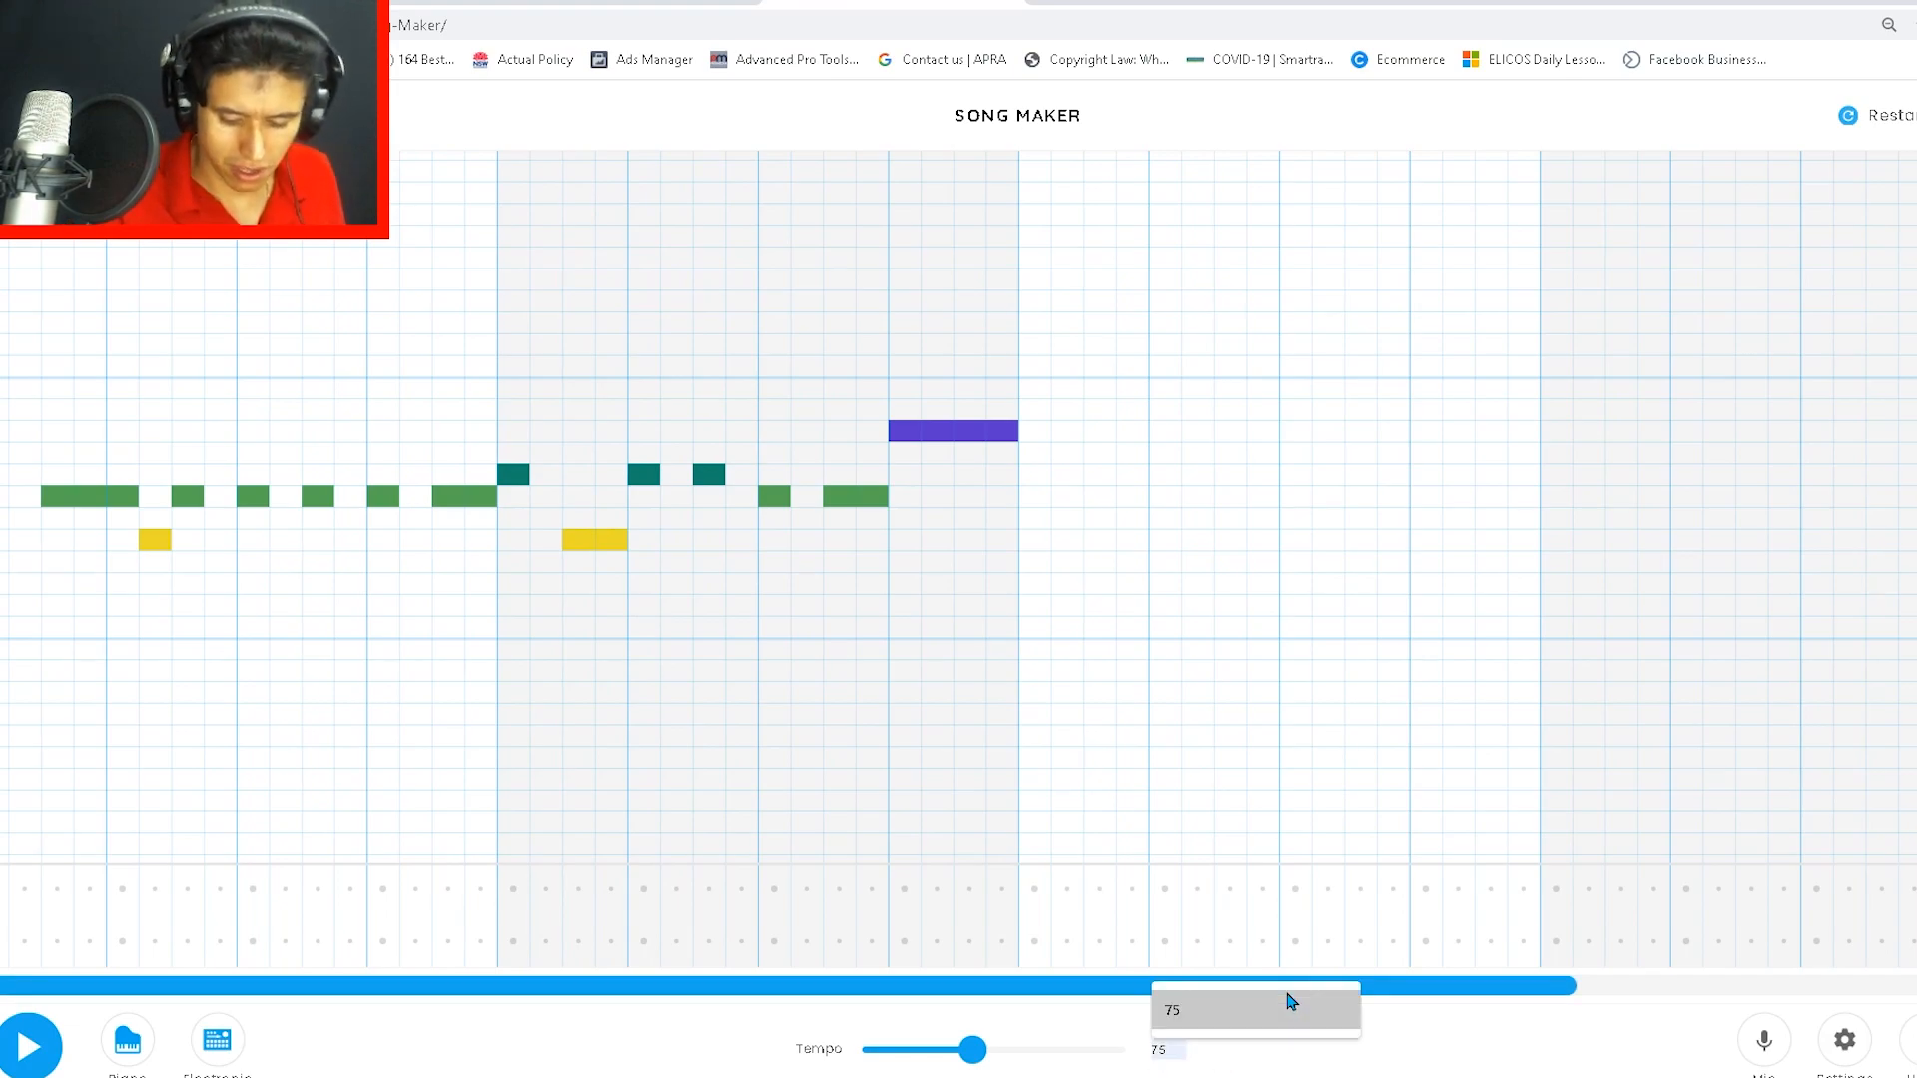
pyautogui.click(6, 1065)
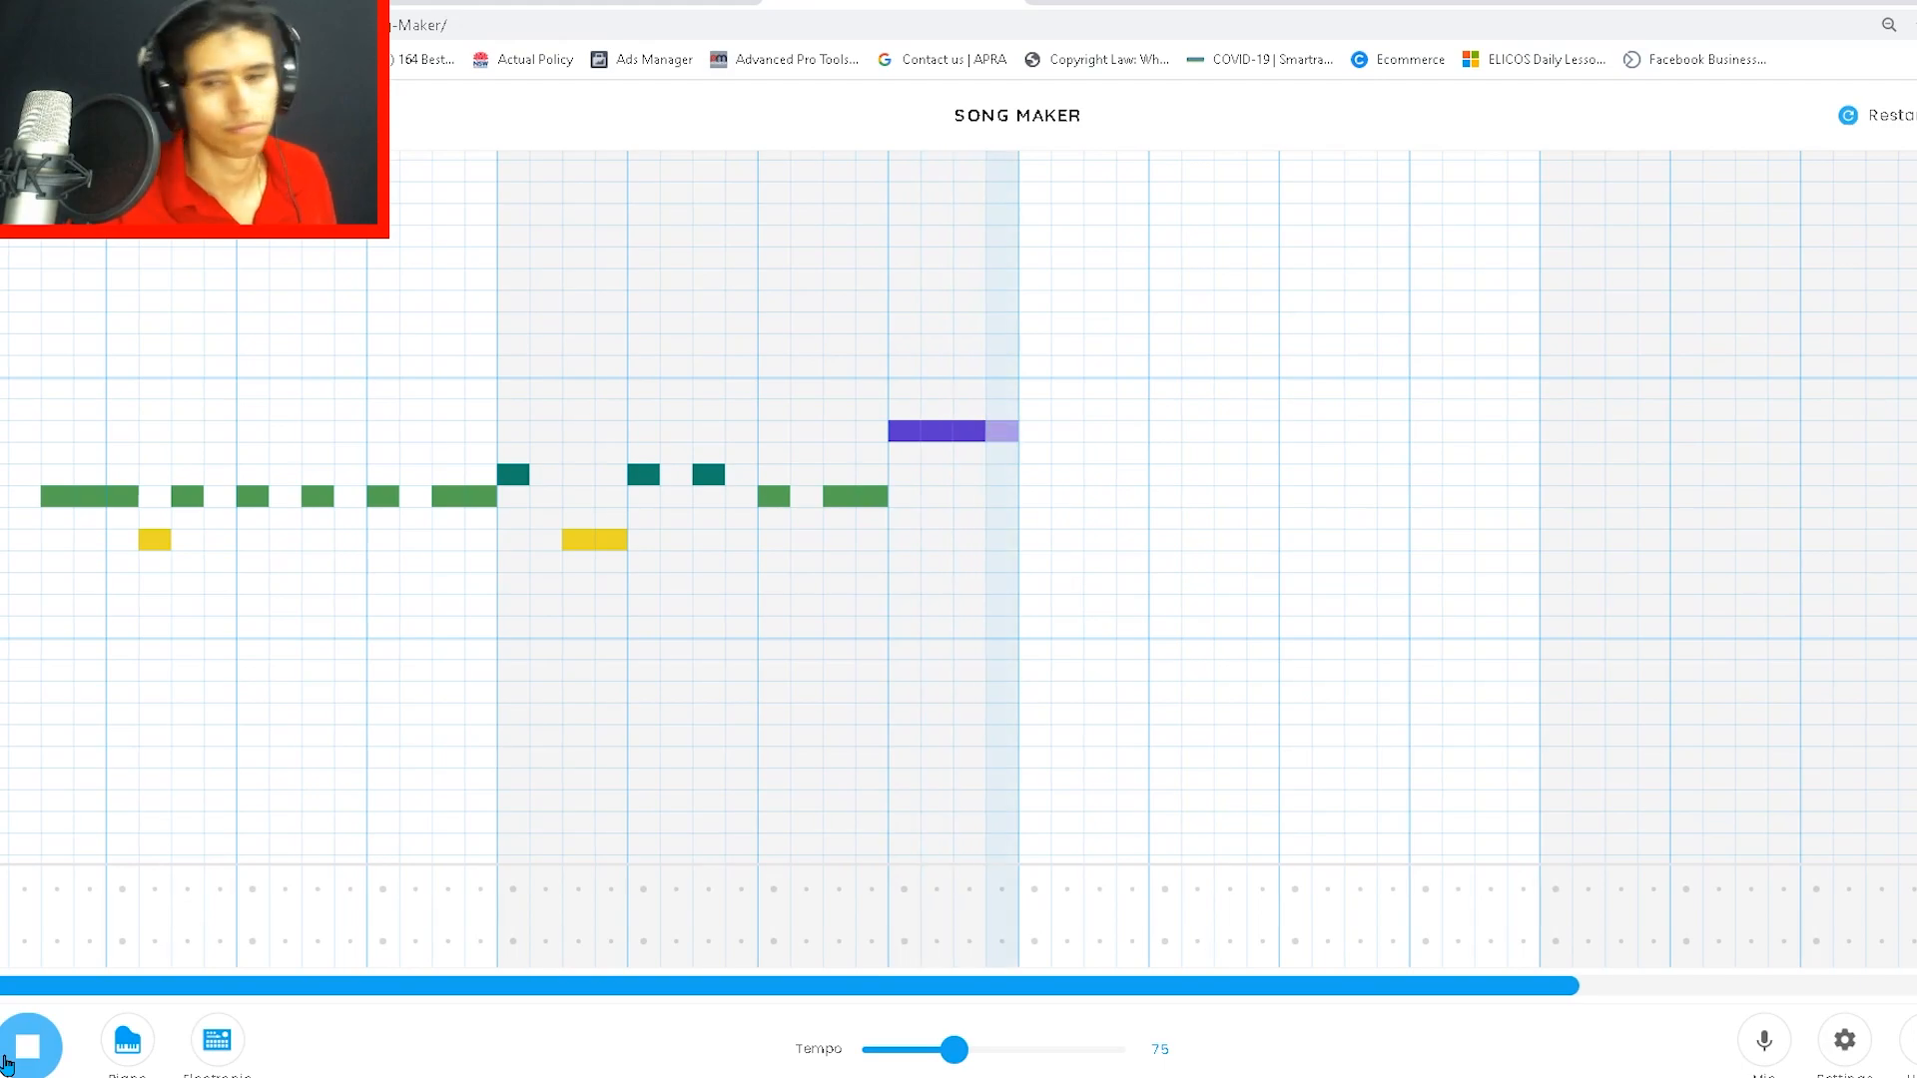
pyautogui.click(6, 1064)
# Step: Fill bar 3's first half with yellow notes on beat 1's first, third and fourth steps and four teal notes across beat 2
pyautogui.click(966, 541)
pyautogui.moveTo(1024, 540); pyautogui.dragTo(1059, 544)
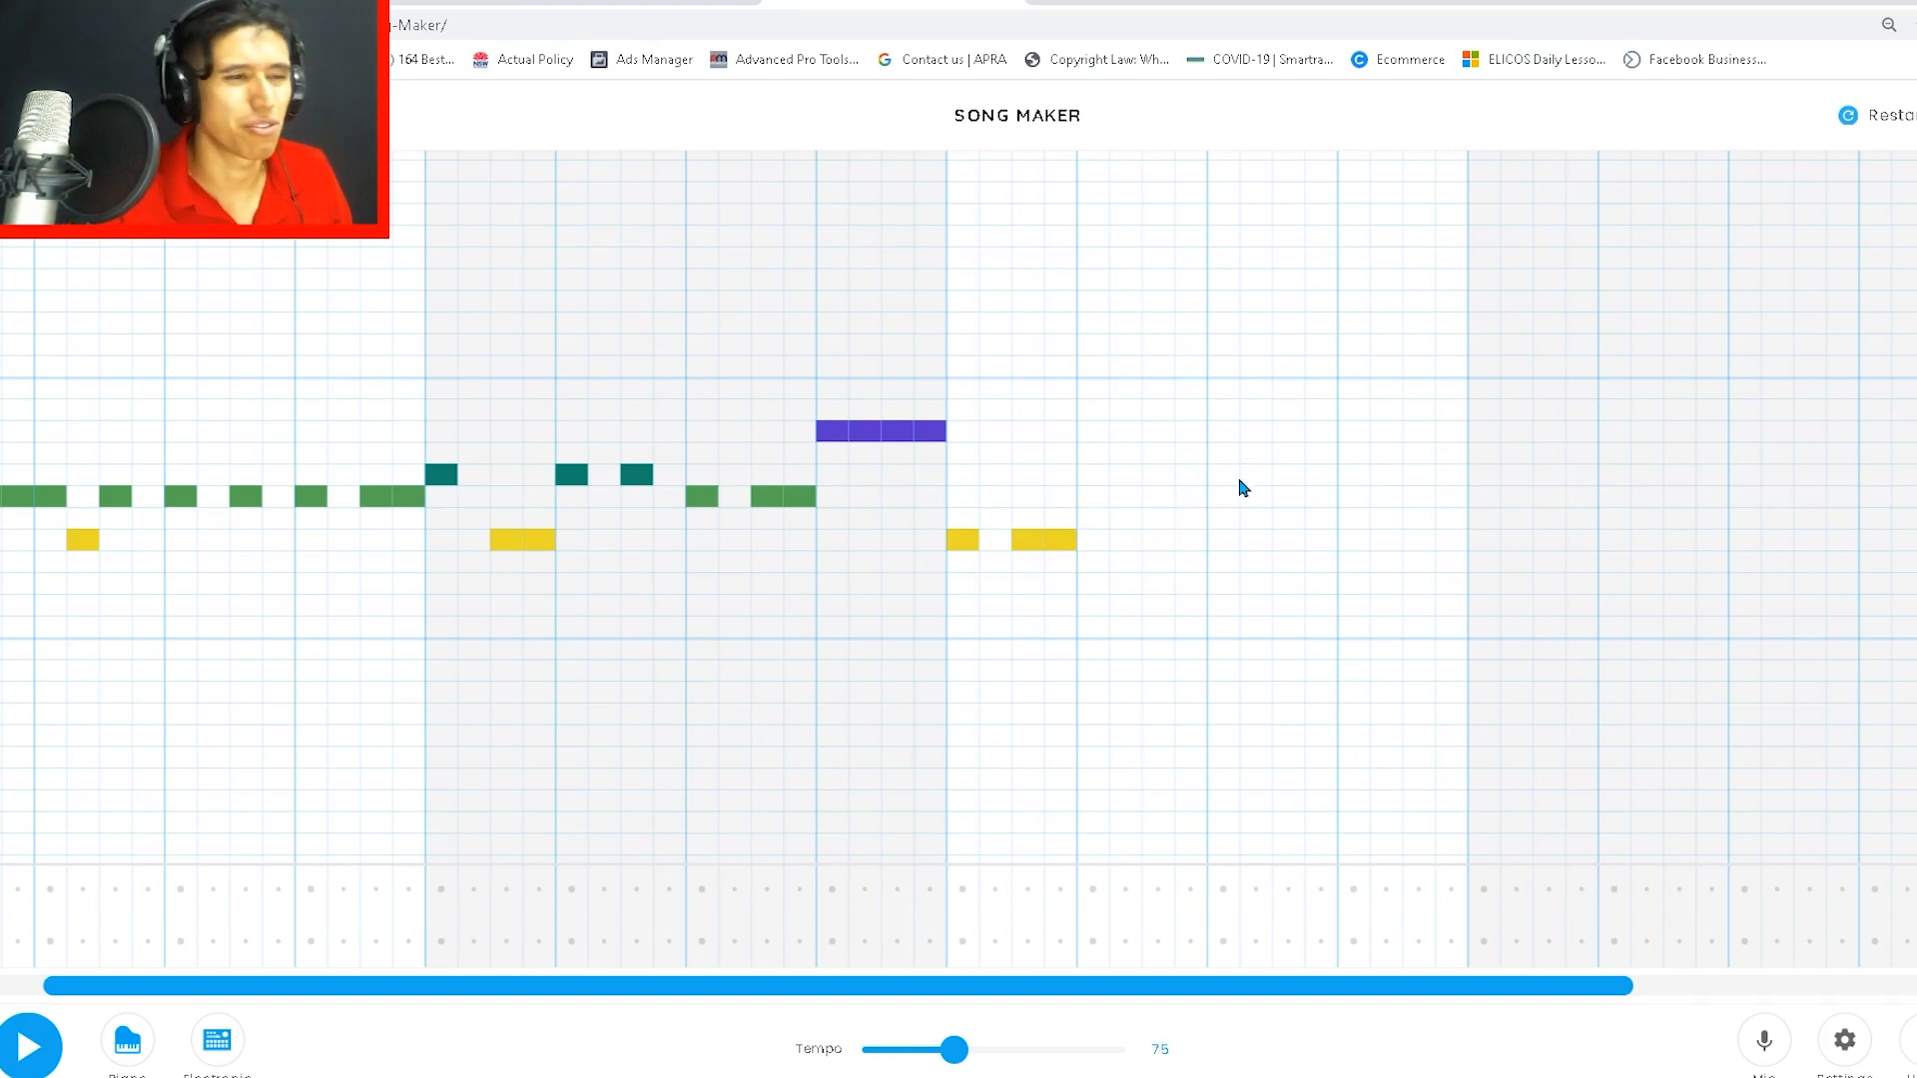
pyautogui.moveTo(1103, 485); pyautogui.dragTo(1188, 486)
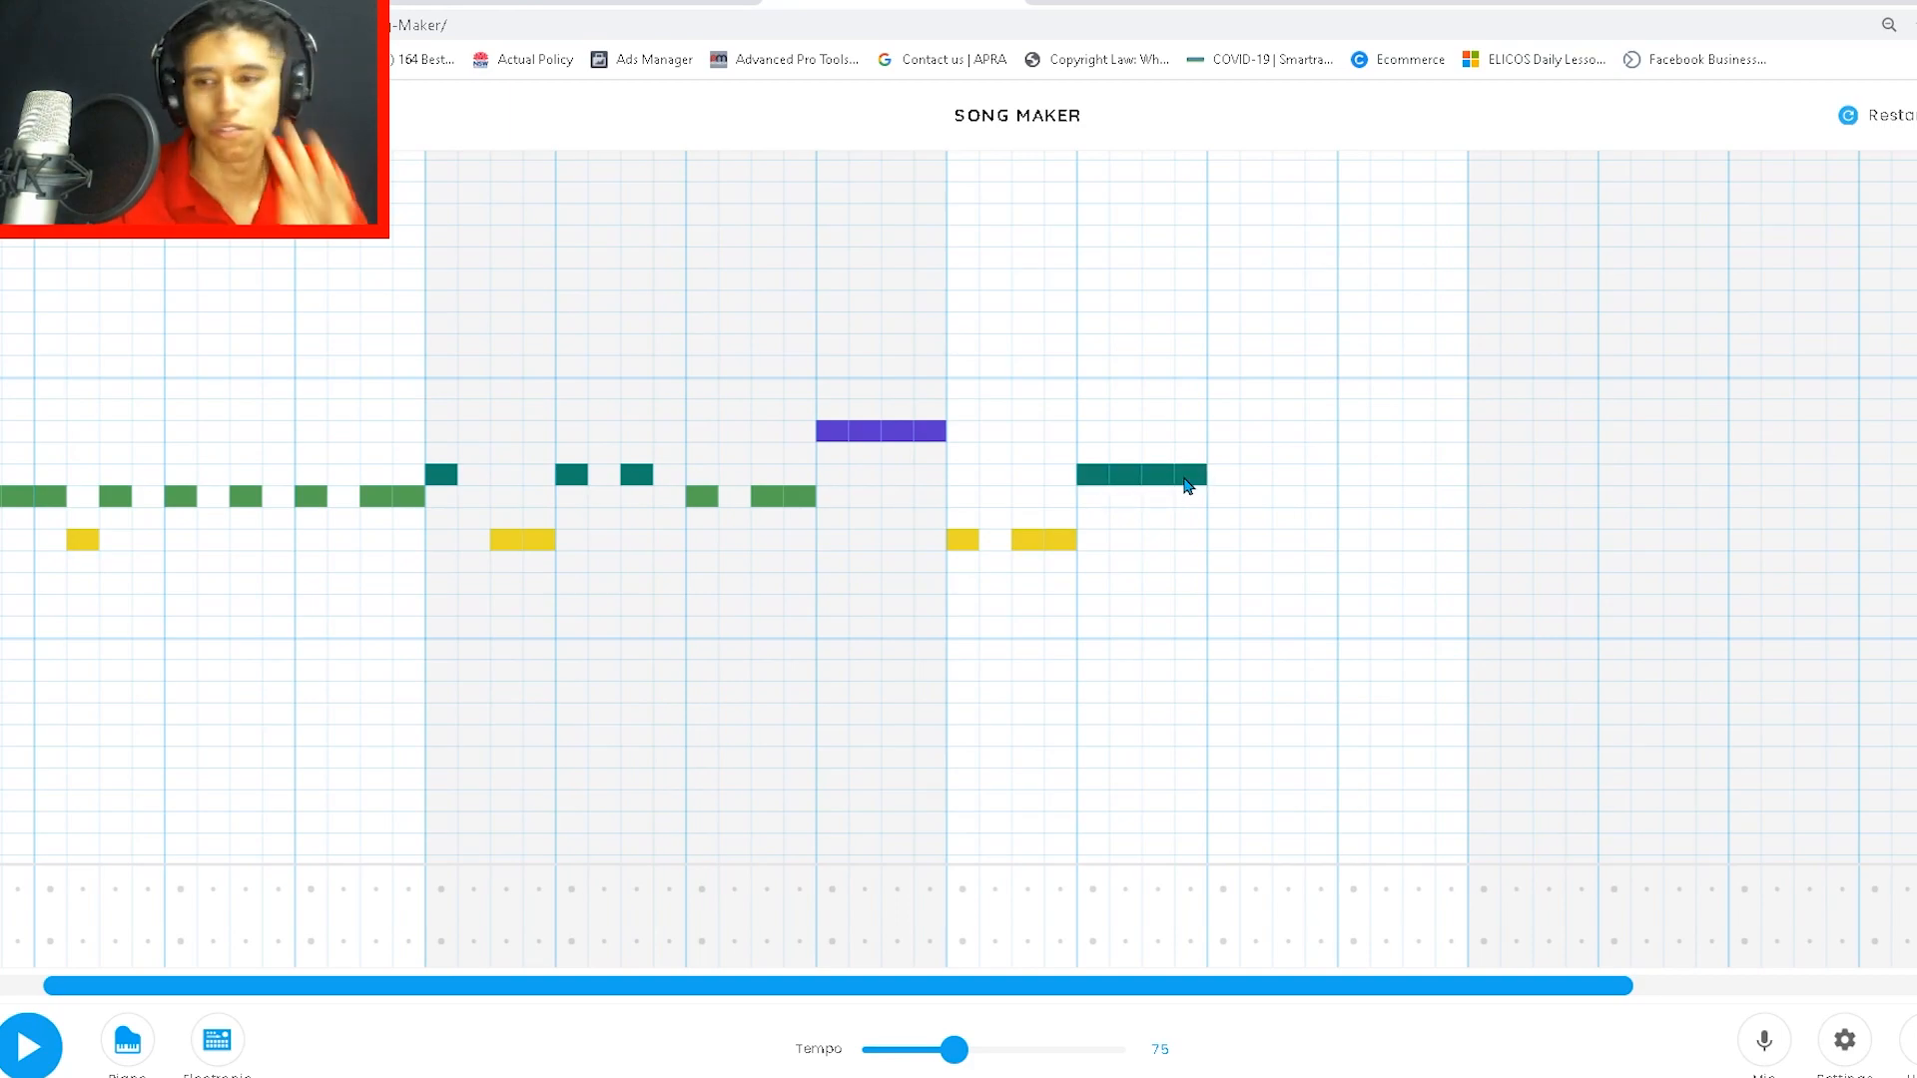
# Step: Fill bar 3's second half with green notes on beat 3's first, third and fourth steps, then green, rest, yellow, green across beat 4
pyautogui.click(1223, 497)
pyautogui.moveTo(1288, 500); pyautogui.dragTo(1311, 509)
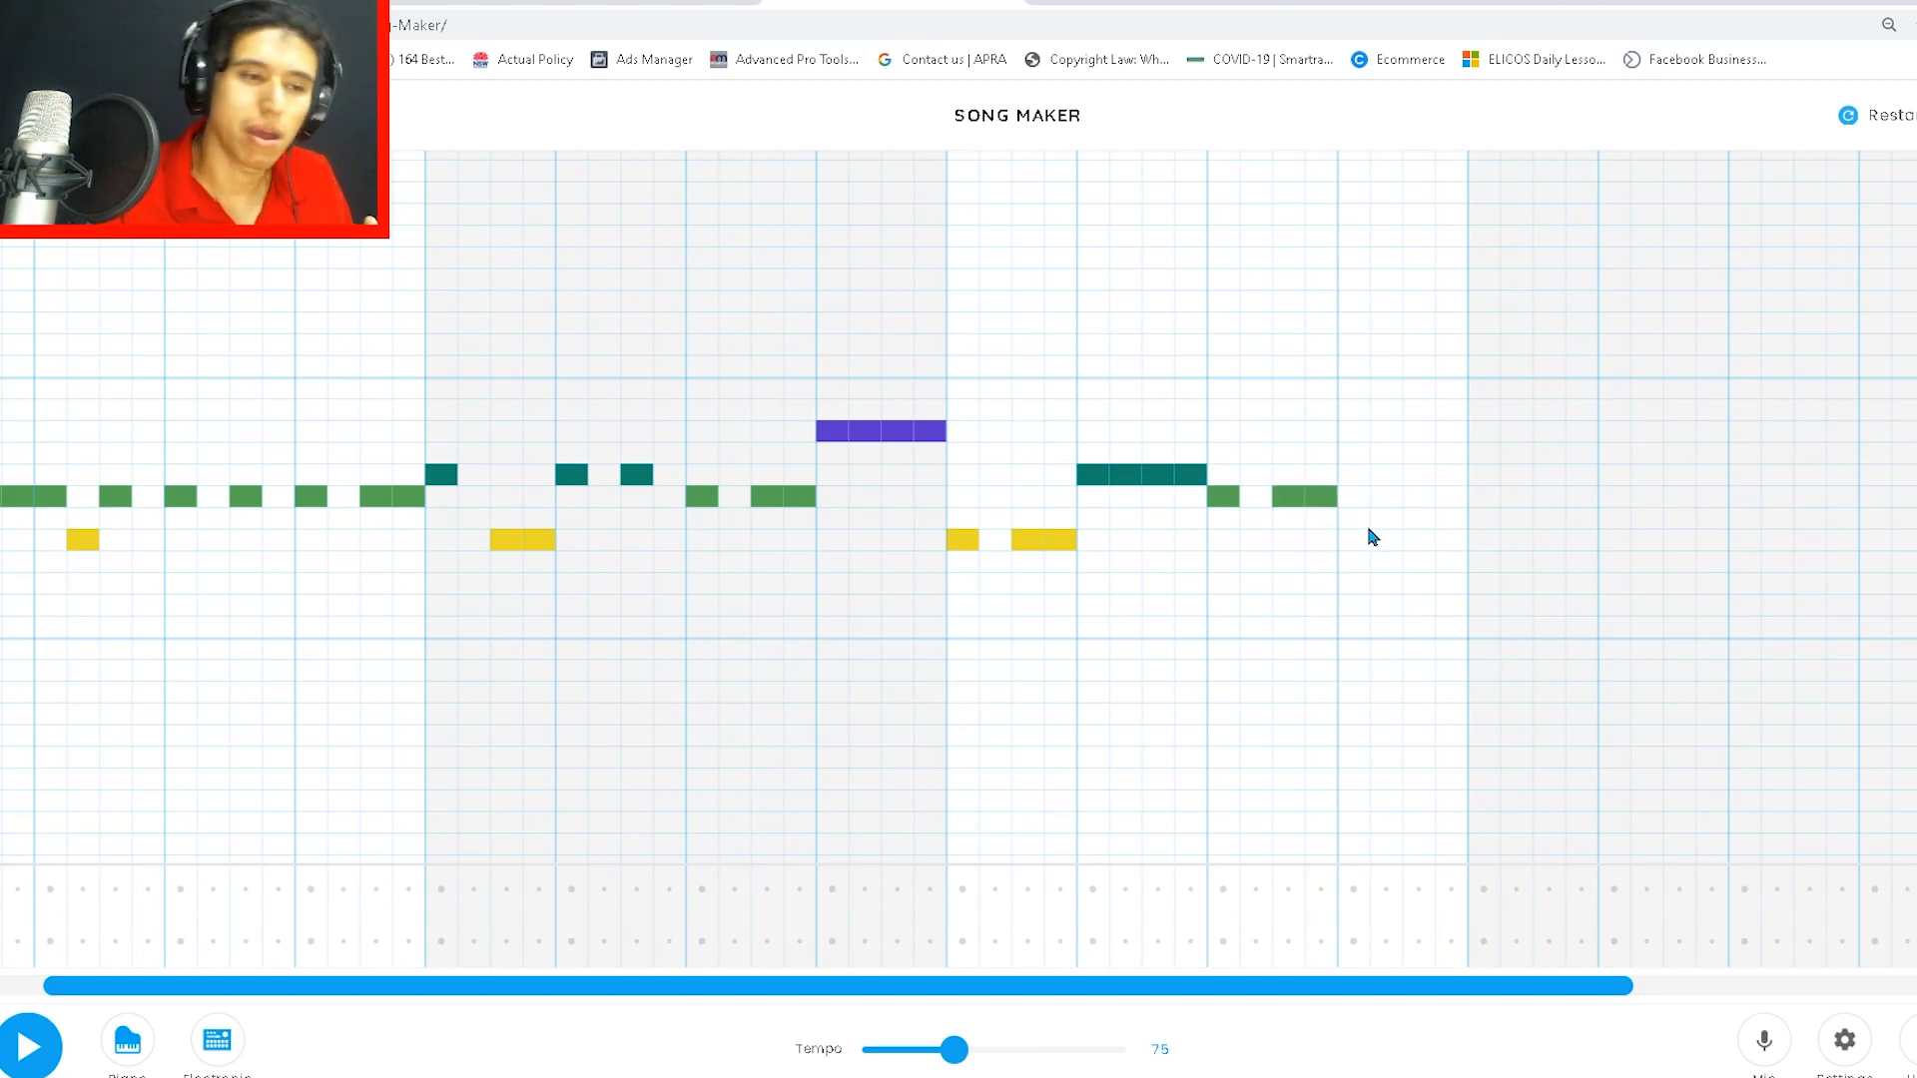
pyautogui.click(1358, 504)
pyautogui.click(1419, 541)
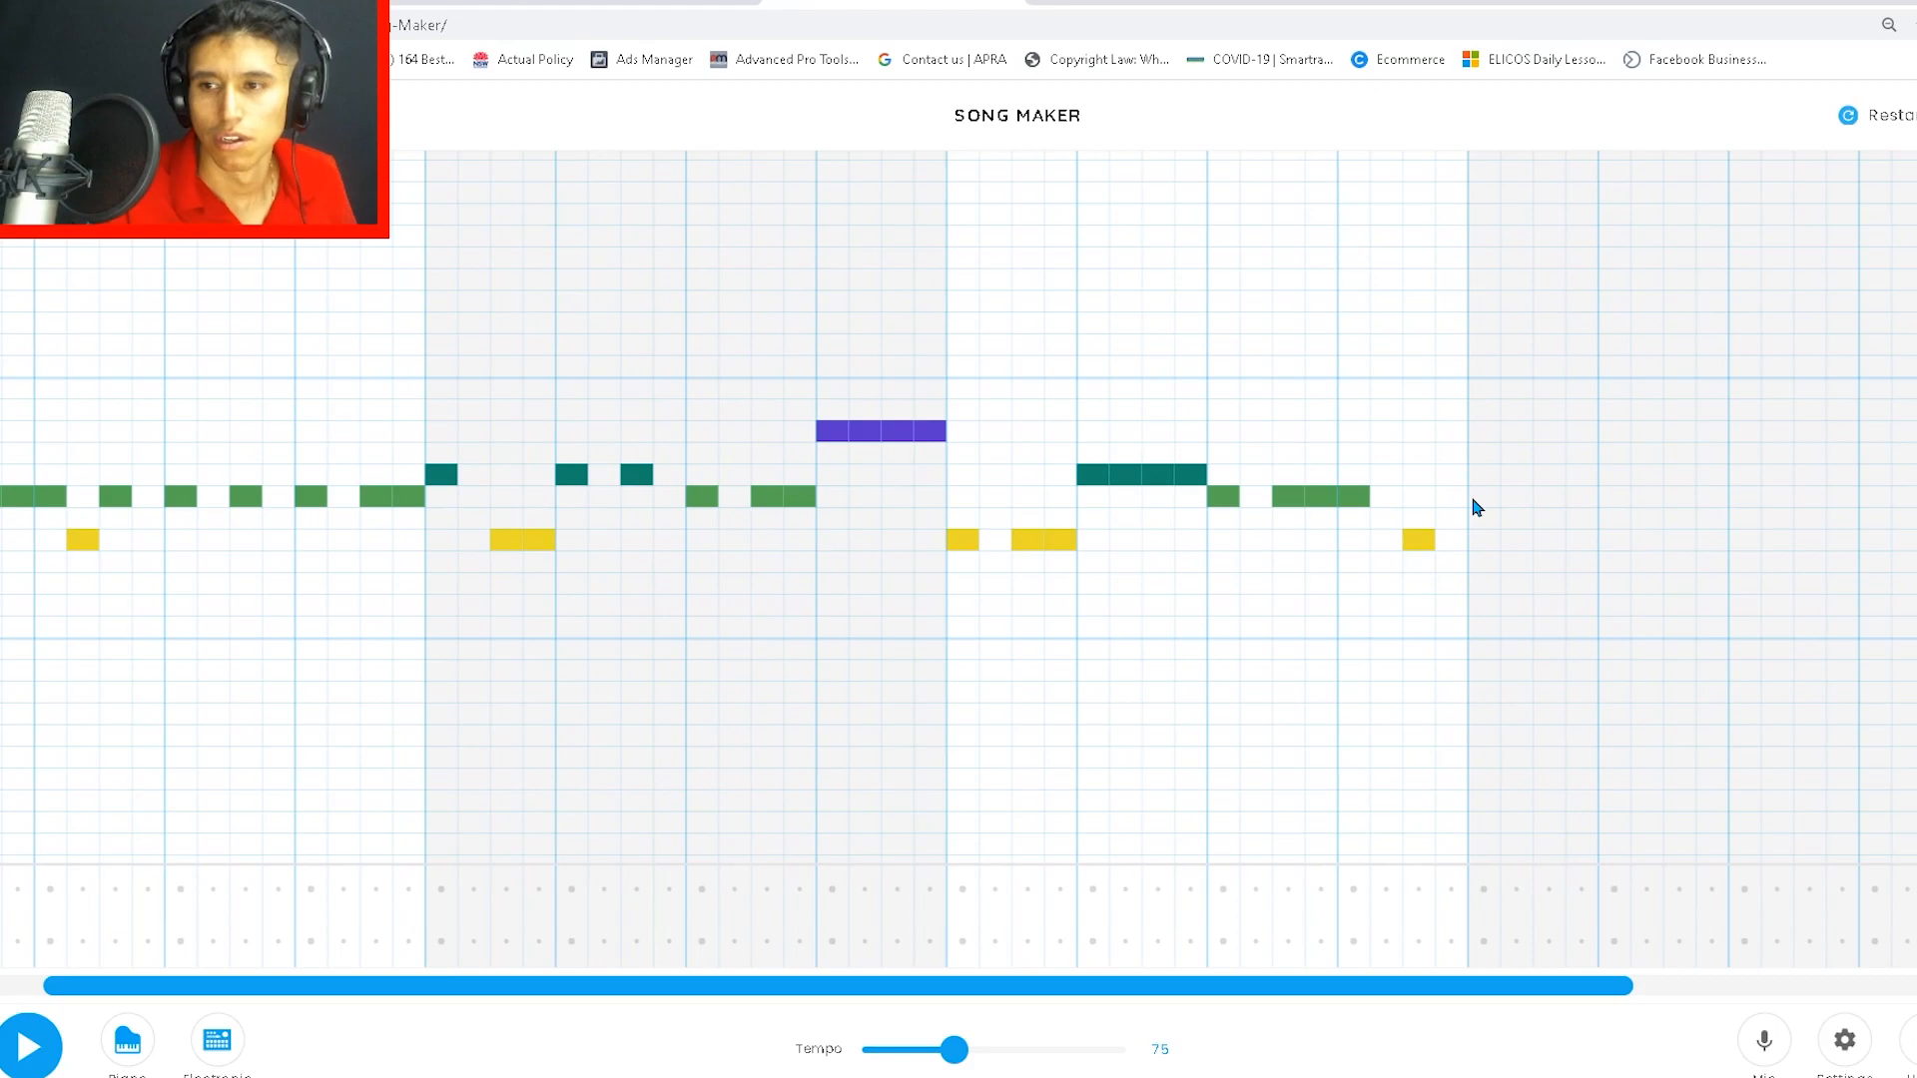
pyautogui.click(1453, 504)
# Step: Fill bar 4's first half with teal on beat 1's first step, yellow on its second and third, and teal on beat 2's first and third
pyautogui.click(1489, 478)
pyautogui.moveTo(1513, 543); pyautogui.dragTo(1554, 542)
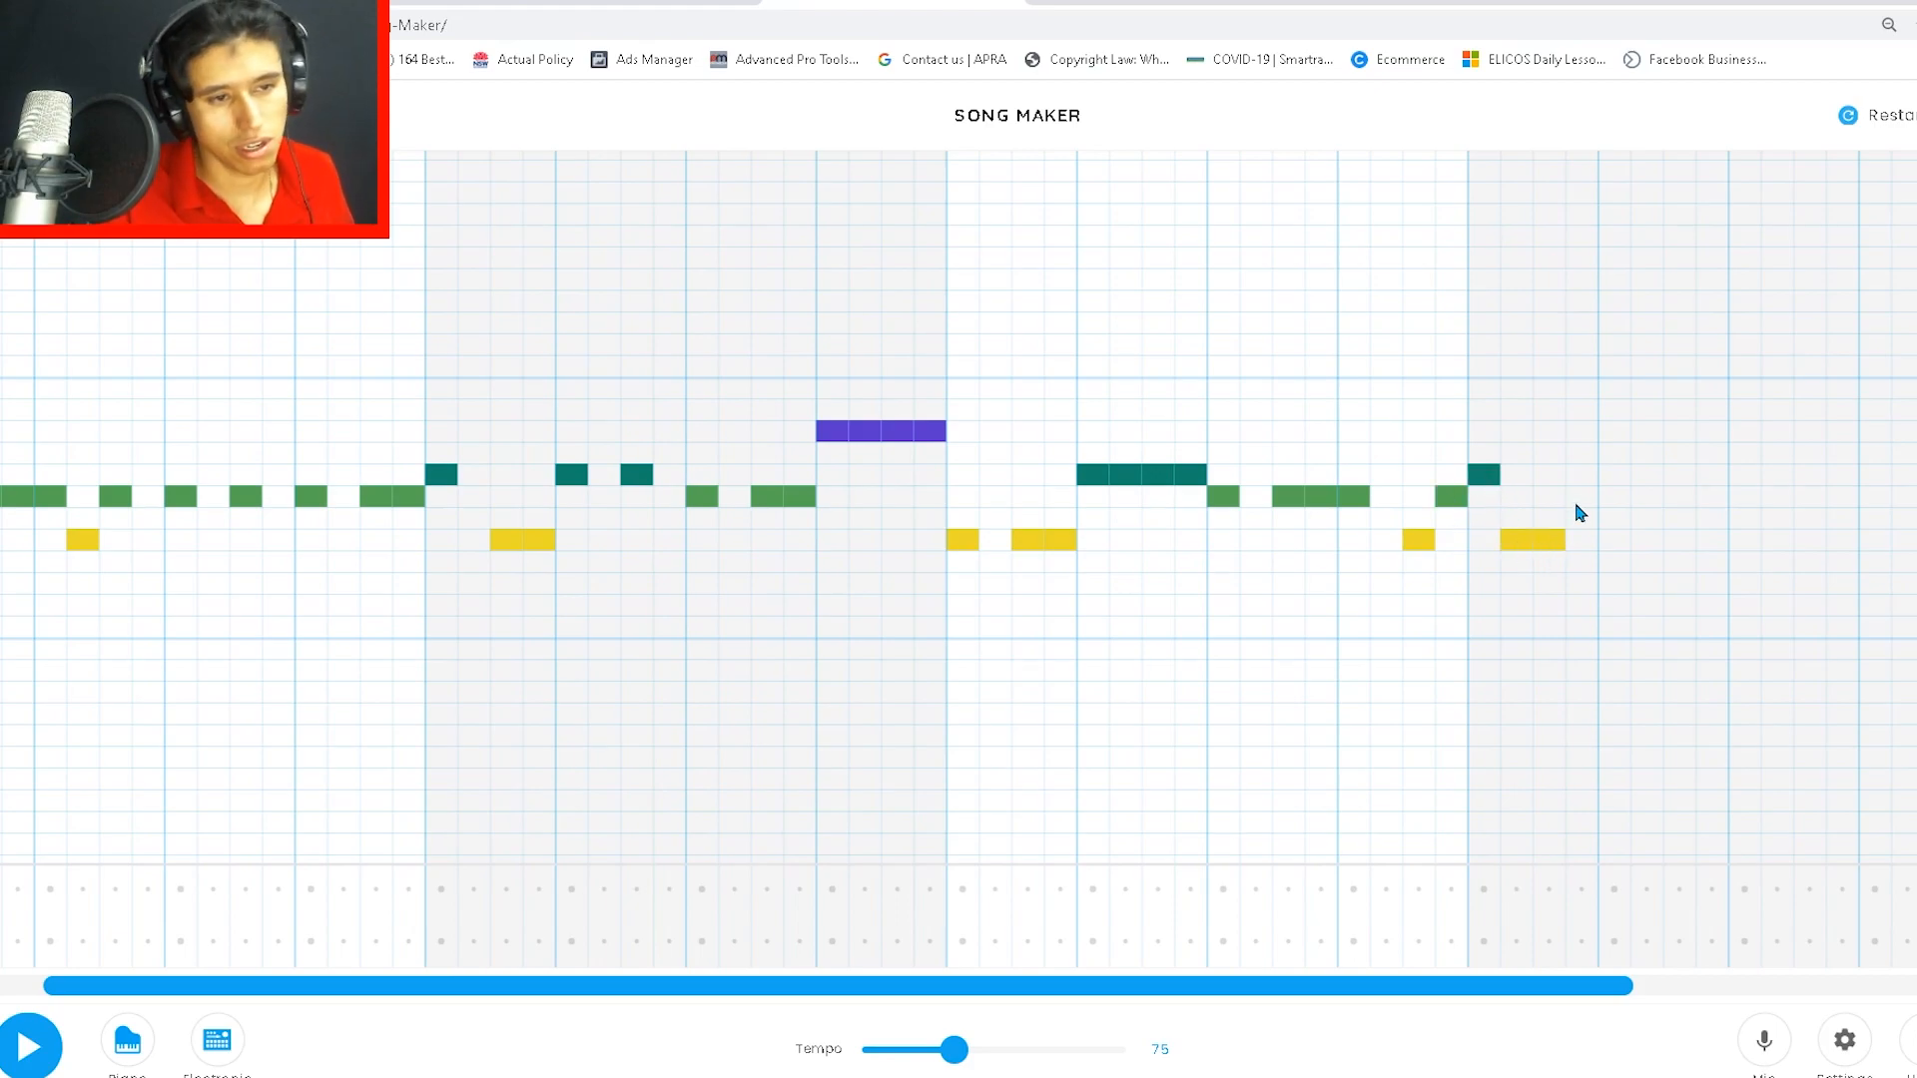
pyautogui.click(1613, 478)
pyautogui.click(1684, 481)
# Step: Fill bar 4's second half with green notes across beat 3 and on beat 4's first and third steps, ending with yellow on the fourth
pyautogui.moveTo(1300, 986); pyautogui.dragTo(1578, 989)
pyautogui.click(1394, 506)
pyautogui.moveTo(1398, 515); pyautogui.dragTo(1517, 509)
pyautogui.click(1592, 501)
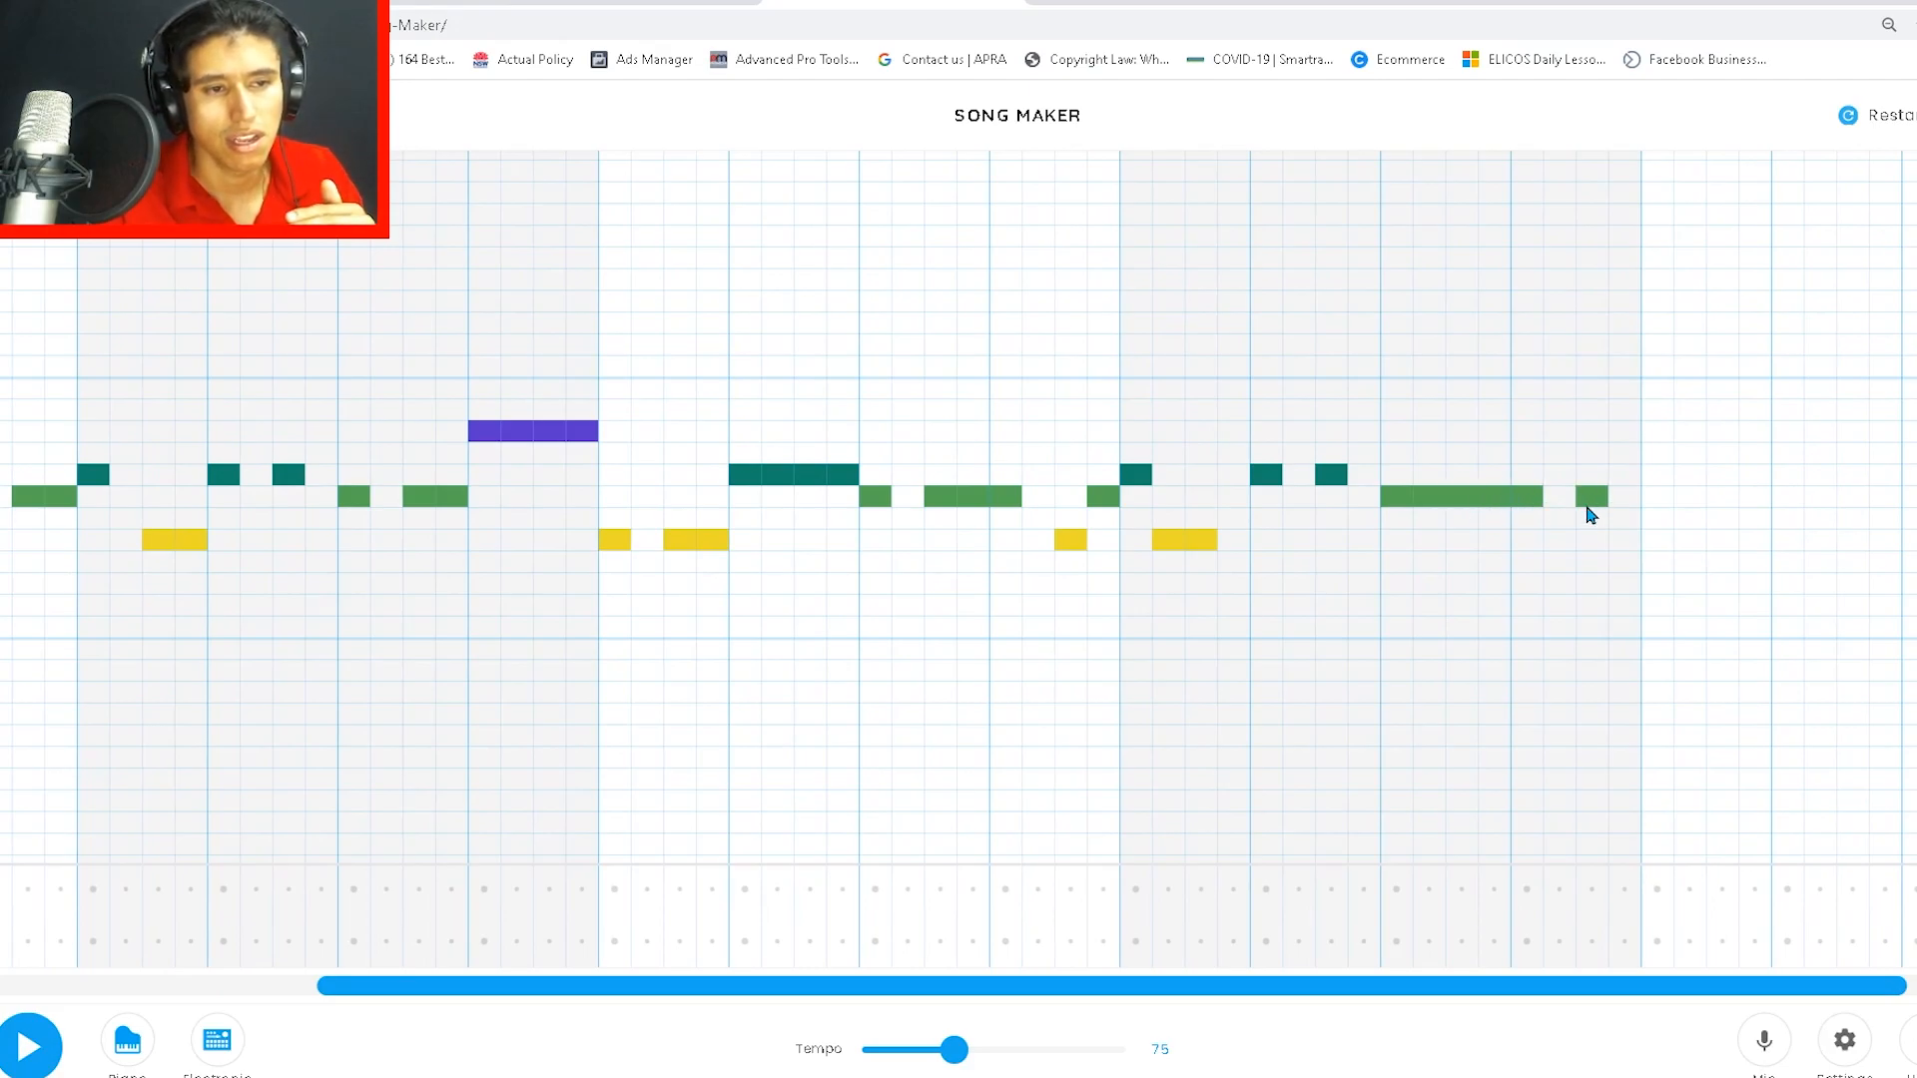
pyautogui.click(1625, 499)
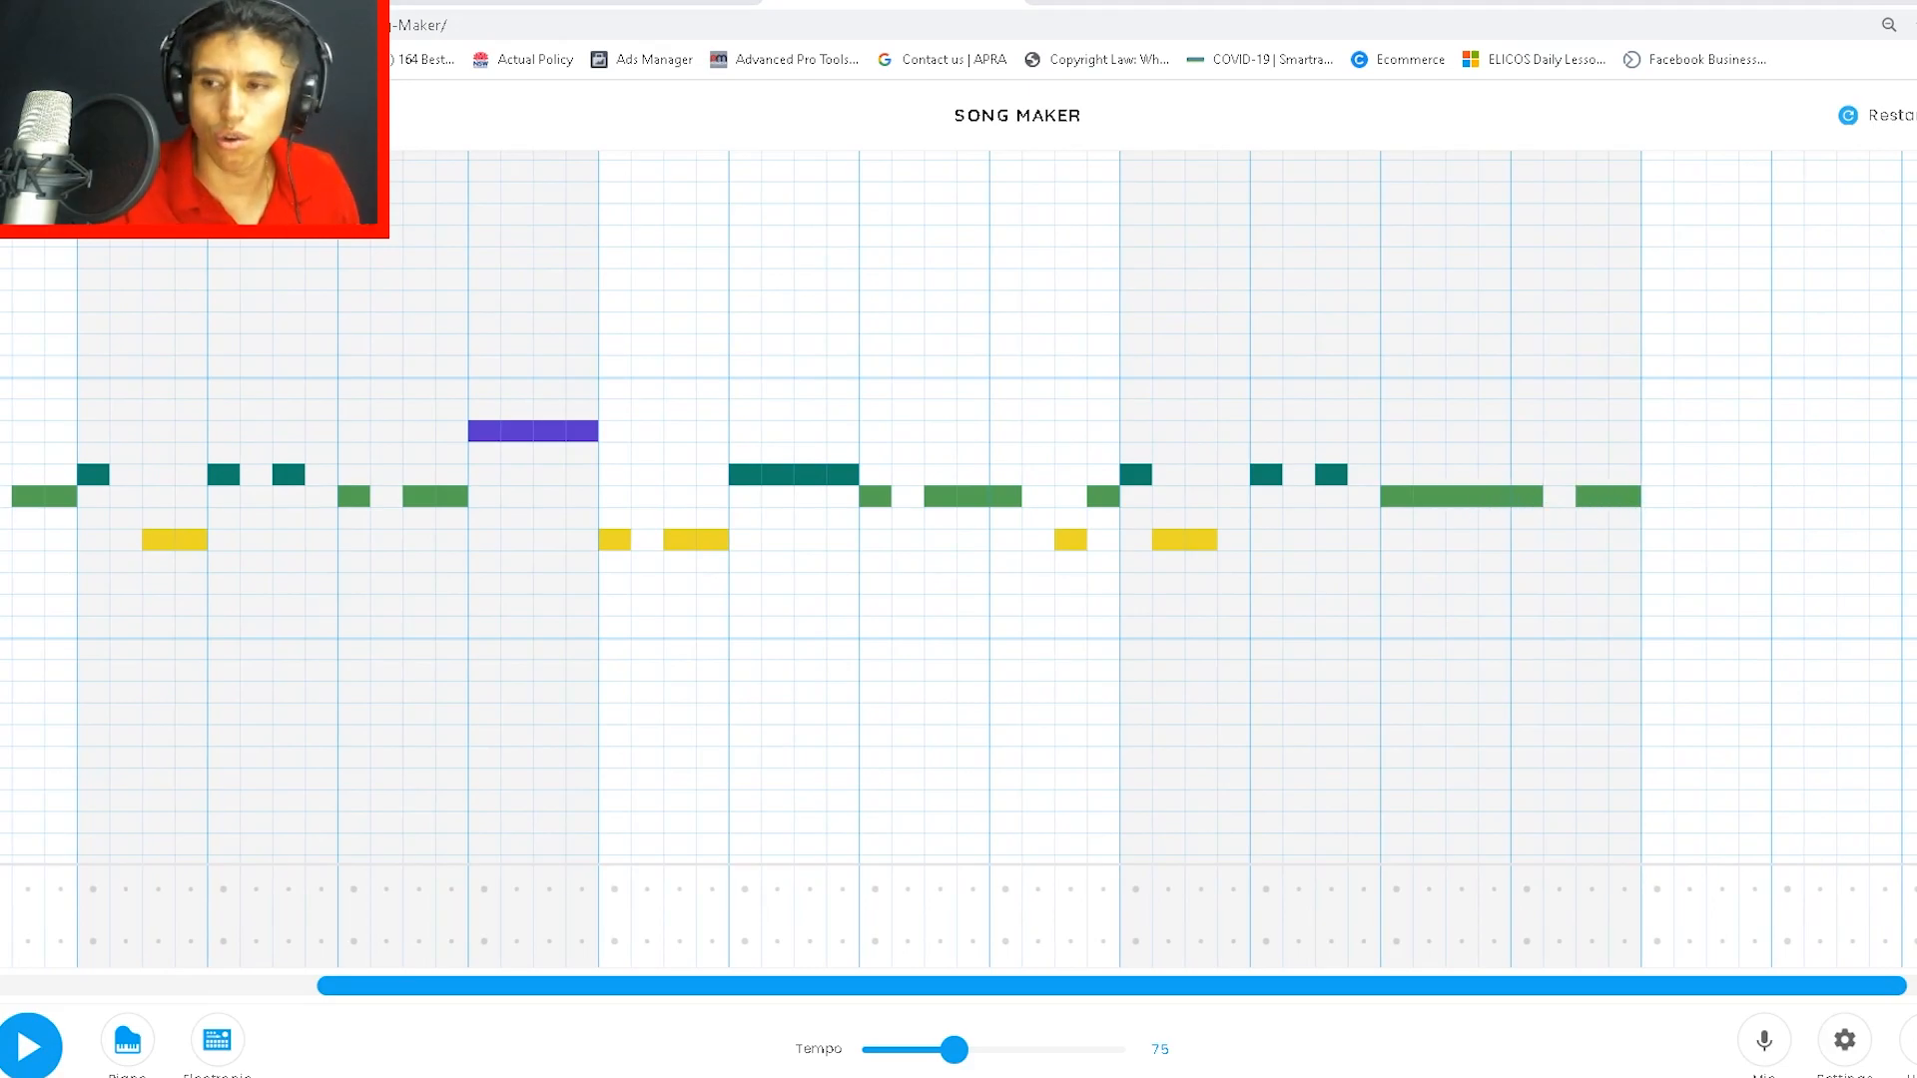
pyautogui.click(1628, 540)
pyautogui.click(1626, 500)
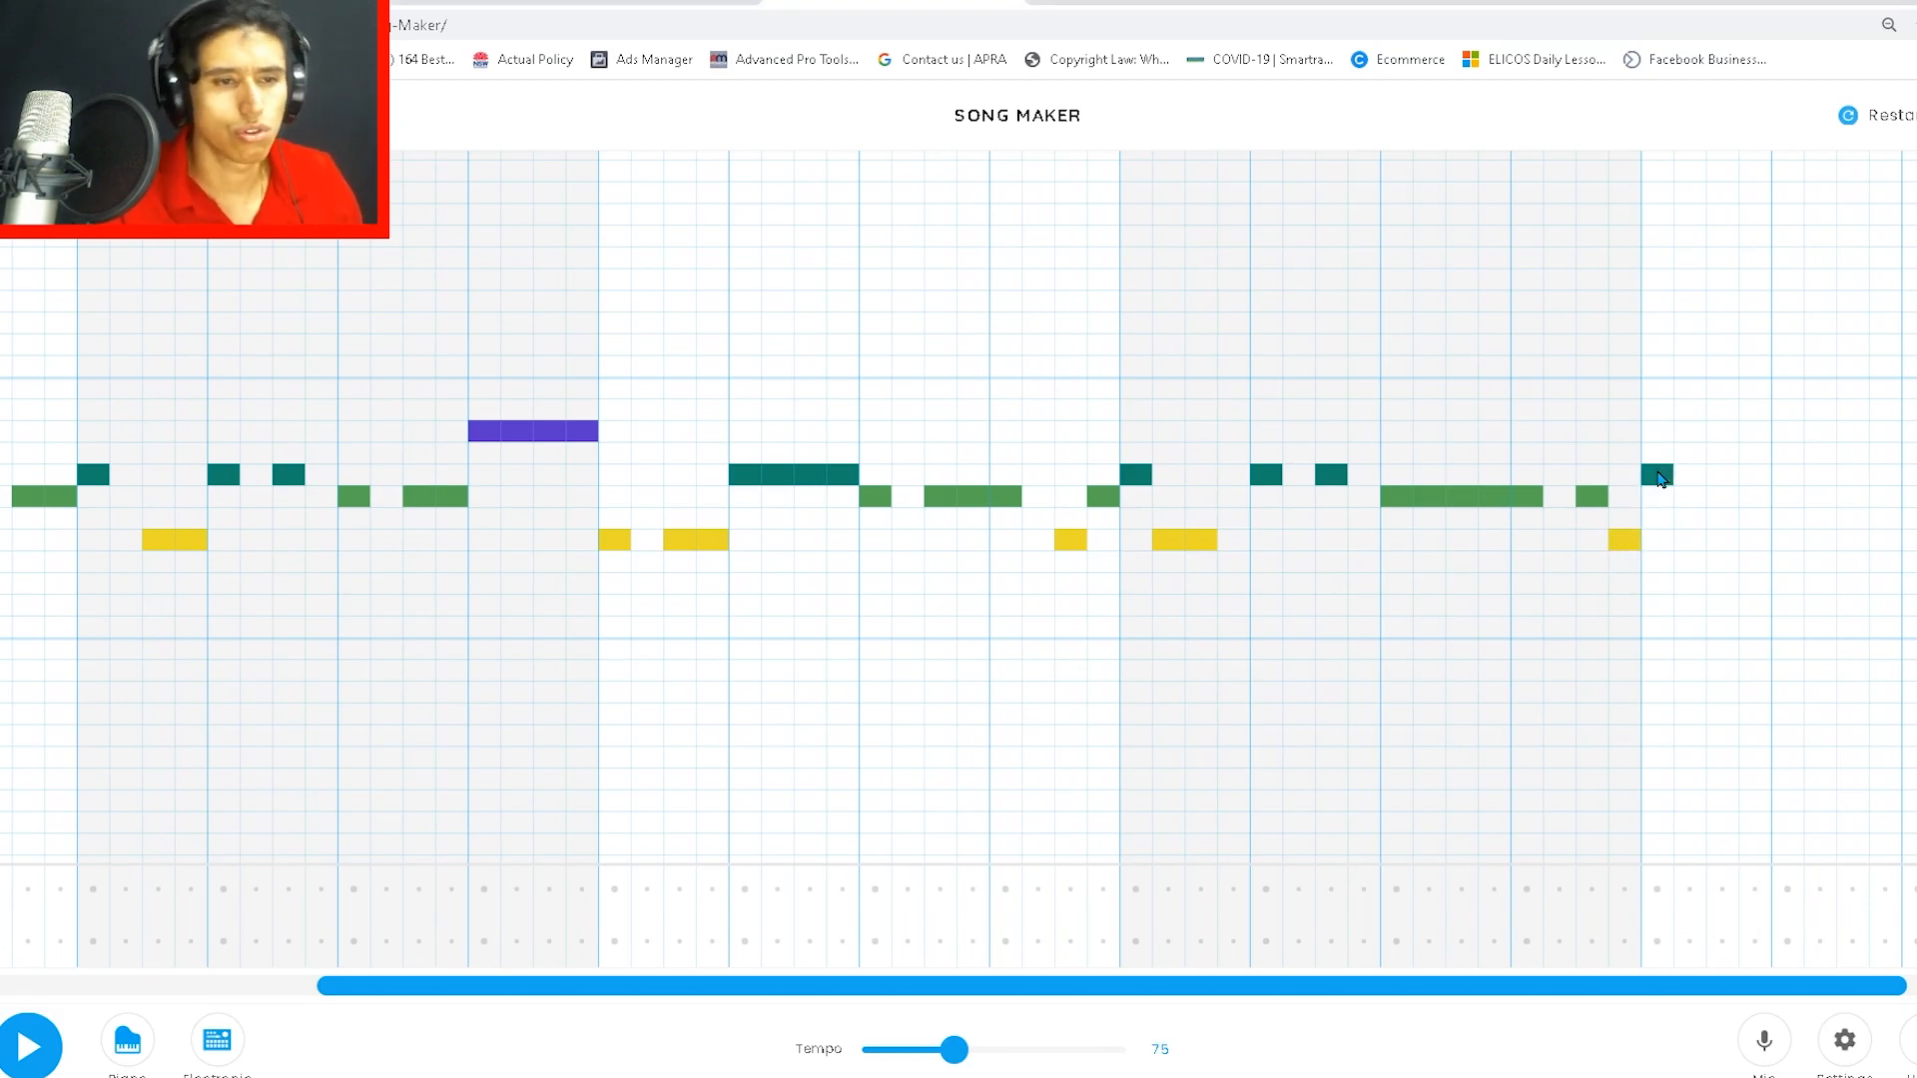
# Step: Start bar 5 with a teal note on beat 1's first step and a yellow note on its third, and play the whole melody
pyautogui.click(1717, 542)
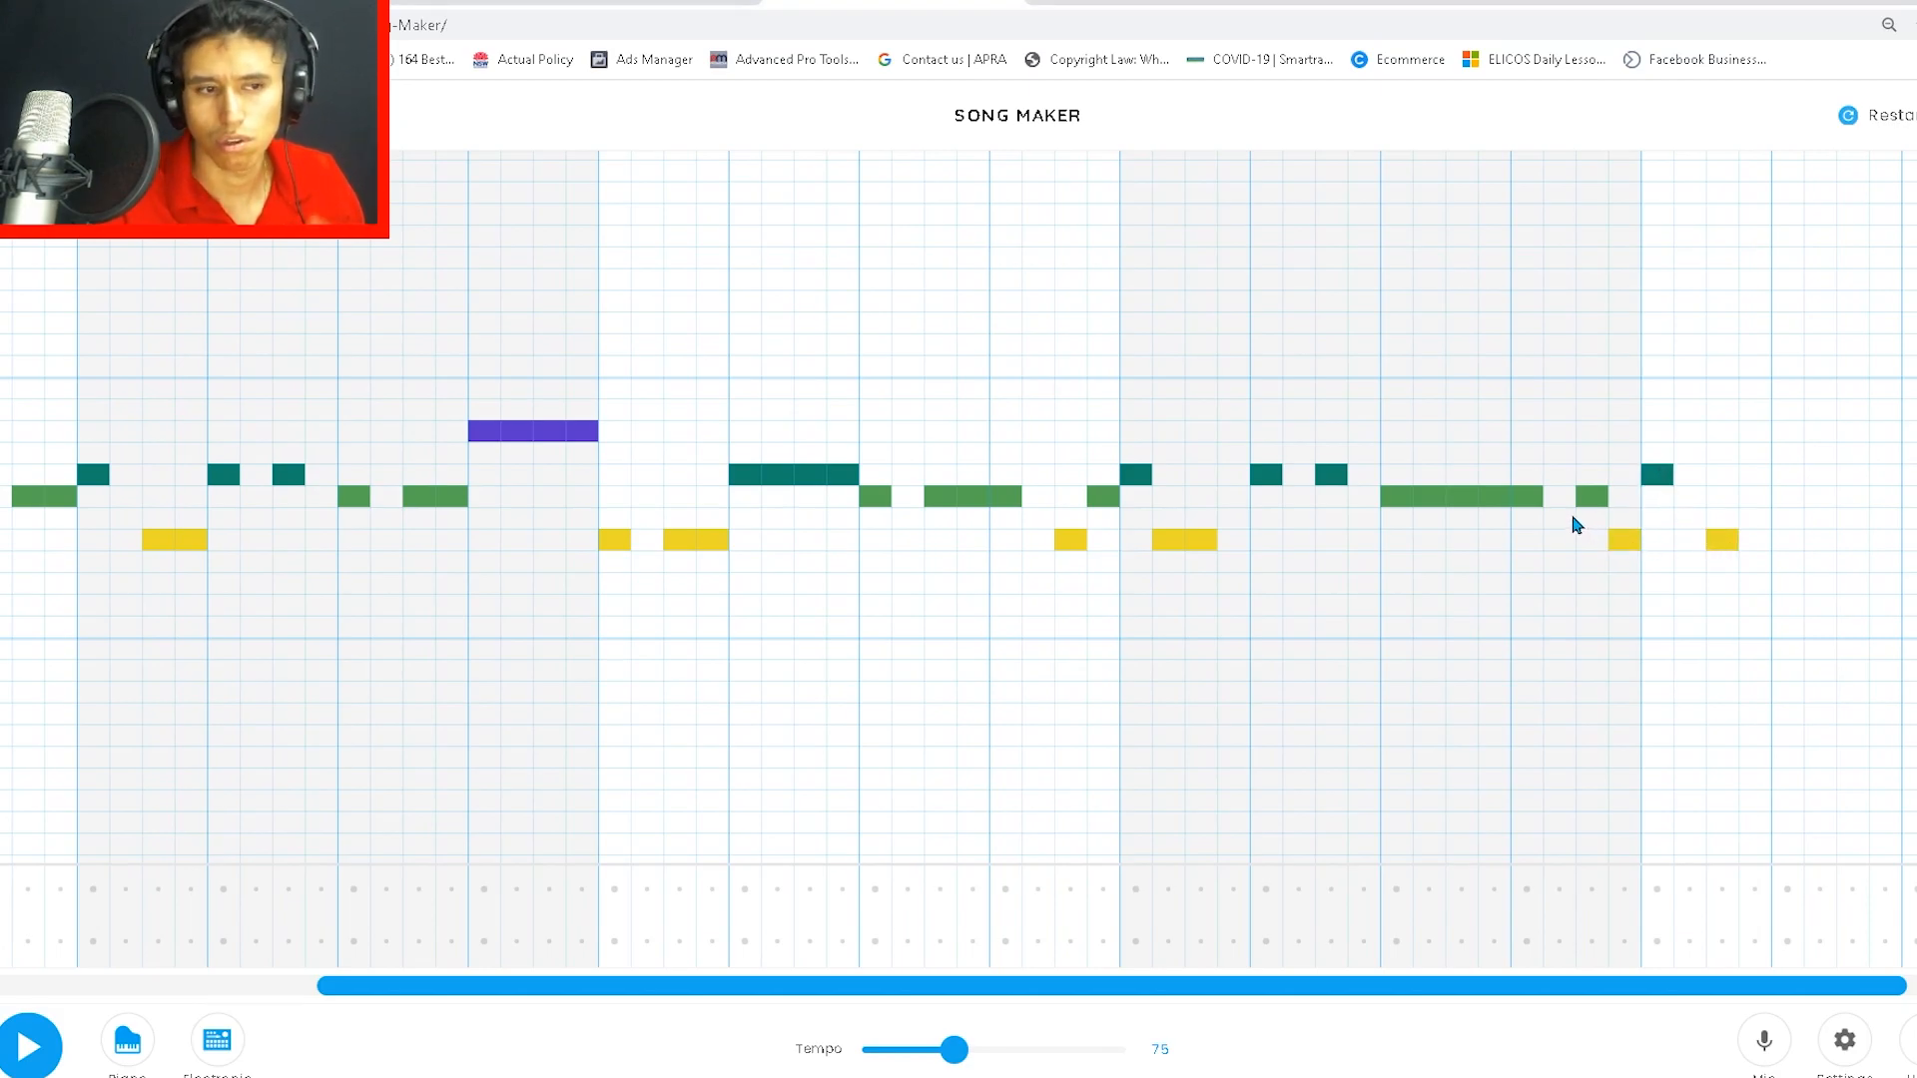
pyautogui.moveTo(1388, 992); pyautogui.dragTo(449, 972)
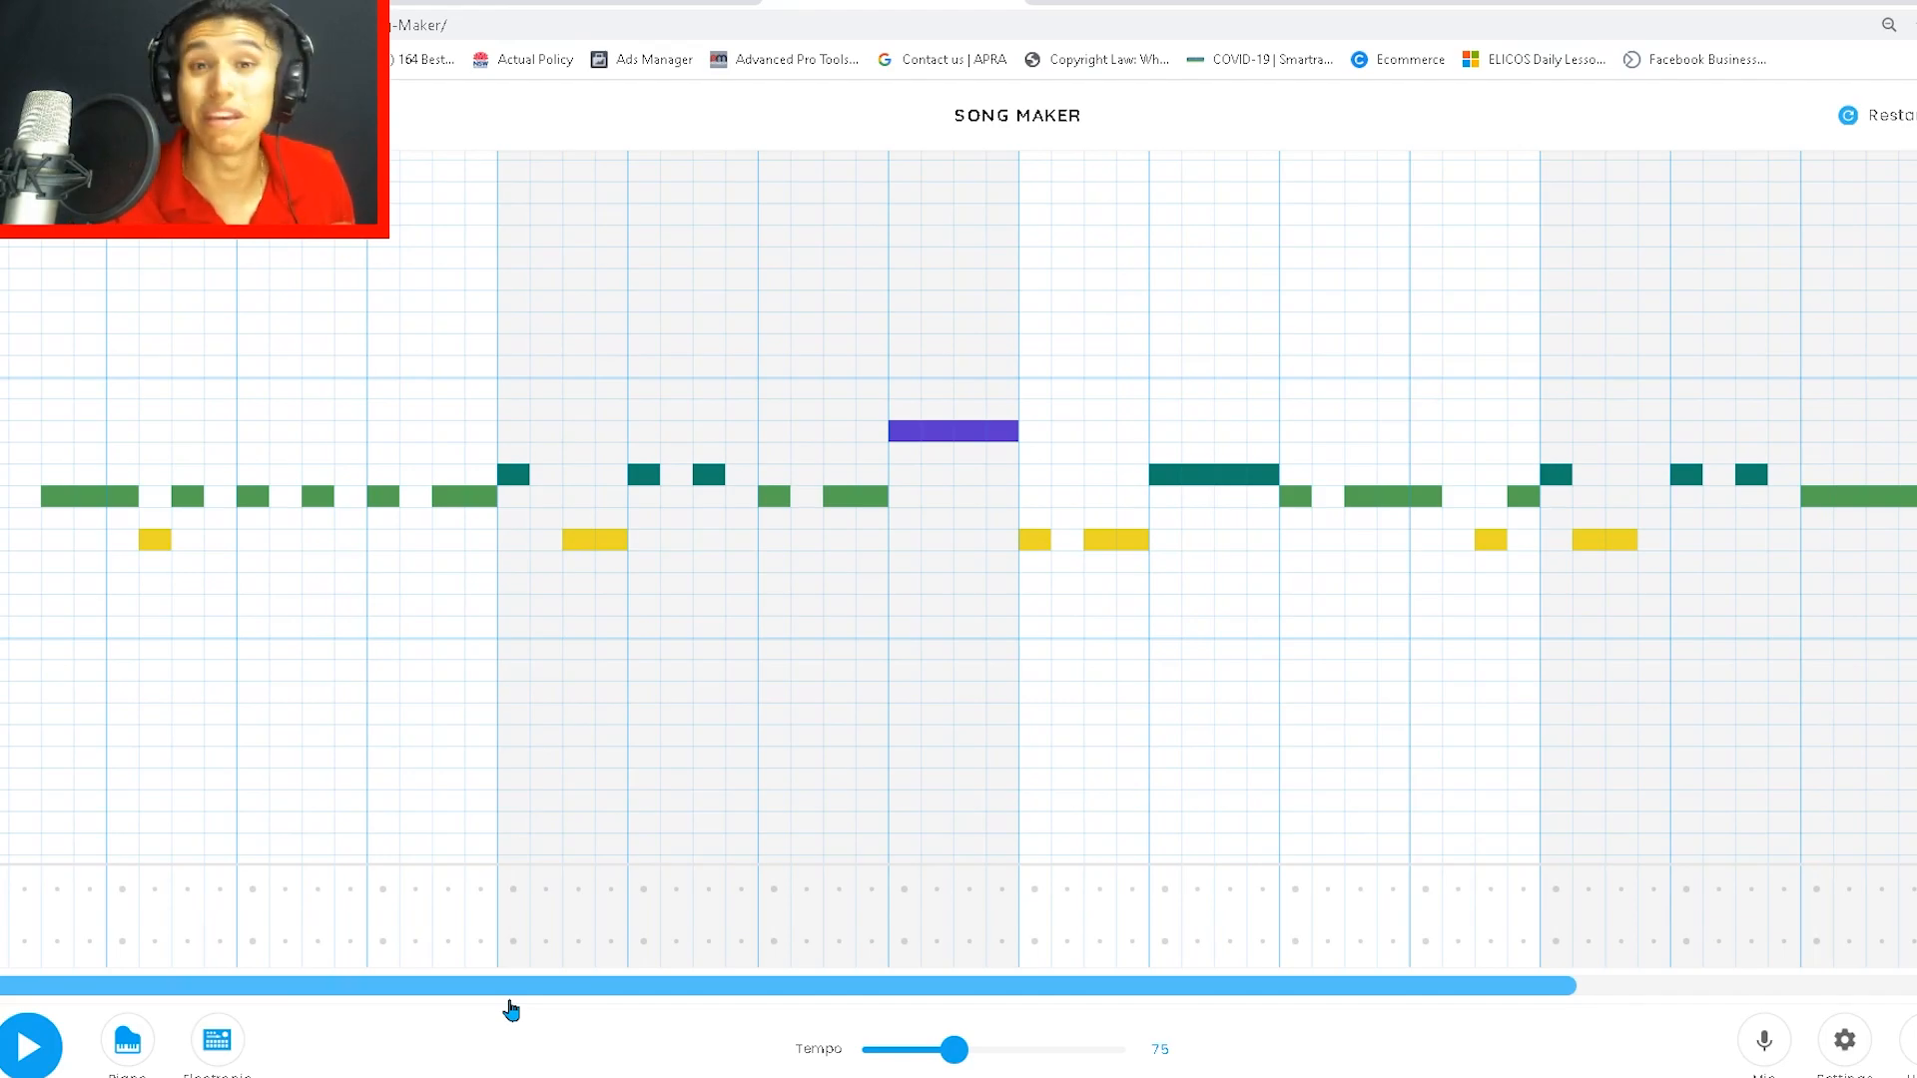
pyautogui.moveTo(610, 989); pyautogui.dragTo(455, 1074)
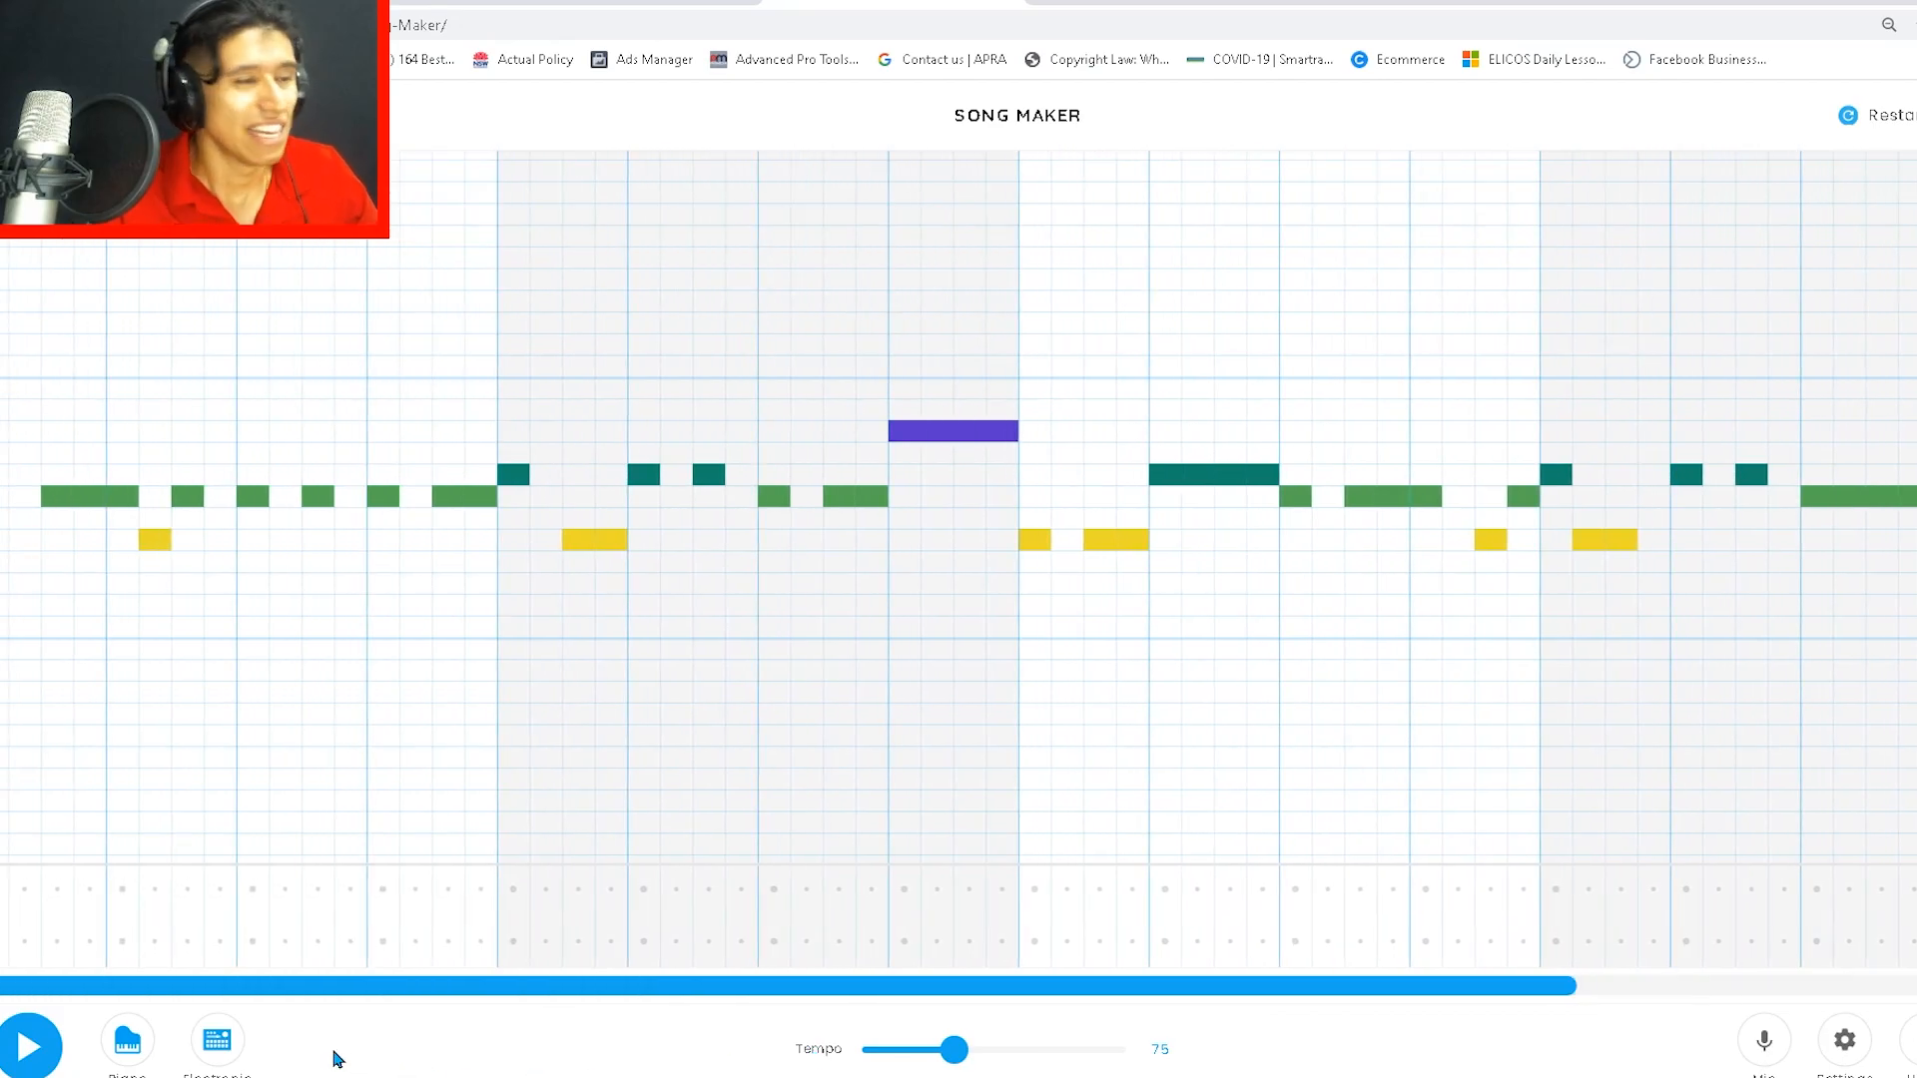
pyautogui.click(30, 1045)
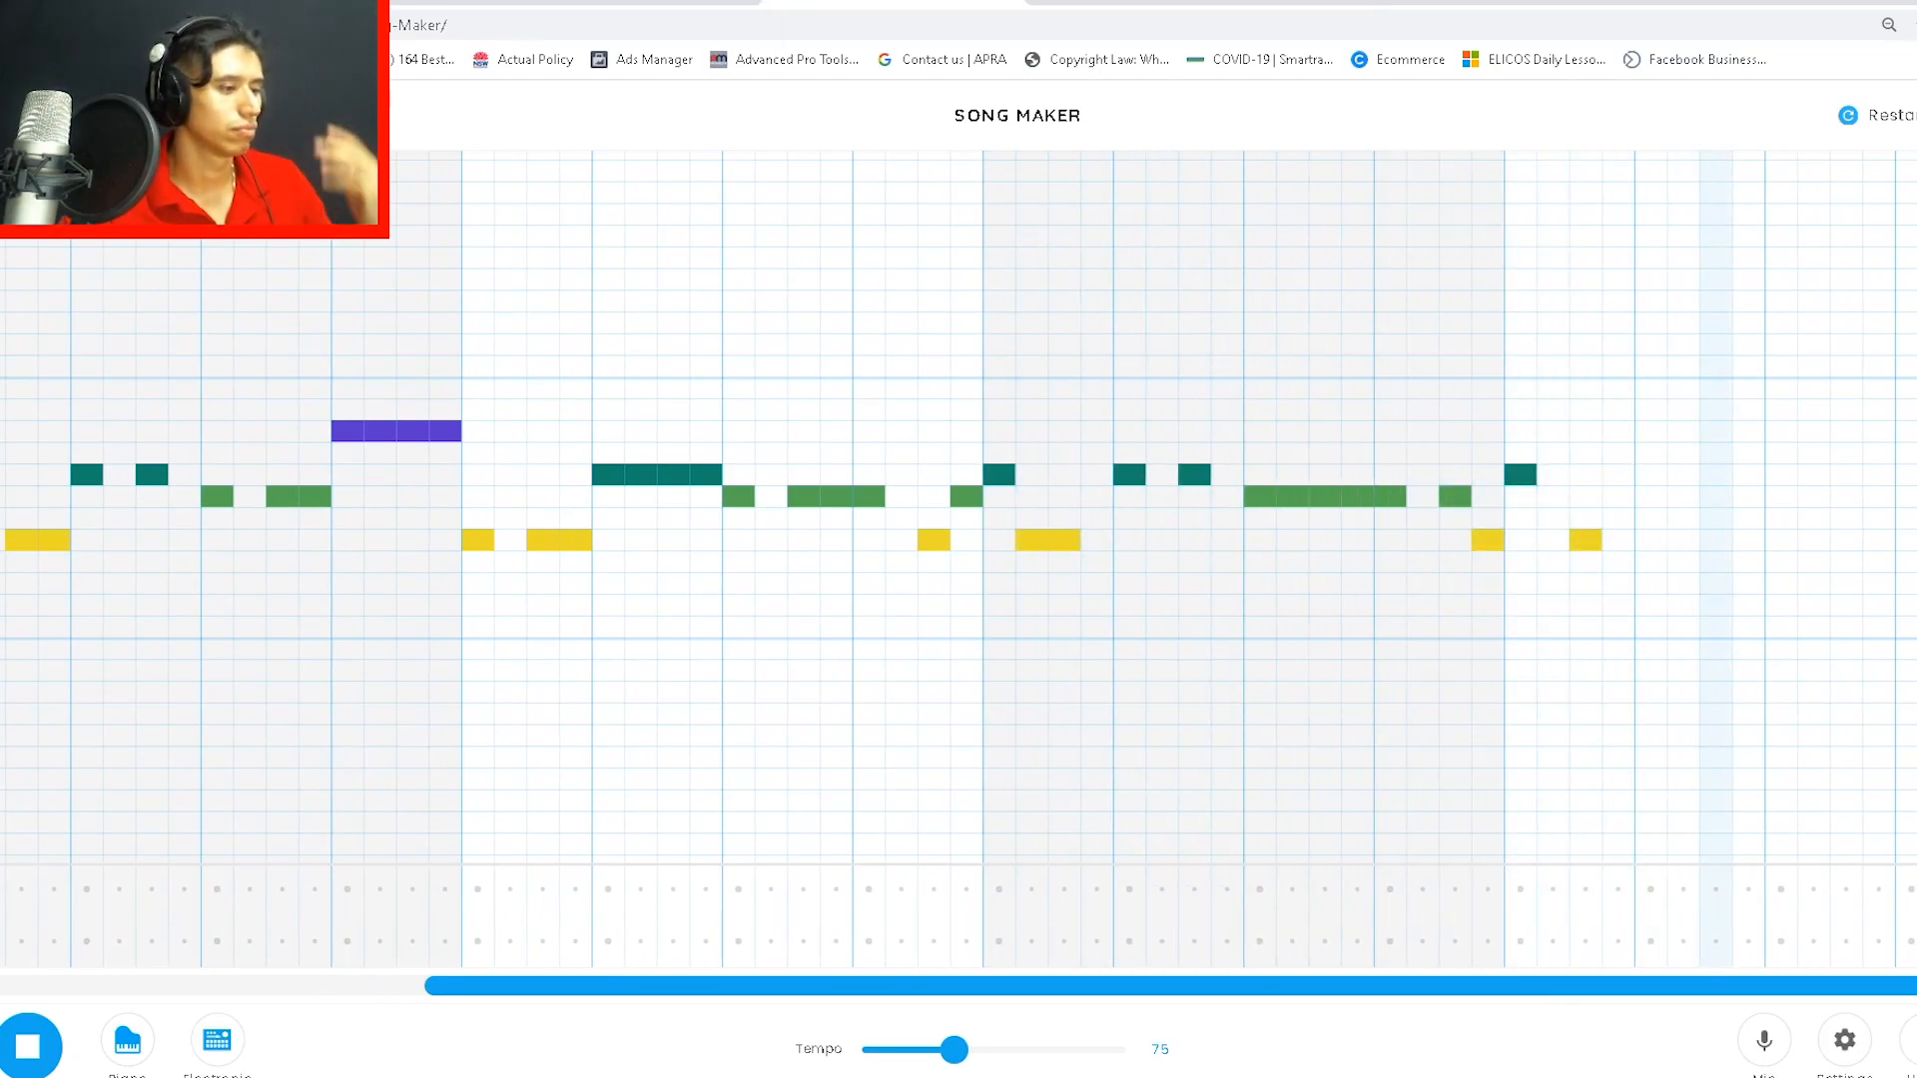
pyautogui.press('space')
# Step: Move bar 5's yellow note to beat 1's second step and listen to the reference music video on YouTube
pyautogui.click(1566, 544)
pyautogui.click(1574, 544)
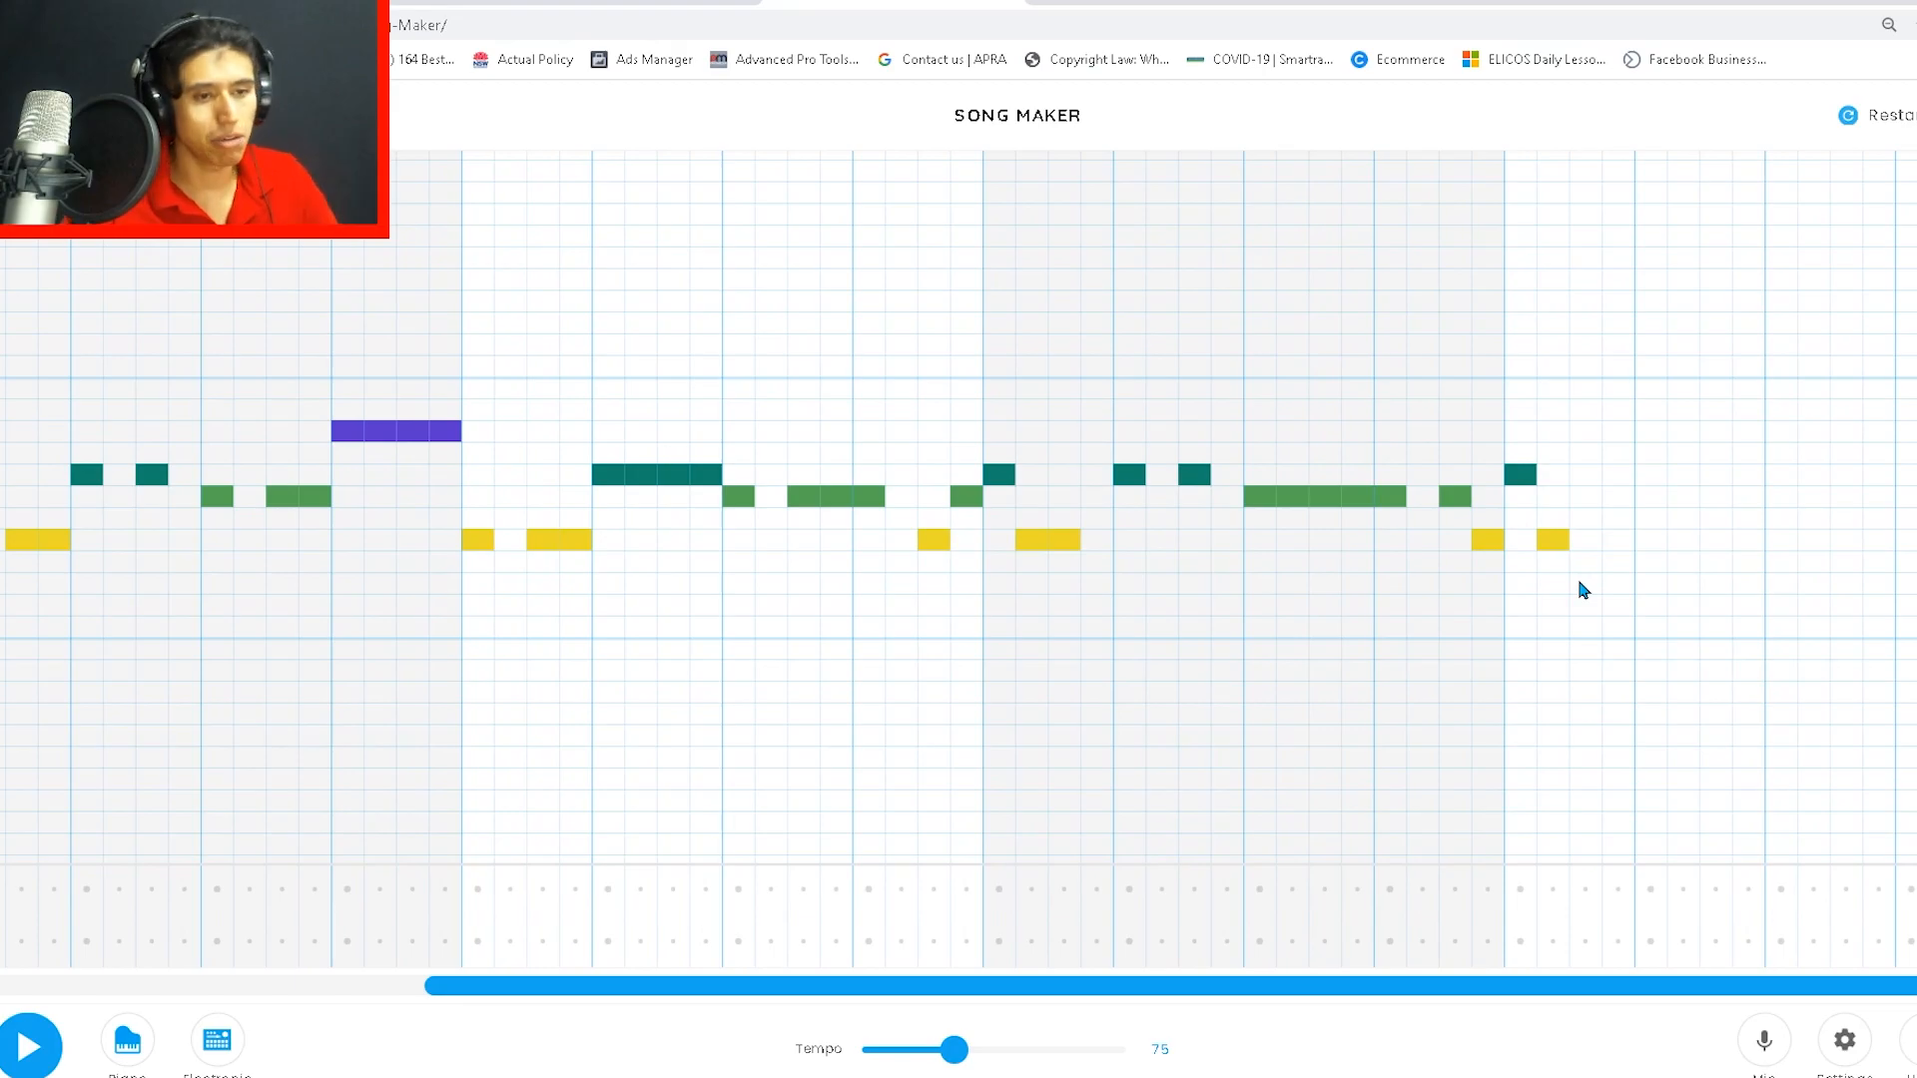
pyautogui.moveTo(1437, 993); pyautogui.dragTo(513, 1010)
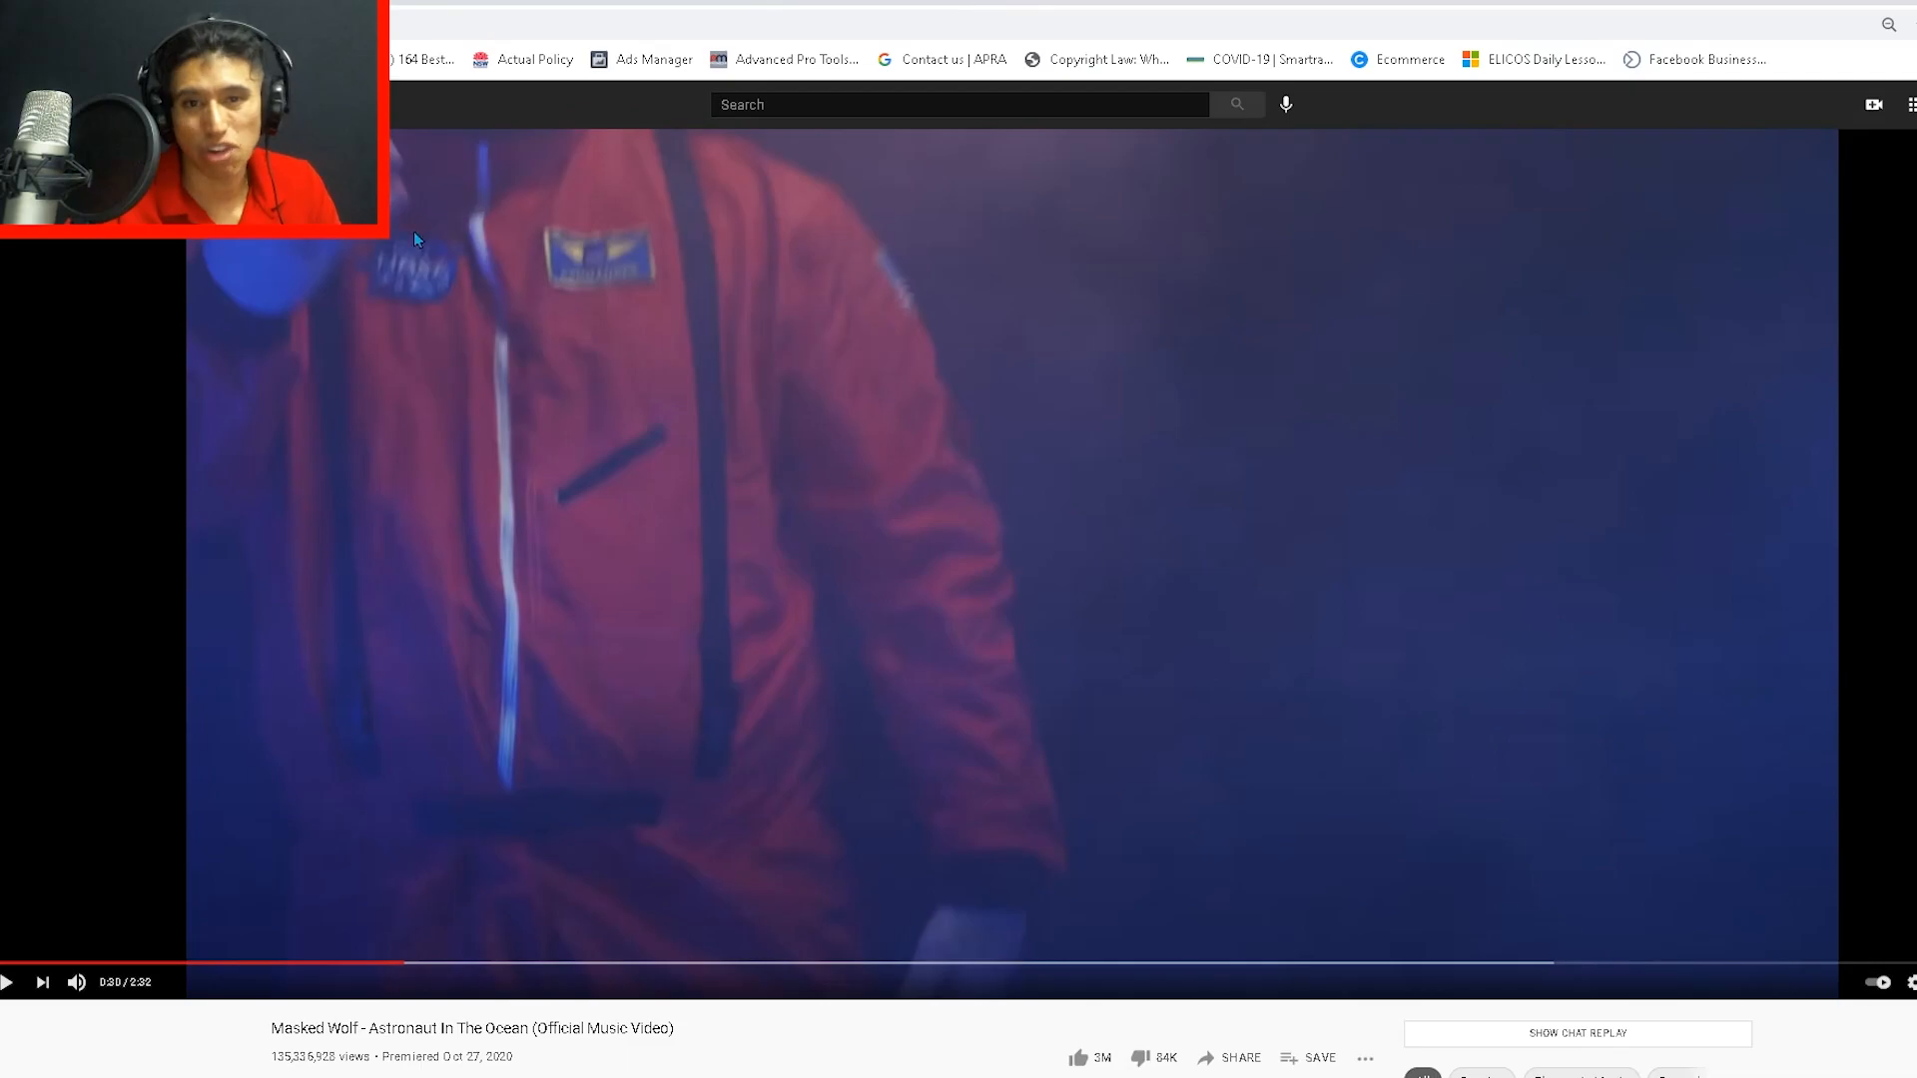
pyautogui.click(800, 494)
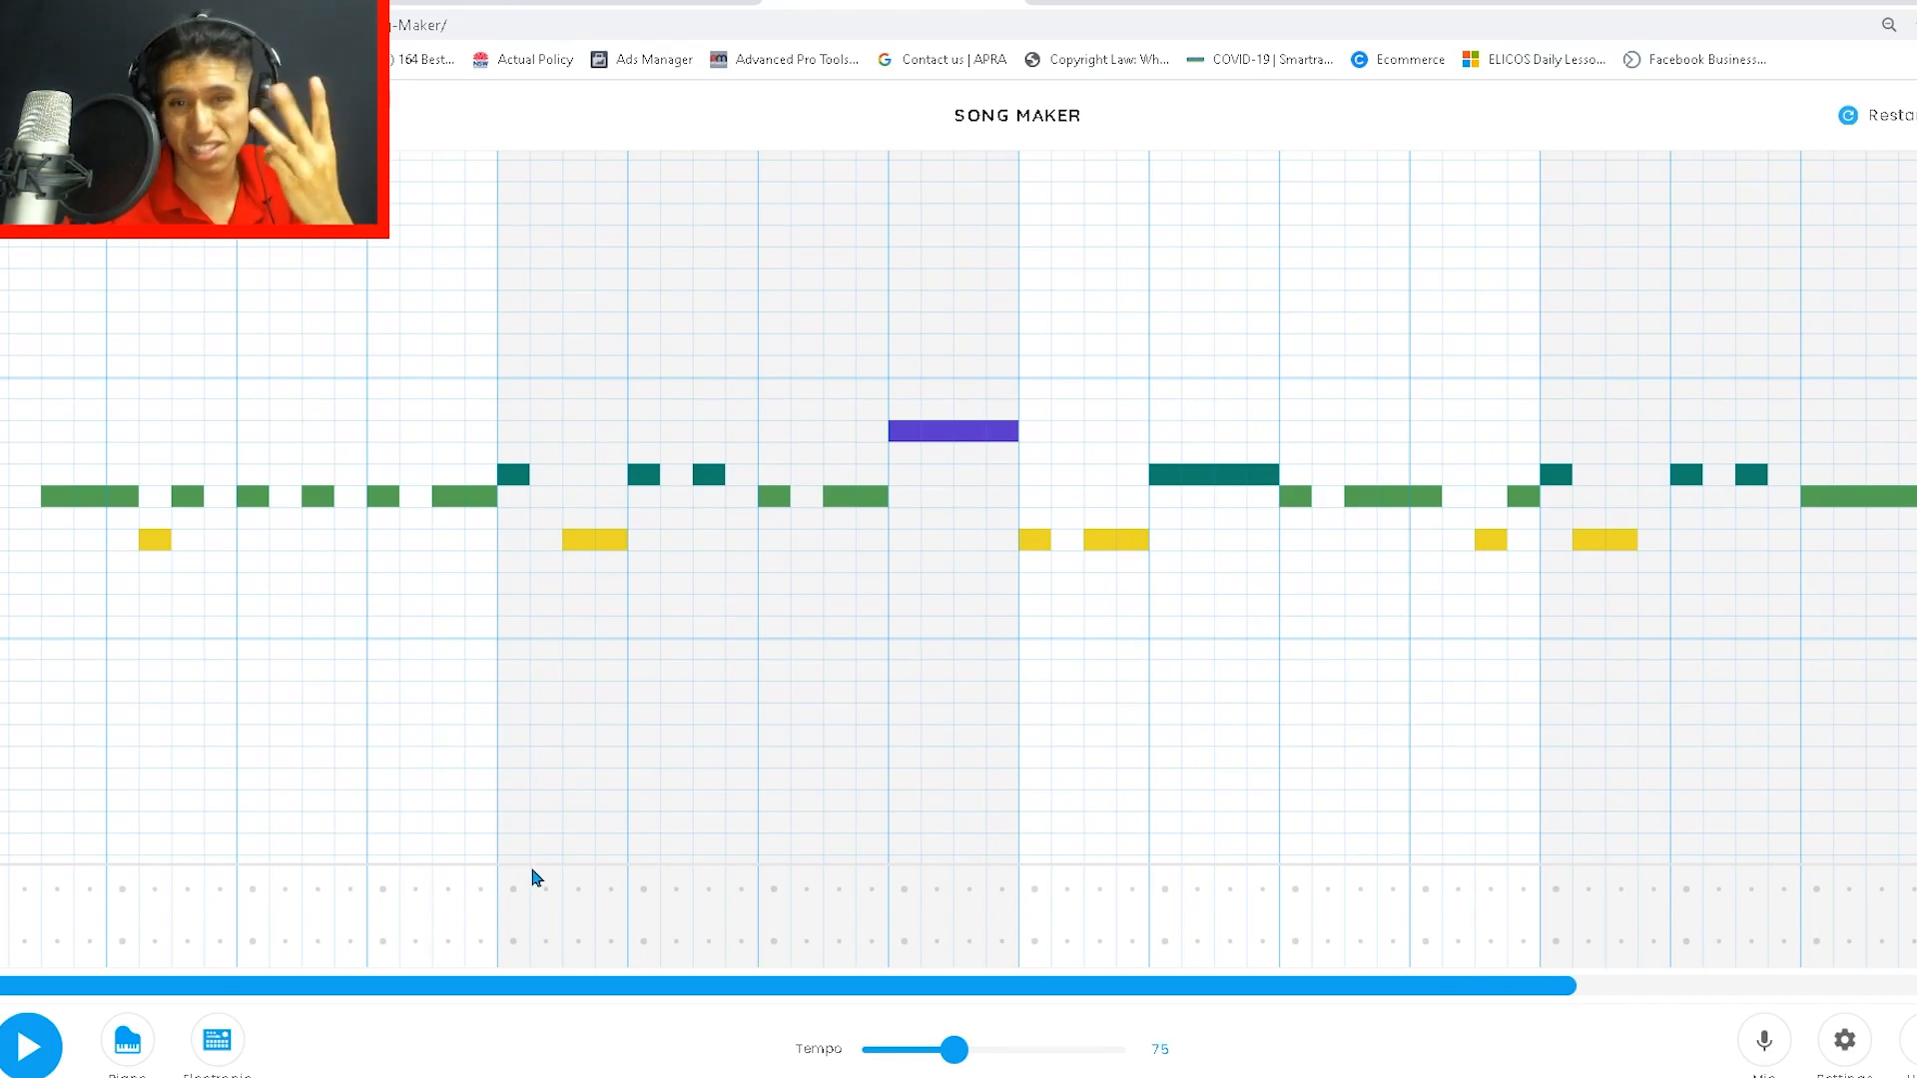
# Step: Try a percussion circle followed by three triangles on bar 1's beat 4 and on its beat 1, removing each trial
pyautogui.click(383, 940)
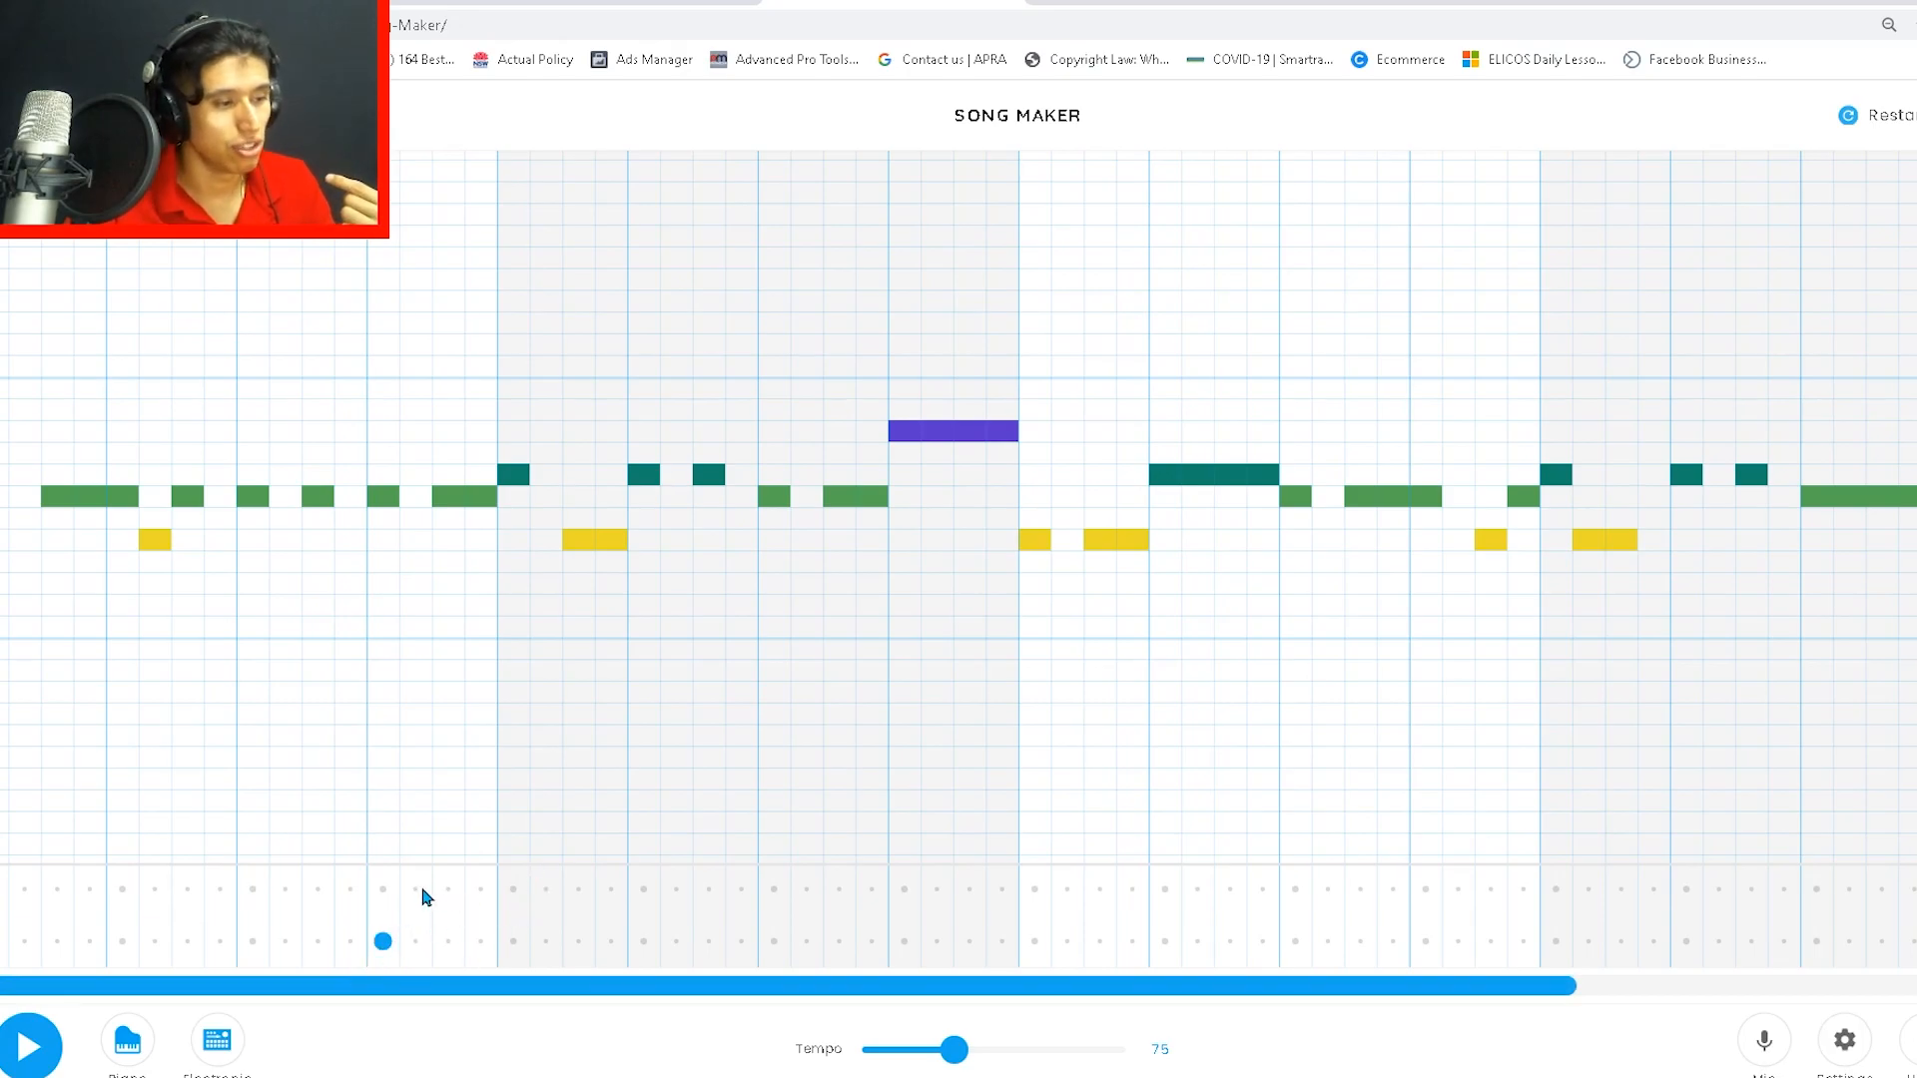
pyautogui.click(423, 892)
pyautogui.click(449, 888)
pyautogui.click(416, 889)
pyautogui.click(382, 941)
pyautogui.click(24, 889)
pyautogui.click(90, 889)
pyautogui.click(57, 888)
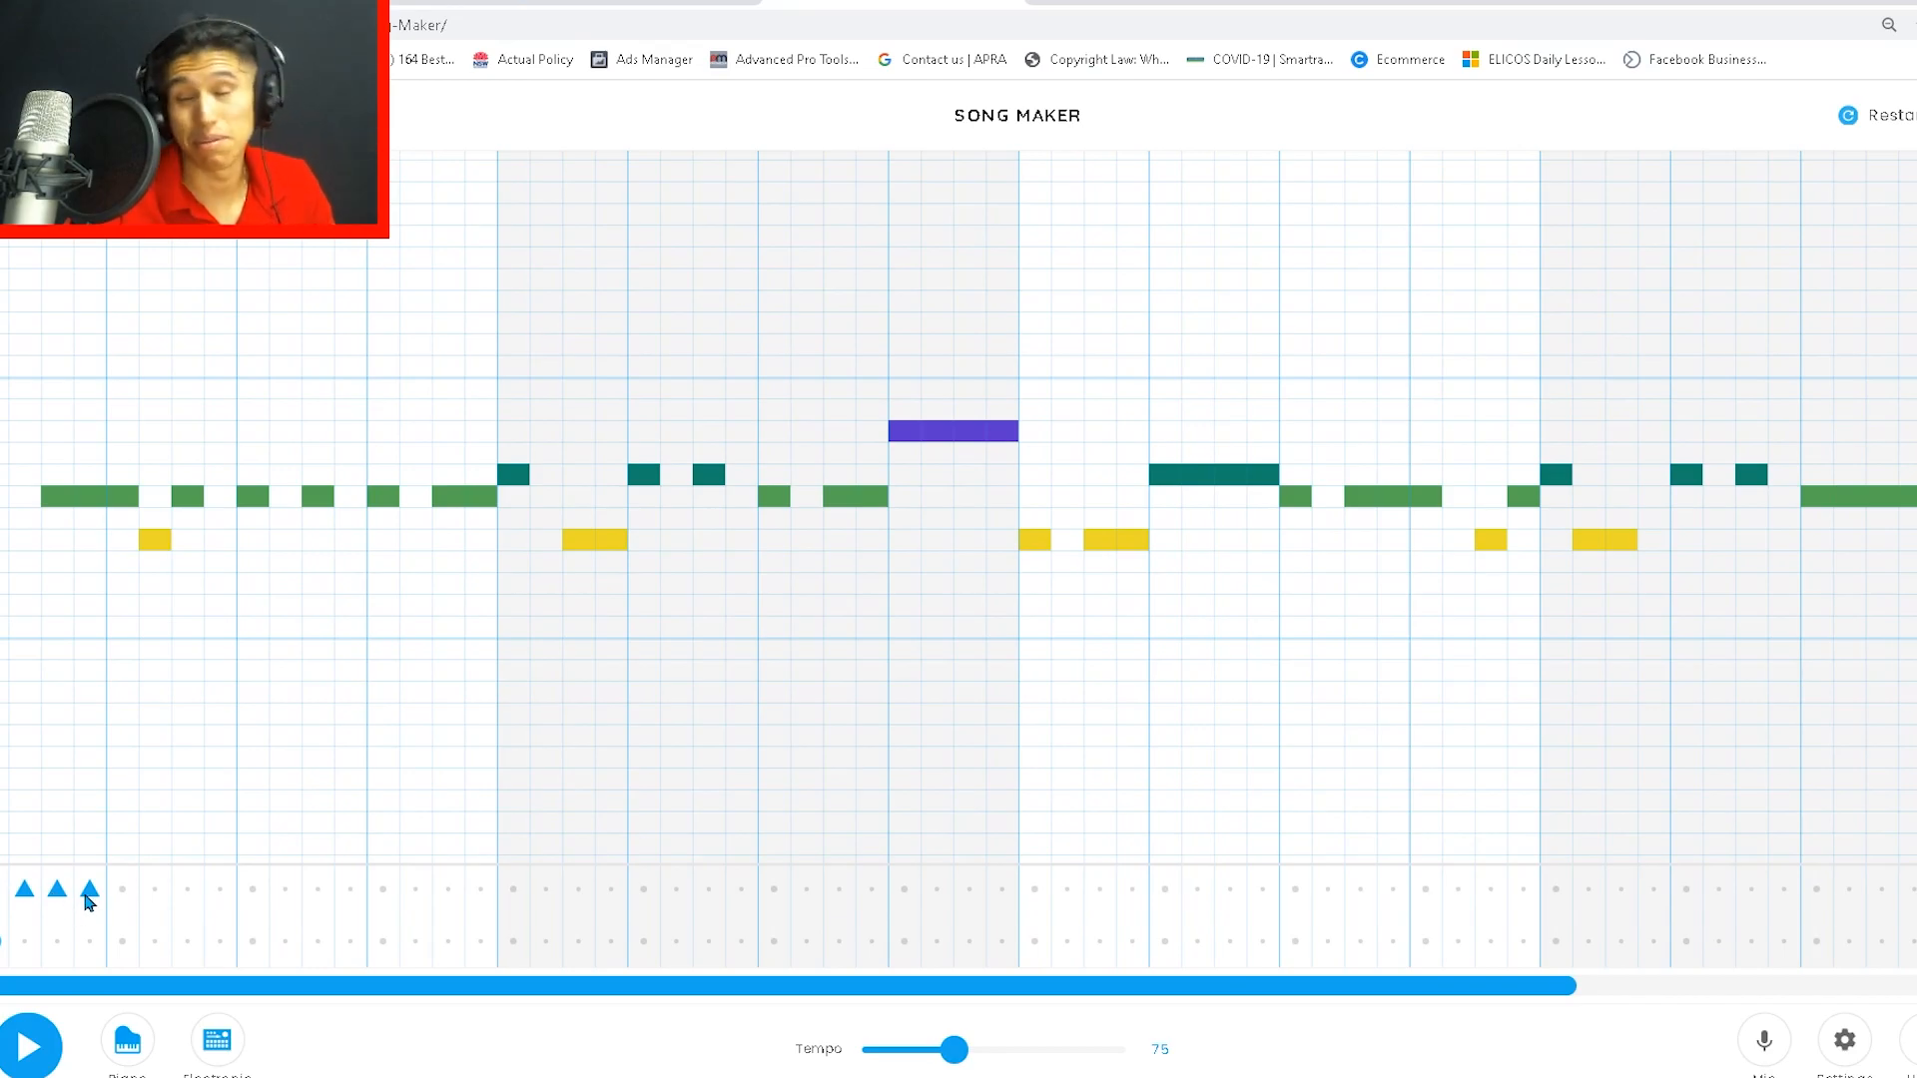
pyautogui.click(56, 889)
pyautogui.click(24, 889)
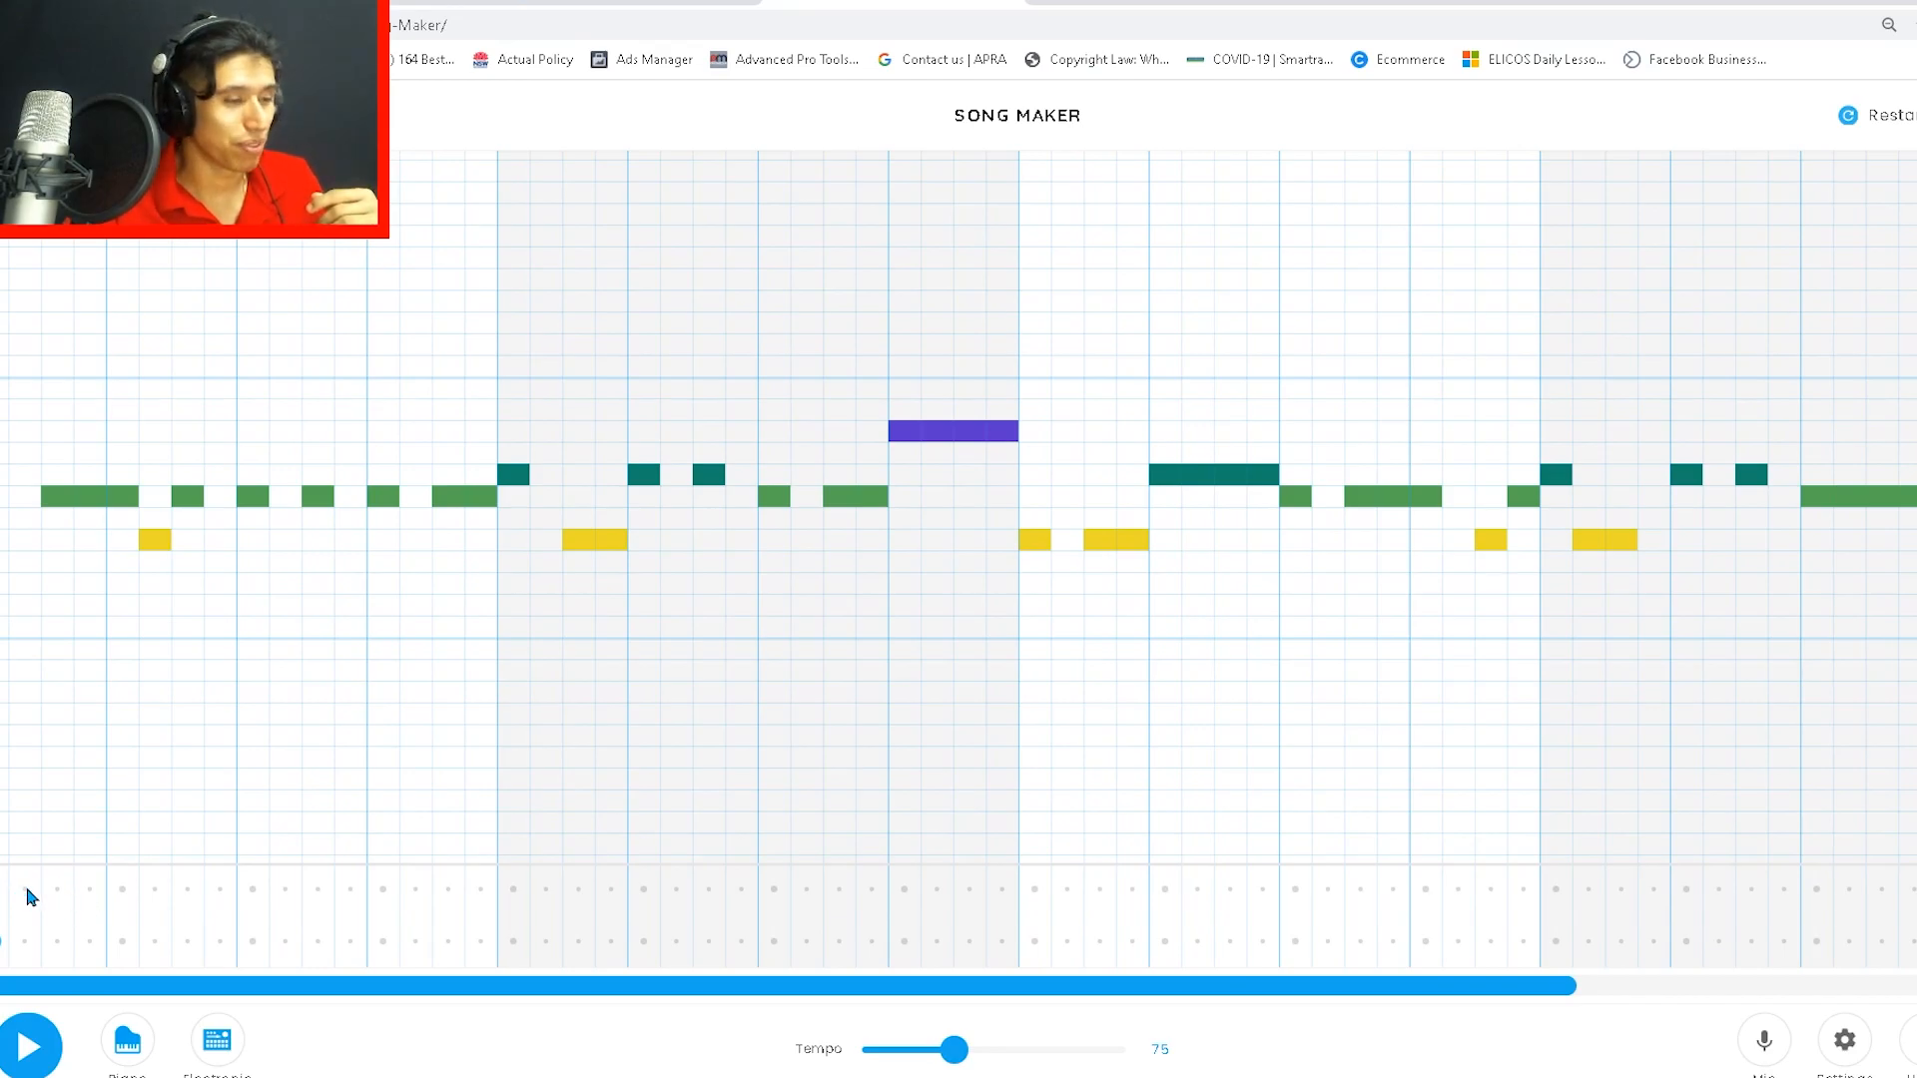
# Step: Try a bar 2 percussion pattern with circles on the first steps of beats 1, 3 and 4 and triangles on all remaining steps
pyautogui.click(513, 942)
pyautogui.moveTo(545, 888); pyautogui.dragTo(920, 907)
pyautogui.click(705, 890)
pyautogui.click(707, 891)
pyautogui.click(735, 894)
pyautogui.click(718, 892)
pyautogui.click(770, 947)
pyautogui.click(903, 942)
pyautogui.click(899, 902)
pyautogui.click(934, 895)
pyautogui.click(969, 896)
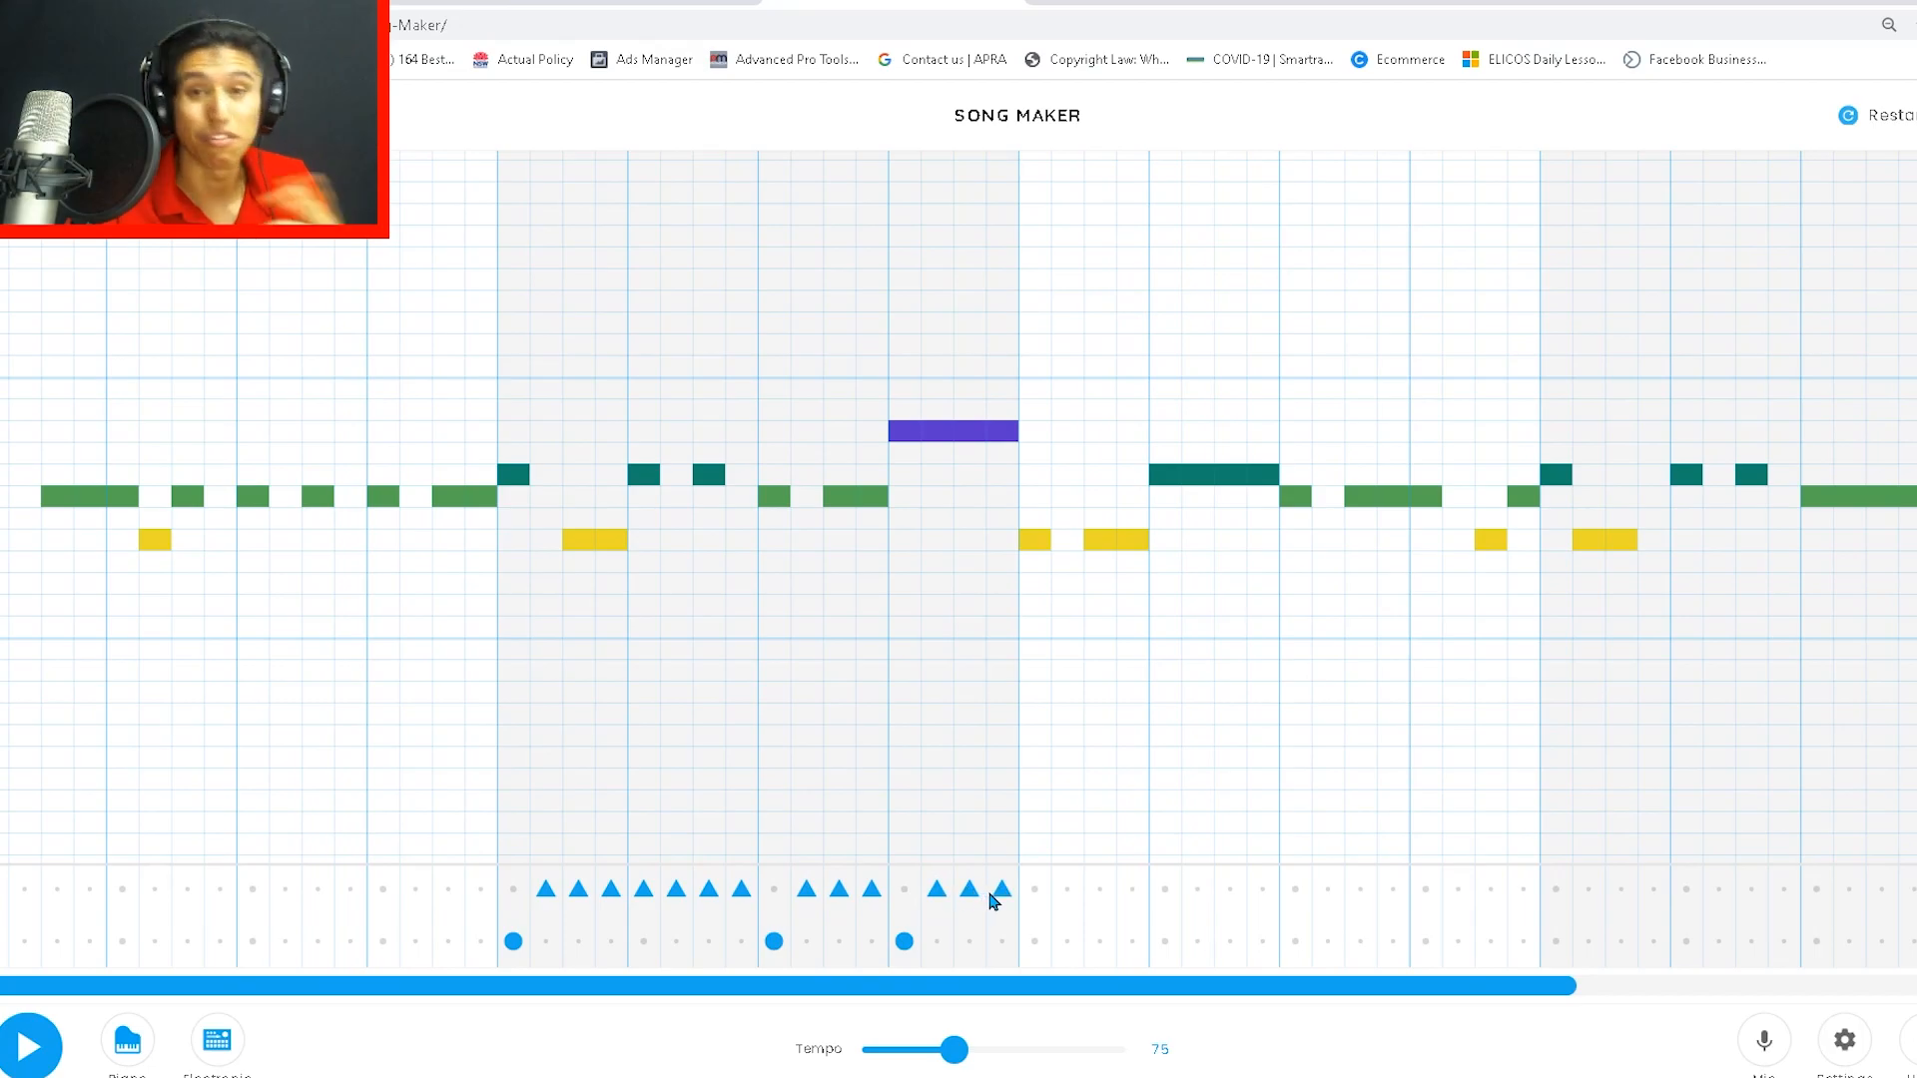
# Step: Play the trial percussion pattern and clear it from bar 2
pyautogui.click(35, 1046)
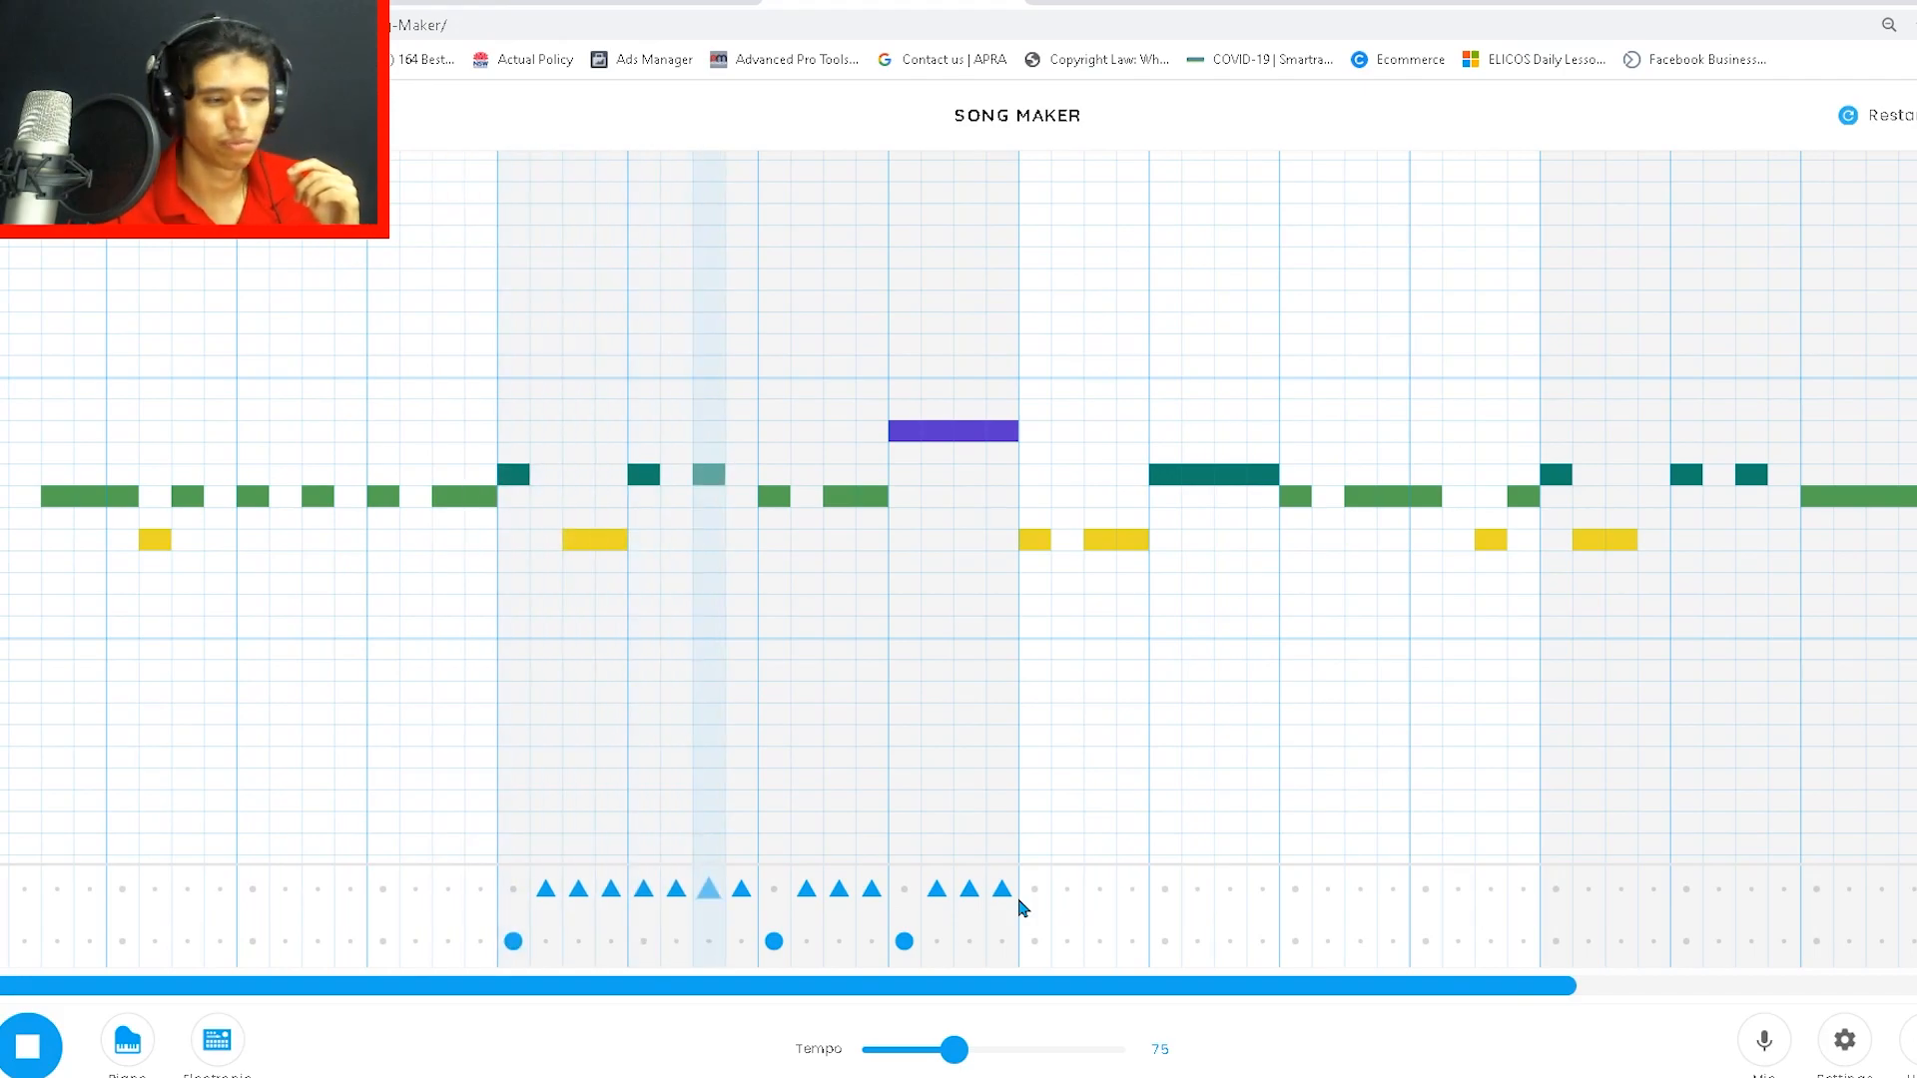
pyautogui.click(18, 1061)
pyautogui.moveTo(472, 898)
pyautogui.mouseDown()
pyautogui.moveTo(903, 892)
pyautogui.moveTo(813, 933)
pyautogui.moveTo(426, 939)
pyautogui.mouseUp()
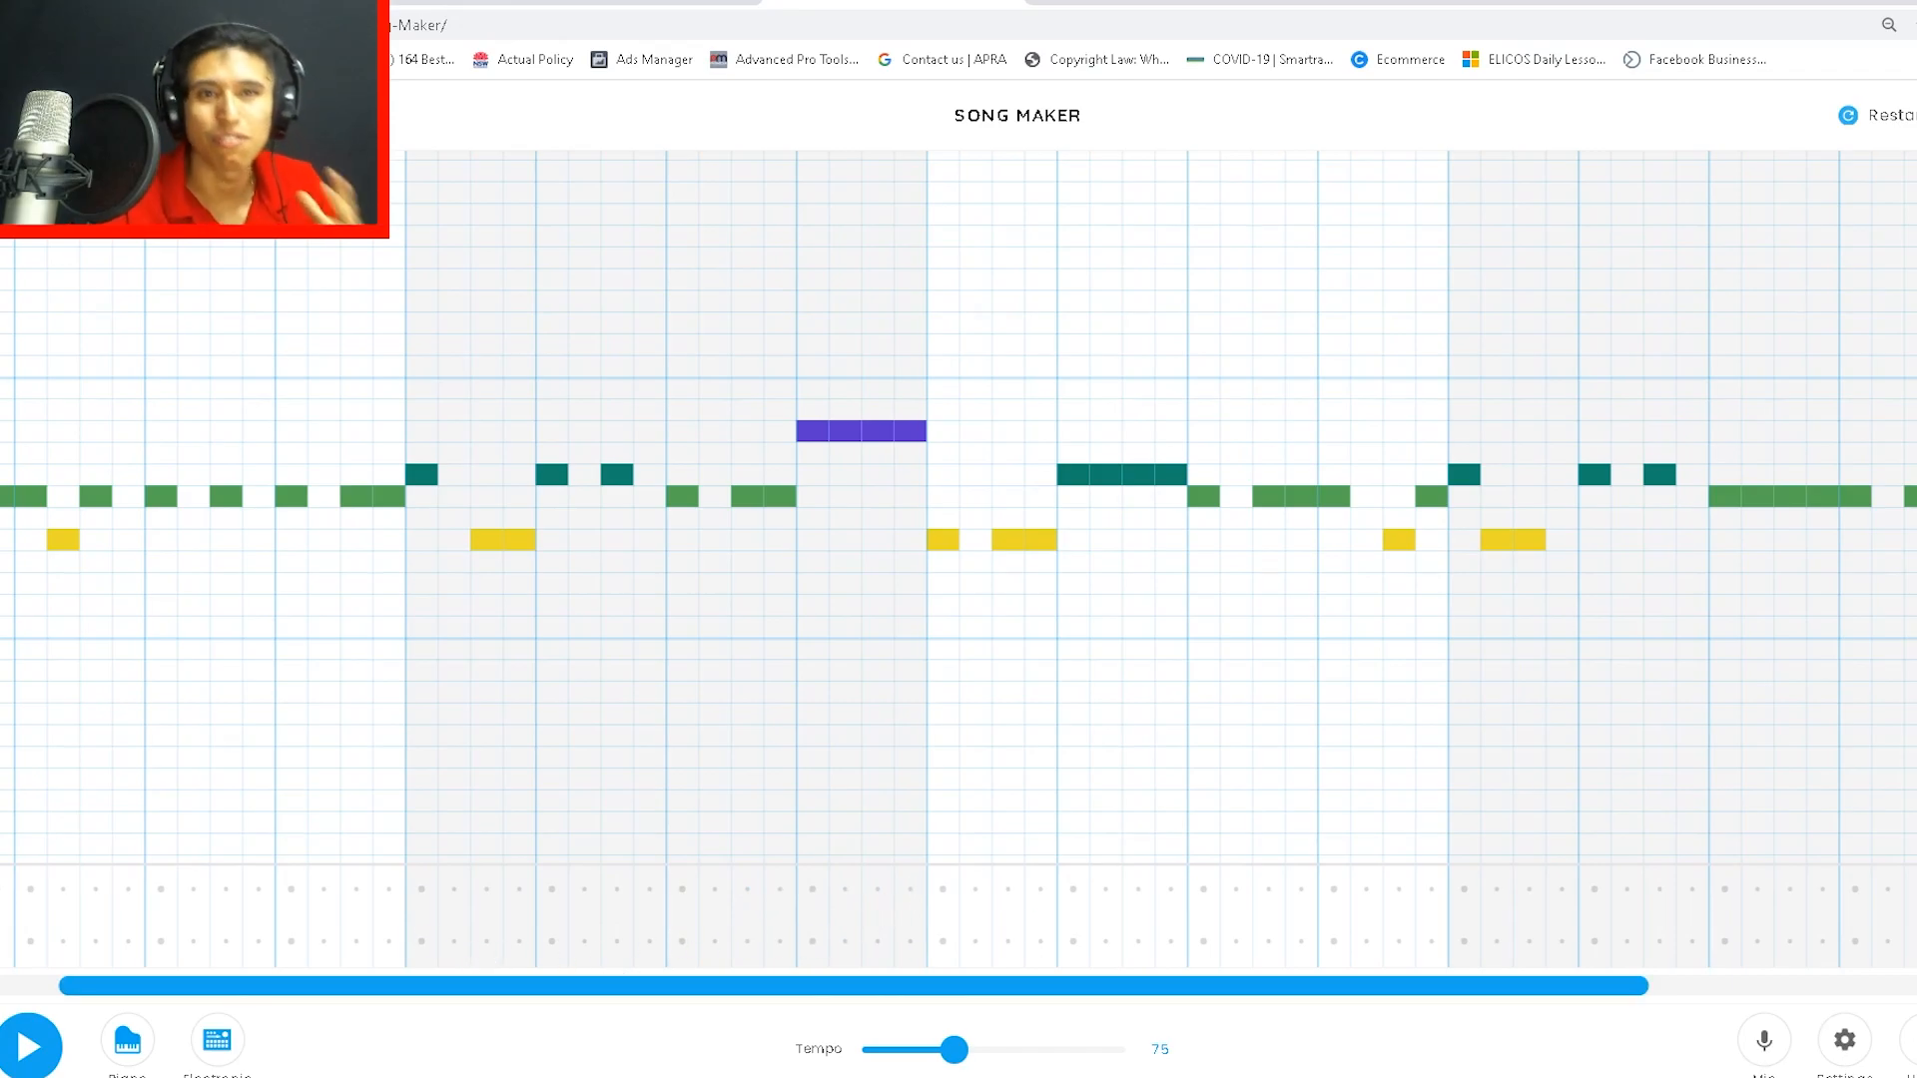
pyautogui.moveTo(1916, 129); pyautogui.dragTo(1021, 2)
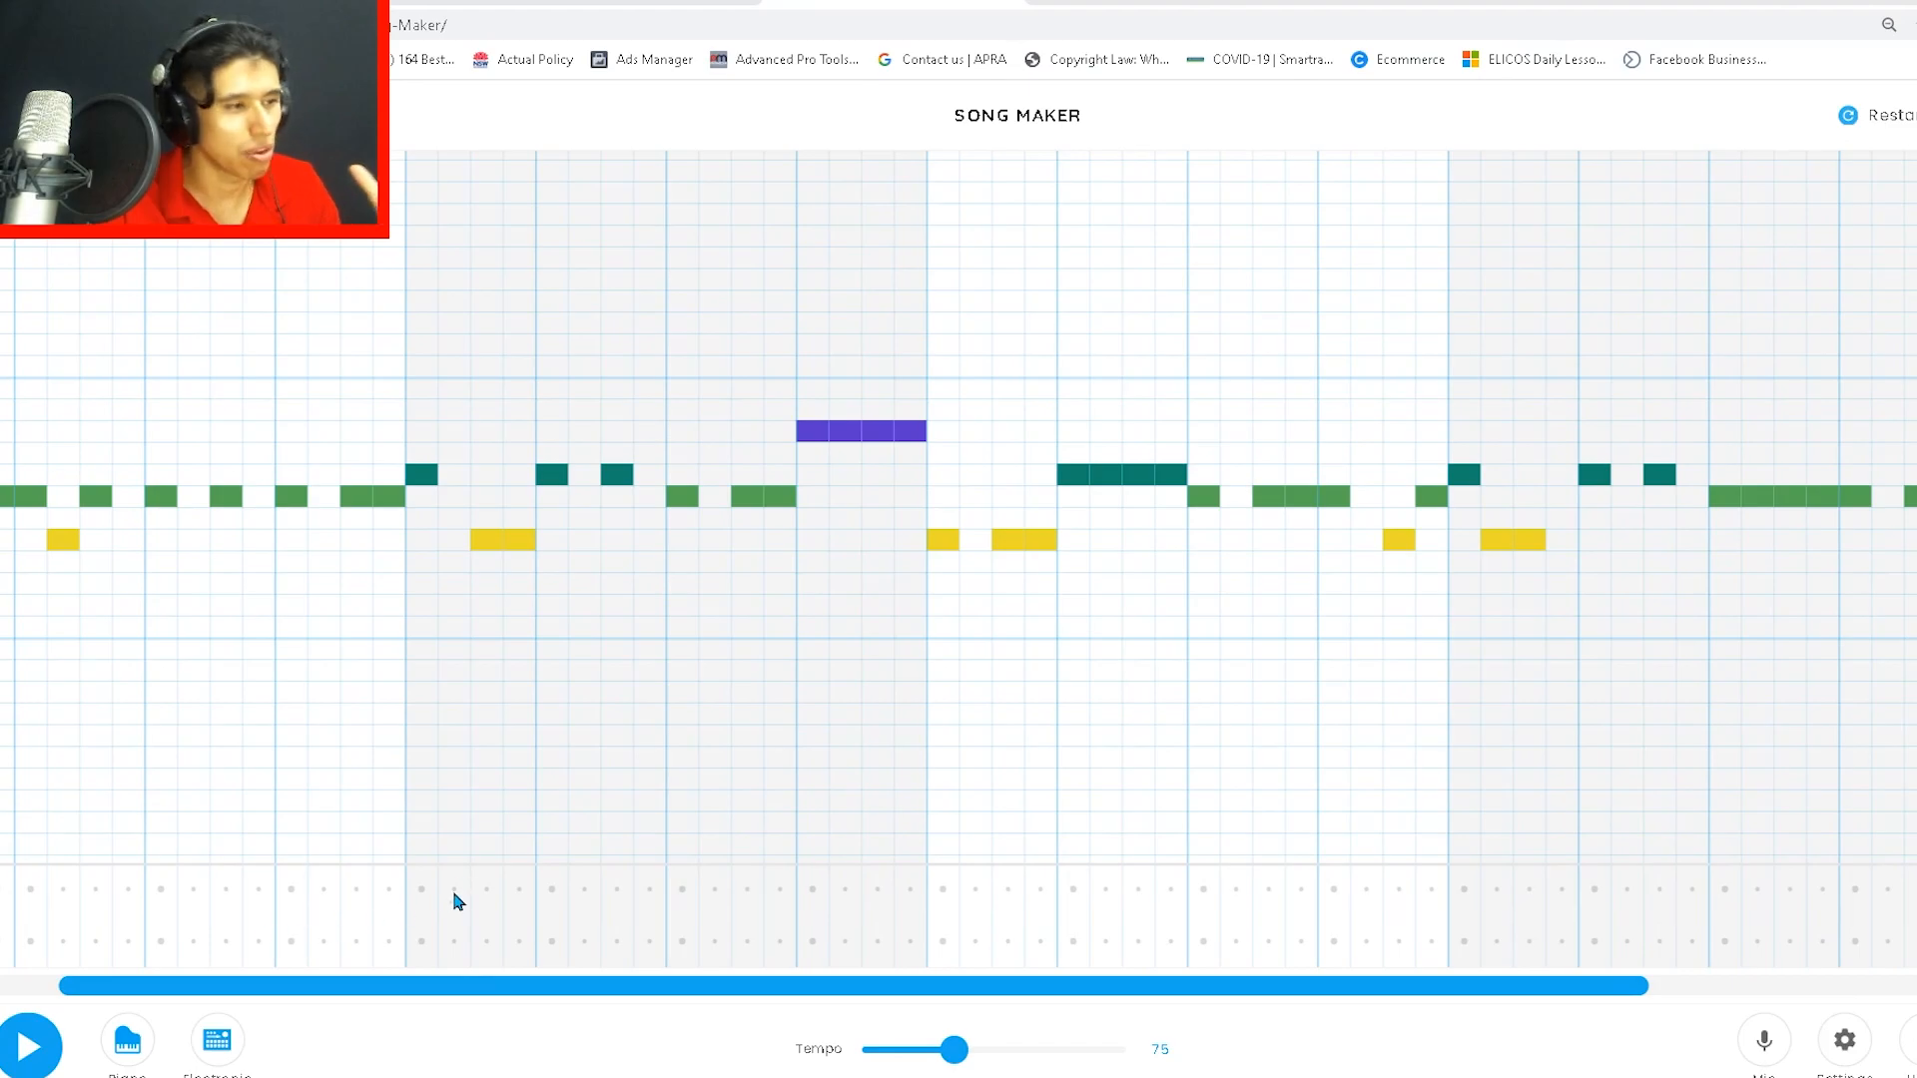
pyautogui.moveTo(739, 985); pyautogui.dragTo(560, 1004)
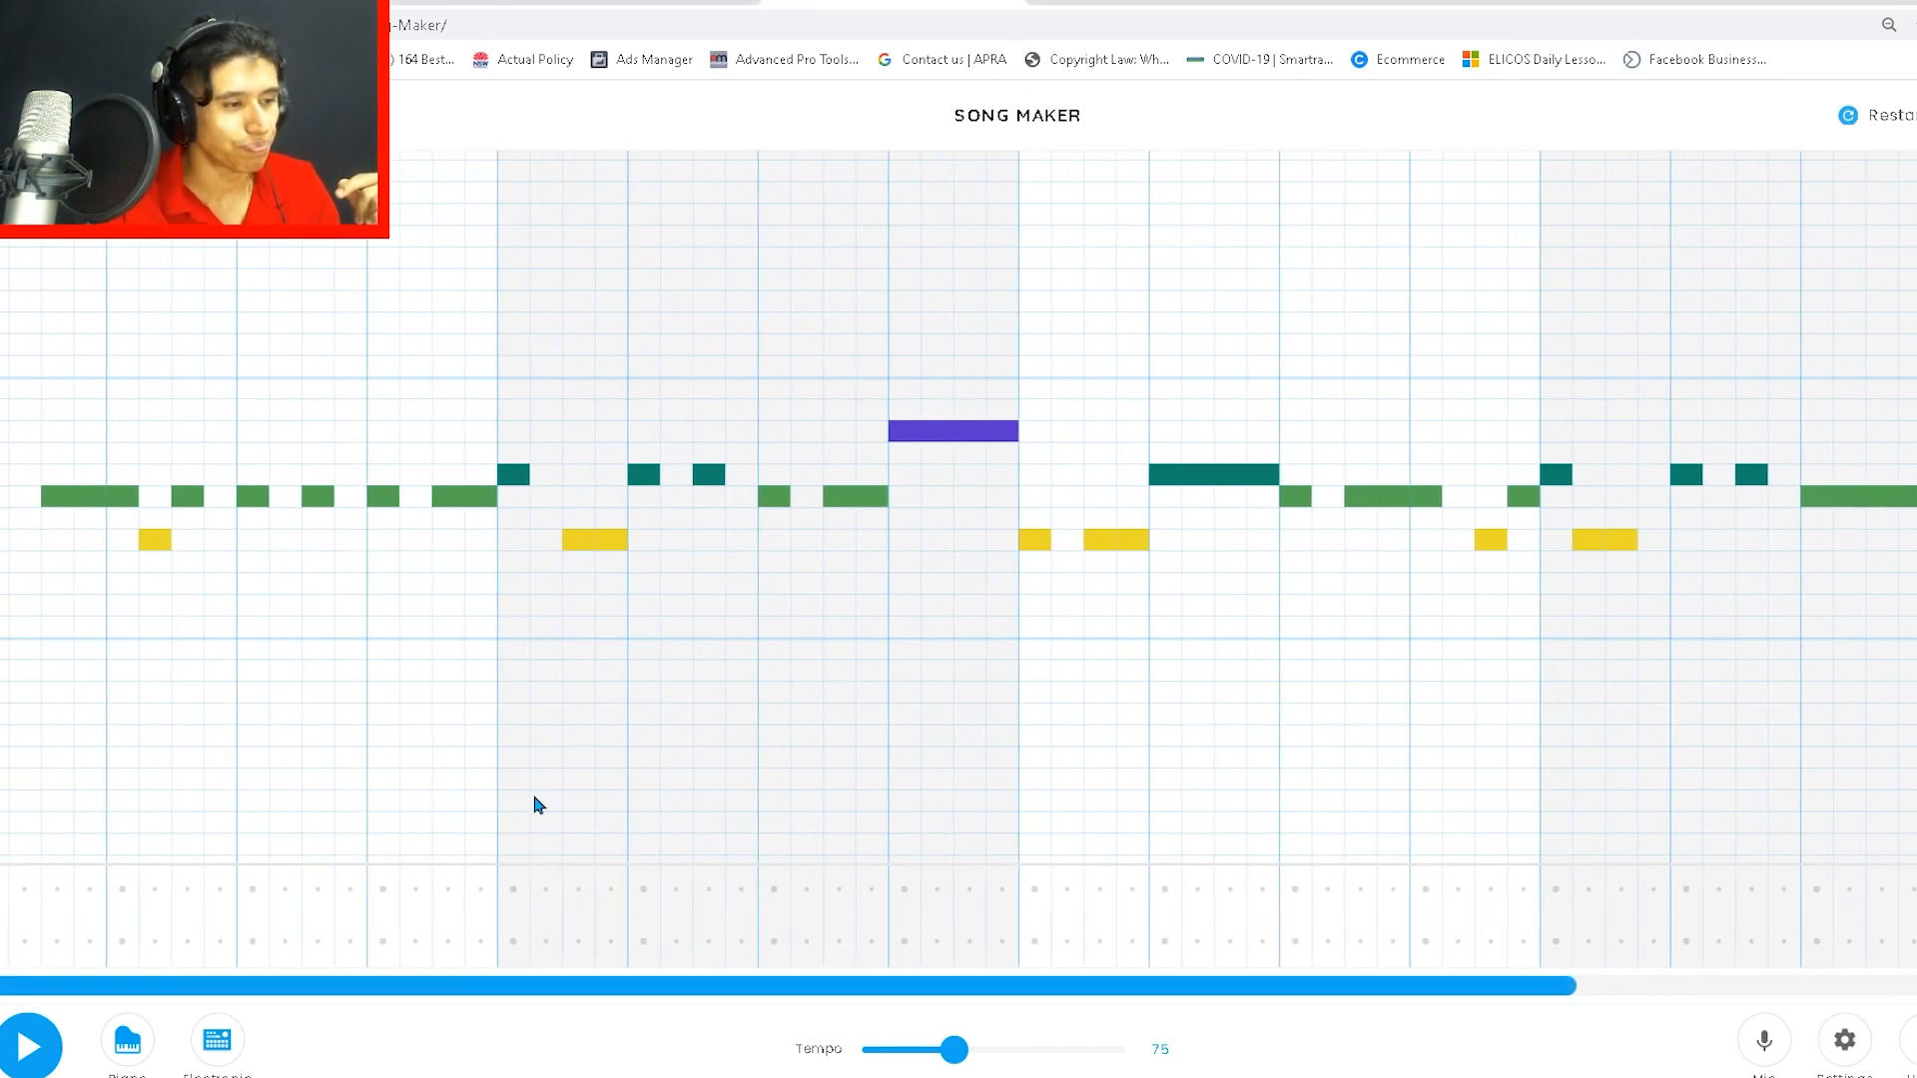
# Step: Place percussion circles in bars 2 and 3 on beat 1's first and fourth steps and beat 2's third step
pyautogui.click(512, 947)
pyautogui.click(585, 904)
pyautogui.click(581, 899)
pyautogui.click(576, 940)
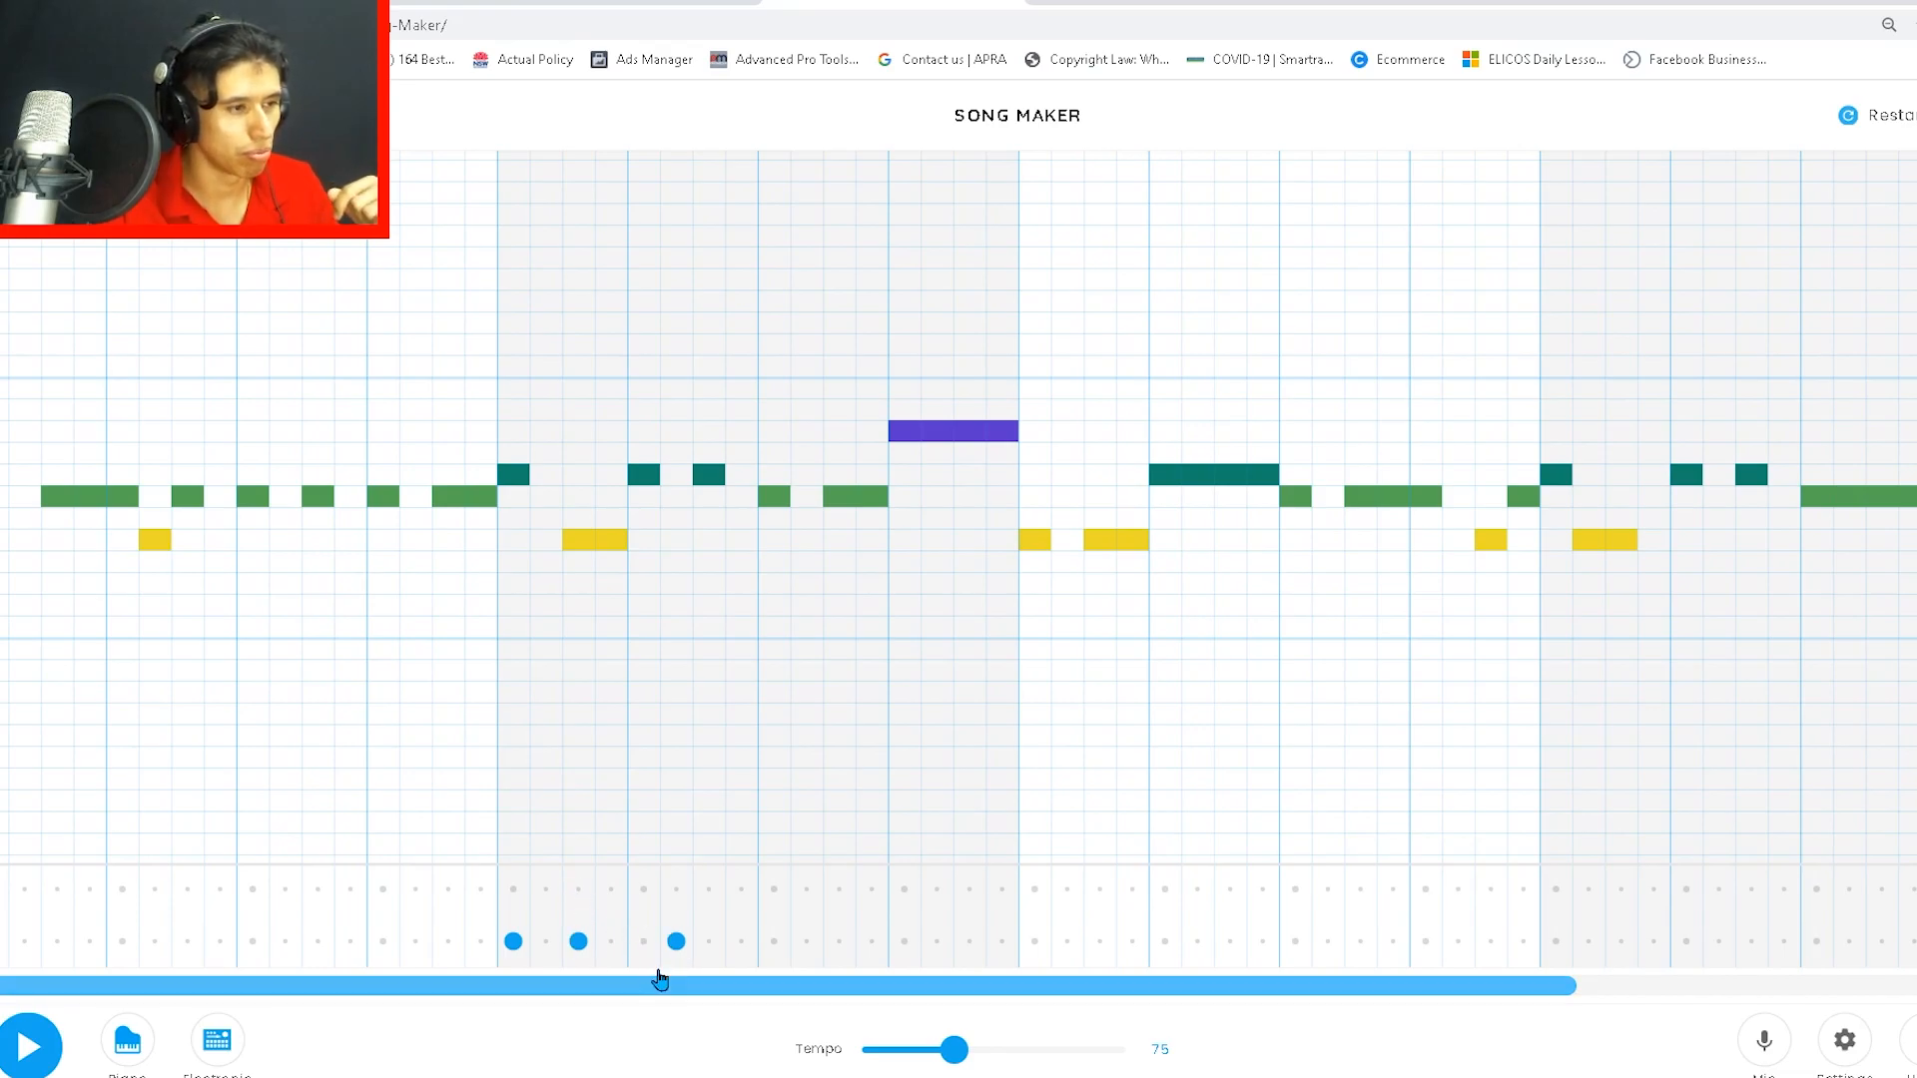
pyautogui.click(1035, 948)
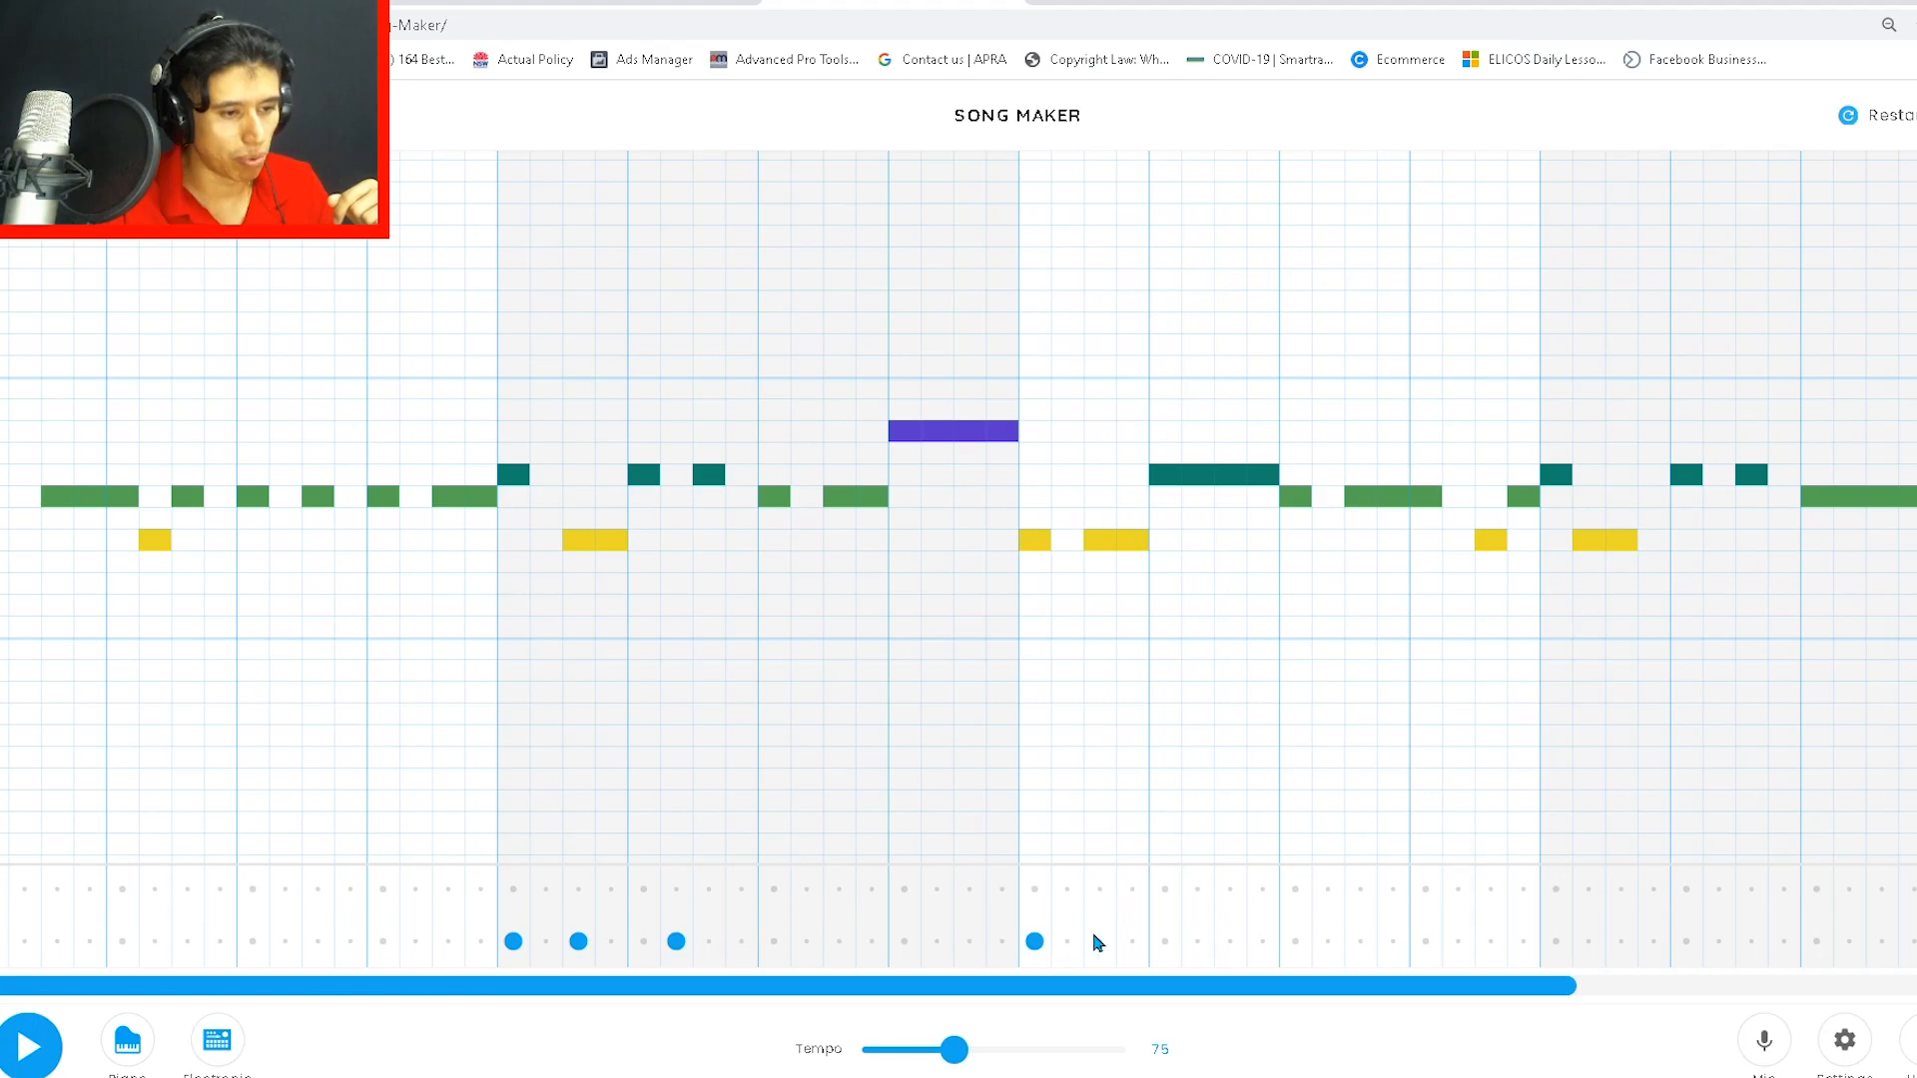
pyautogui.click(1231, 944)
pyautogui.click(611, 944)
pyautogui.click(709, 944)
pyautogui.click(678, 942)
pyautogui.click(578, 943)
# Step: Repeat the three-circle percussion pattern in bar 4, add a circle on bar 5's first step, and play the song
pyautogui.moveTo(998, 1012); pyautogui.dragTo(1272, 993)
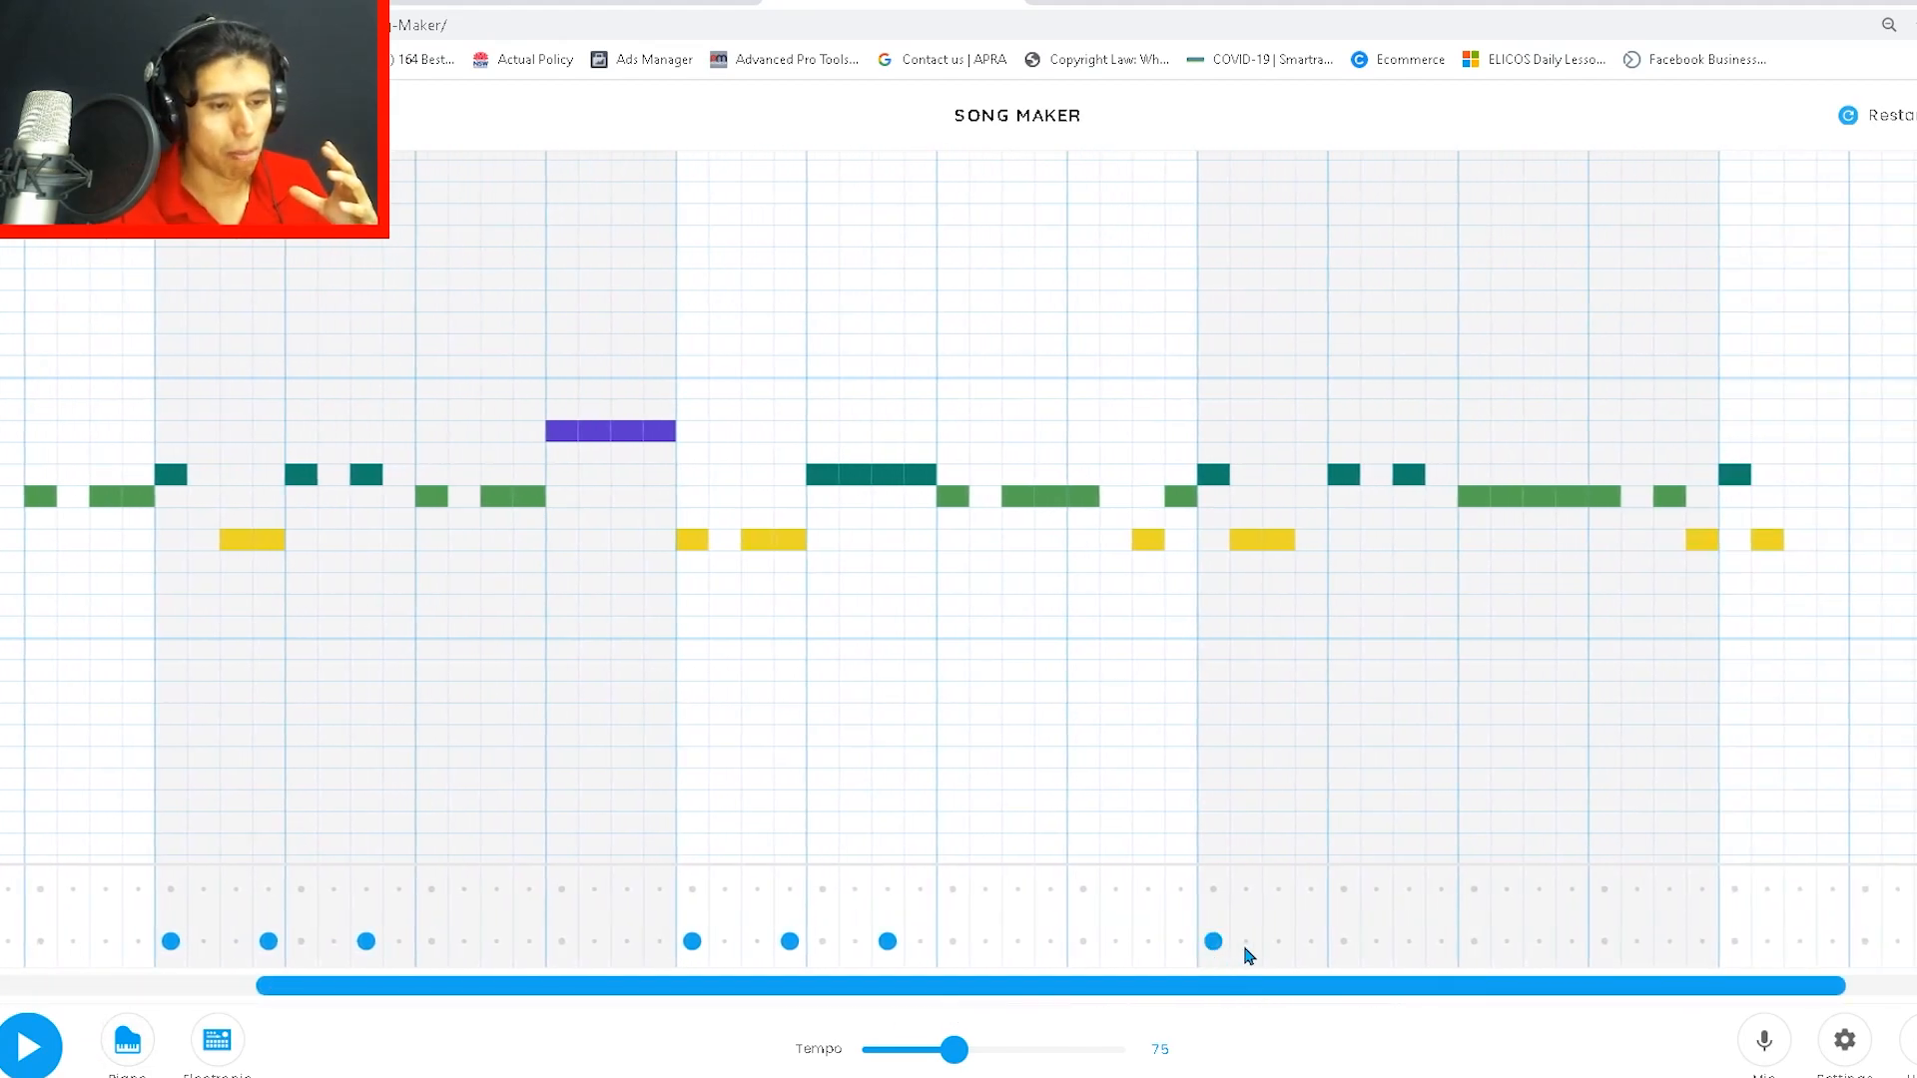
pyautogui.click(1311, 943)
pyautogui.moveTo(1416, 993); pyautogui.dragTo(389, 1028)
pyautogui.click(18, 1053)
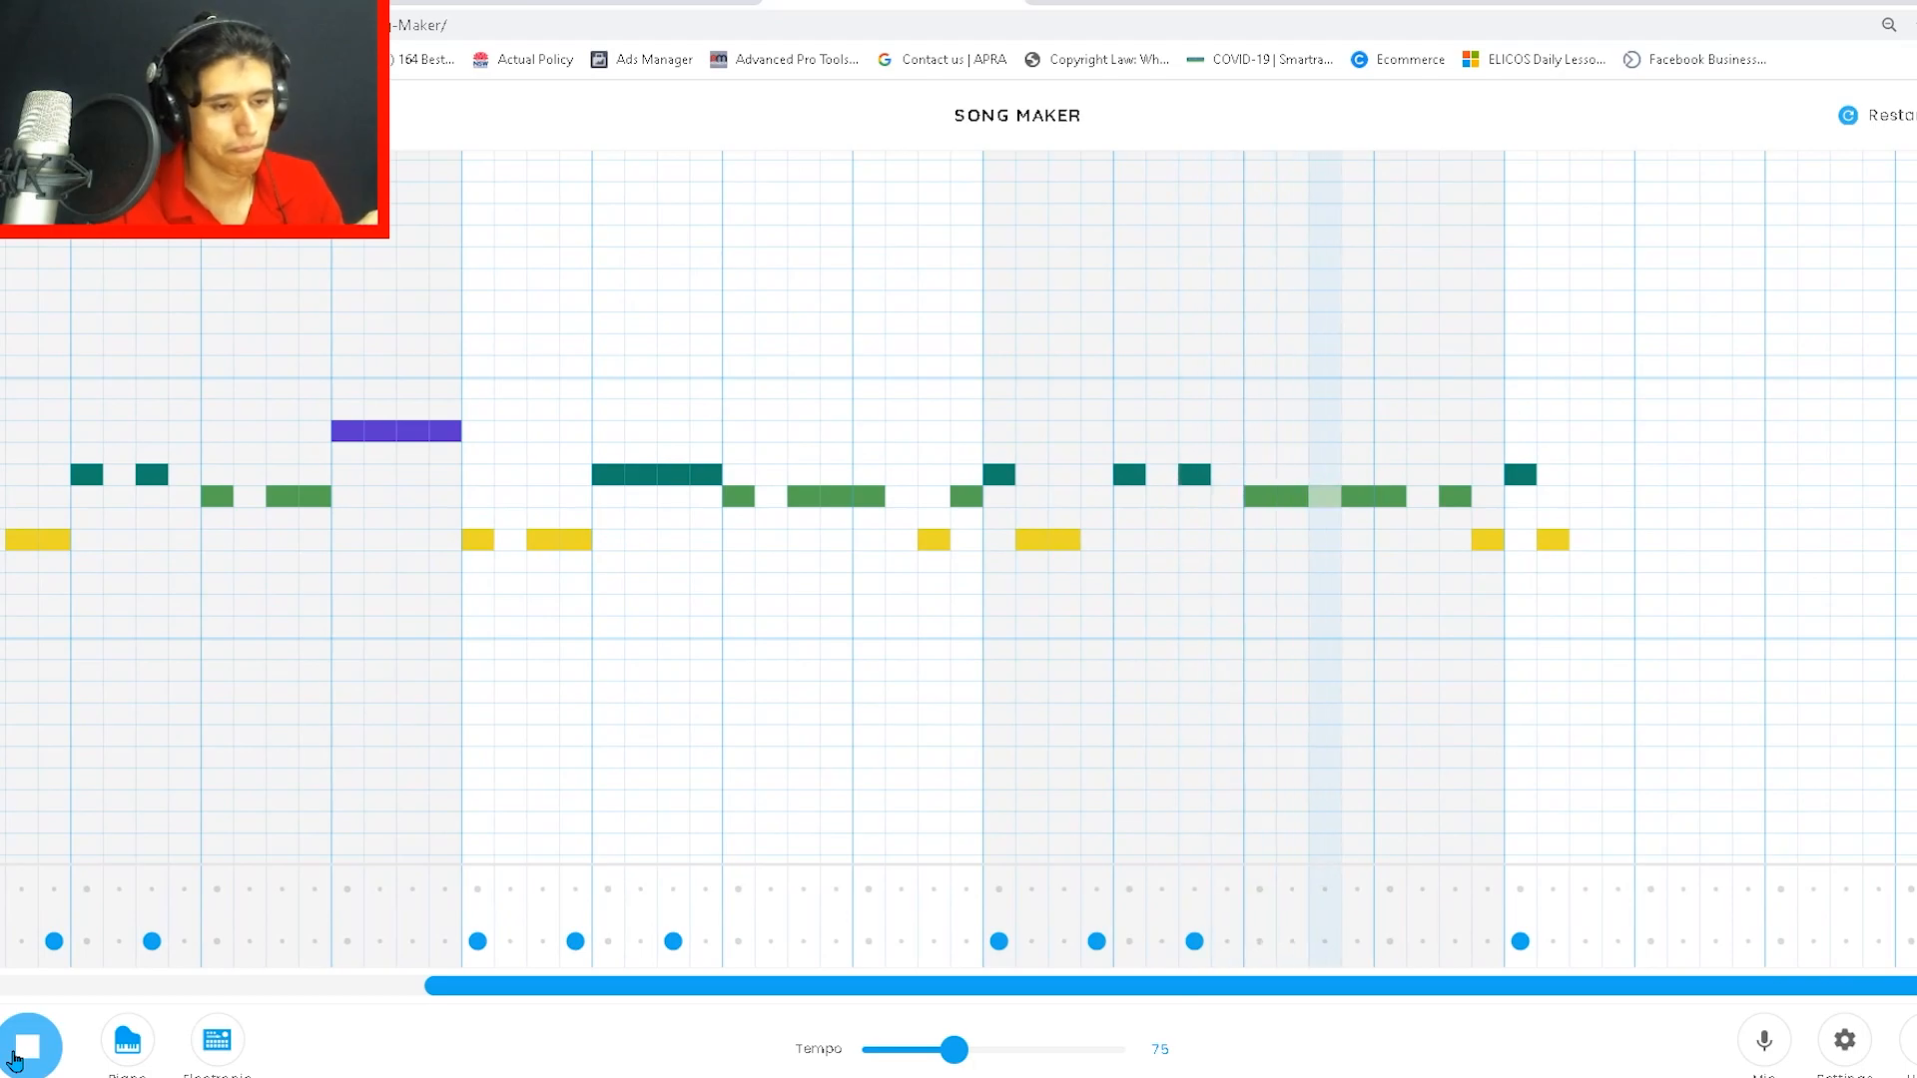
pyautogui.click(14, 1061)
# Step: Place a percussion triangle on beat 4's first step in each of bars 2, 3 and 4
pyautogui.click(1384, 891)
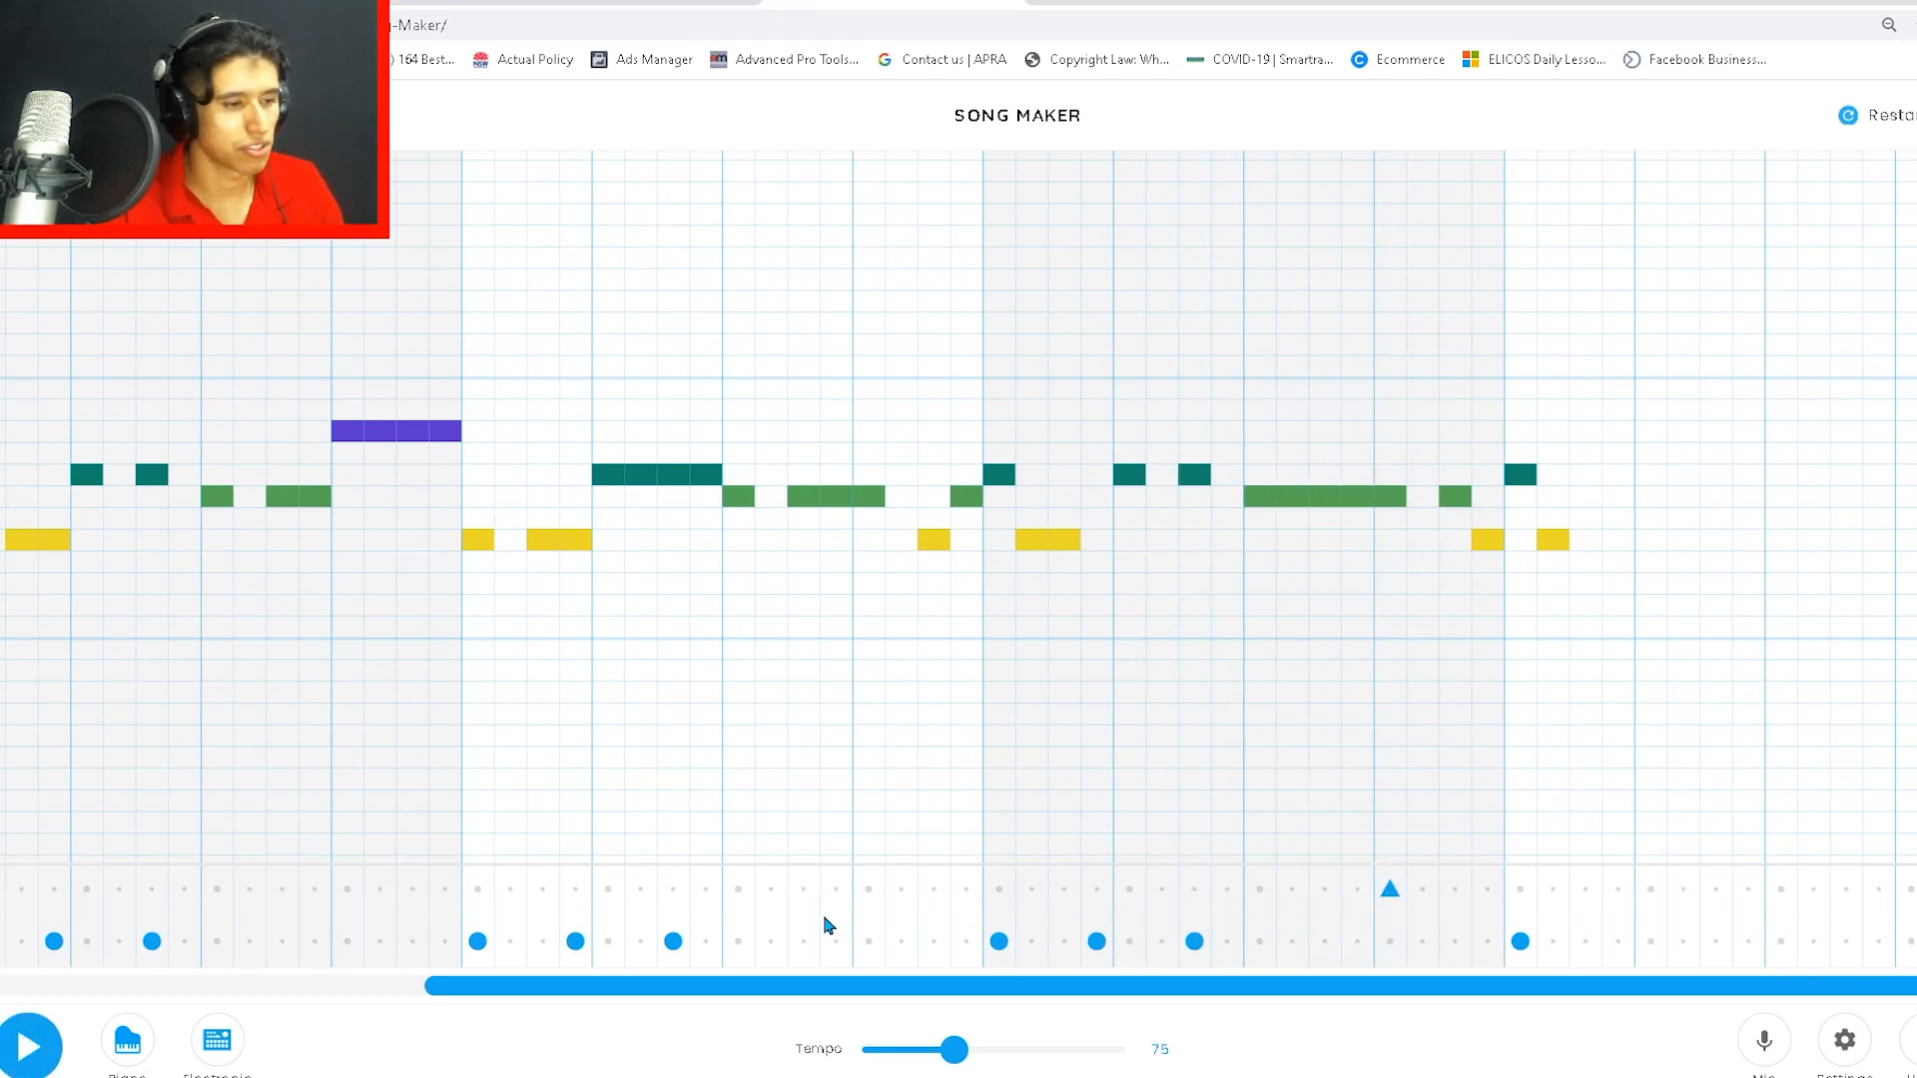
pyautogui.click(867, 891)
pyautogui.moveTo(892, 986); pyautogui.dragTo(439, 1029)
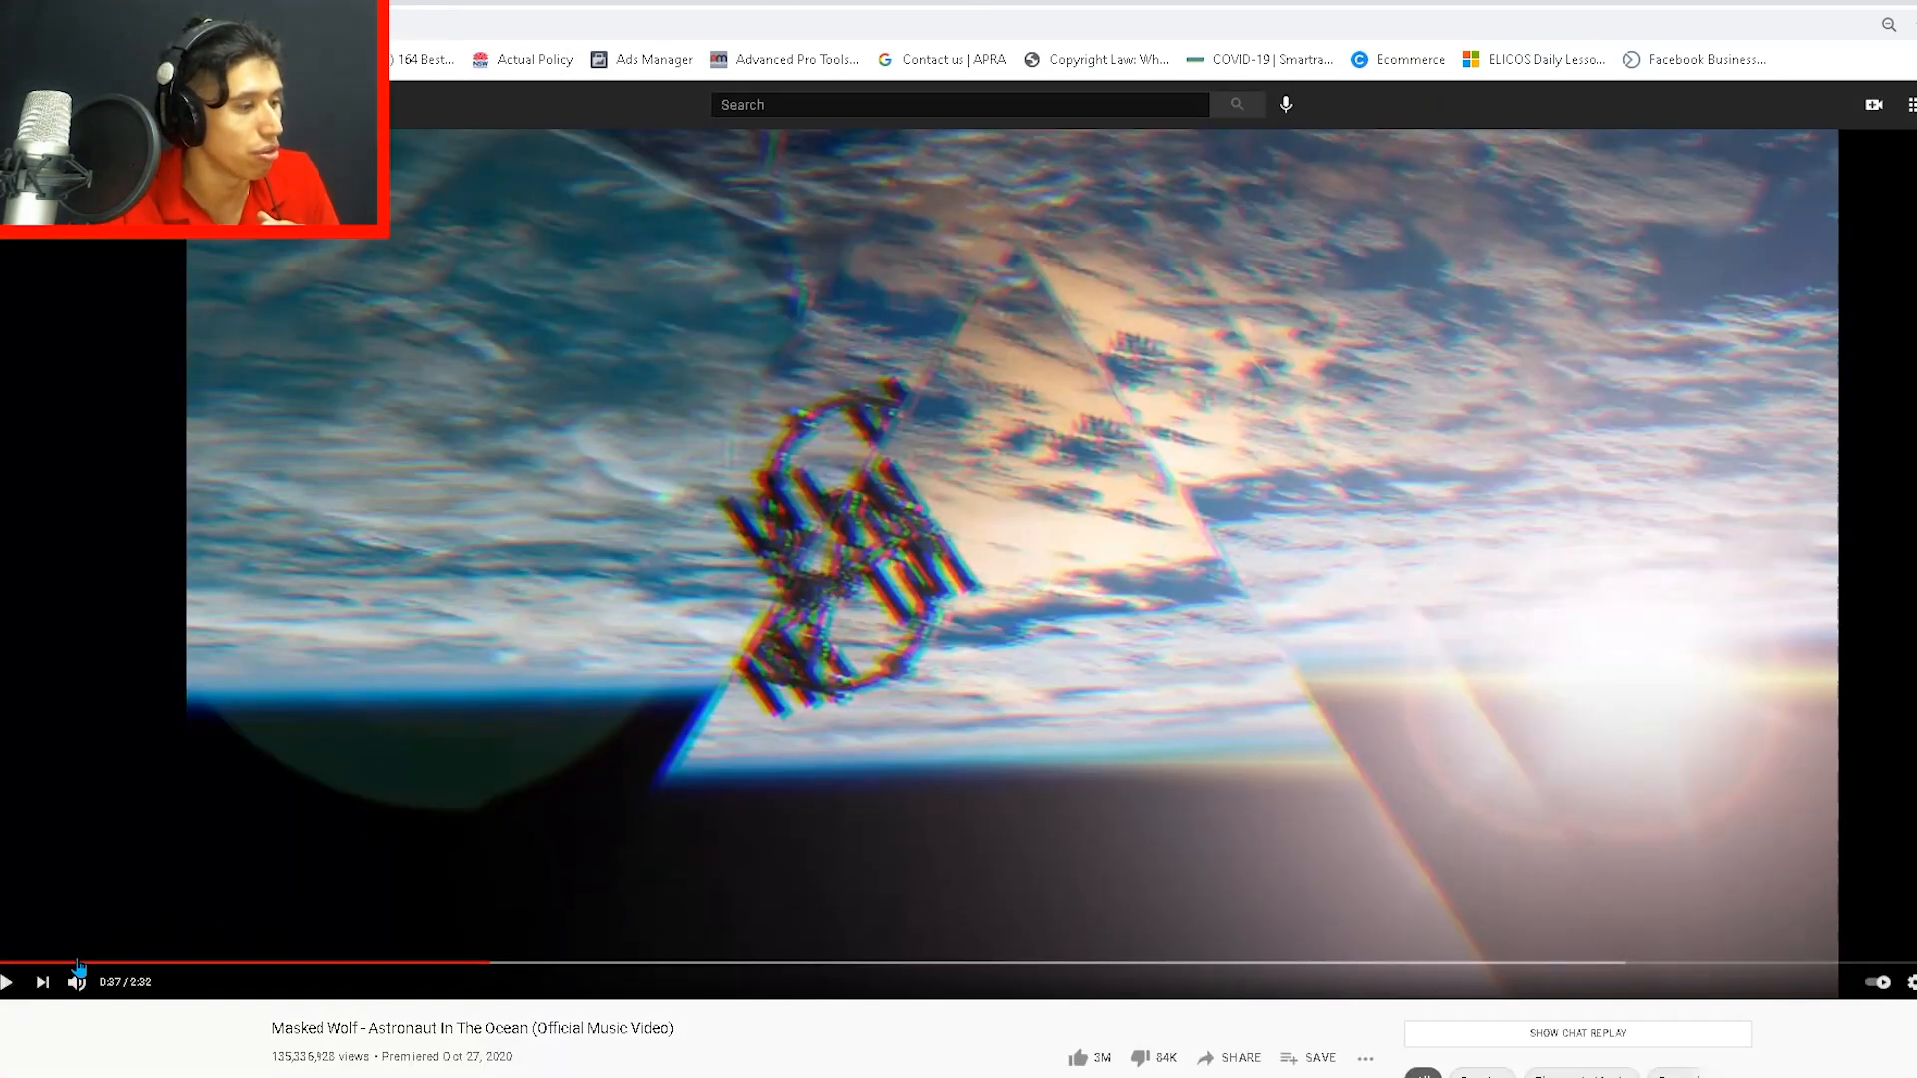
# Step: Listen to early passages of the Astronaut In The Ocean music video on YouTube and return to Song Maker
pyautogui.click(100, 964)
pyautogui.click(375, 745)
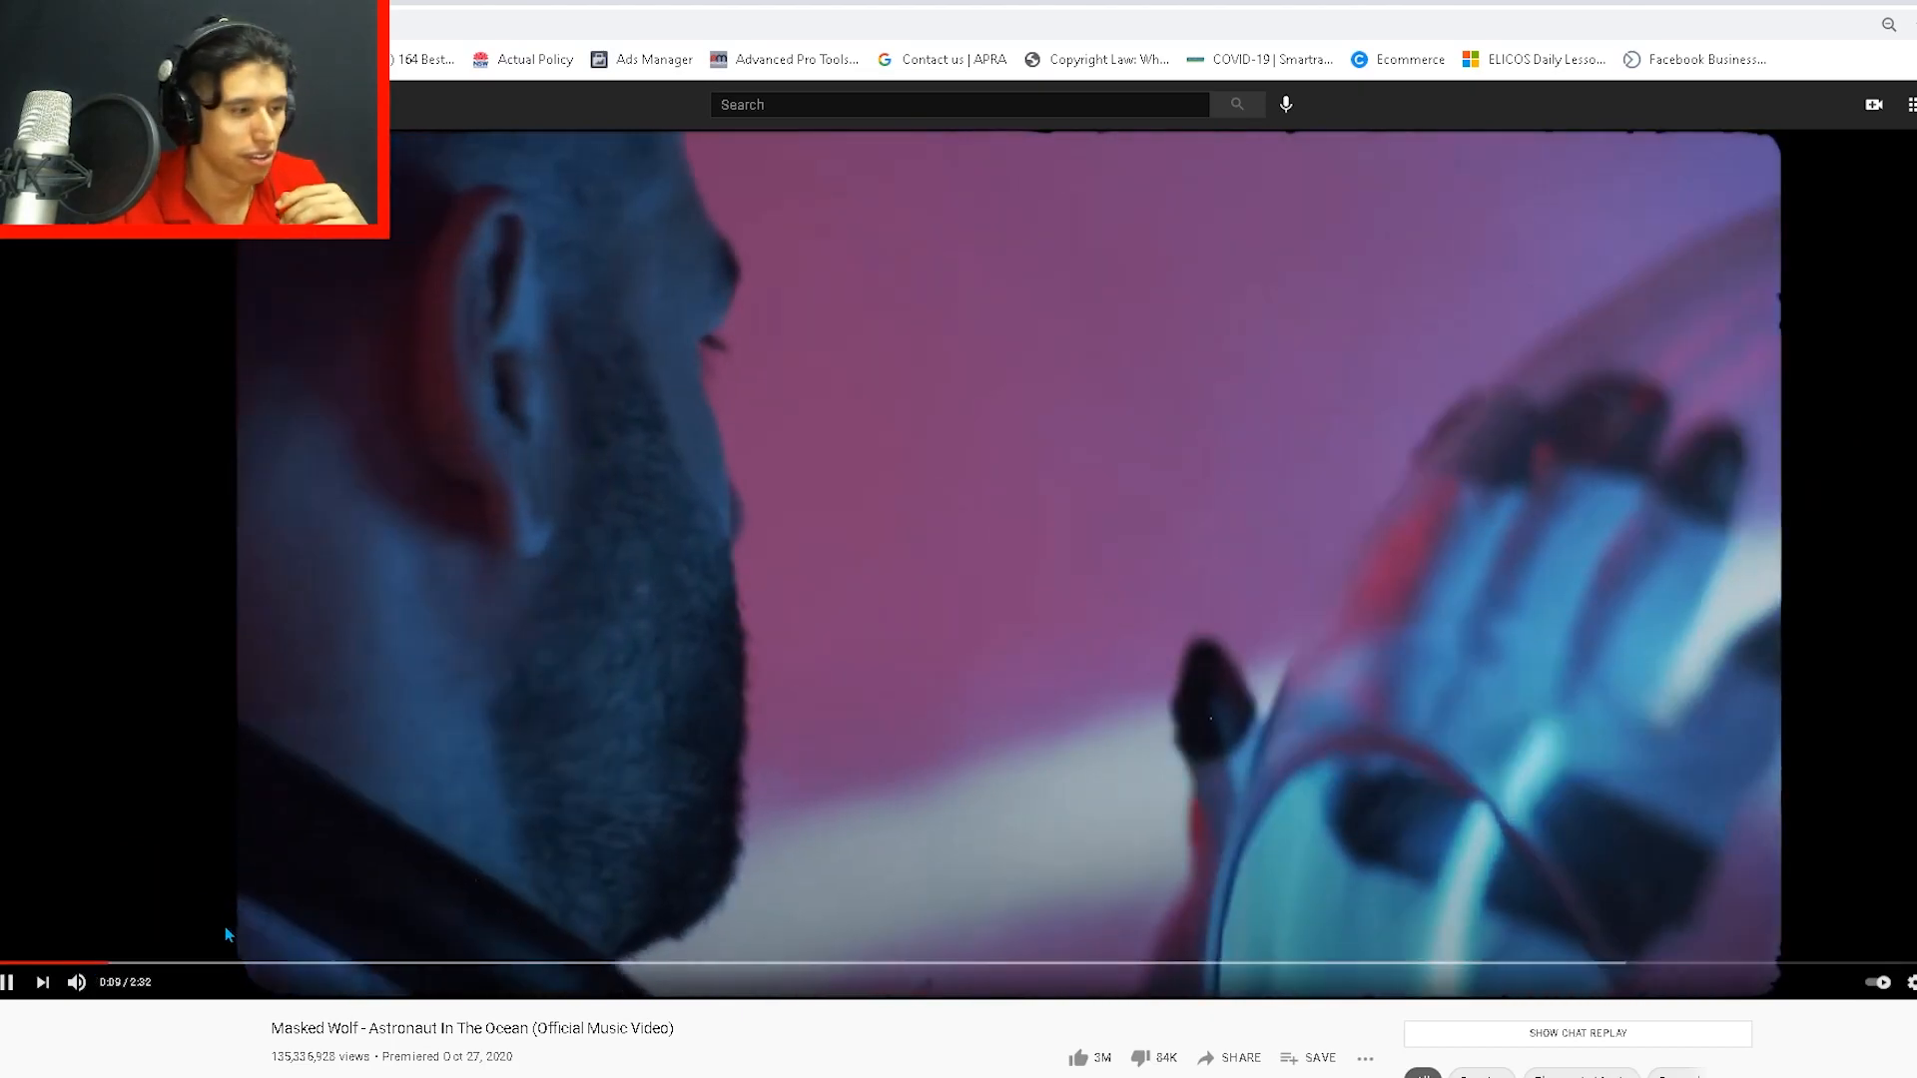
pyautogui.click(195, 965)
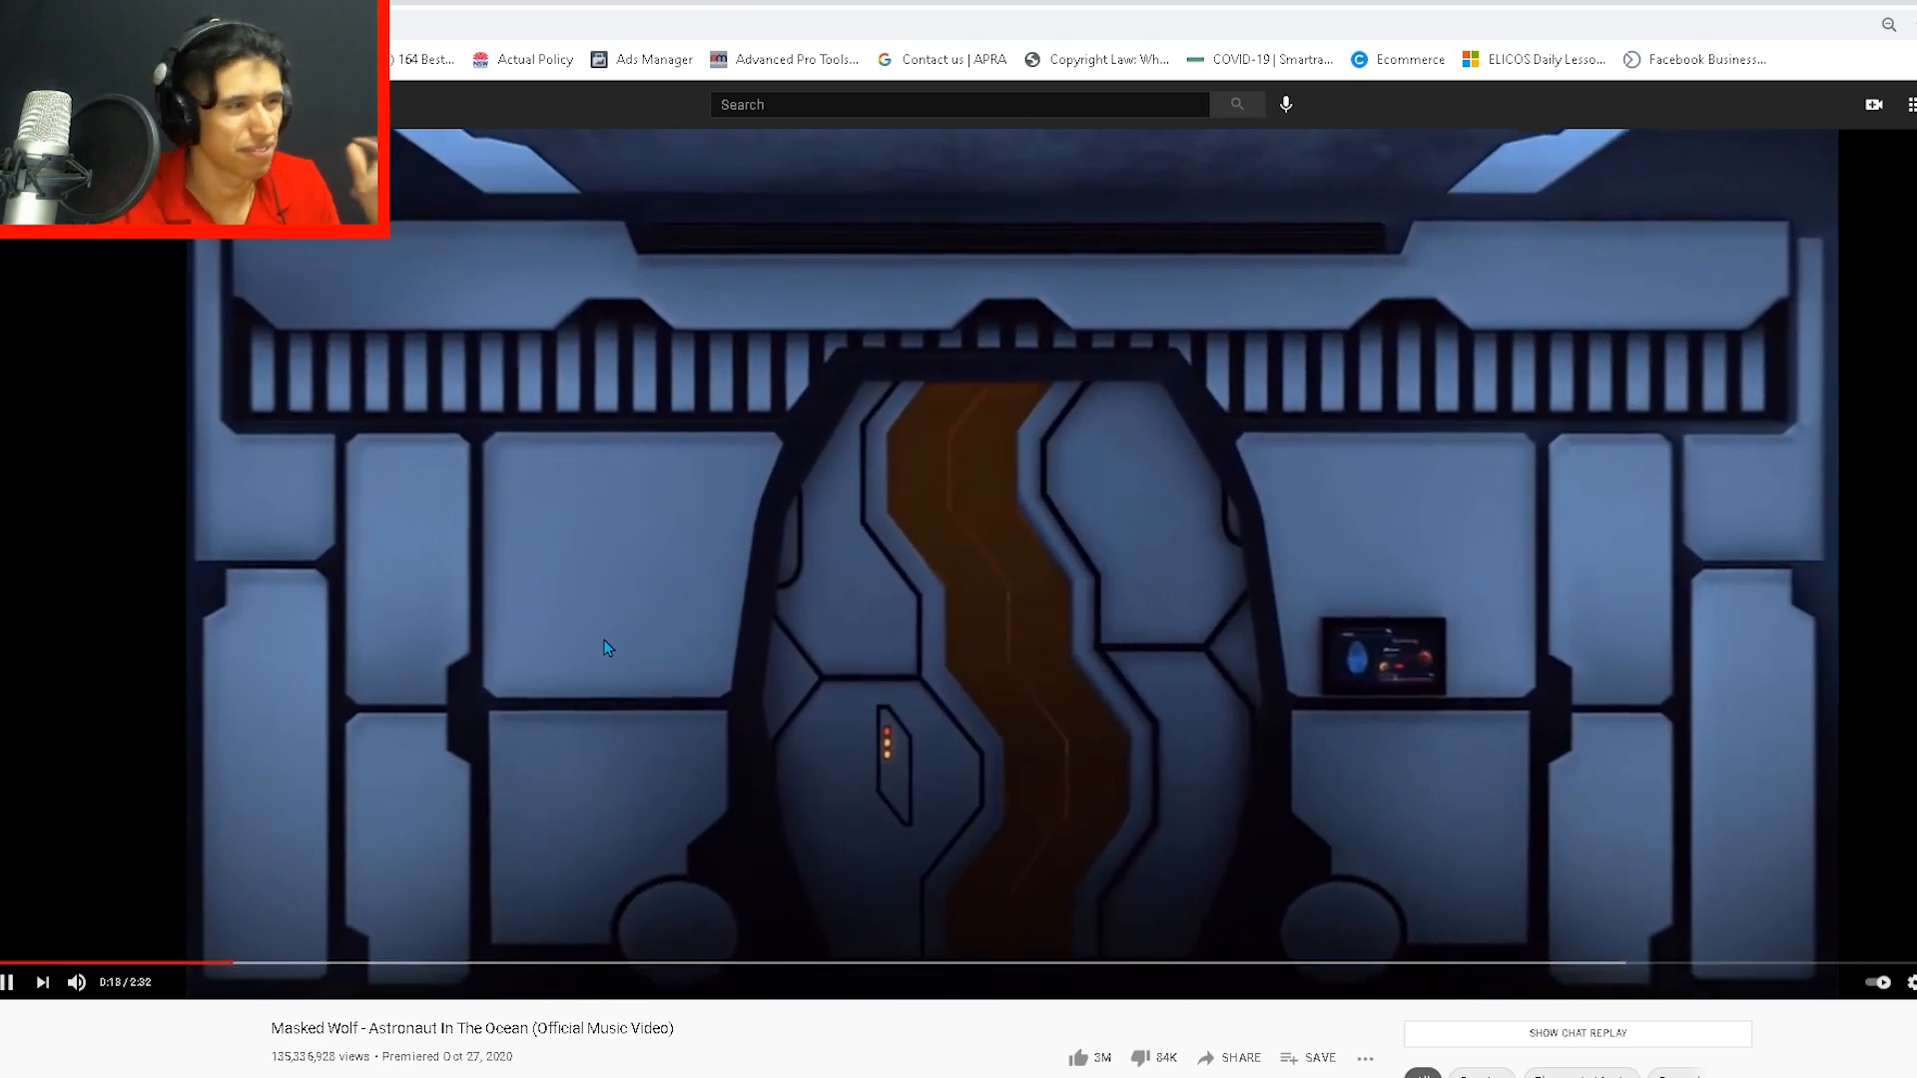
pyautogui.click(894, 5)
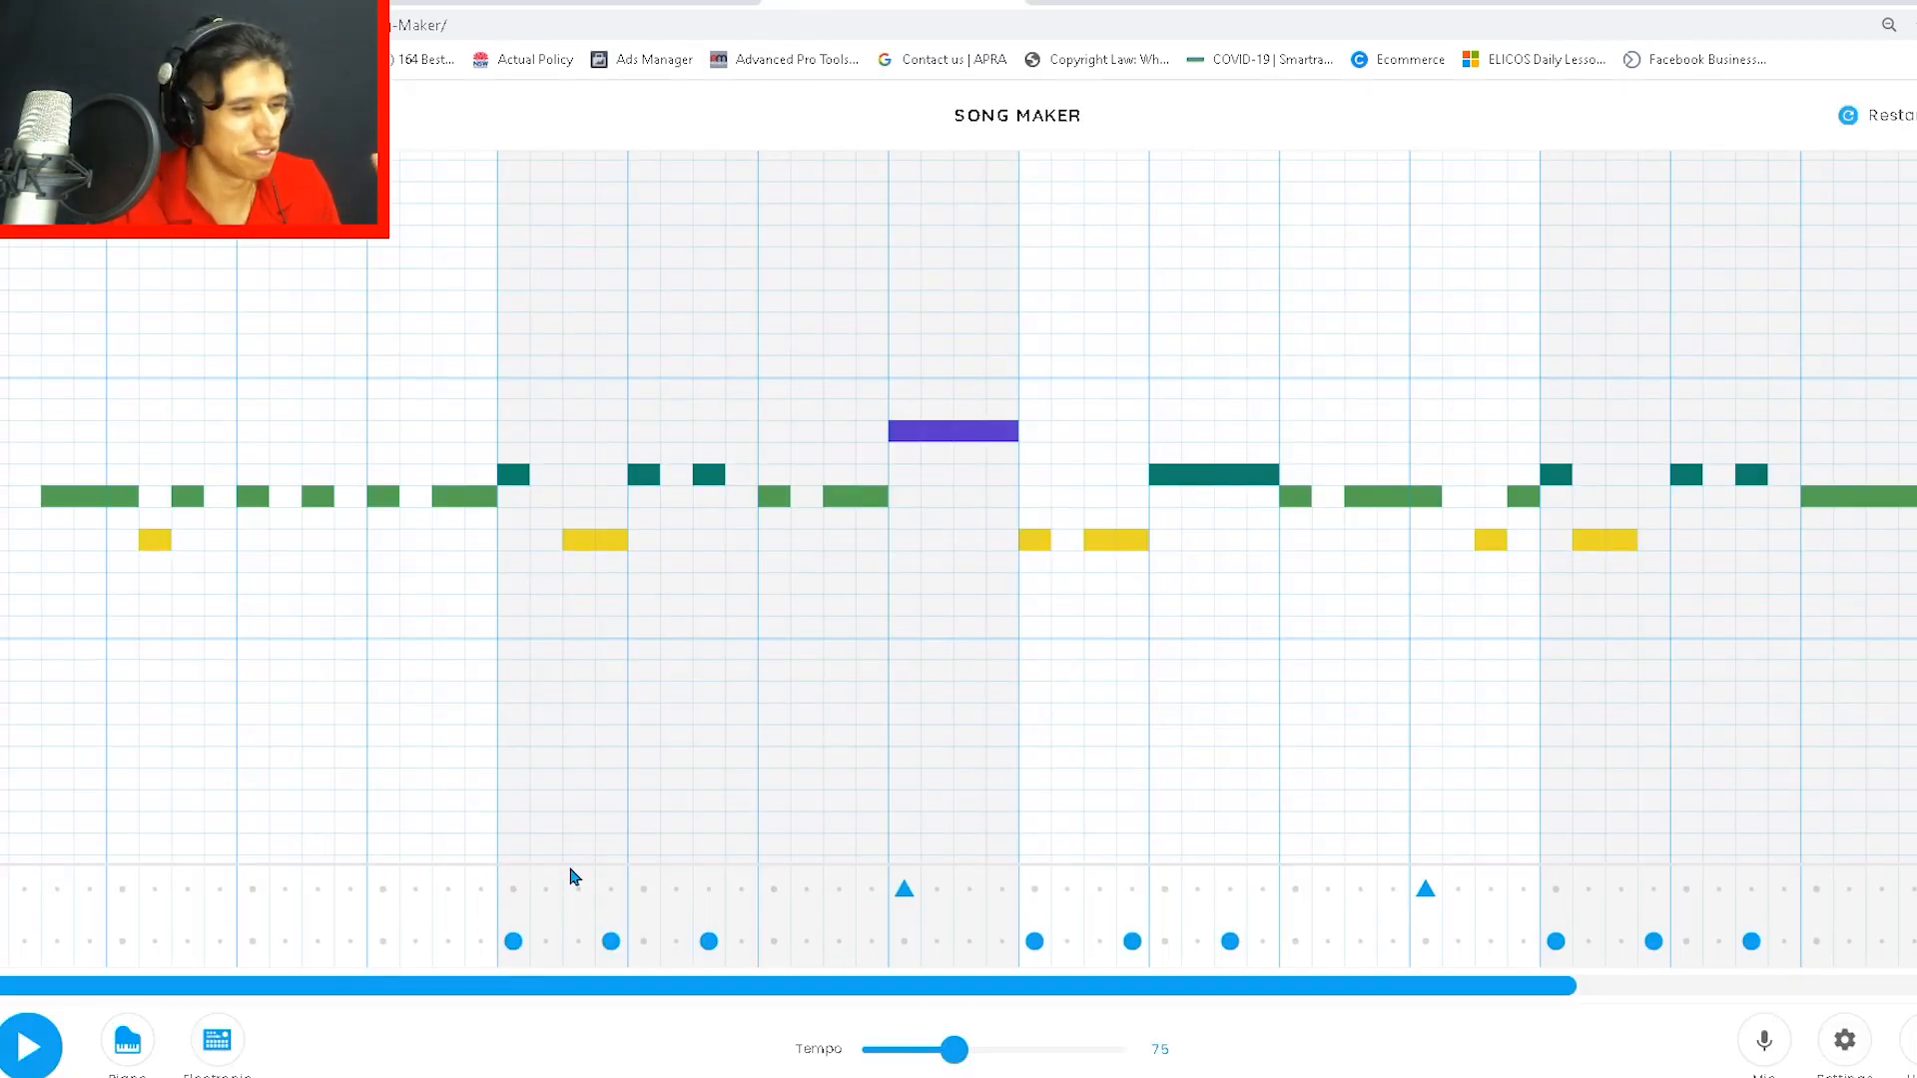
# Step: Add low bass notes above bar 2's percussion circles: yellow on beat 1's first step, teal on its fourth, and green on beat 2's third
pyautogui.click(516, 779)
pyautogui.click(513, 798)
pyautogui.click(511, 781)
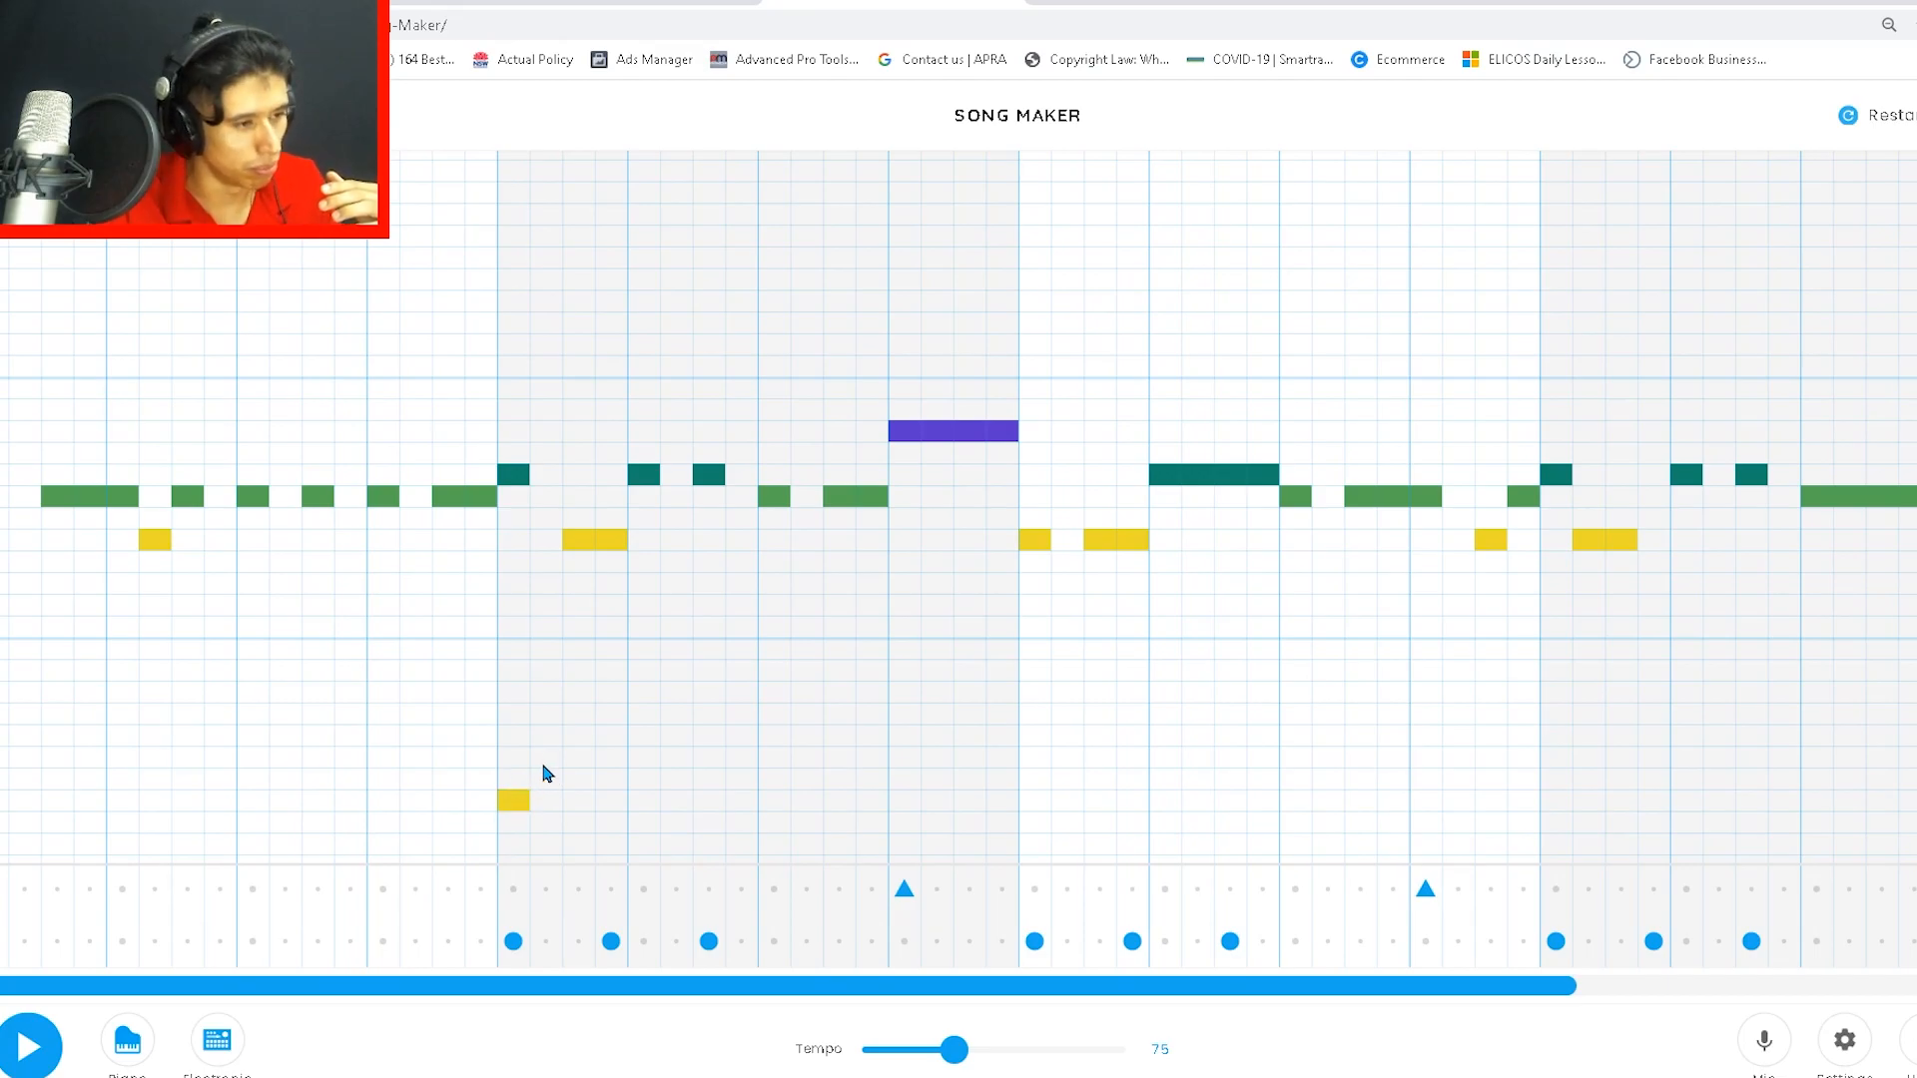
pyautogui.click(610, 739)
pyautogui.click(705, 779)
pyautogui.click(709, 757)
pyautogui.click(707, 779)
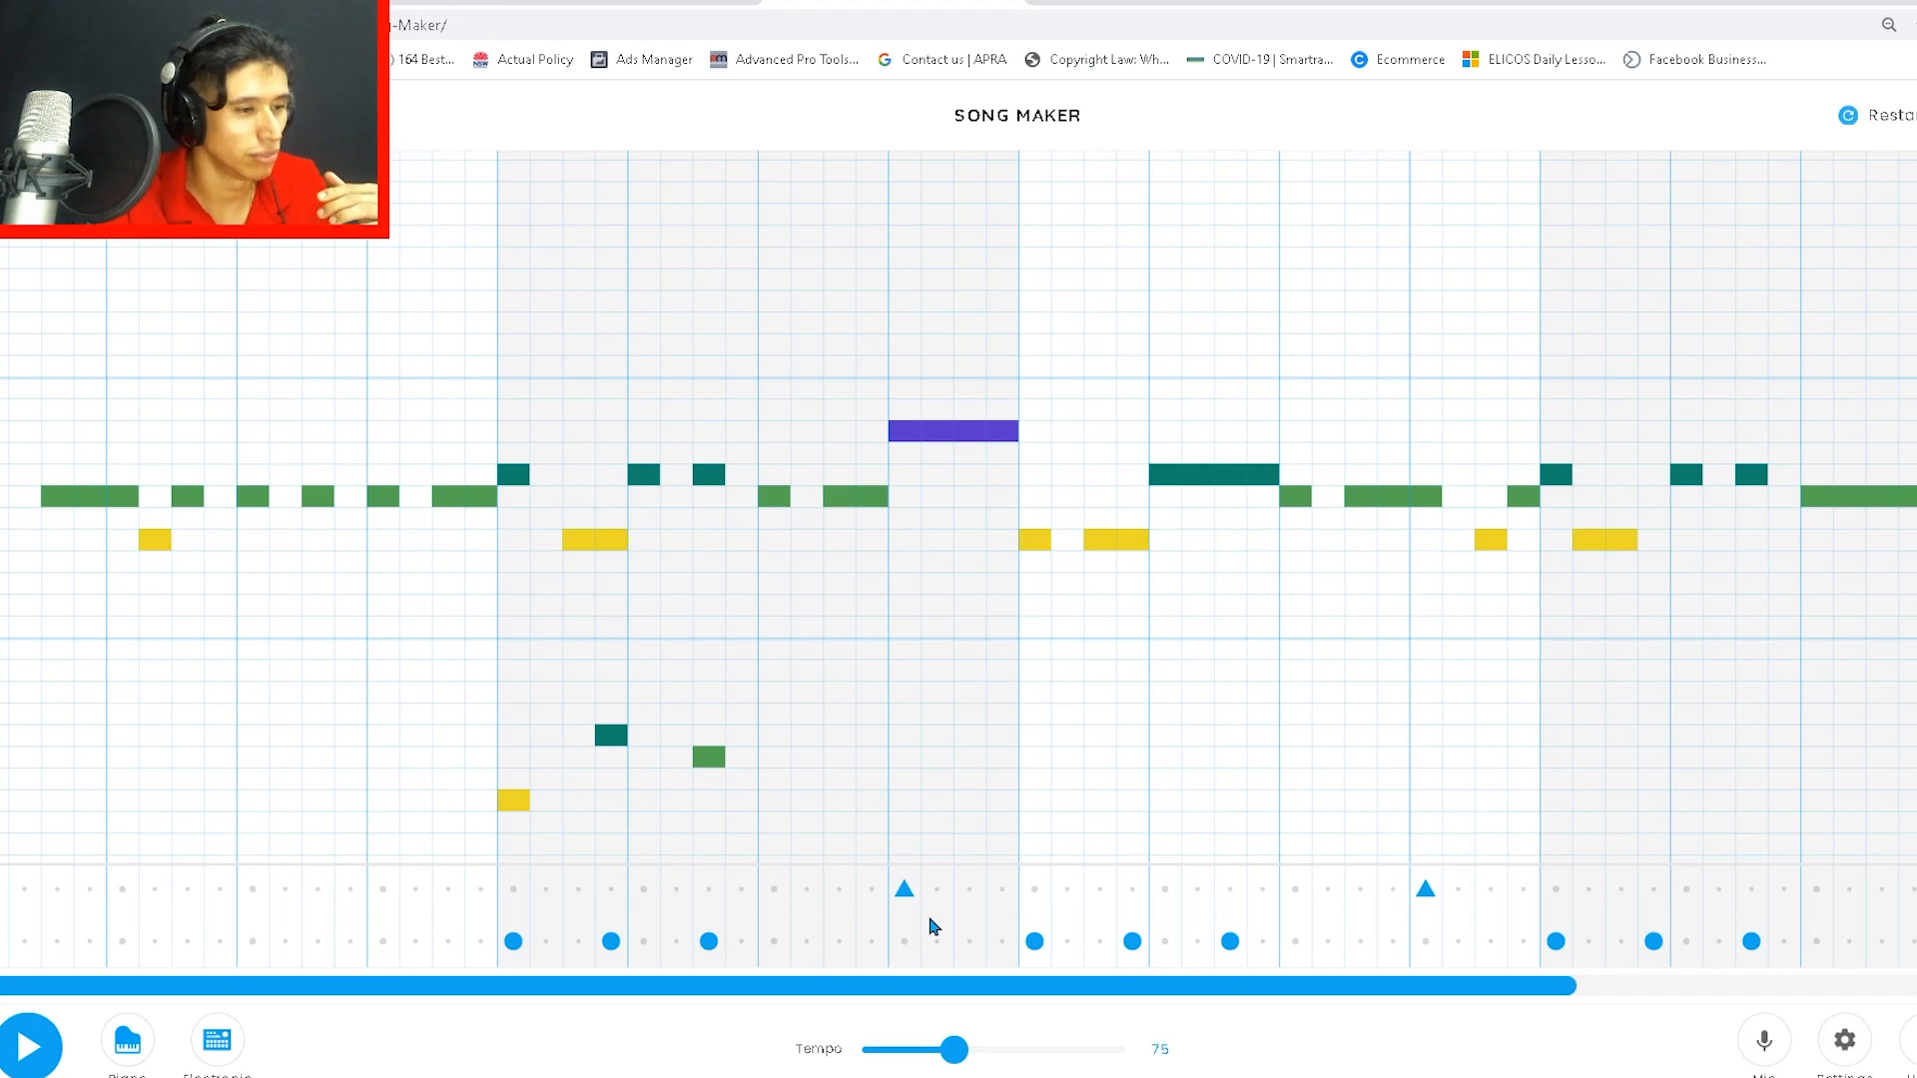
# Step: Repeat the low yellow, teal and green bass notes in bar 3 above its three percussion circles
pyautogui.click(1033, 800)
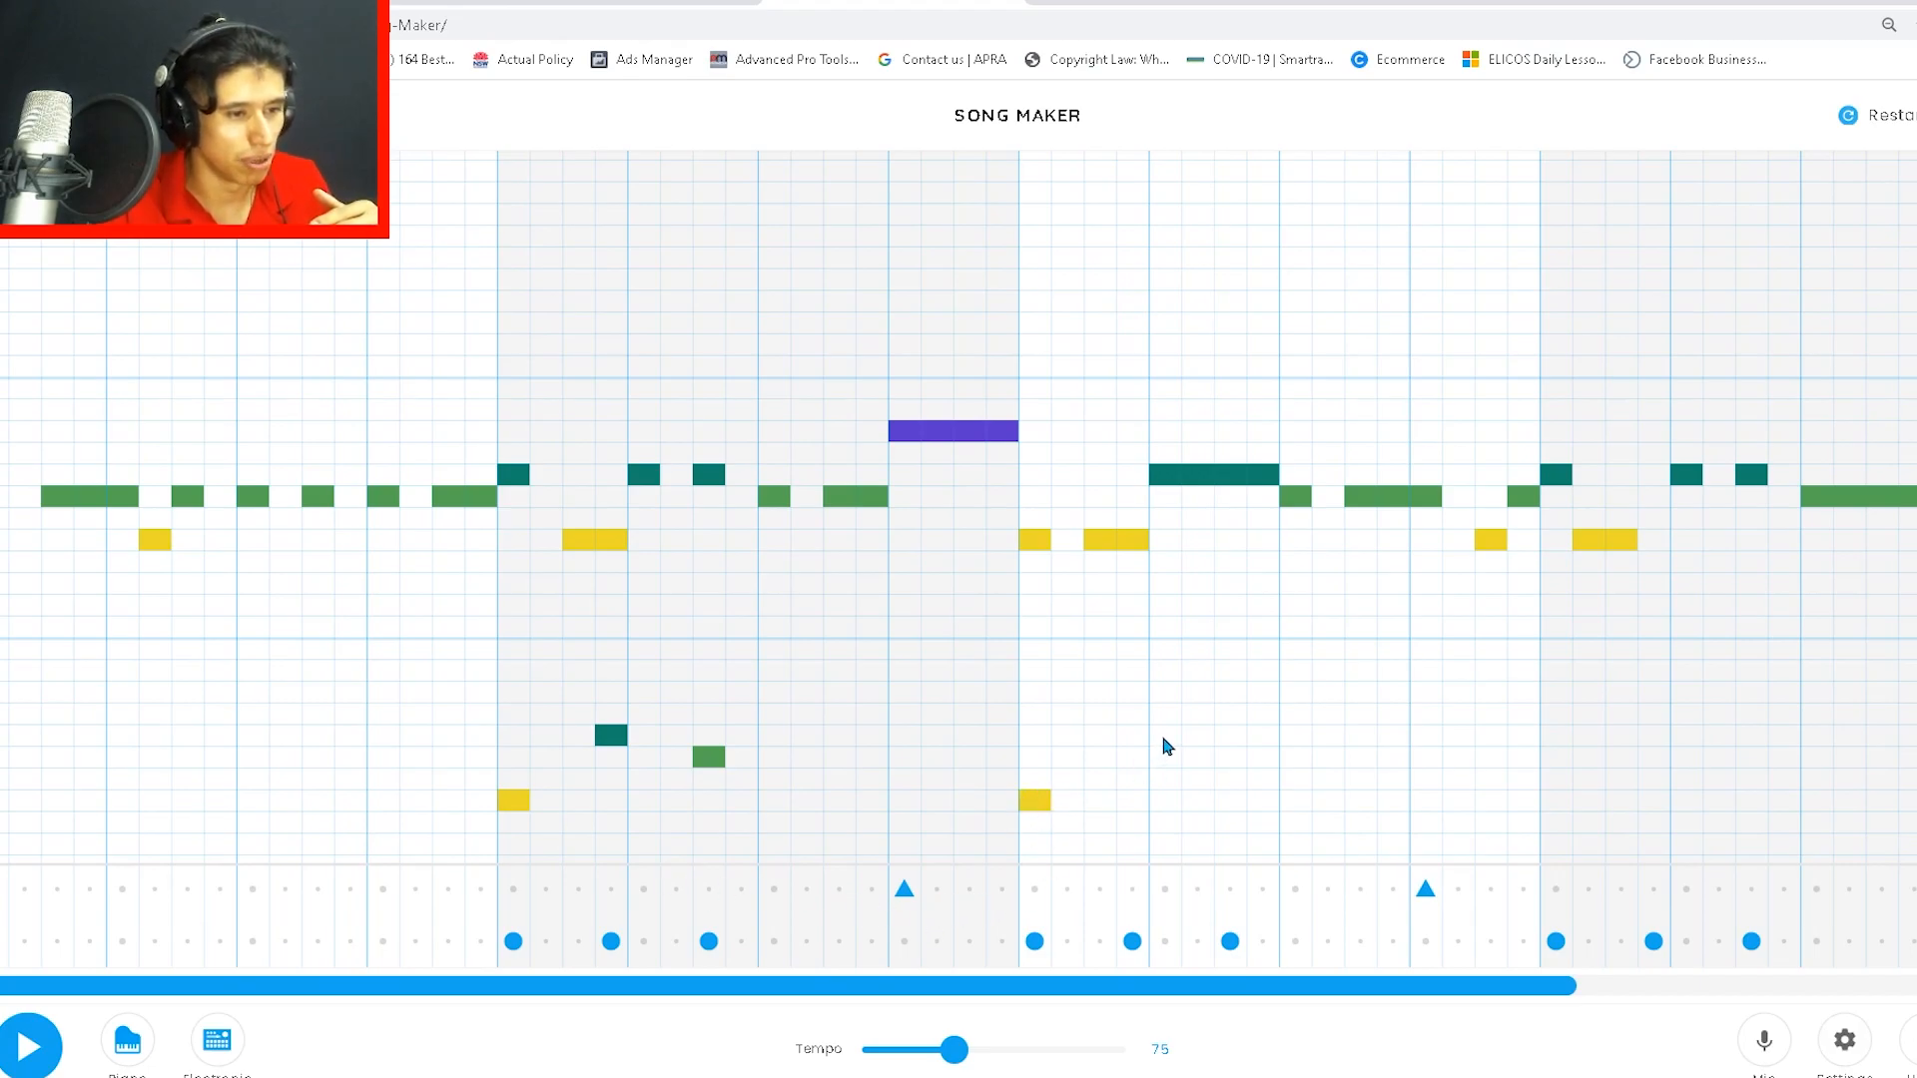
pyautogui.click(1134, 739)
pyautogui.click(1227, 781)
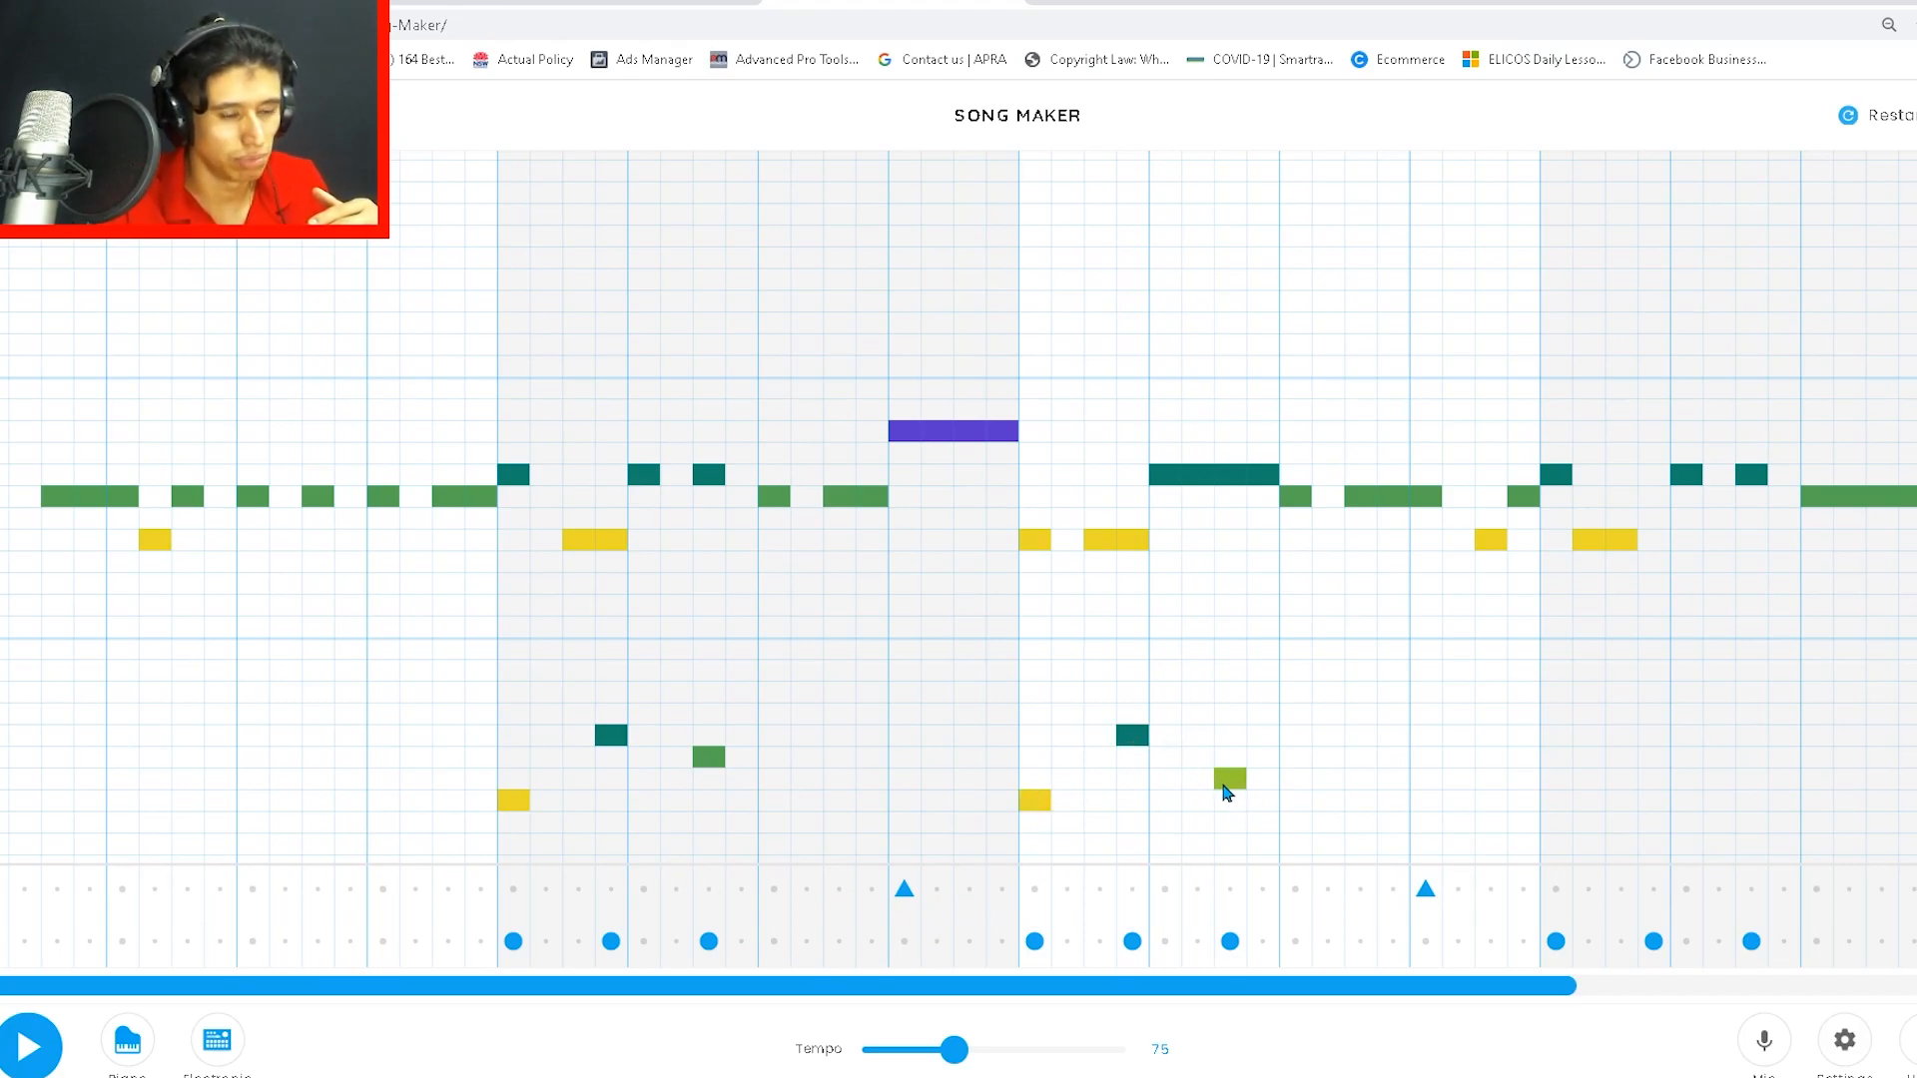
pyautogui.moveTo(1229, 789); pyautogui.dragTo(1231, 759)
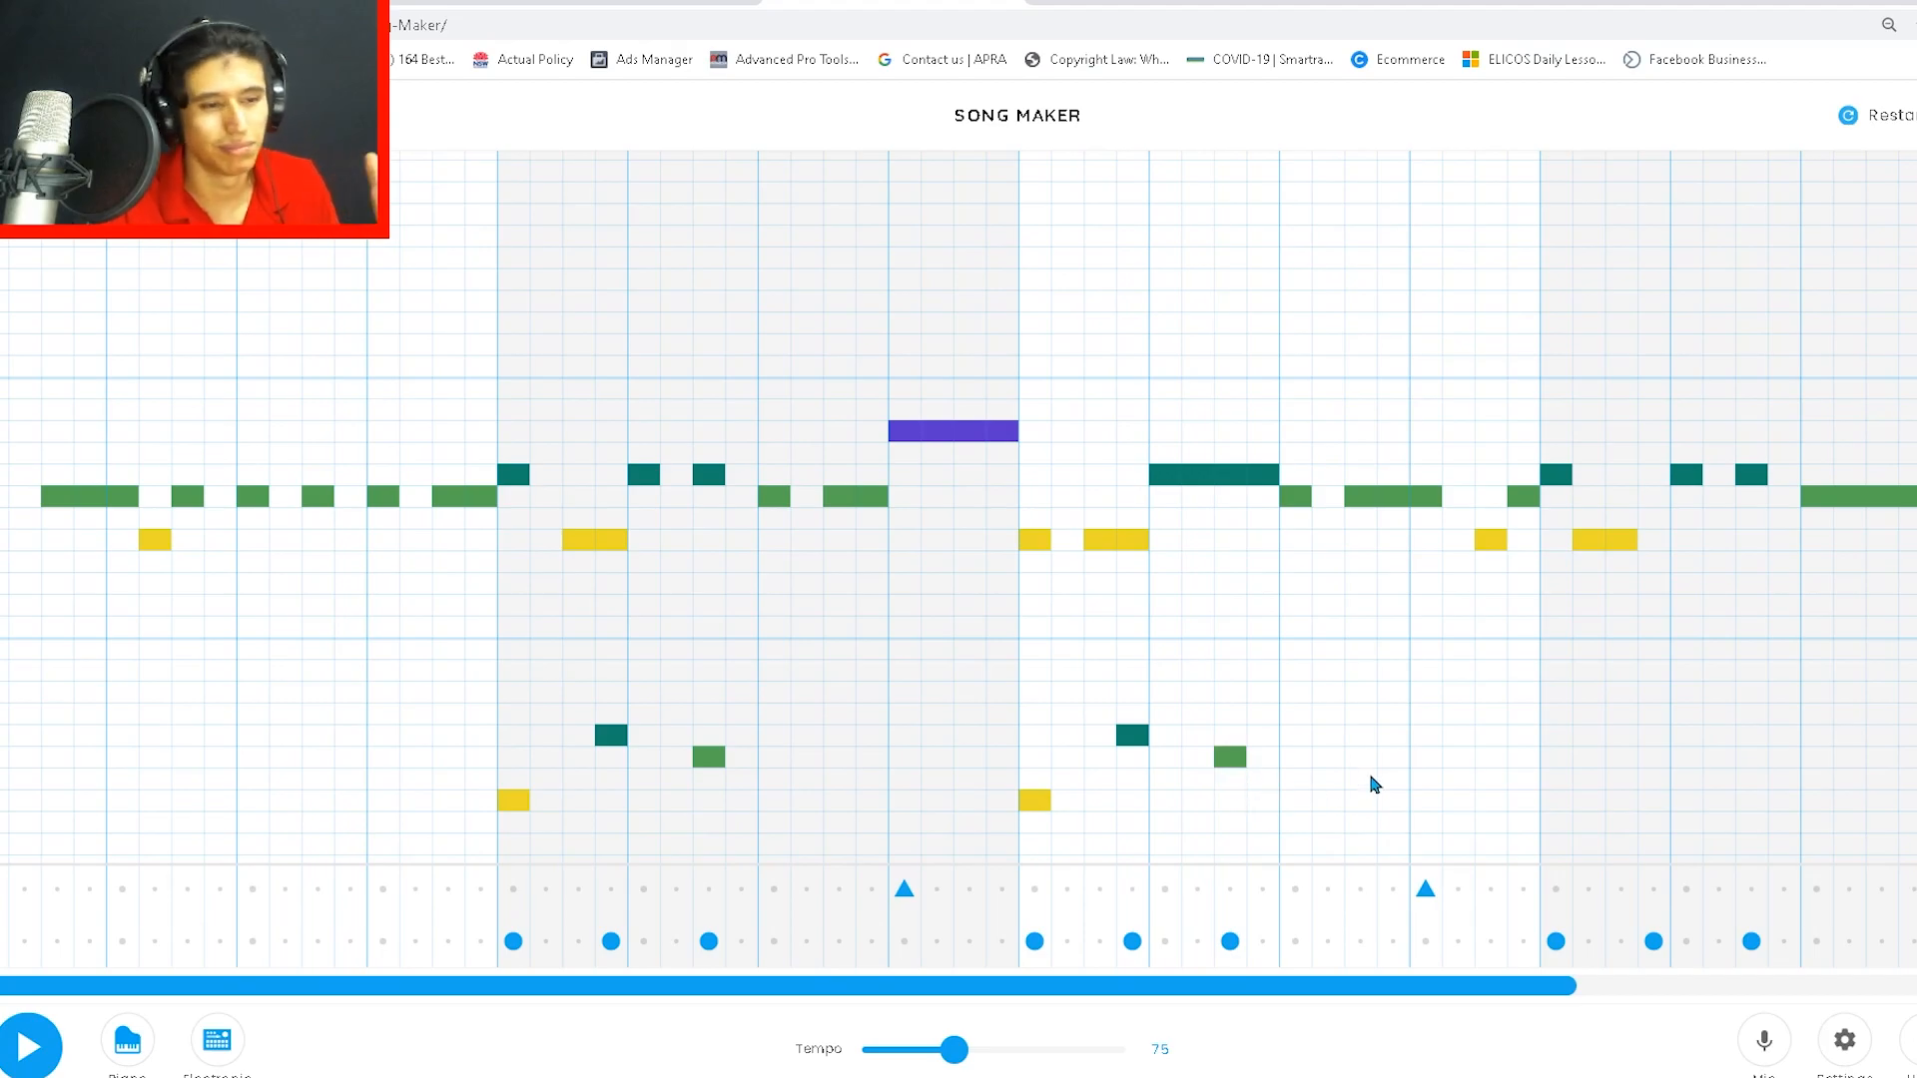
# Step: Add a low purple bass note on bar 3's beat 4 and low yellow, teal and green bass notes across bar 4's first two beats
pyautogui.click(1432, 699)
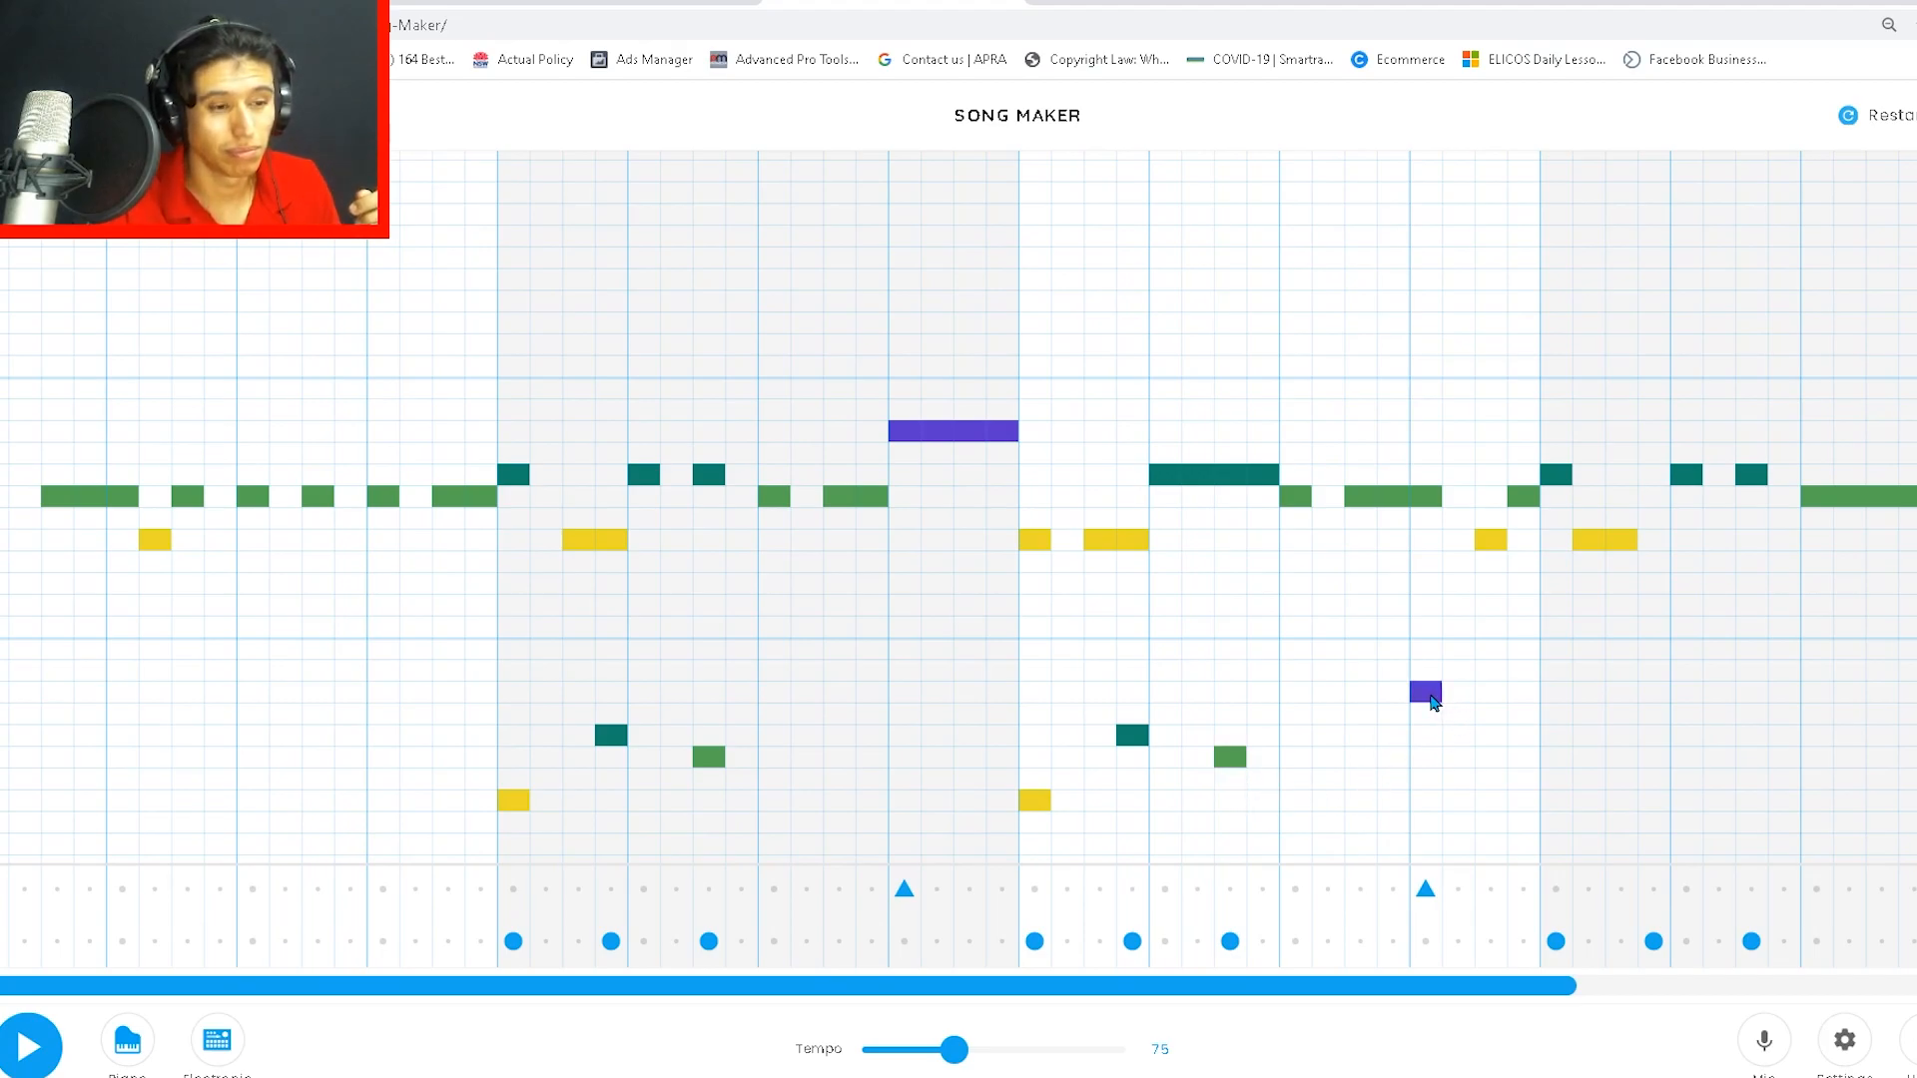
pyautogui.moveTo(1244, 986); pyautogui.dragTo(1481, 999)
pyautogui.click(1254, 809)
pyautogui.click(1321, 736)
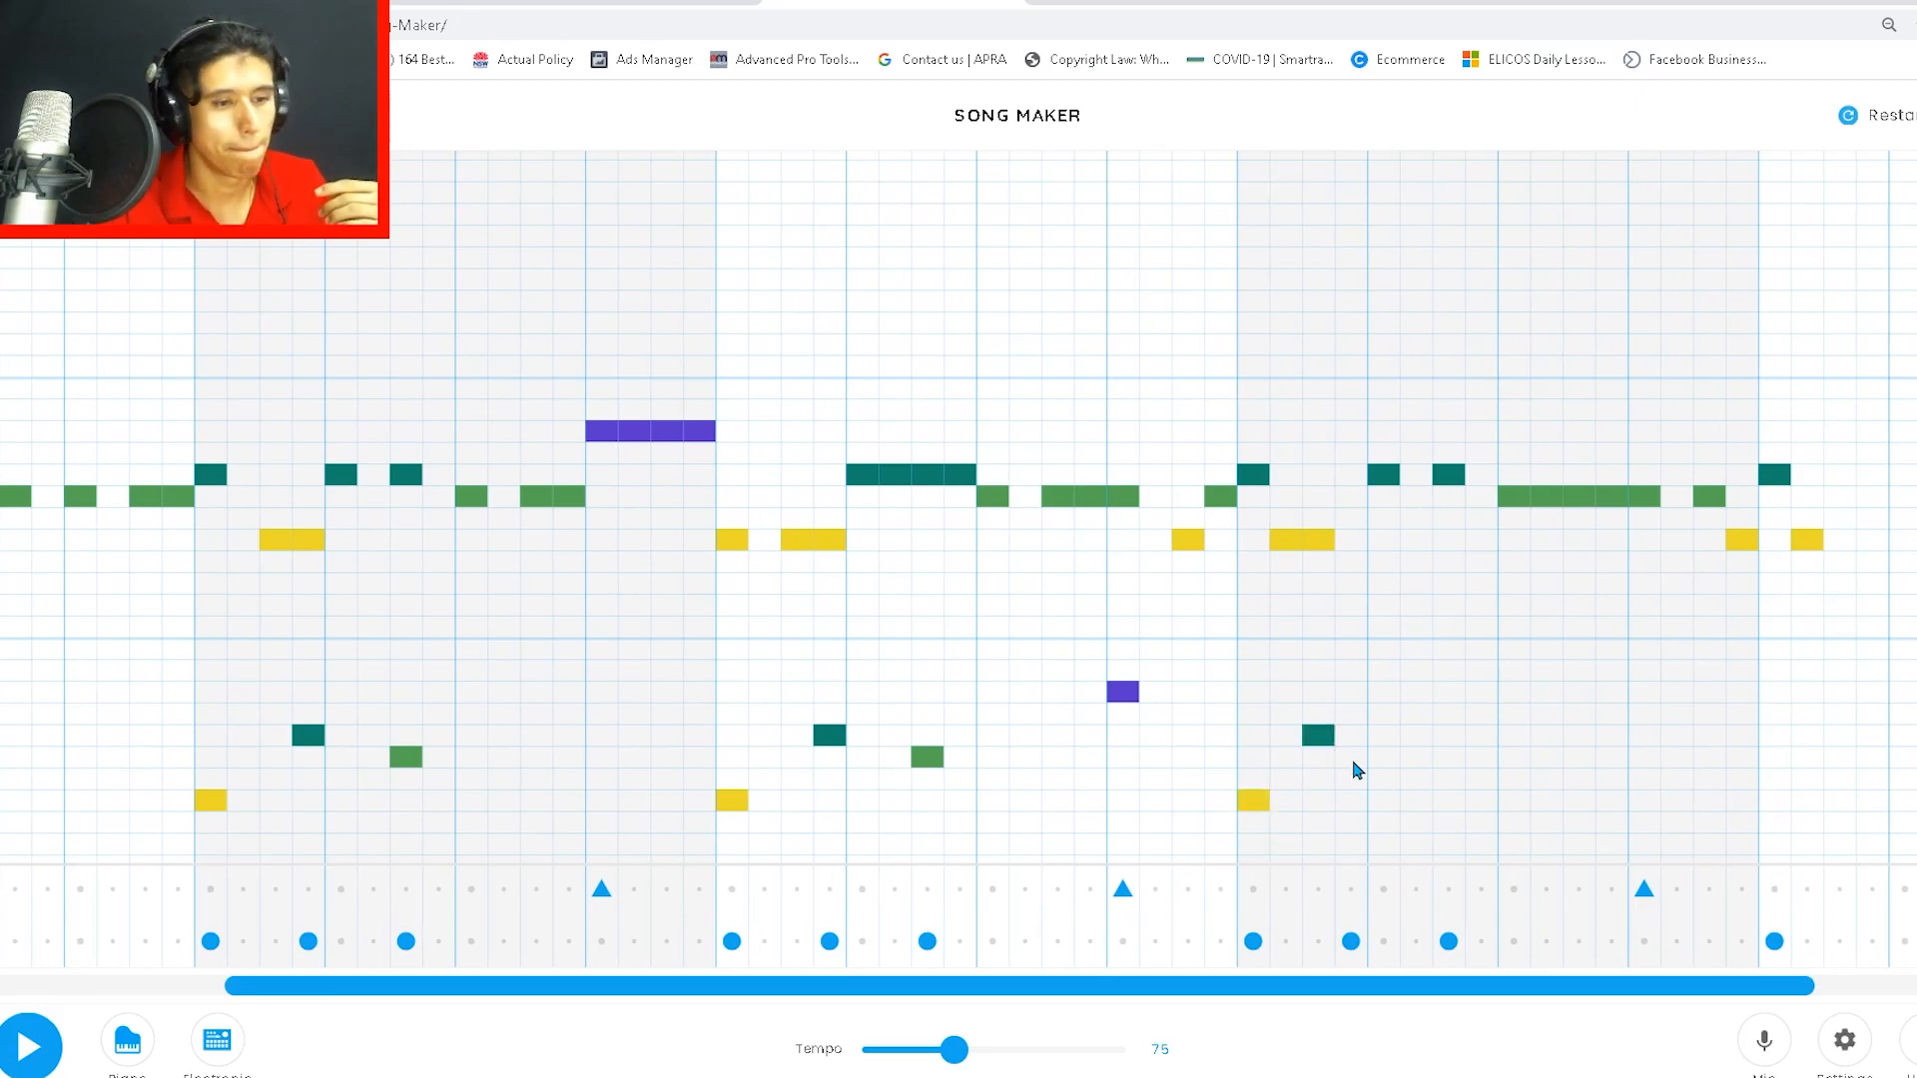
pyautogui.click(1386, 781)
pyautogui.click(1448, 778)
pyautogui.click(1448, 757)
pyautogui.click(1386, 781)
pyautogui.click(1448, 779)
pyautogui.moveTo(1623, 986); pyautogui.dragTo(1817, 986)
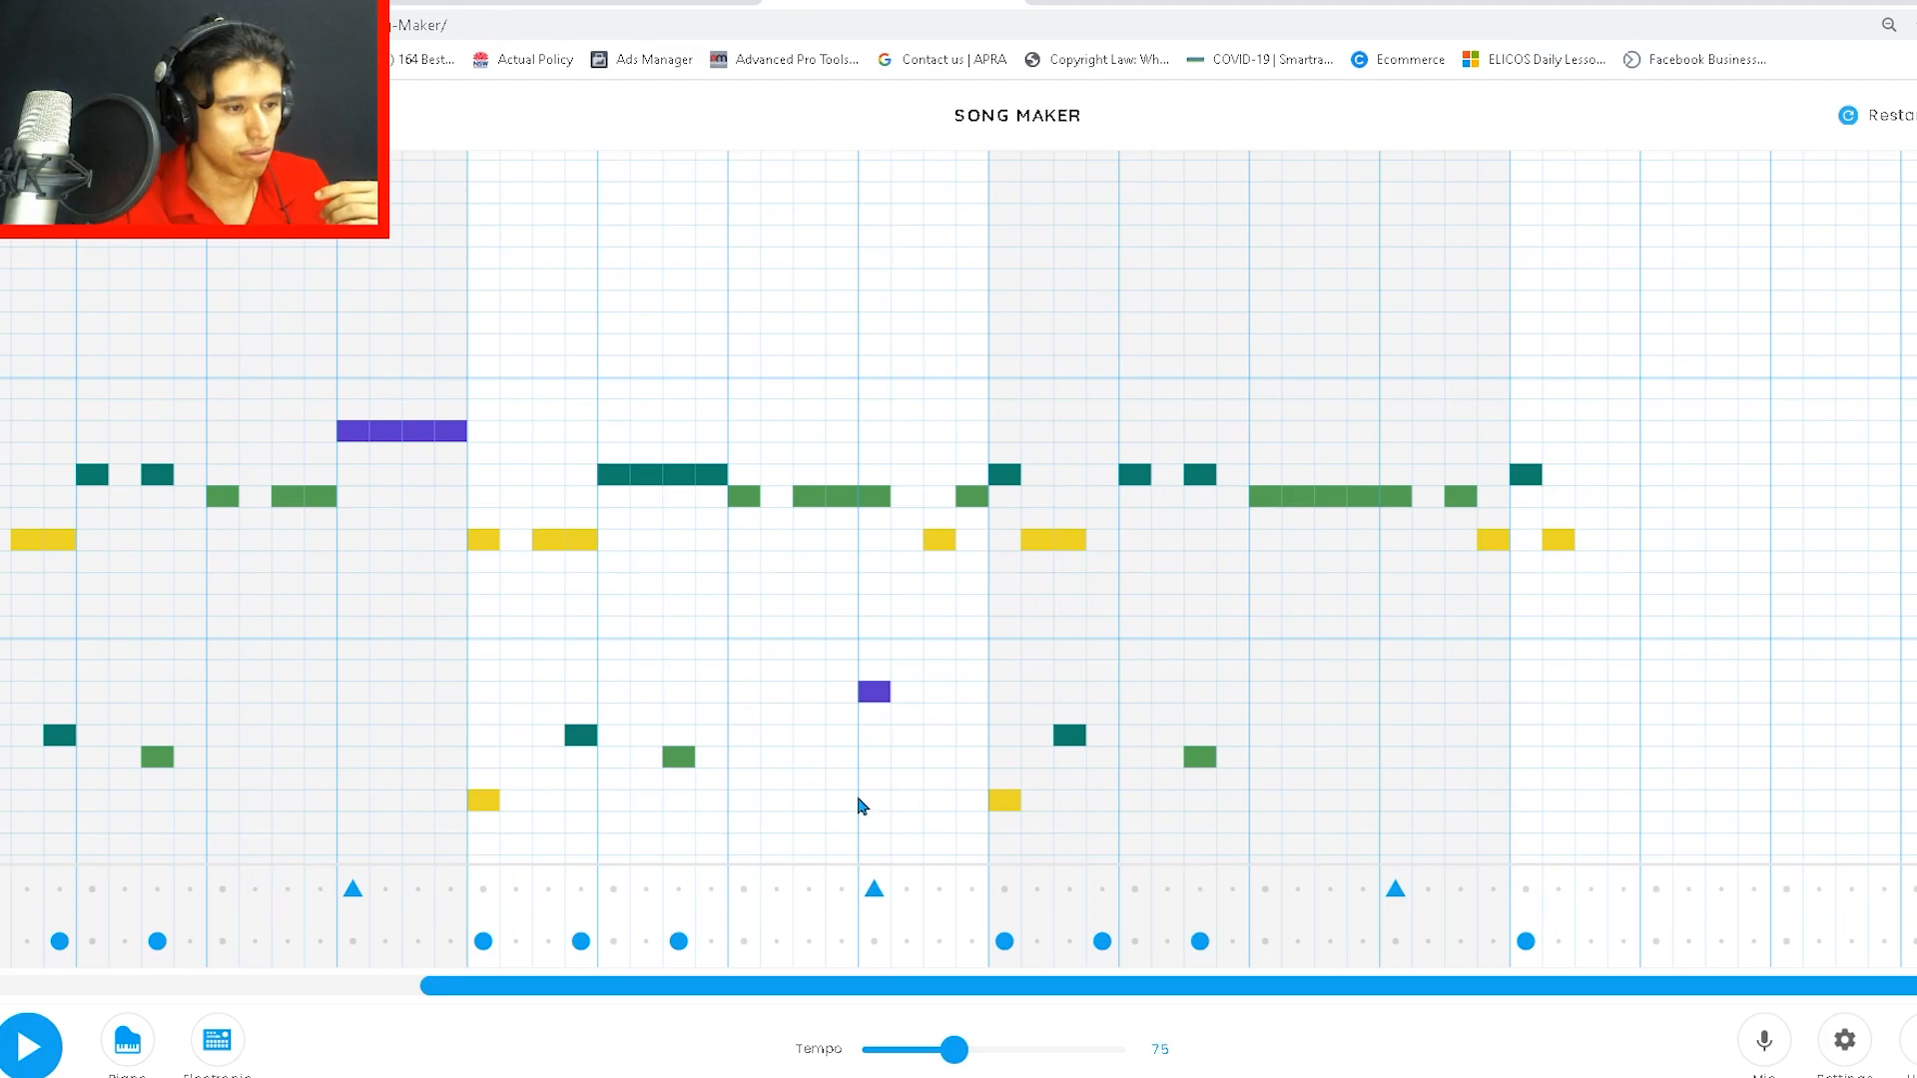
# Step: Try moving bar 4's low teal note to beat 2's first step and its low green note to beat 3's third step
pyautogui.click(1134, 735)
pyautogui.click(1070, 735)
pyautogui.click(1201, 757)
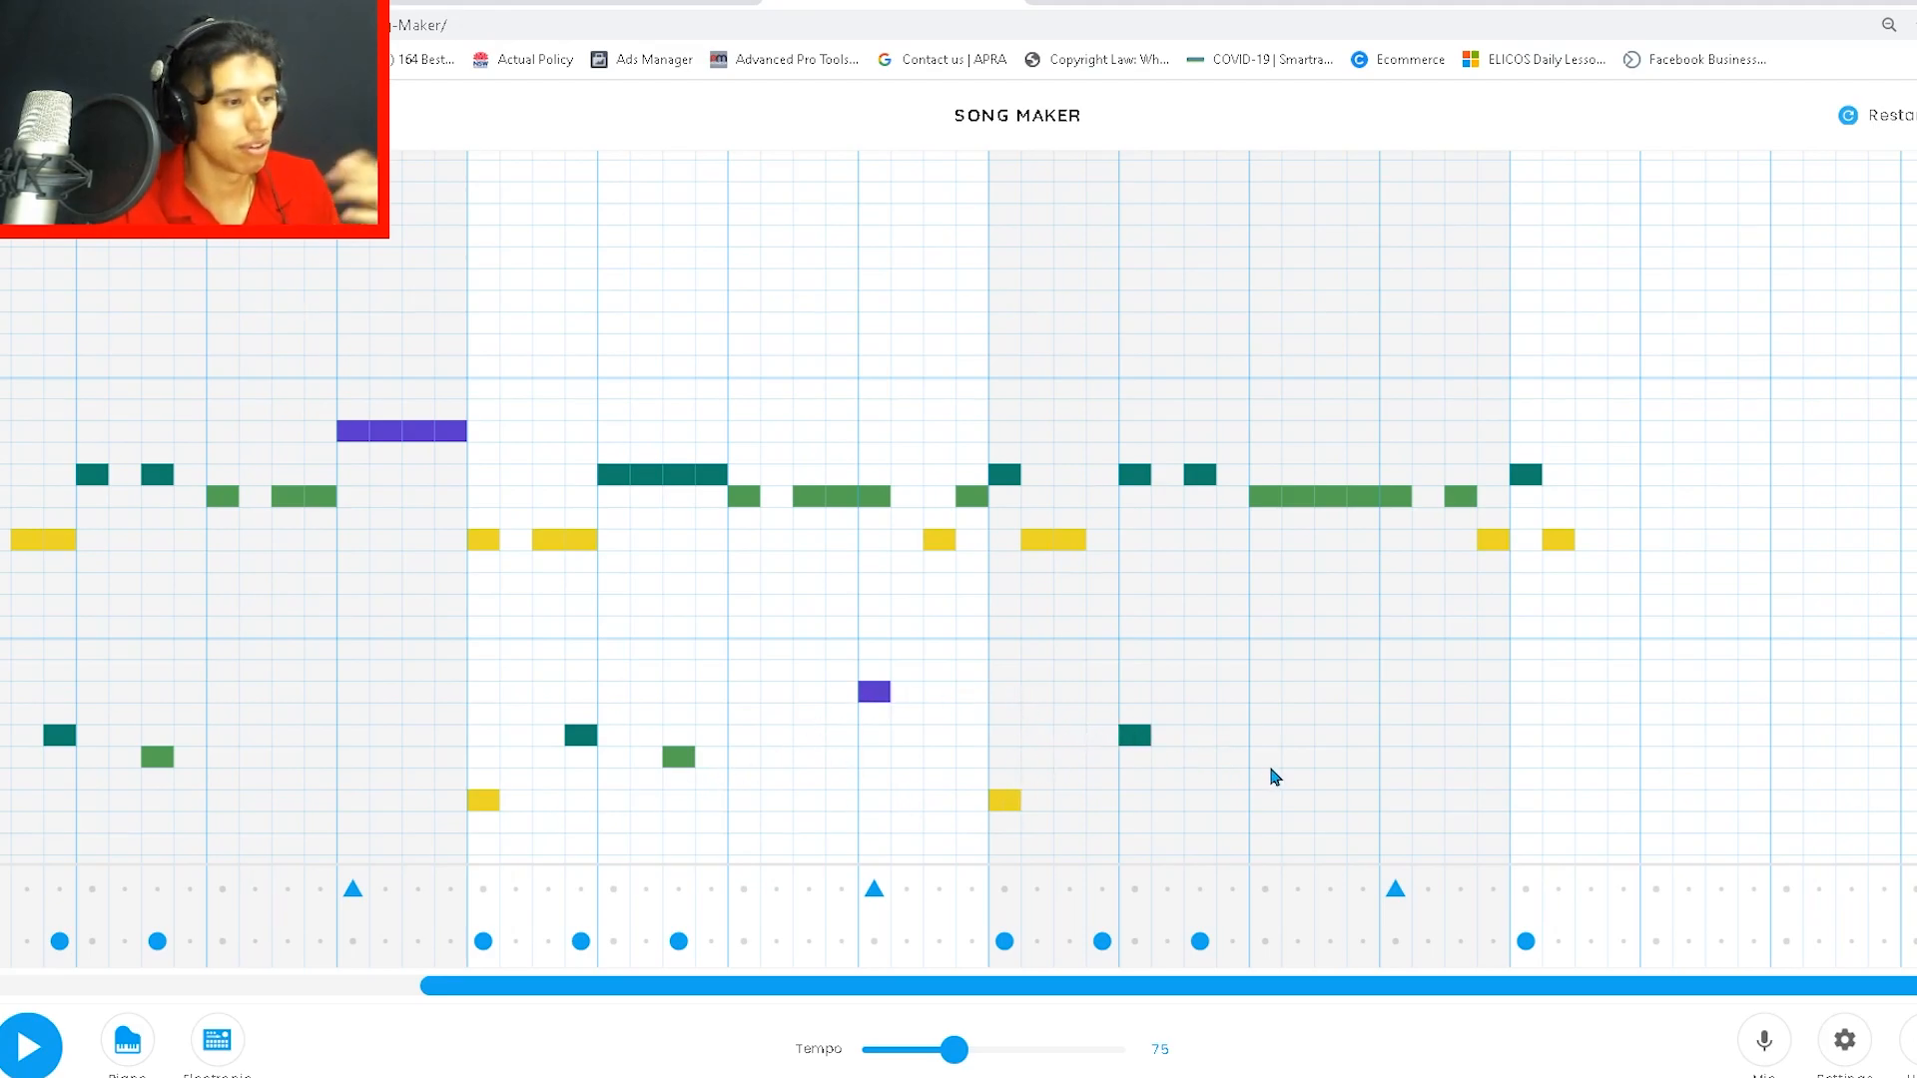
pyautogui.click(1331, 769)
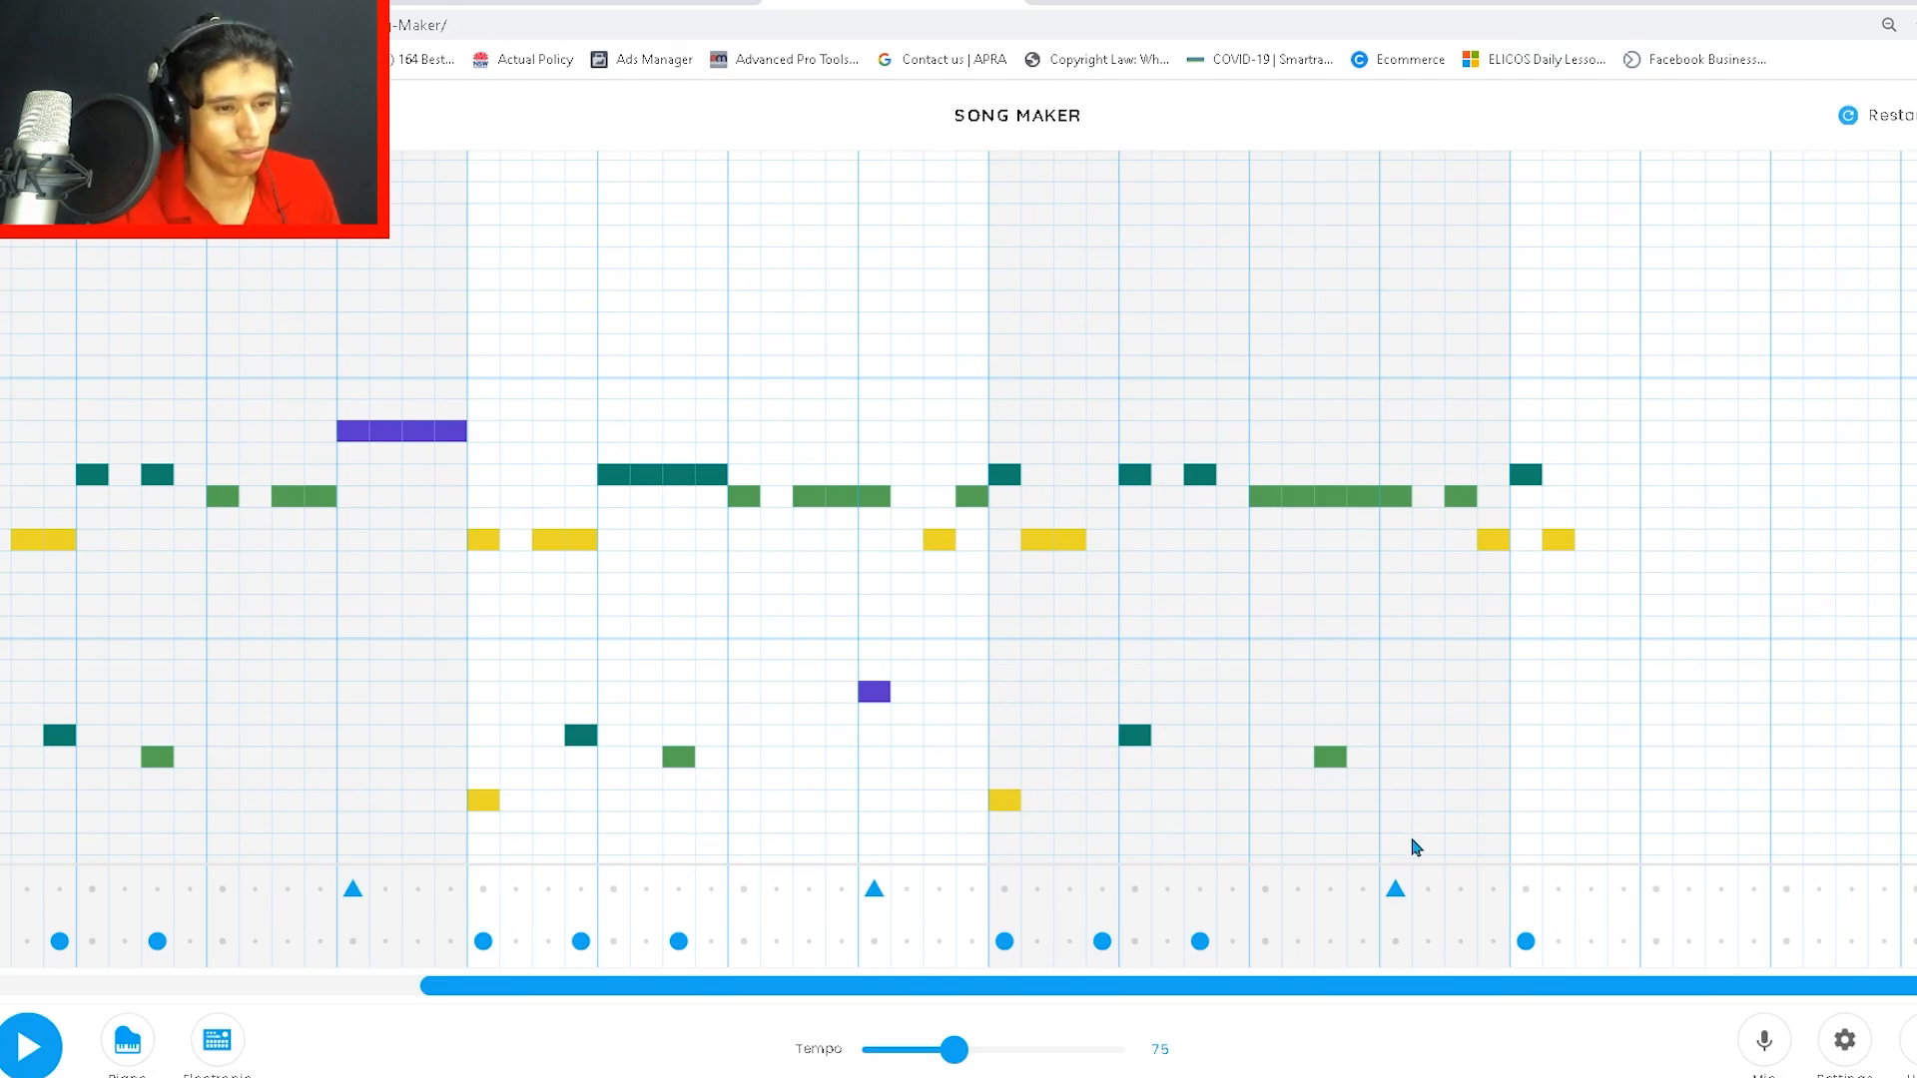
# Step: Add a low yellow note on bar 5's first step and move bar 4's low teal and green notes above its second and third percussion circles
pyautogui.moveTo(1169, 988); pyautogui.dragTo(1306, 989)
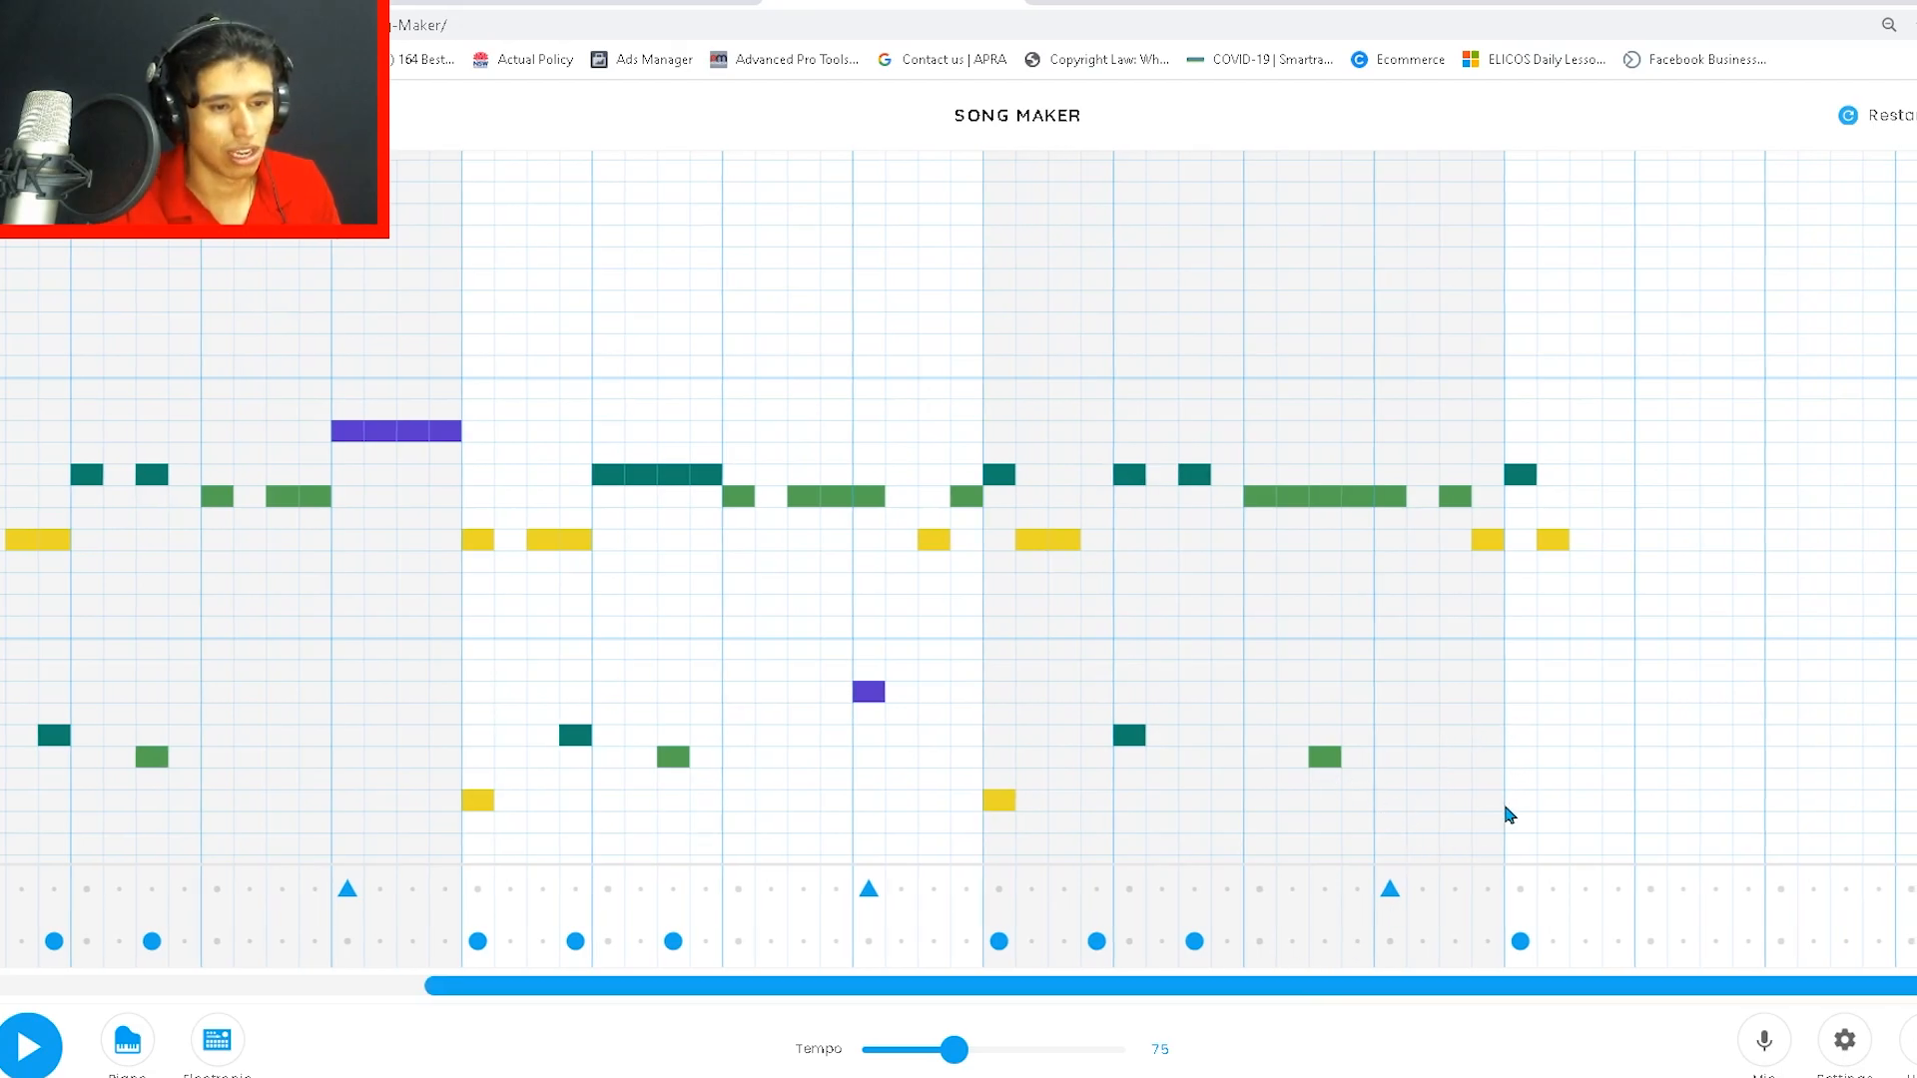
pyautogui.click(1526, 819)
pyautogui.moveTo(759, 989)
pyautogui.mouseDown()
pyautogui.moveTo(324, 1040)
pyautogui.moveTo(734, 1043)
pyautogui.moveTo(788, 1010)
pyautogui.mouseUp()
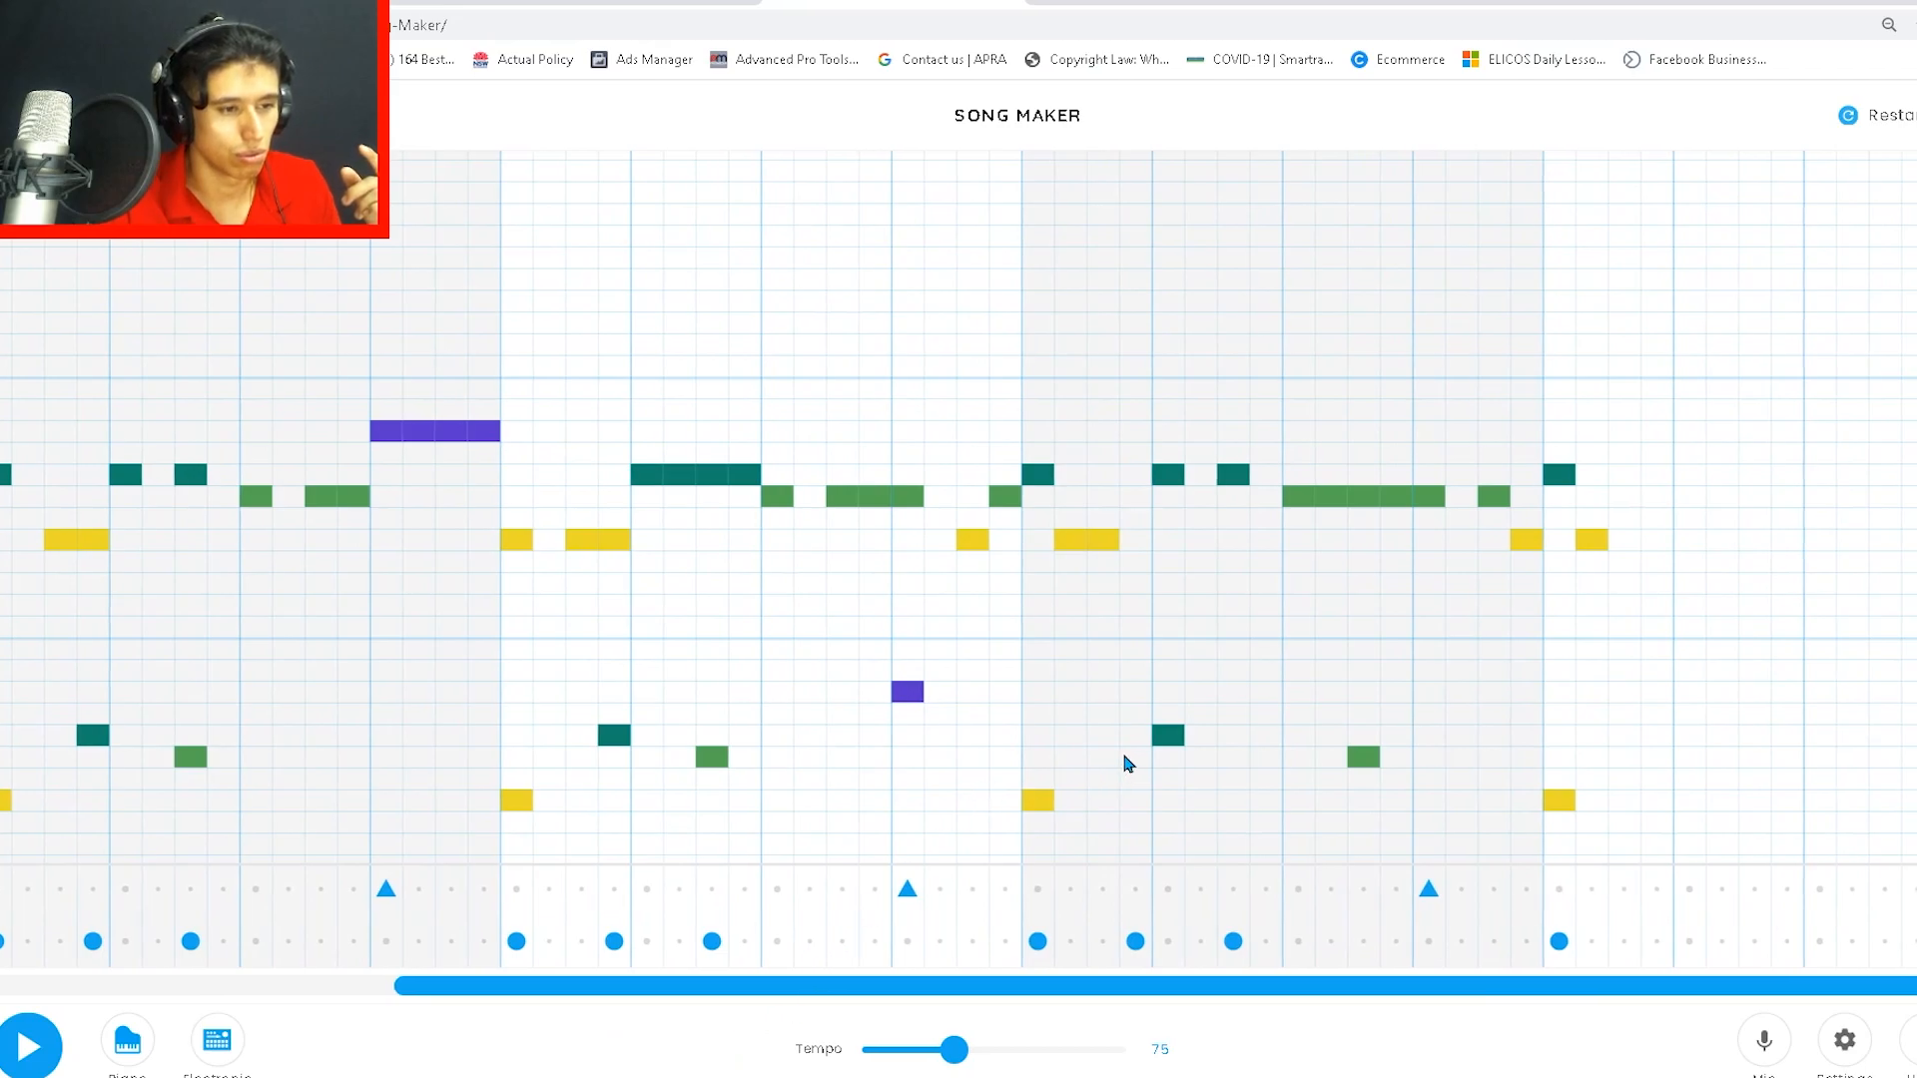
pyautogui.click(1158, 739)
pyautogui.click(1236, 779)
pyautogui.moveTo(1238, 779); pyautogui.dragTo(1238, 757)
pyautogui.click(1374, 760)
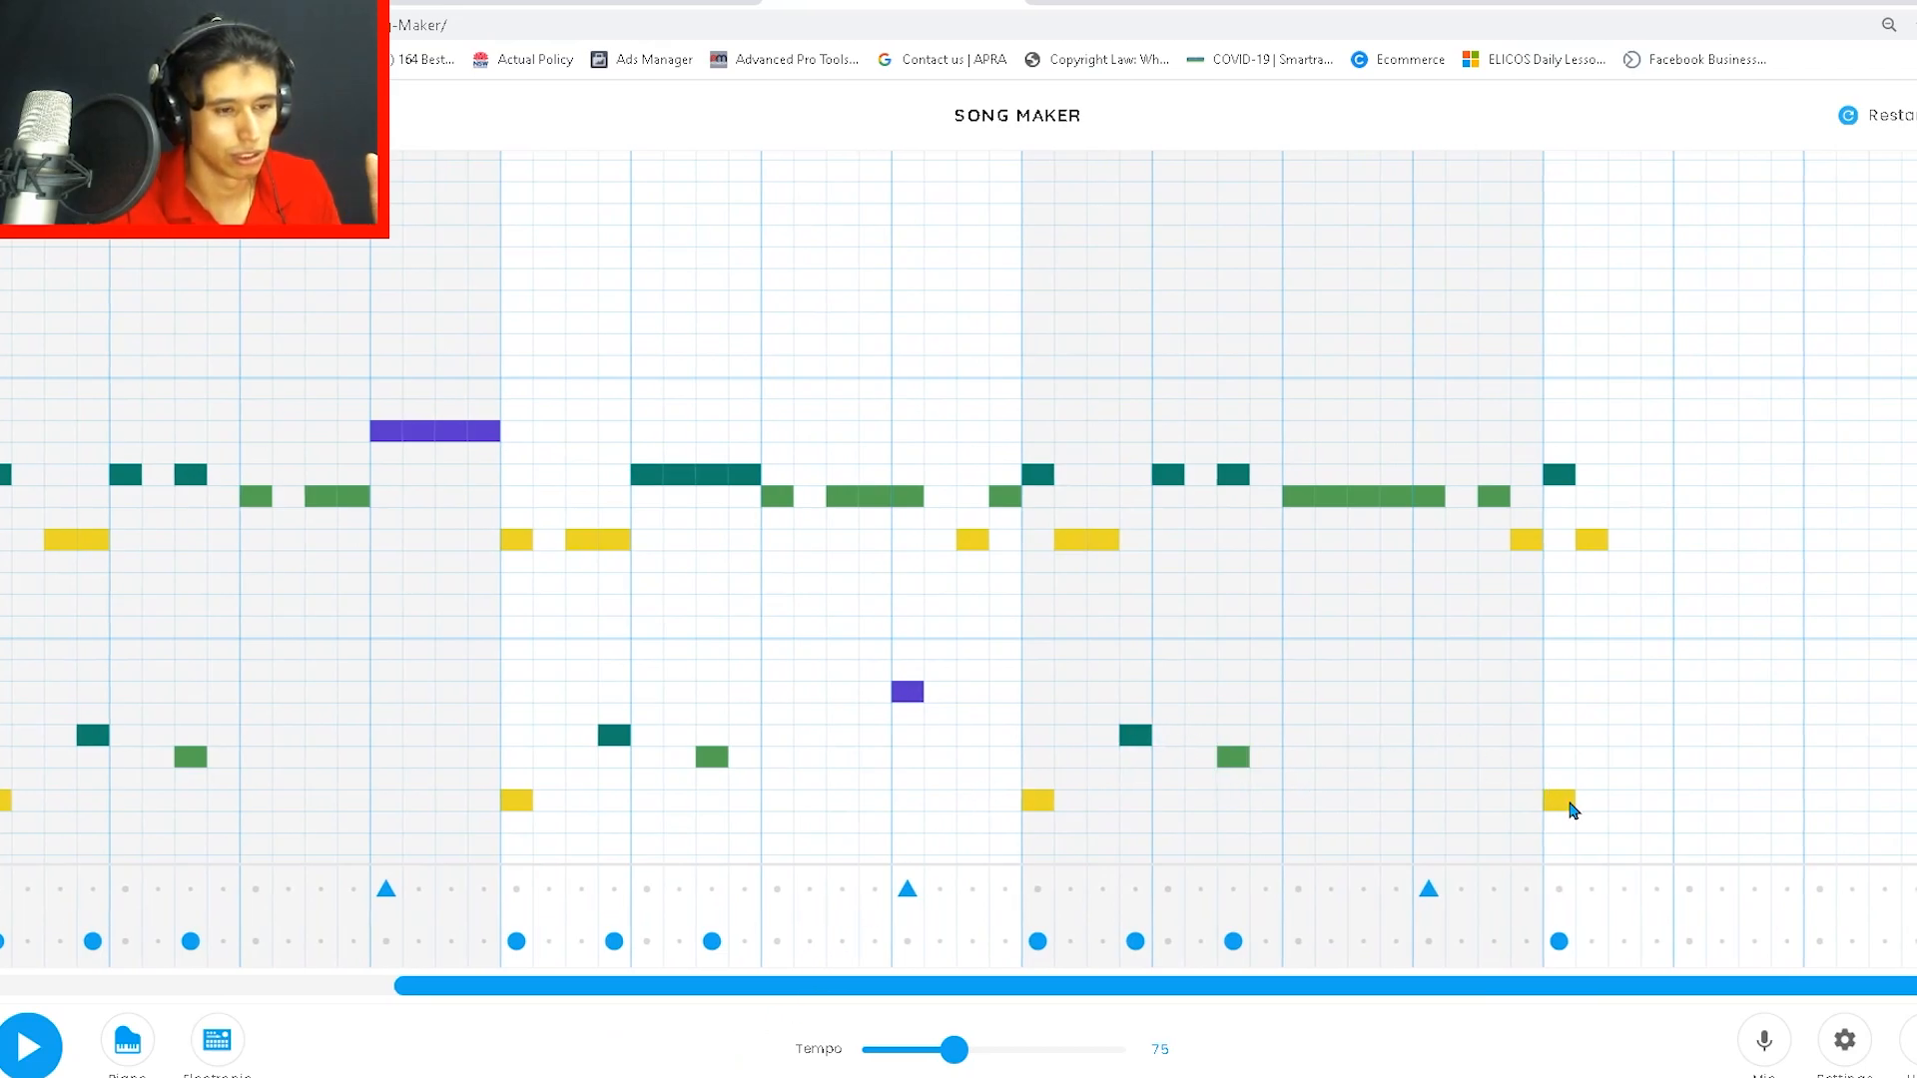
# Step: Play the song and complete bar 5's opening with a circle and low yellow note on step 2 and triangles on steps 1 and 2
pyautogui.click(32, 1045)
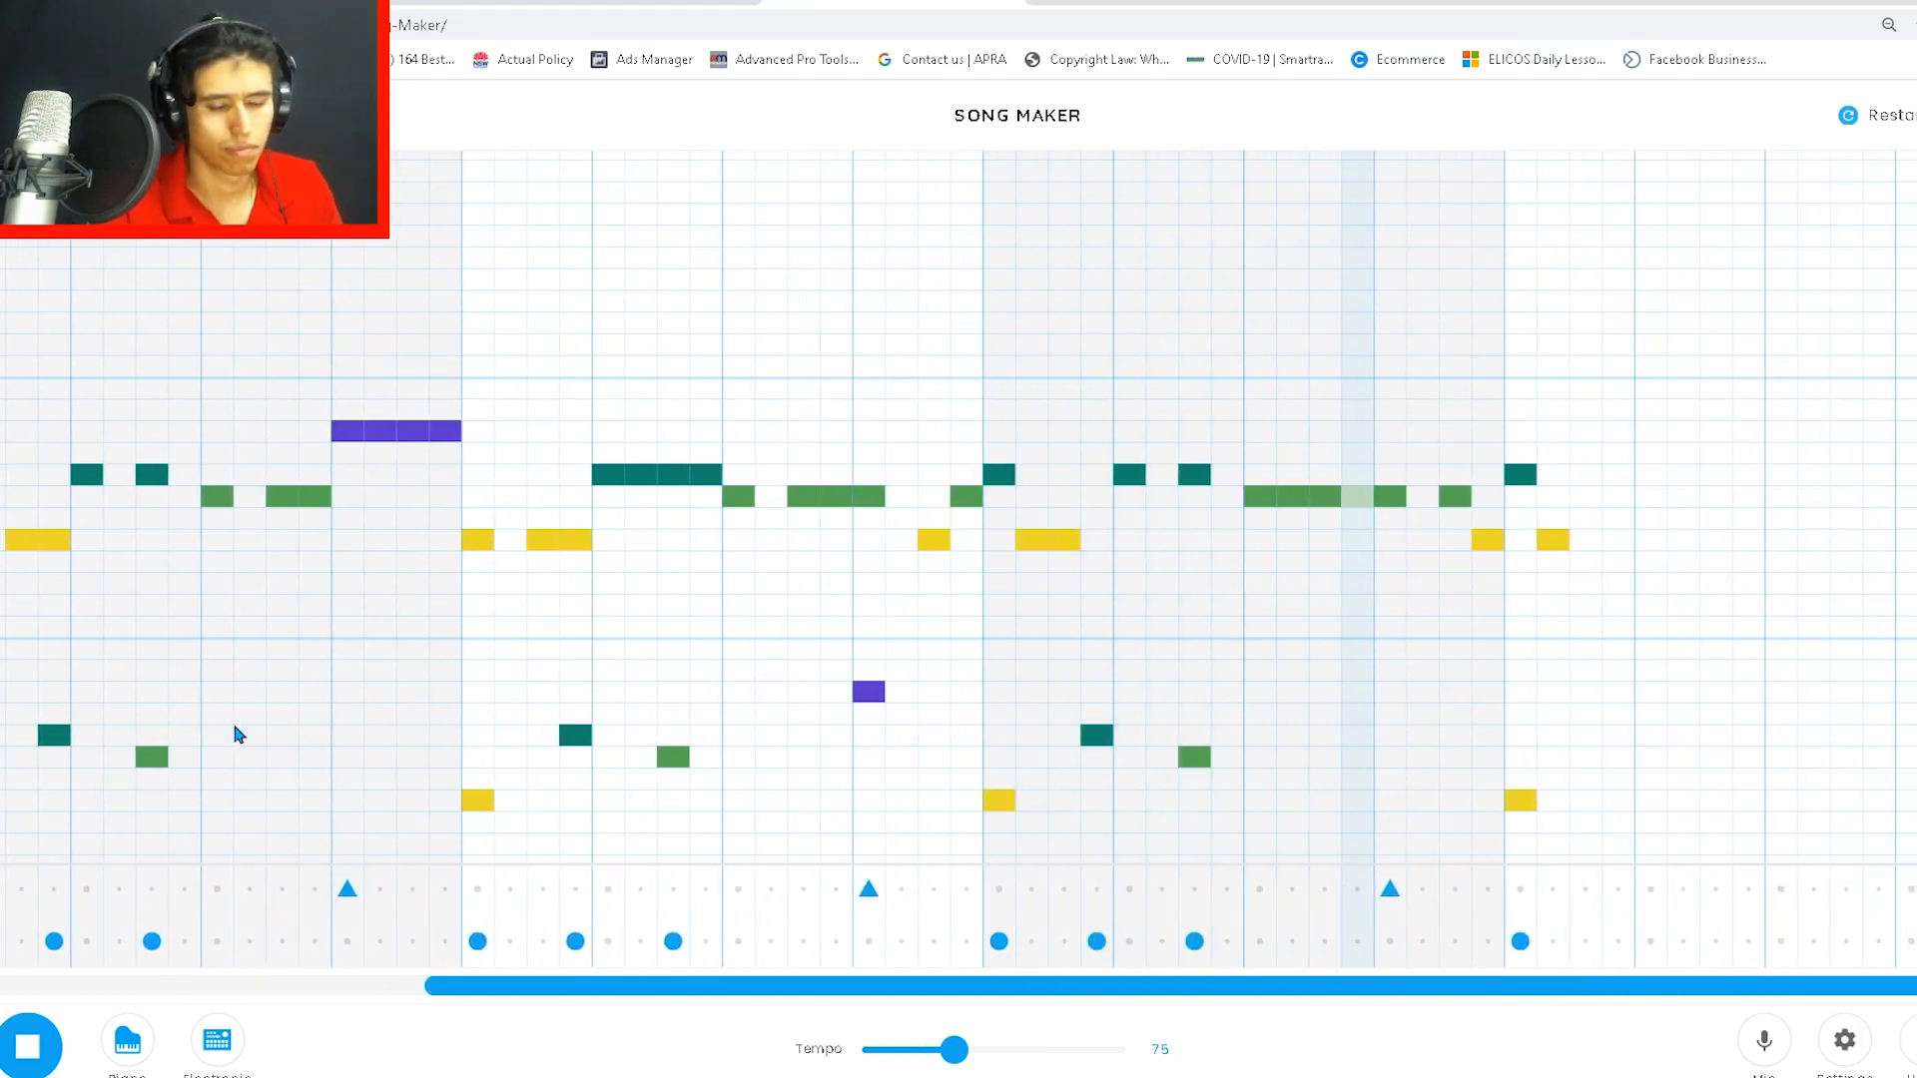
pyautogui.press('space')
pyautogui.click(1552, 940)
pyautogui.click(1553, 800)
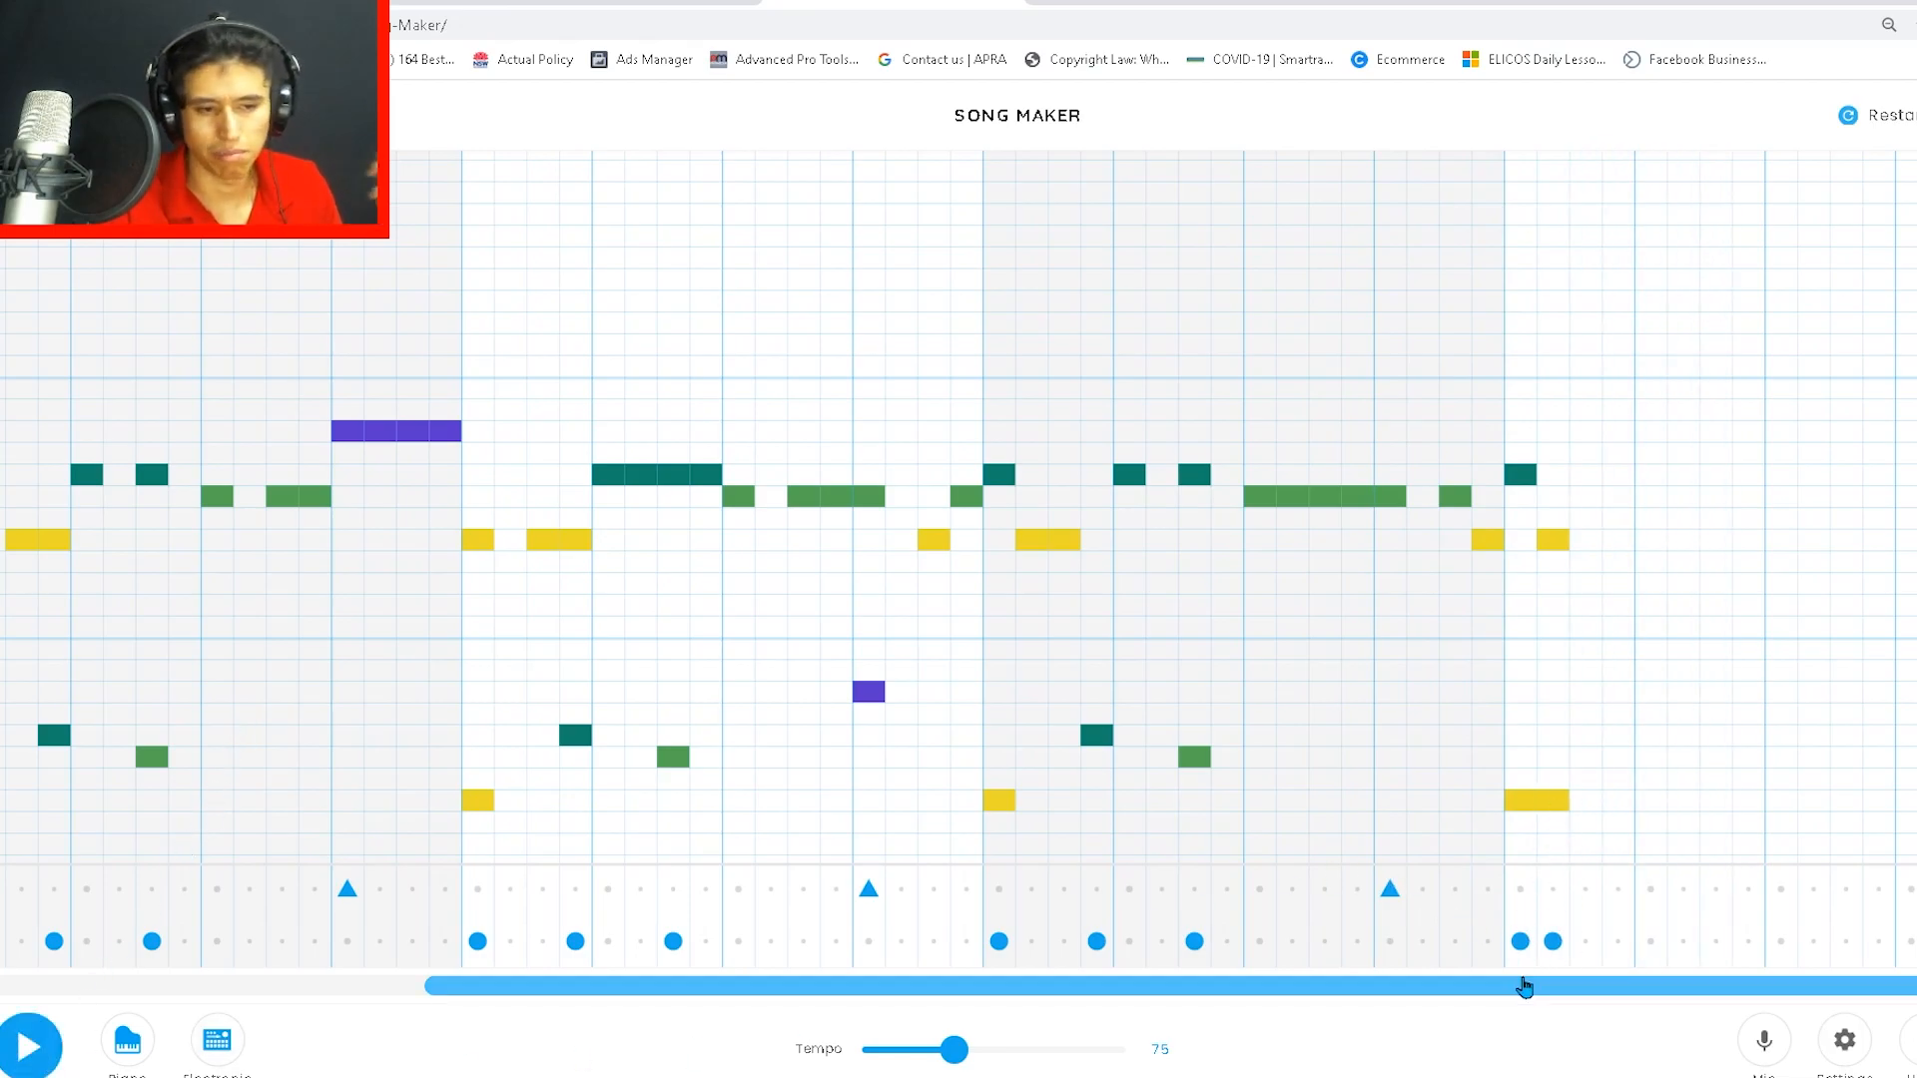
pyautogui.click(1520, 888)
pyautogui.click(1553, 889)
# Step: Add bar 2 triangles on beat 1's second and third steps, beat 2's second and fourth, all of beat 3, and beat 4's last two
pyautogui.moveTo(732, 996); pyautogui.dragTo(379, 1031)
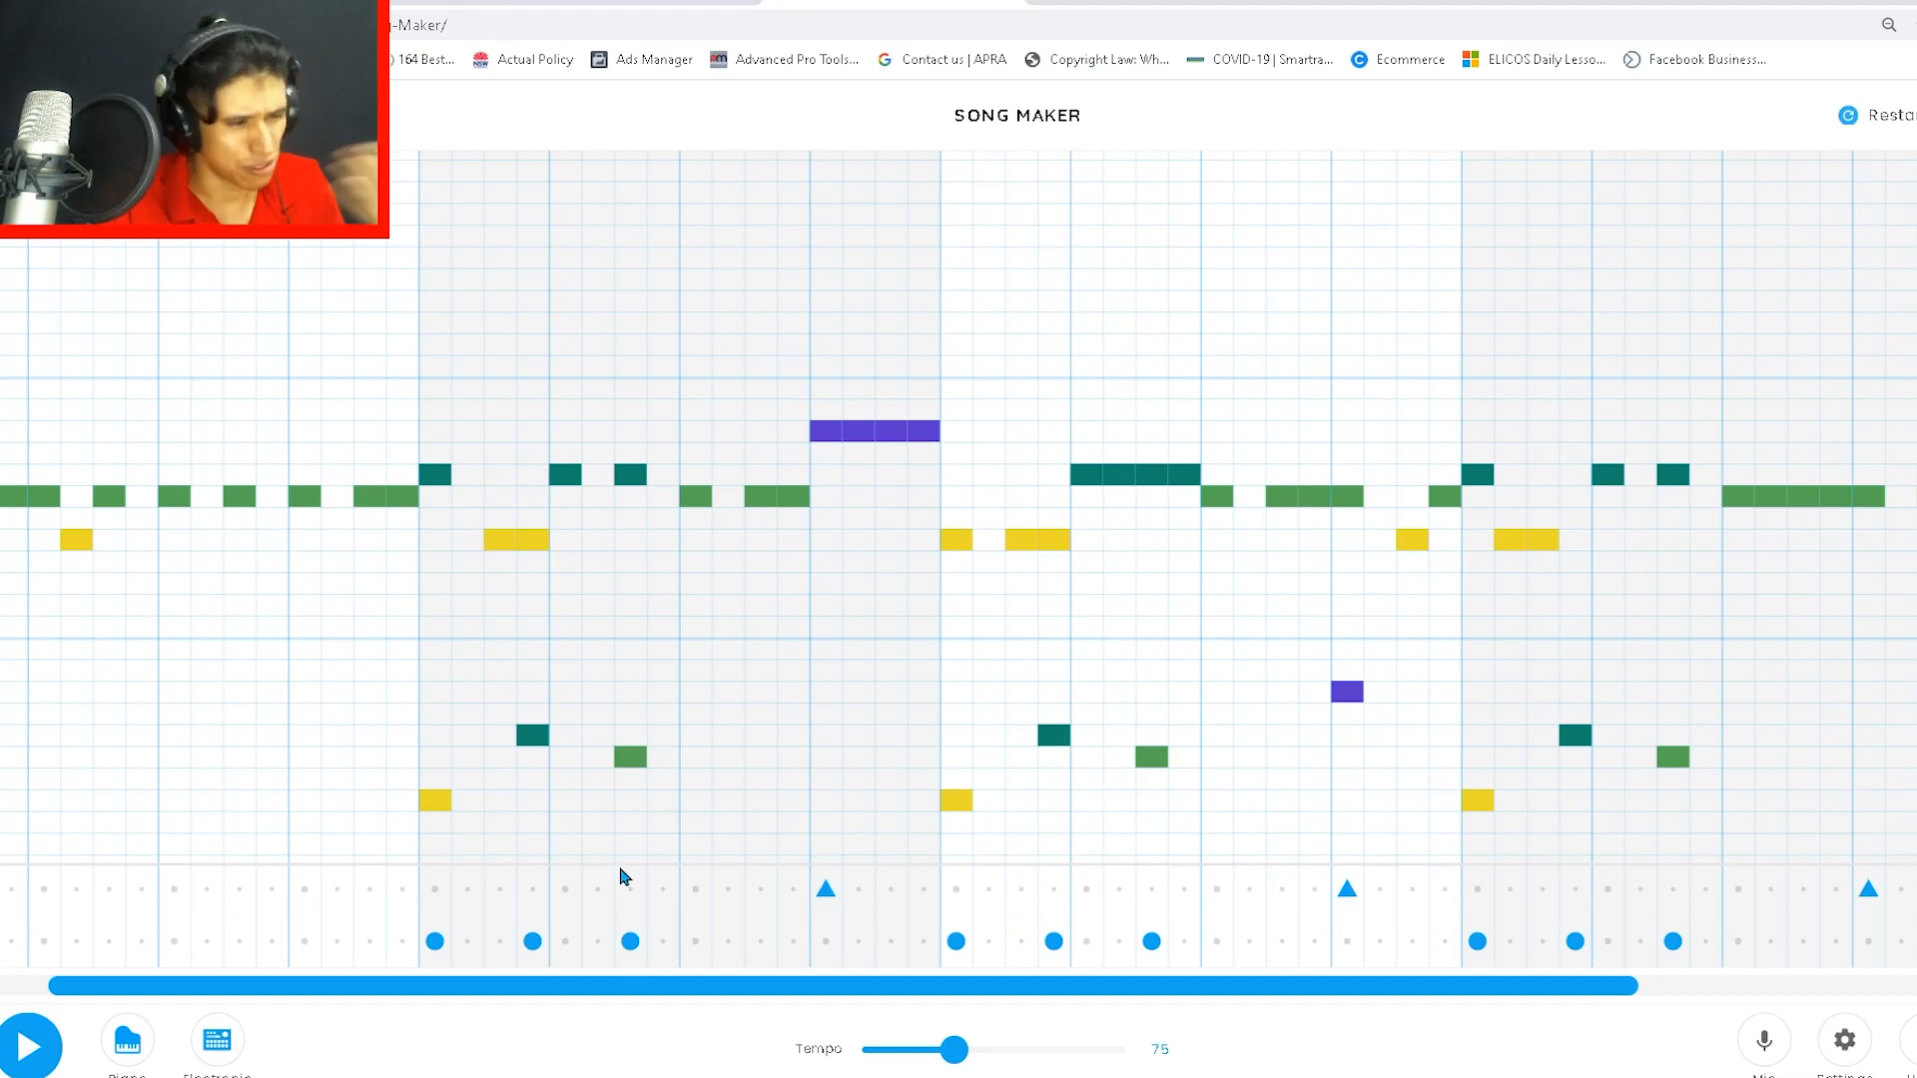
pyautogui.click(465, 892)
pyautogui.click(502, 893)
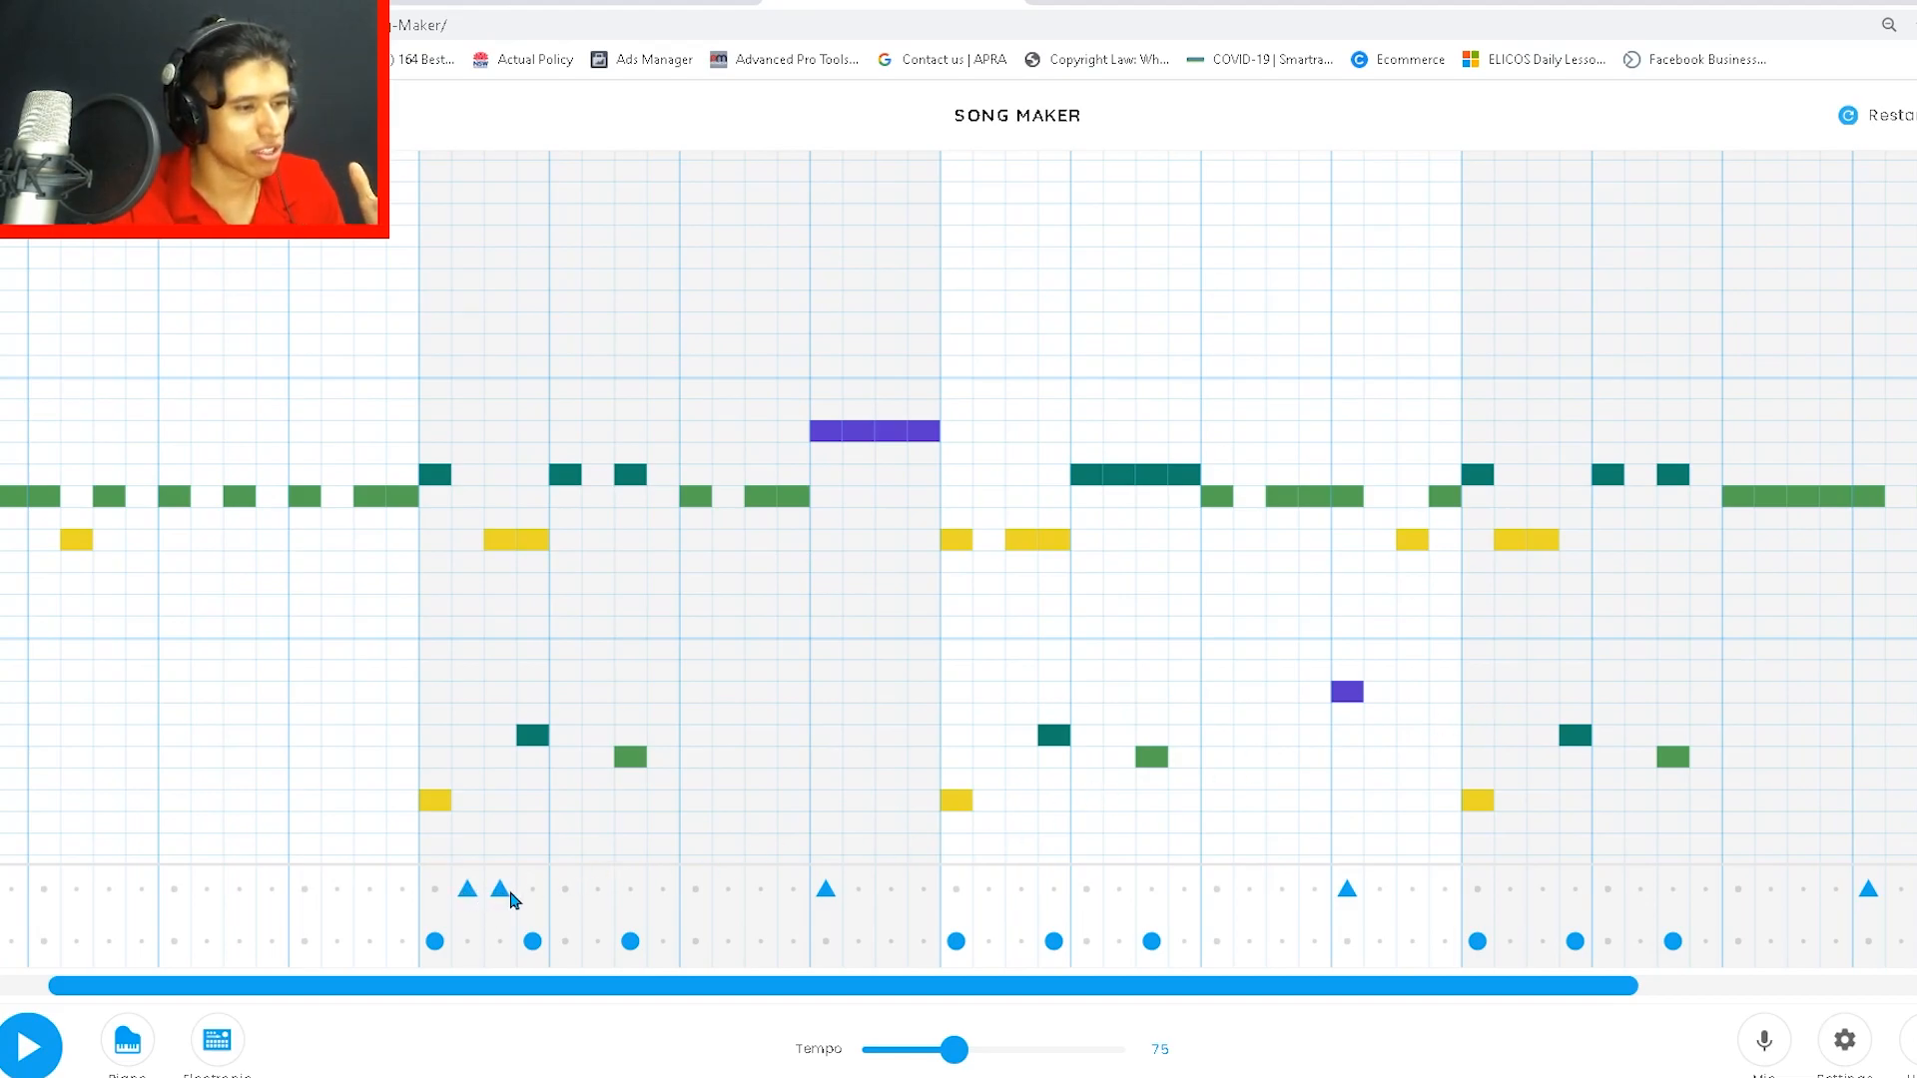
pyautogui.click(663, 891)
pyautogui.click(696, 891)
pyautogui.click(728, 891)
pyautogui.click(761, 891)
pyautogui.click(793, 891)
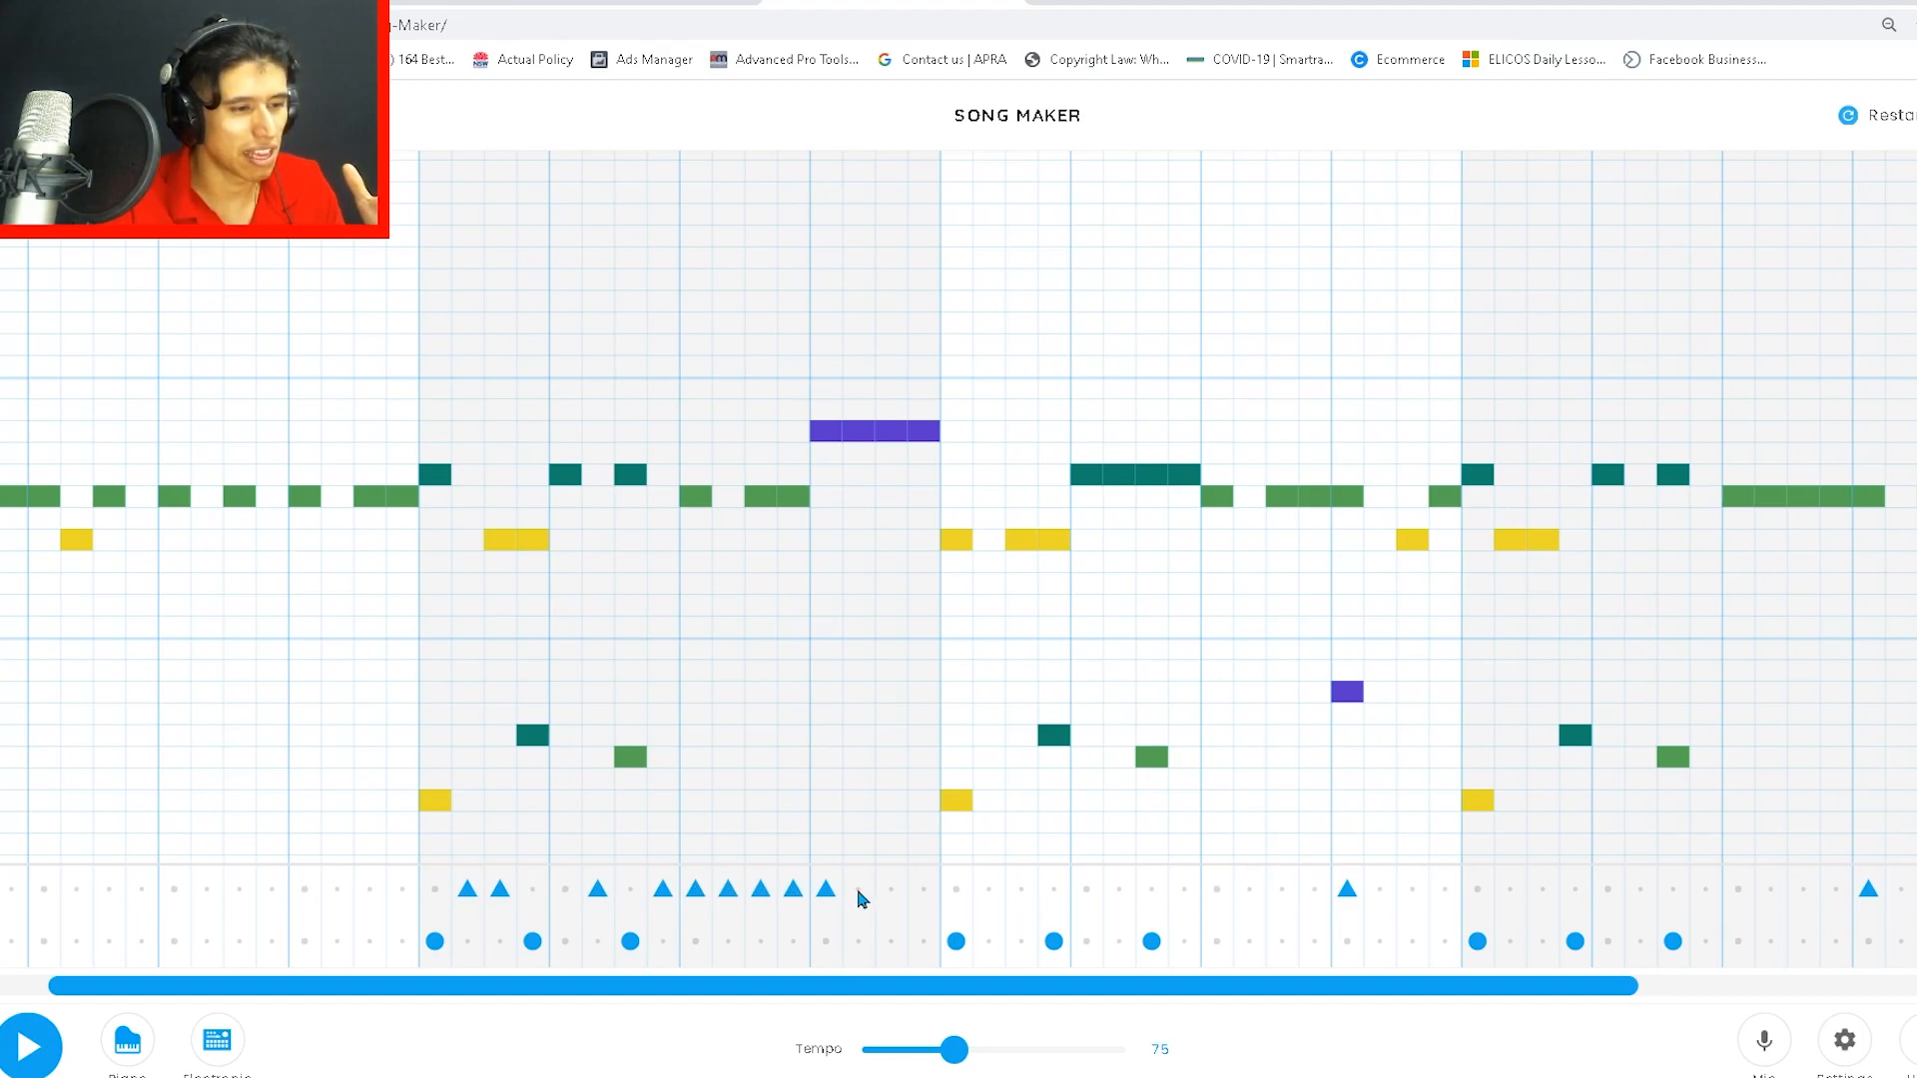
pyautogui.click(891, 891)
pyautogui.click(923, 891)
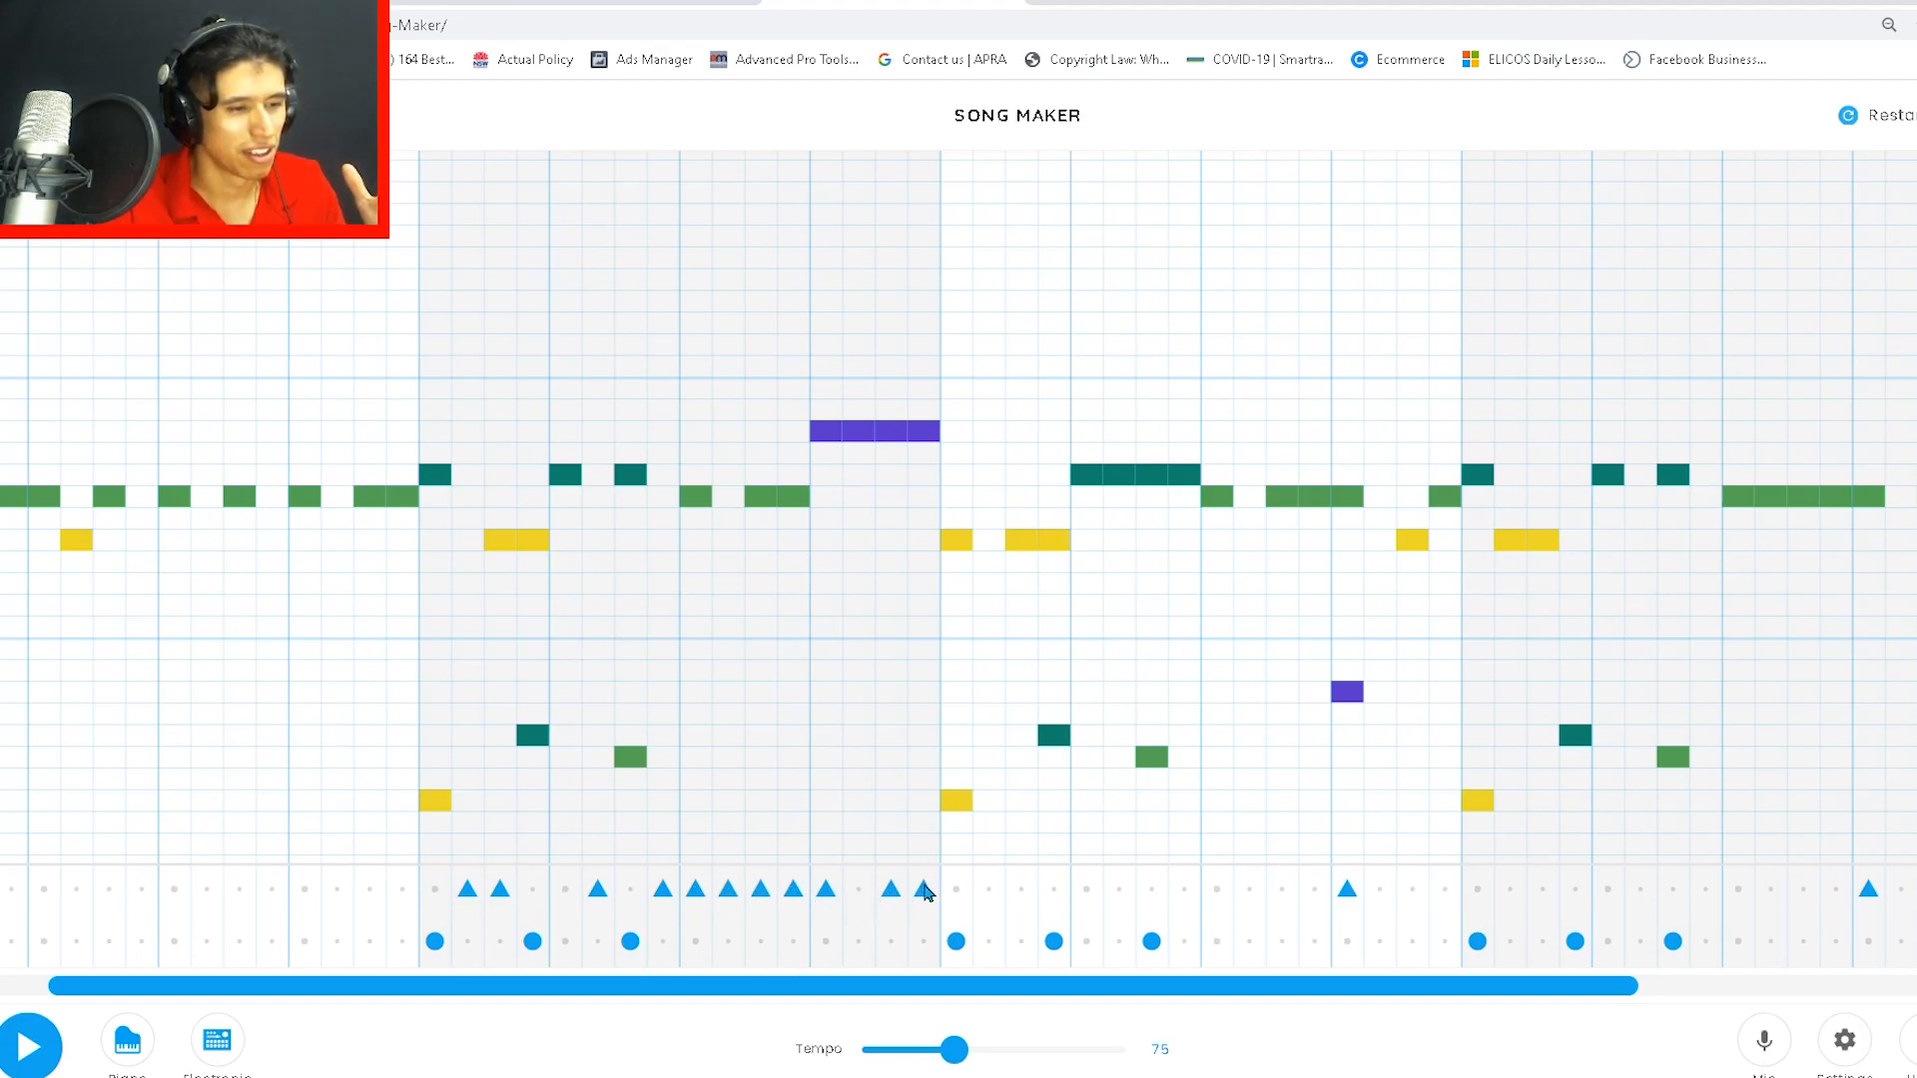
# Step: Fill bar 3 with percussion triangles on every step except the three that hold percussion circles
pyautogui.click(989, 891)
pyautogui.click(1022, 891)
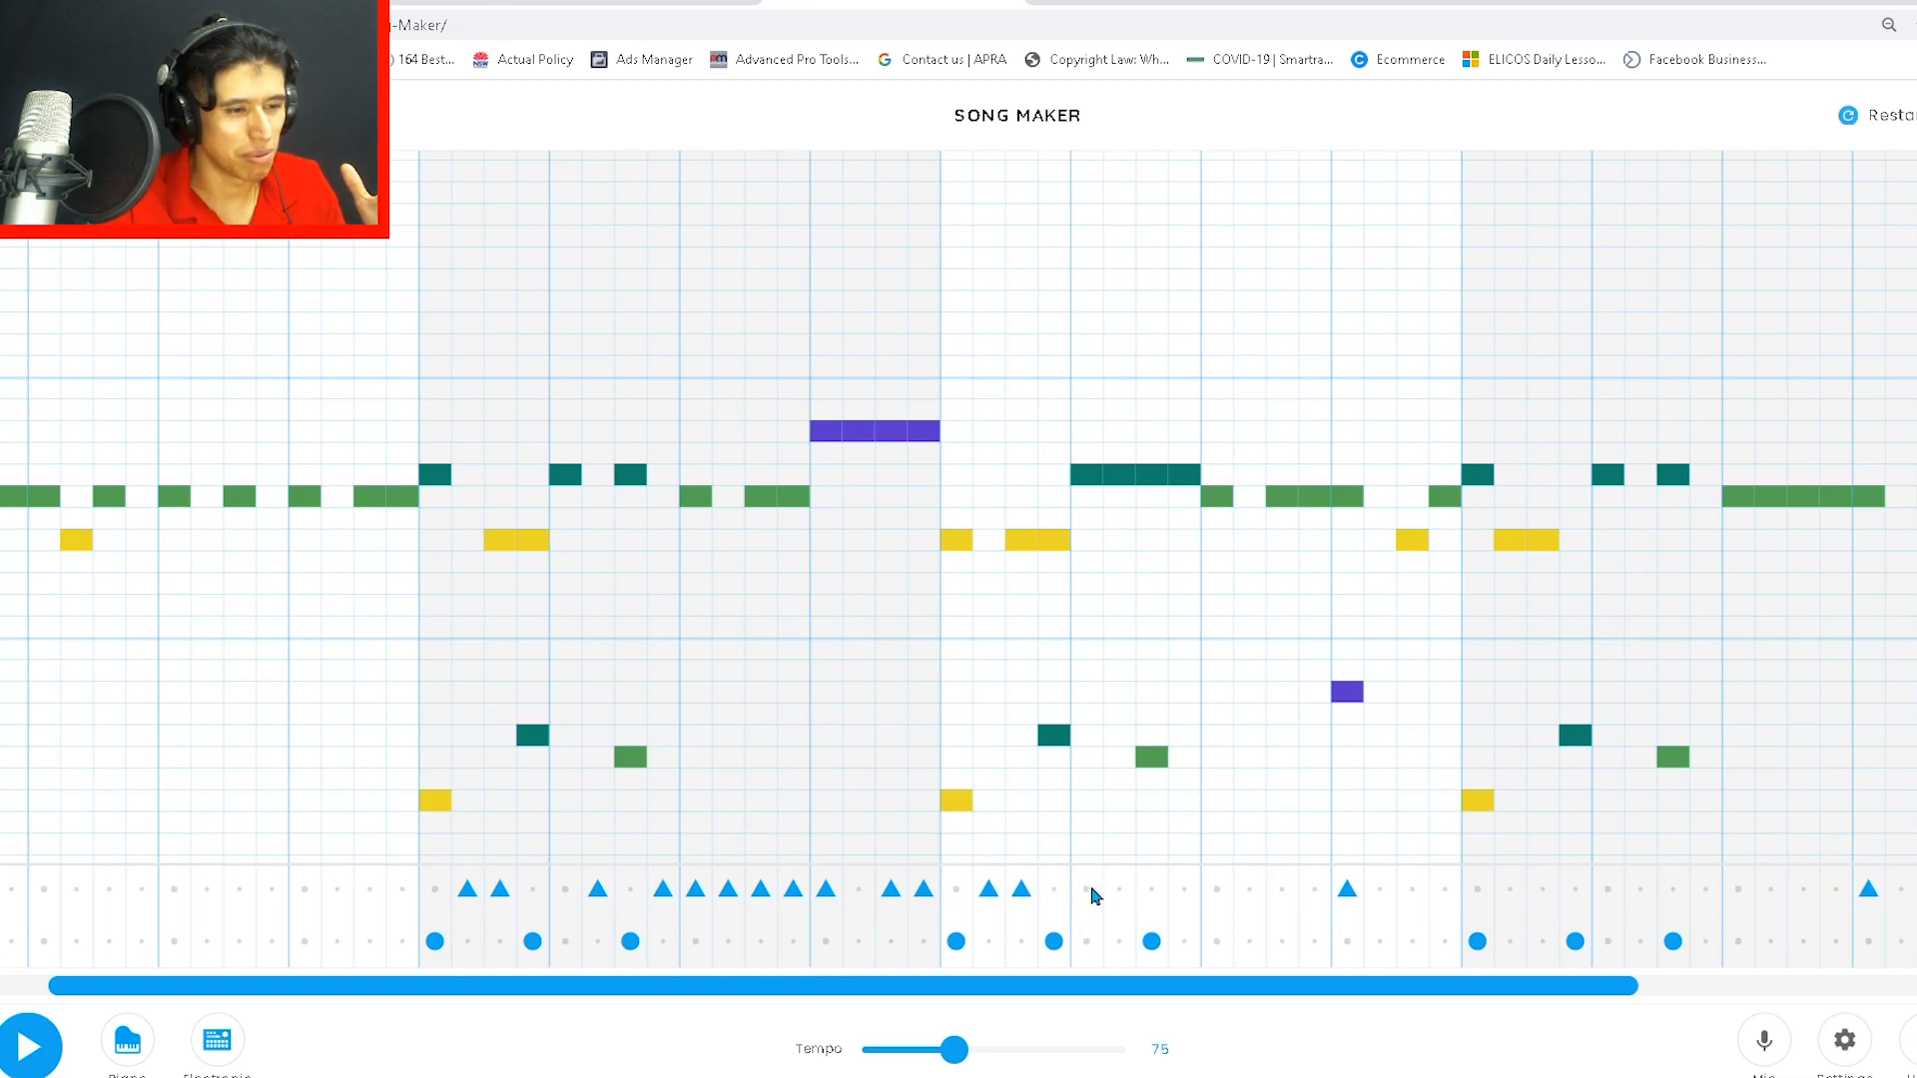
pyautogui.click(1120, 891)
pyautogui.click(1184, 891)
pyautogui.click(1216, 891)
pyautogui.click(1249, 890)
pyautogui.click(1282, 890)
pyautogui.click(1315, 890)
pyautogui.click(1380, 891)
pyautogui.click(1412, 891)
pyautogui.click(1445, 890)
# Step: Add percussion triangles in bar 4 on beat 1's second and third steps, beat 2's second and fourth, and beats 3 and 4, and play the song
pyautogui.click(1510, 889)
pyautogui.click(1542, 889)
pyautogui.click(1641, 889)
pyautogui.click(1705, 889)
pyautogui.click(1739, 888)
pyautogui.click(1770, 889)
pyautogui.click(1804, 889)
pyautogui.click(1832, 892)
pyautogui.click(1900, 889)
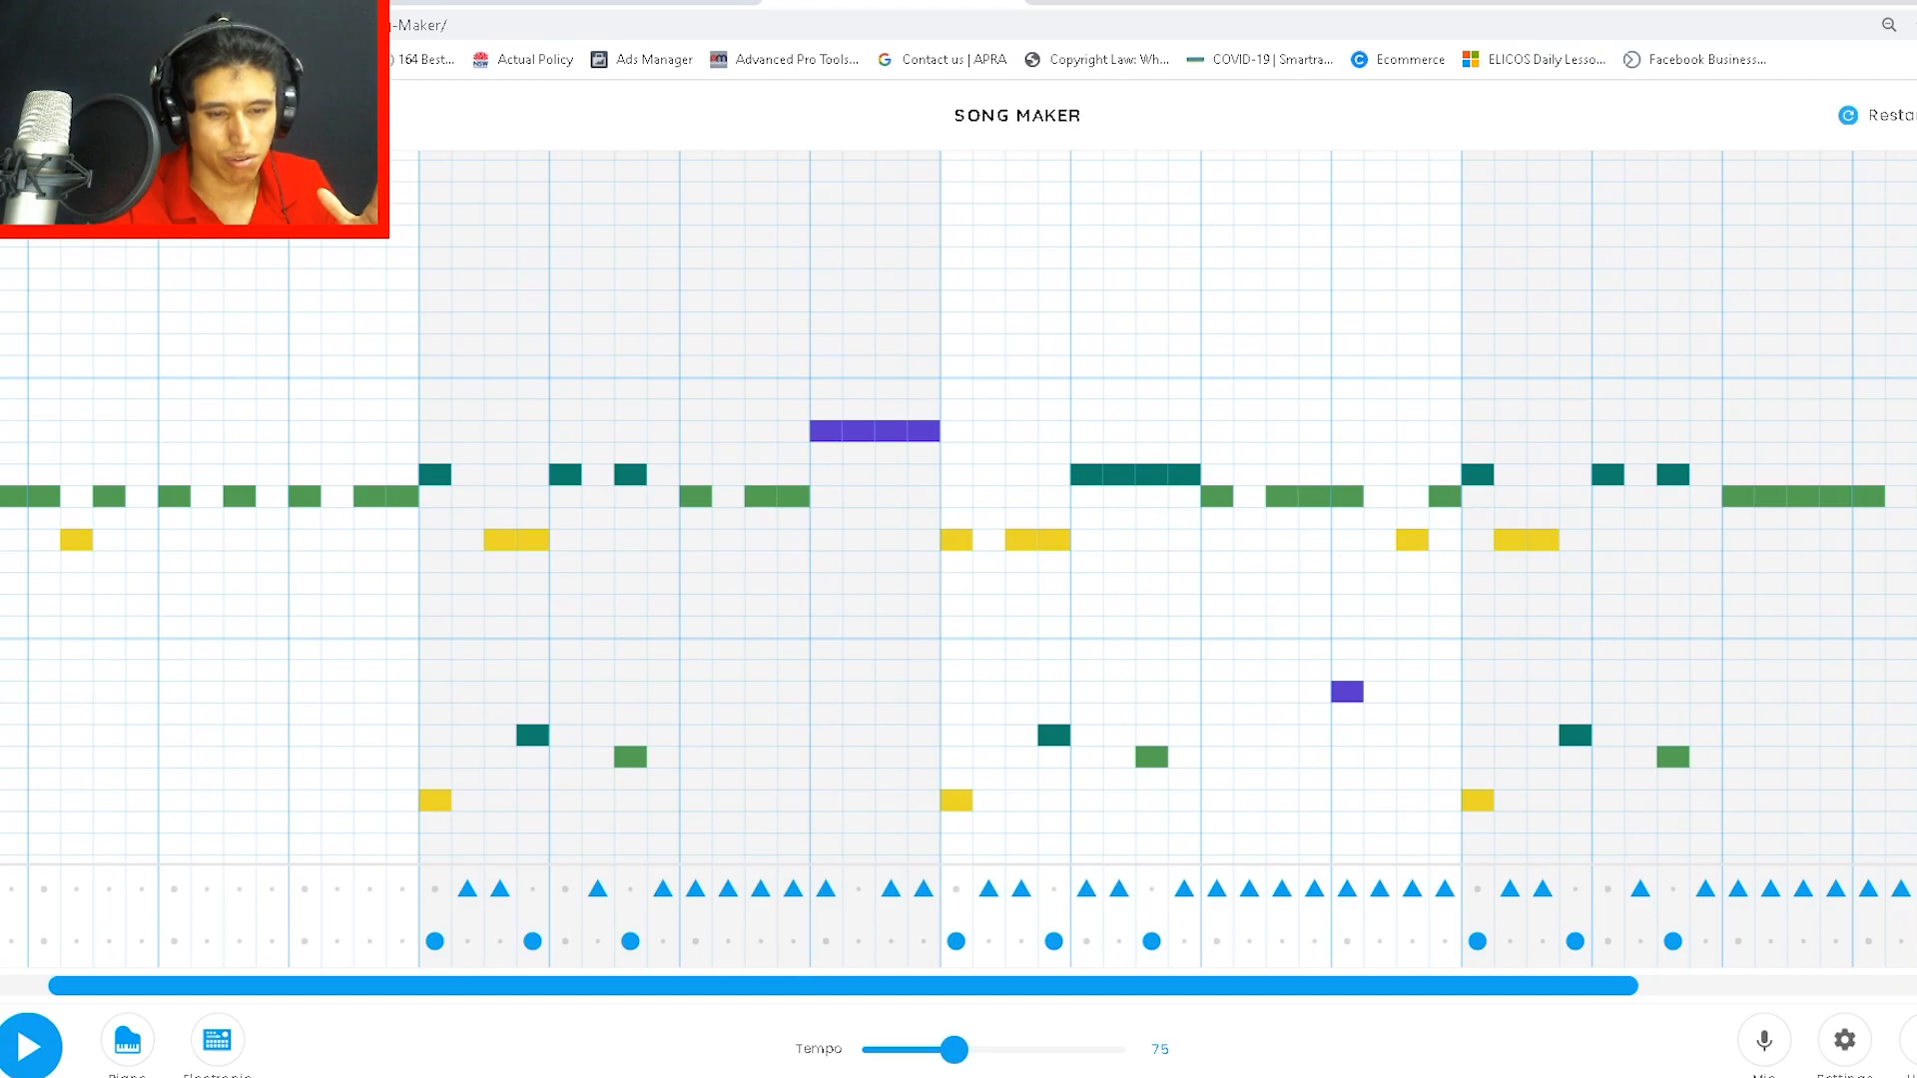
pyautogui.click(28, 1047)
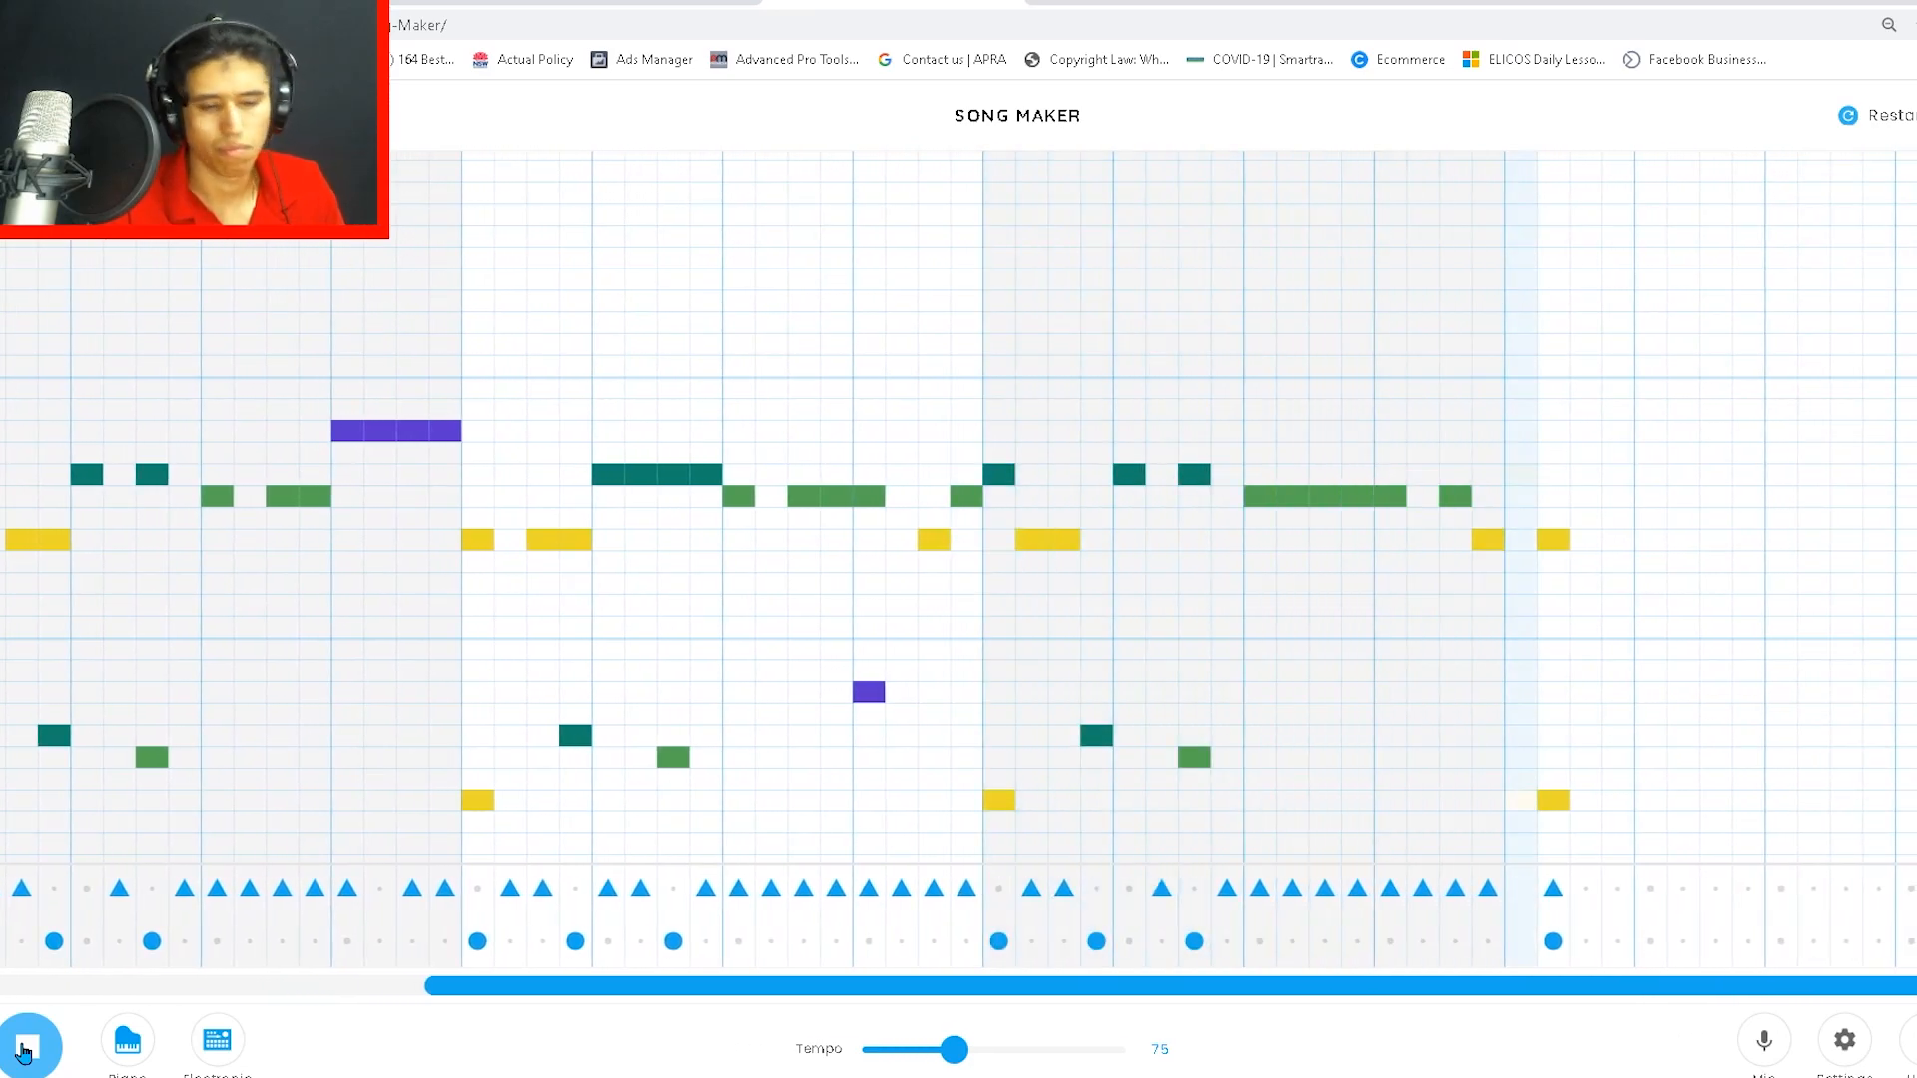
pyautogui.click(24, 1053)
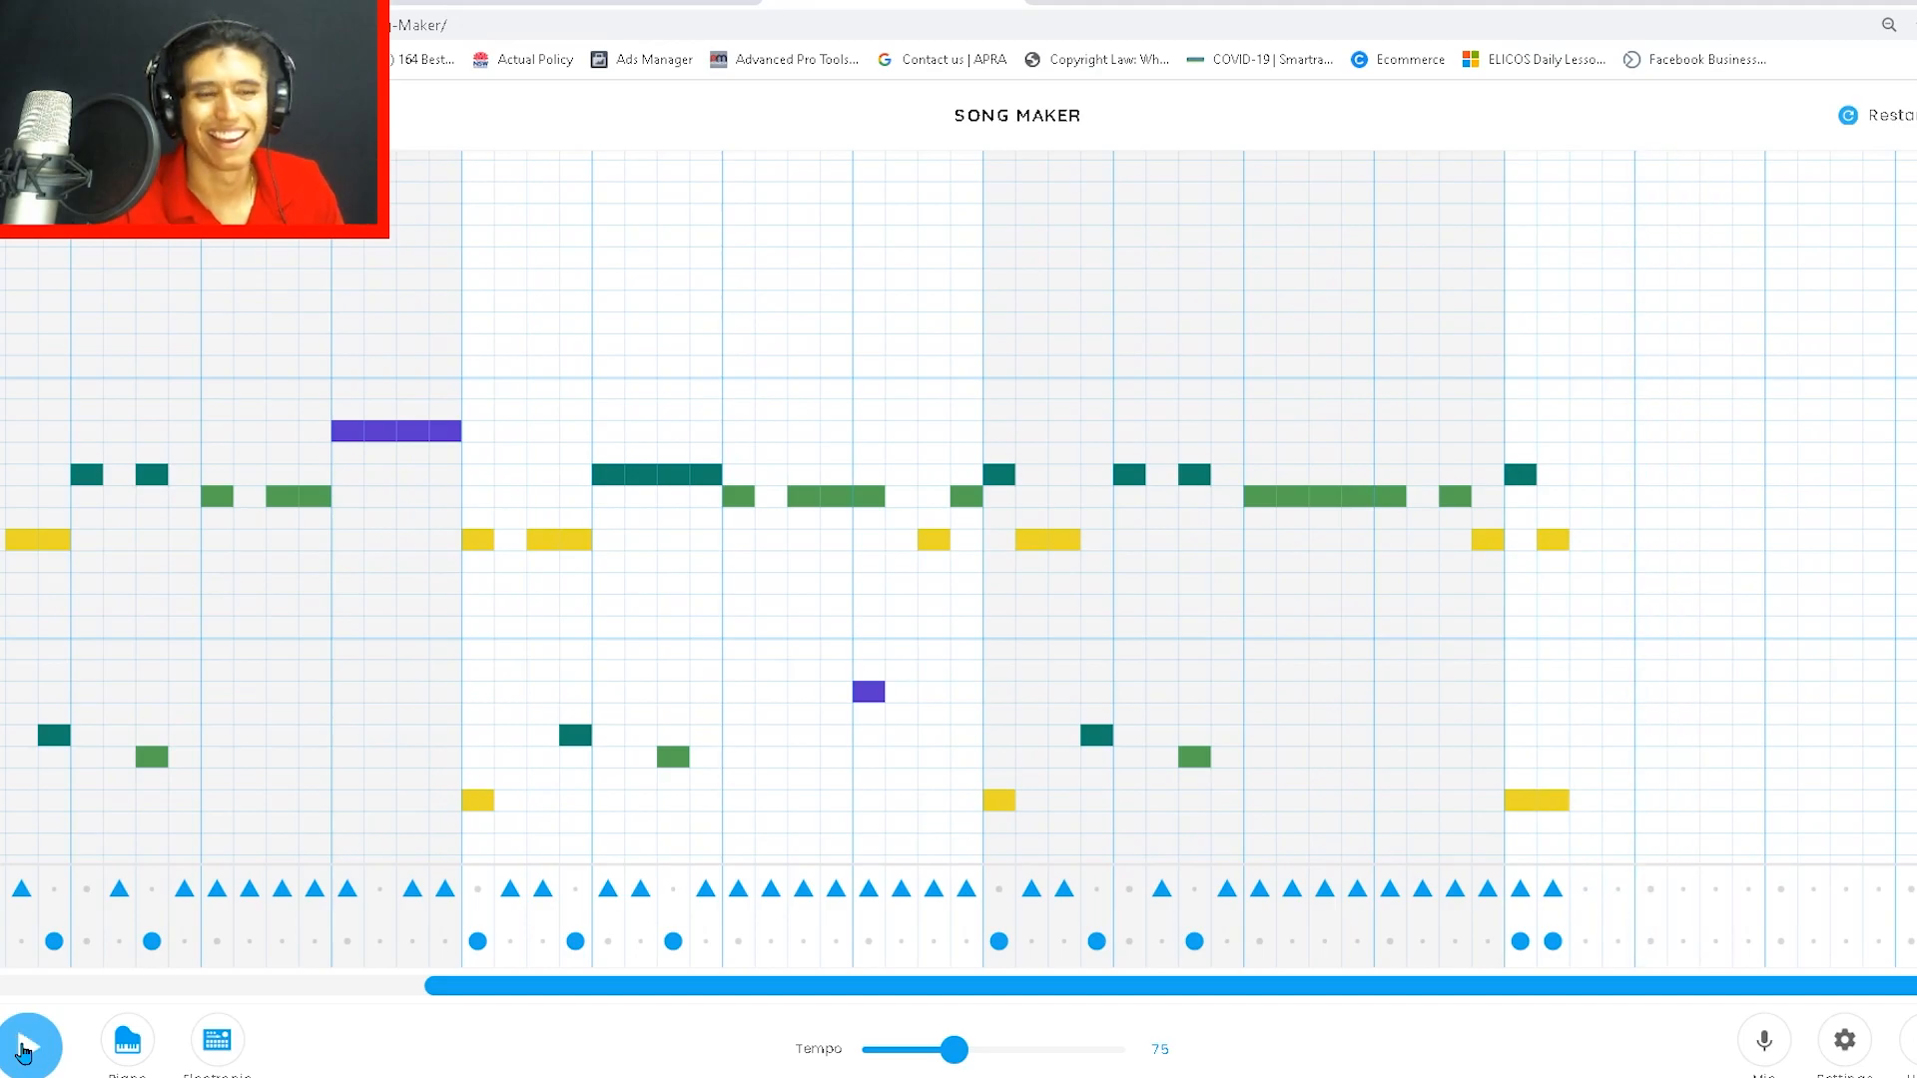
# Step: Add circles on bar 2's beat 3 fourth and beat 4 first steps, remove the former's triangle, and add triangles on beat 2's first and beat 4's second
pyautogui.moveTo(896, 988); pyautogui.dragTo(604, 1010)
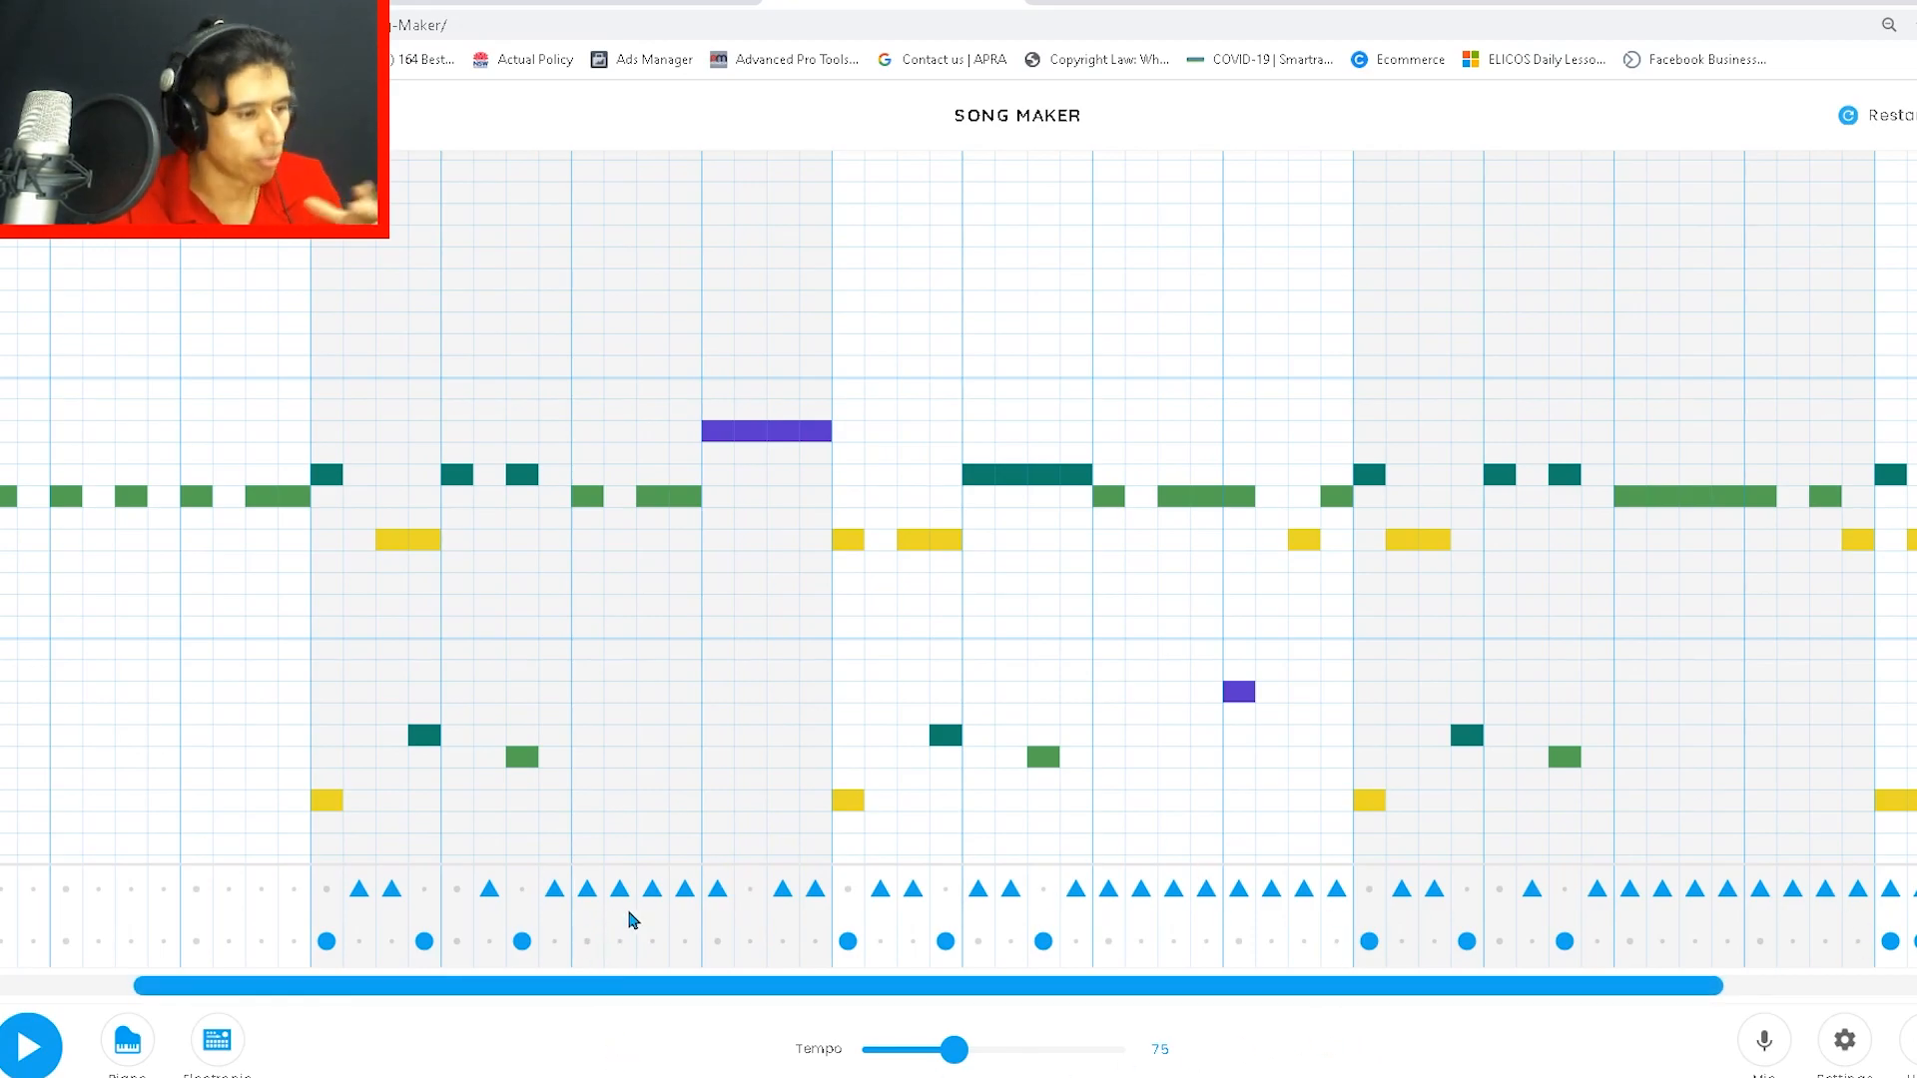
pyautogui.click(685, 942)
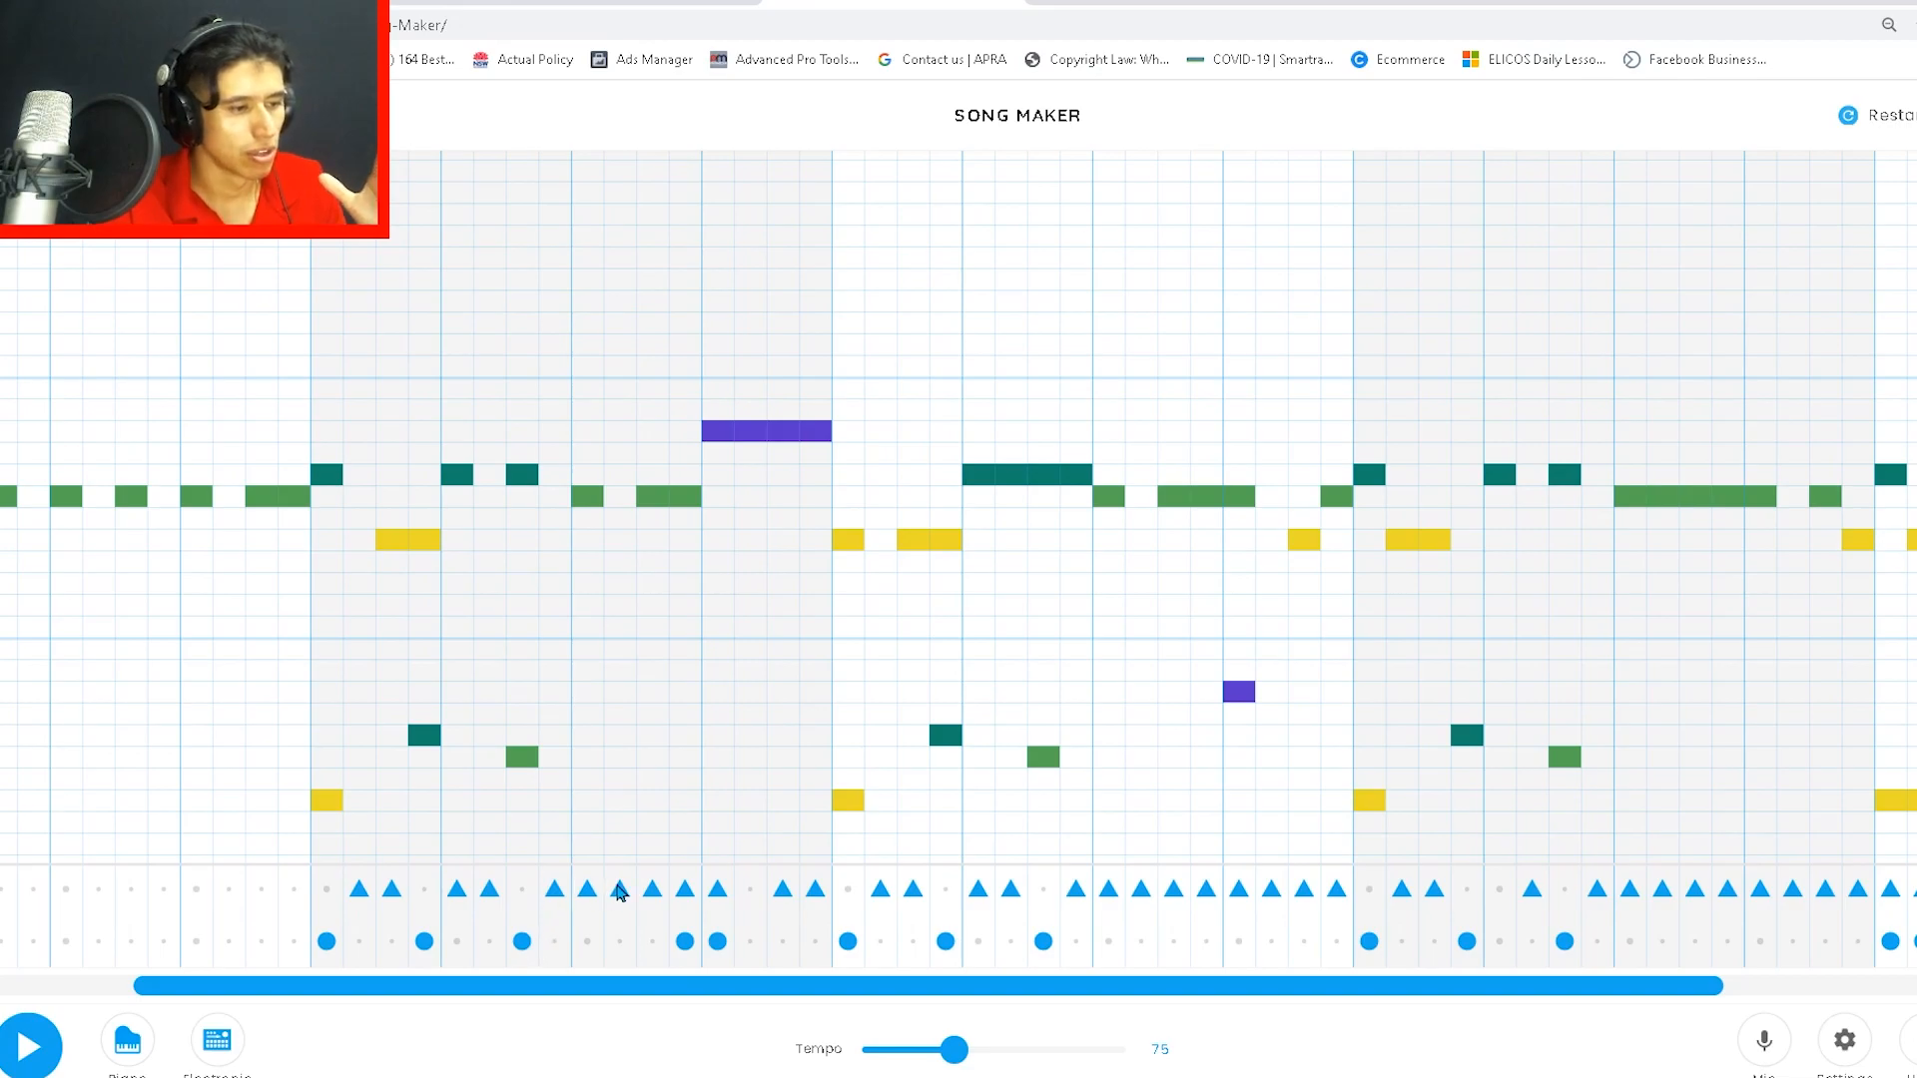
pyautogui.click(685, 892)
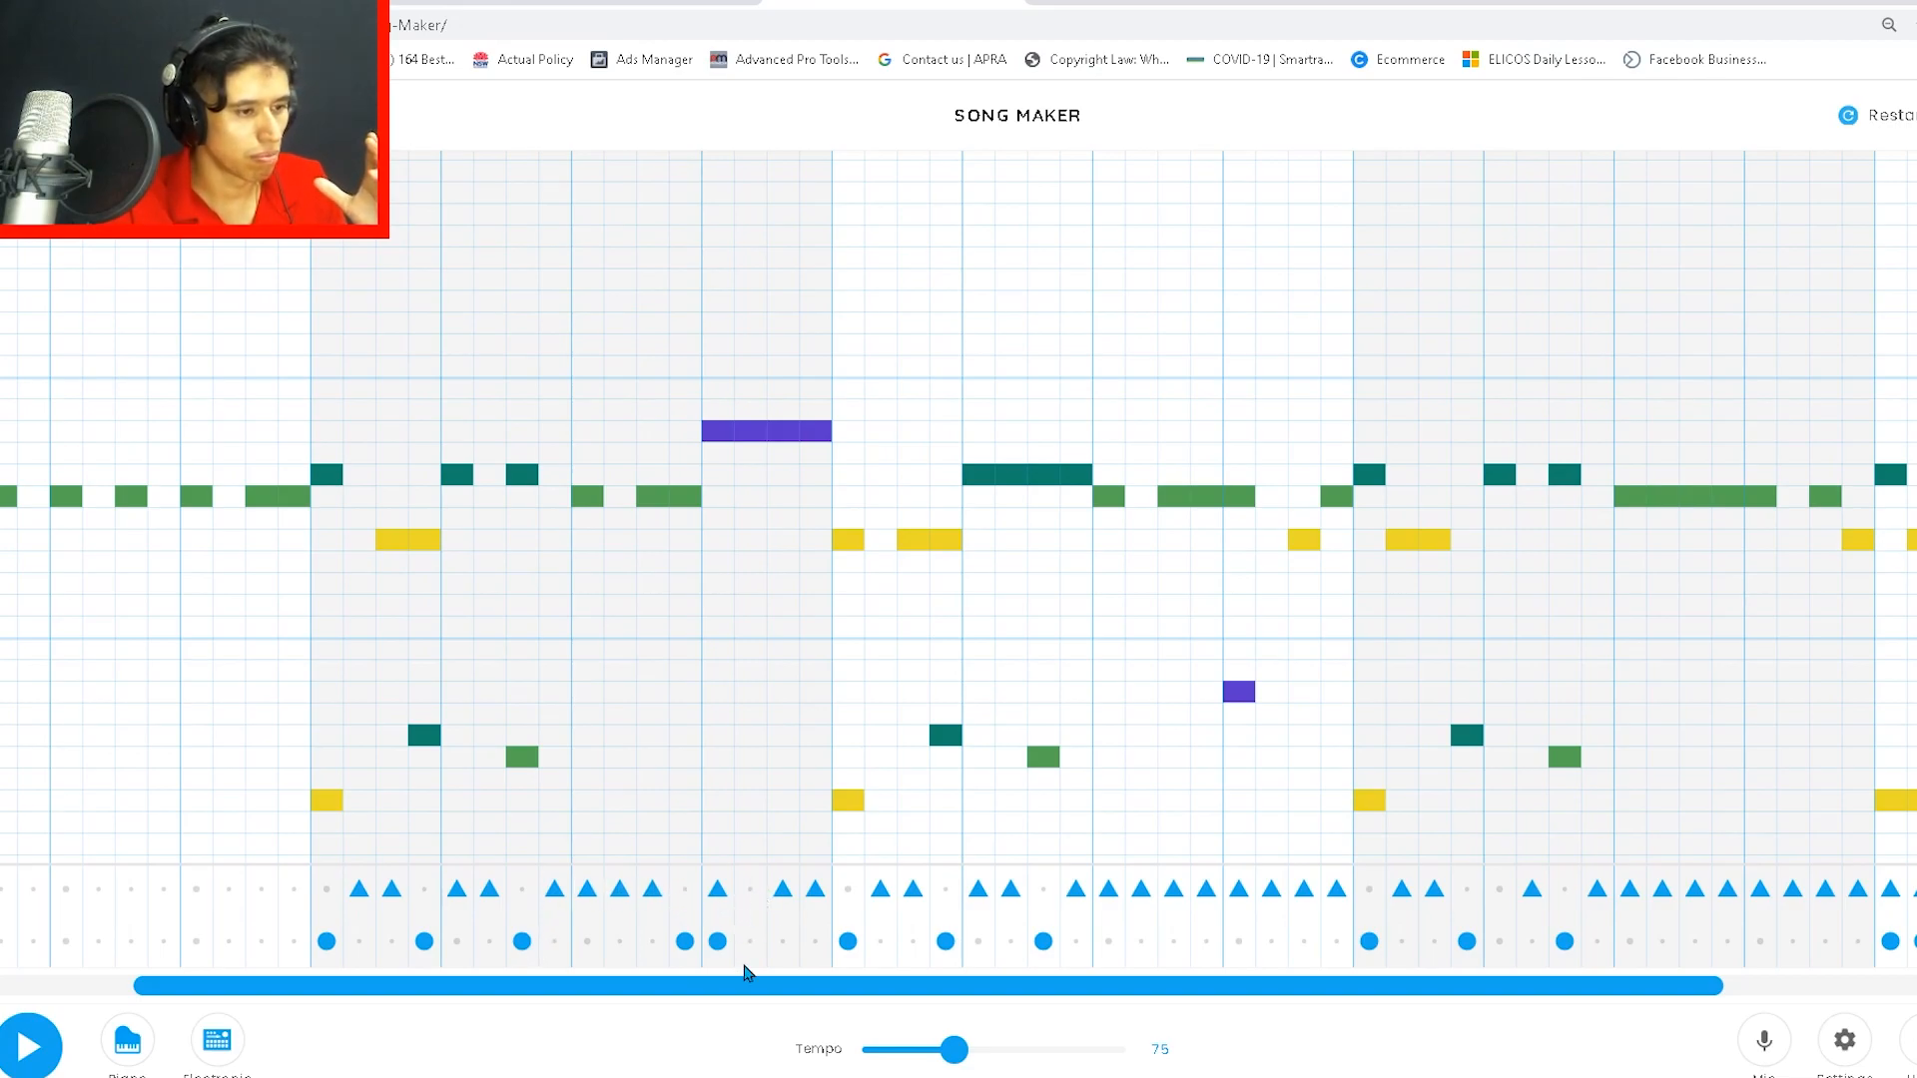
pyautogui.click(750, 892)
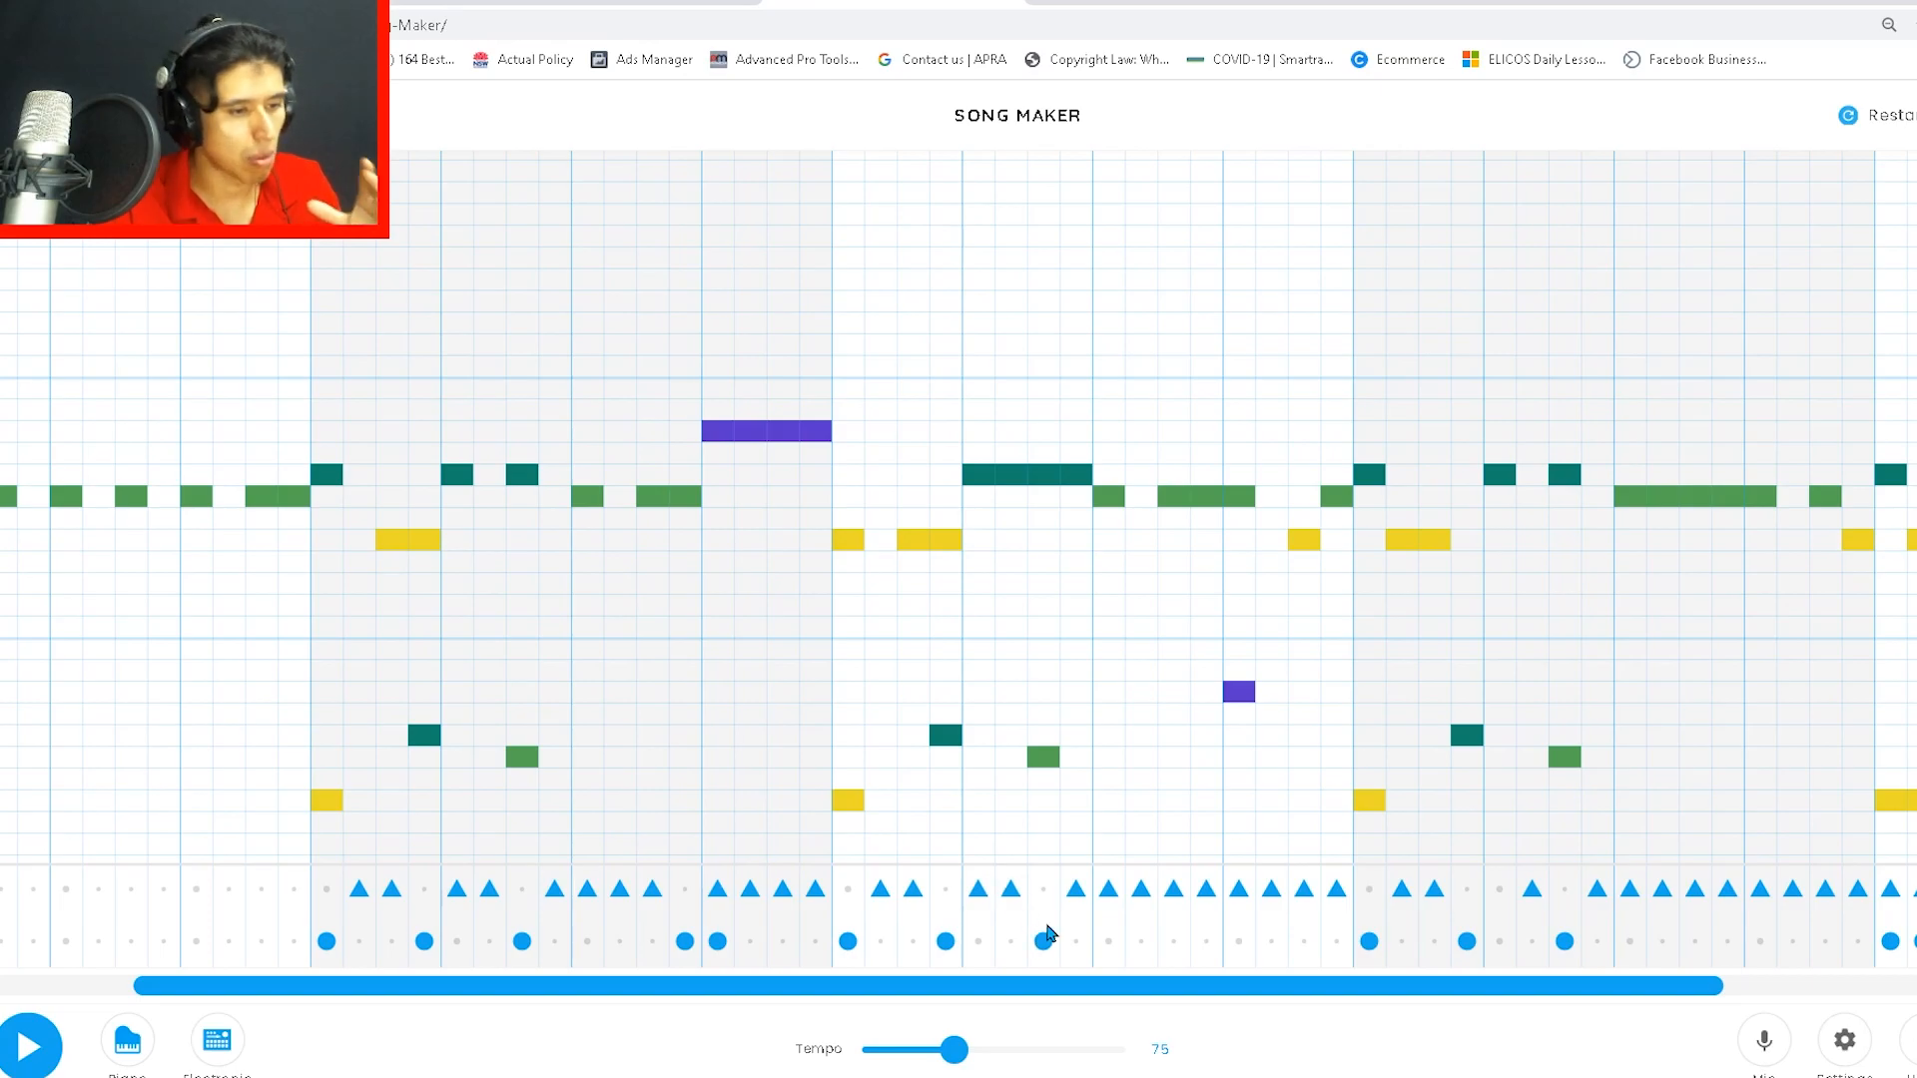
# Step: In bar 3, replace the triangle on beat 3's first step with a circle and add circles on beat 3's fourth and beat 4's first steps
pyautogui.click(1144, 909)
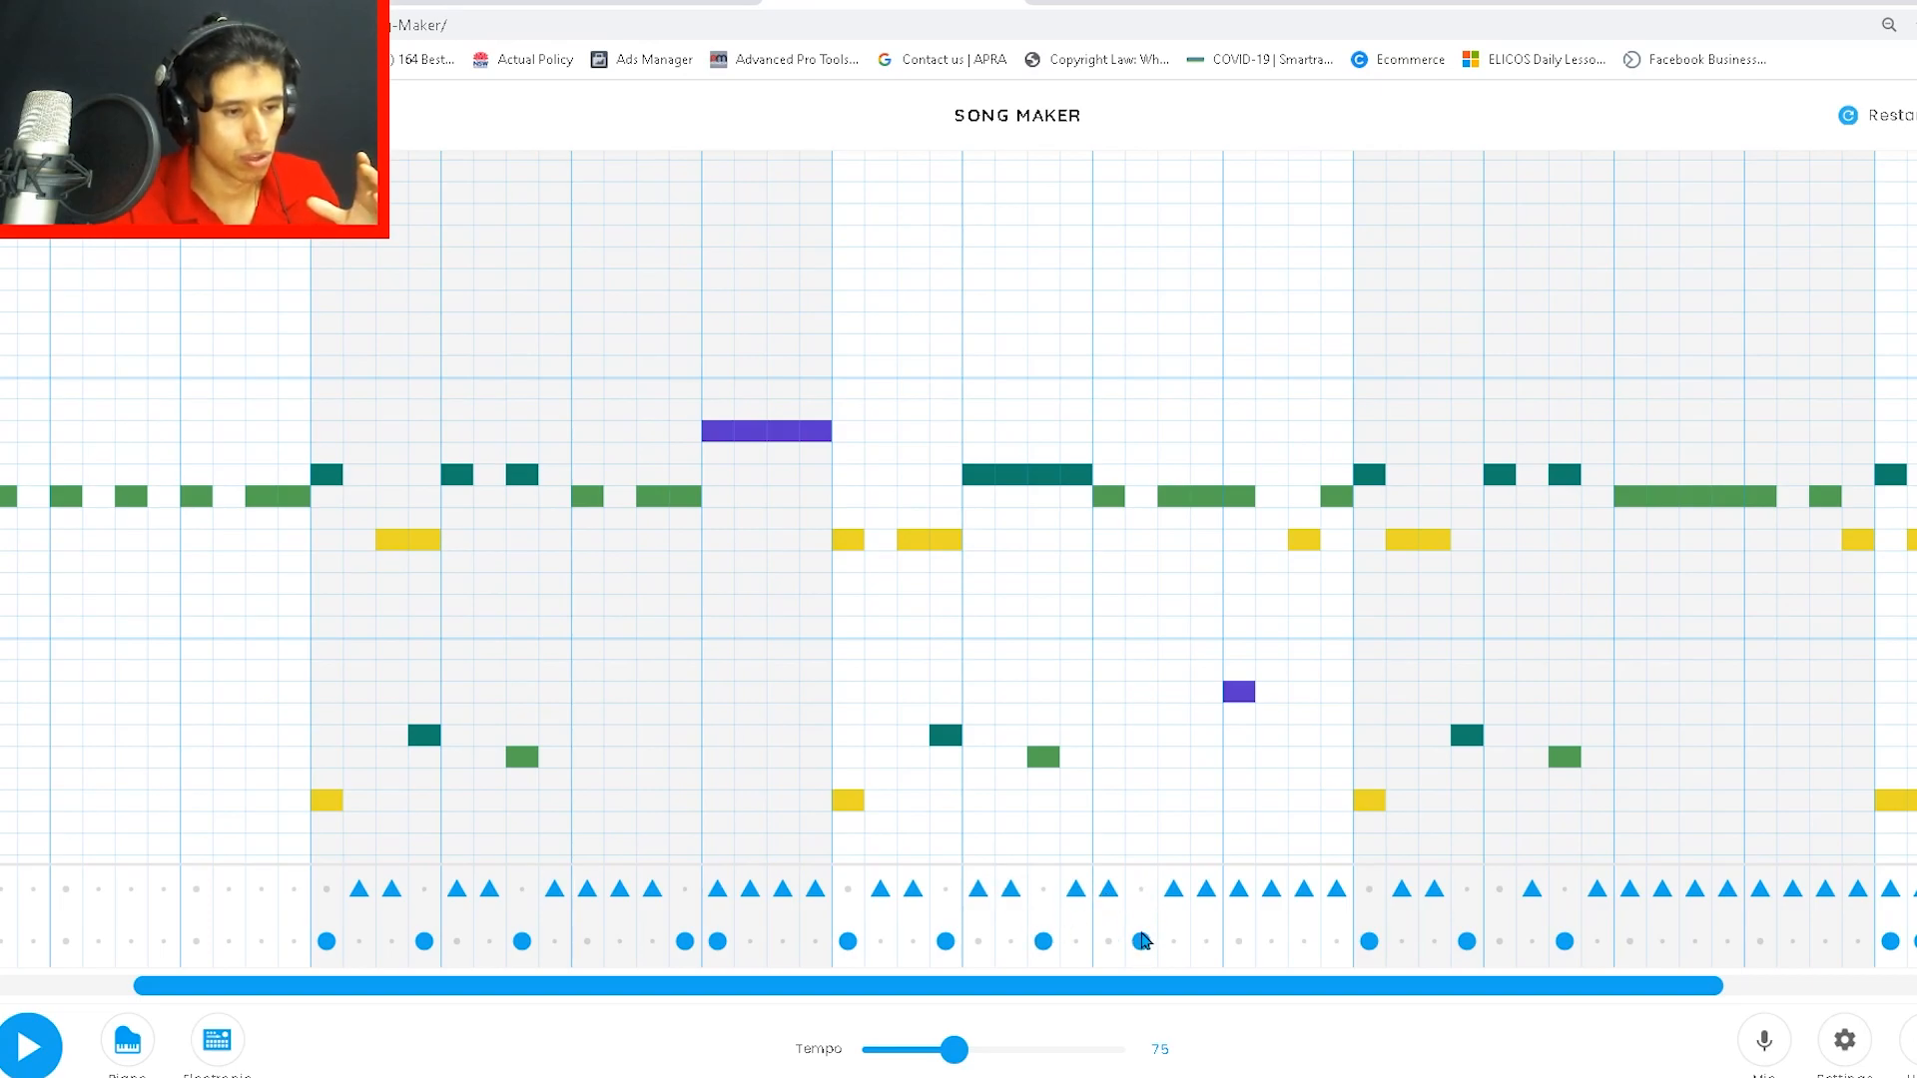
pyautogui.click(1143, 943)
pyautogui.click(1108, 941)
pyautogui.click(1109, 891)
pyautogui.click(1141, 890)
pyautogui.click(1207, 942)
pyautogui.click(1239, 941)
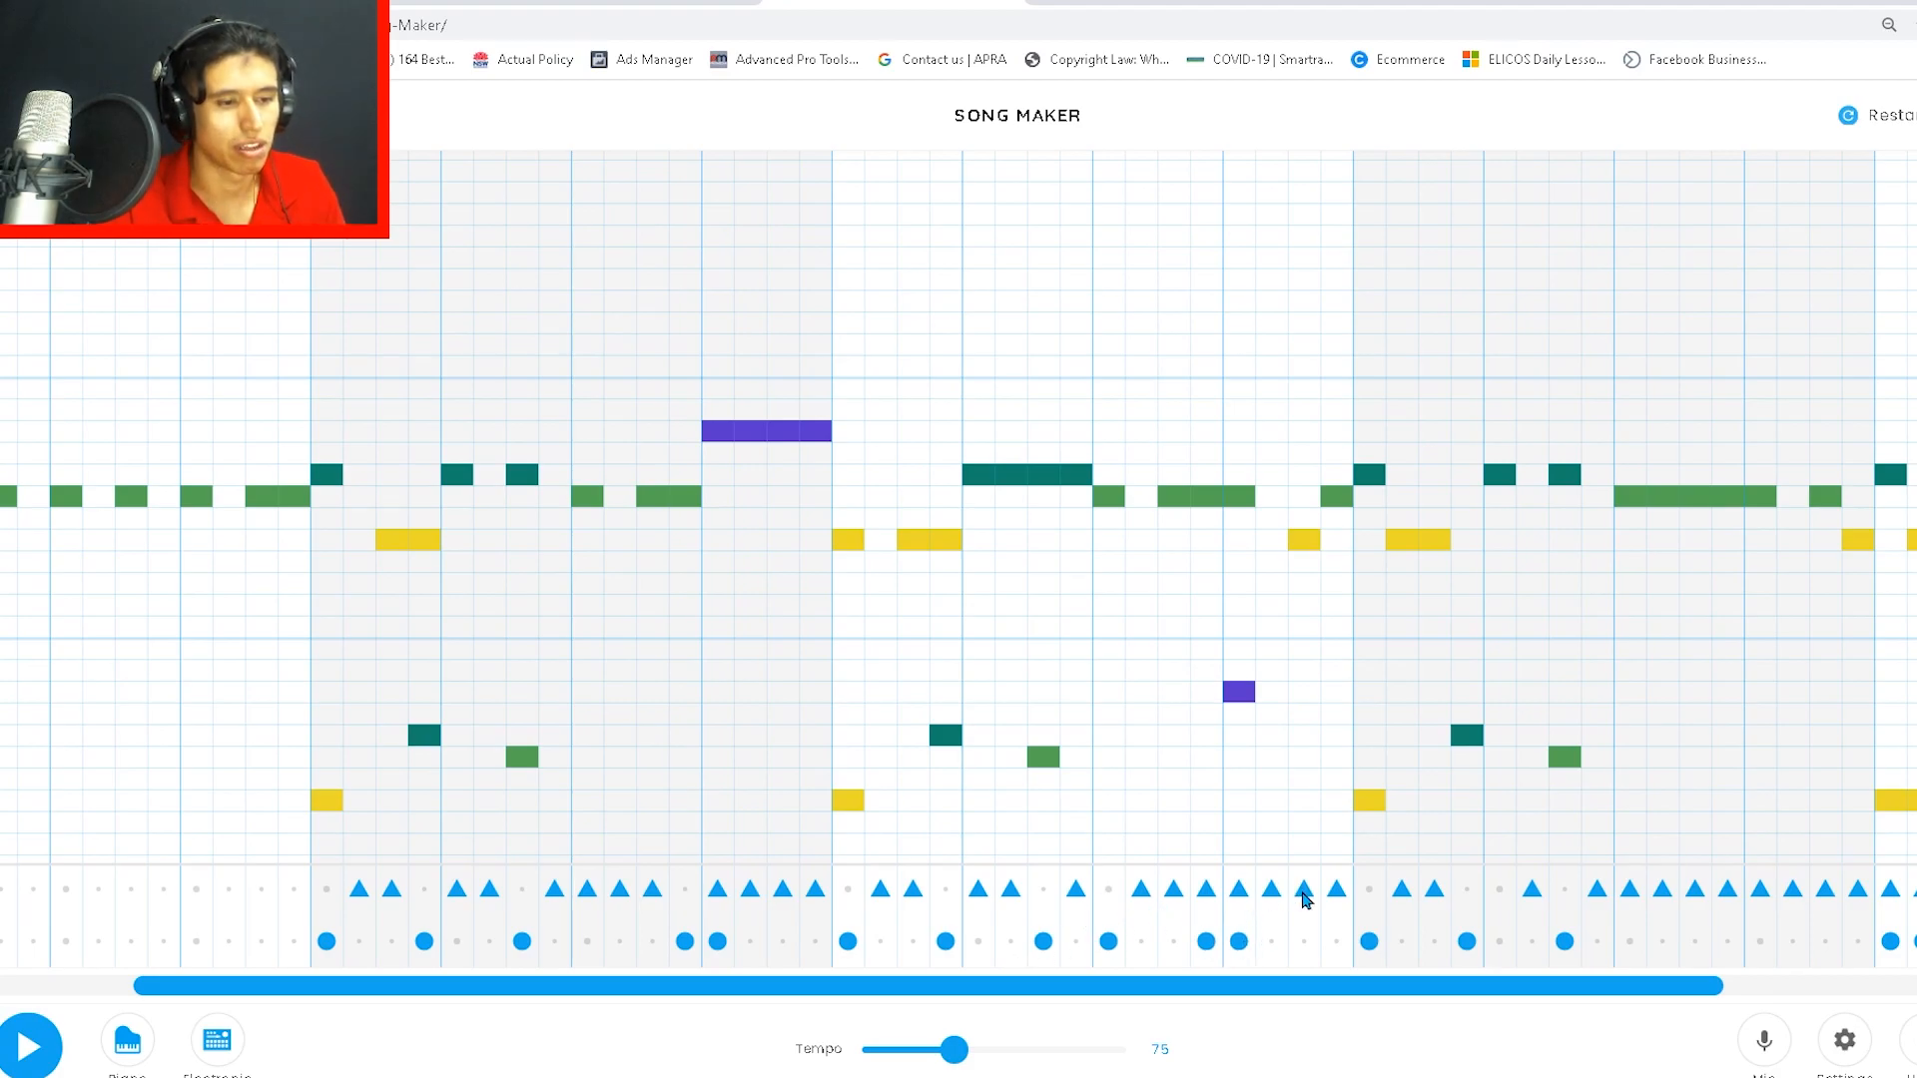
# Step: Add percussion circles in bar 4 on beat 3's fourth and beat 4's first steps and play the song
pyautogui.moveTo(1339, 984); pyautogui.dragTo(1468, 987)
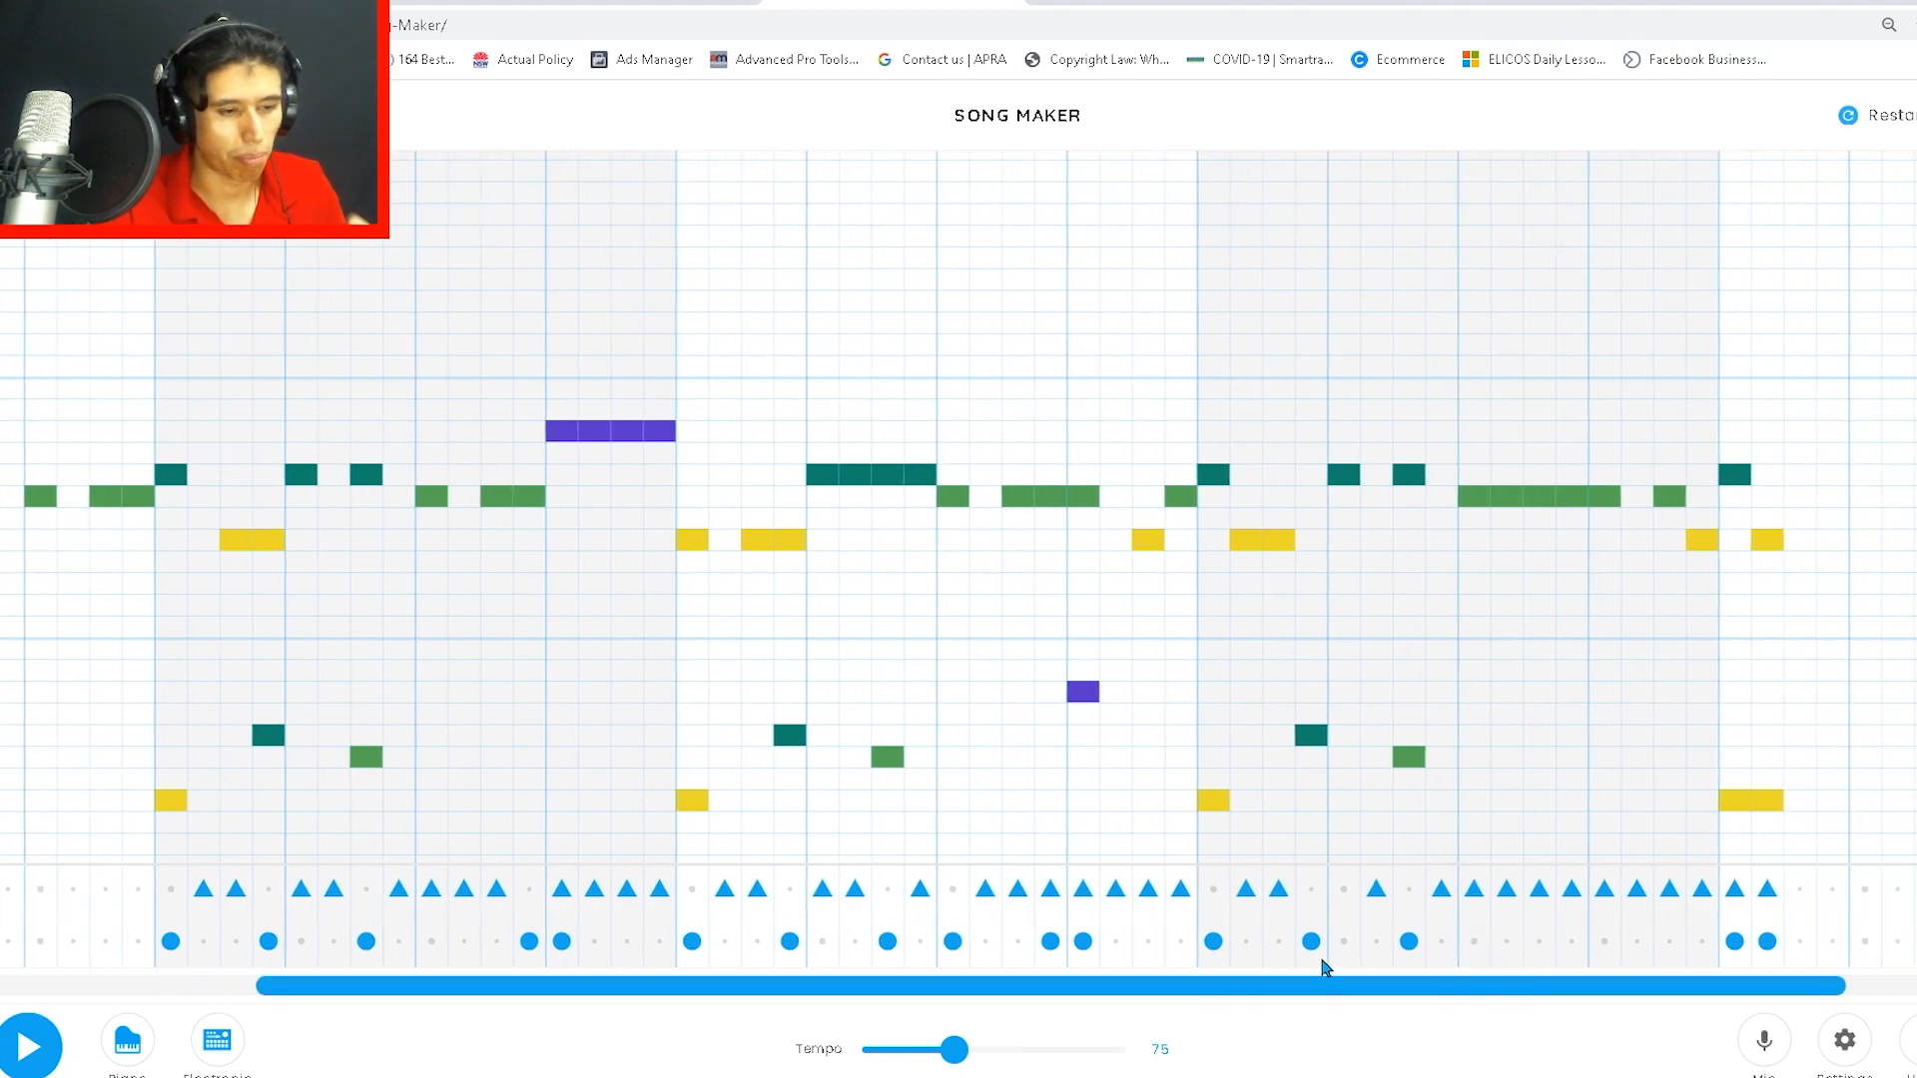
pyautogui.moveTo(1574, 951); pyautogui.dragTo(1594, 952)
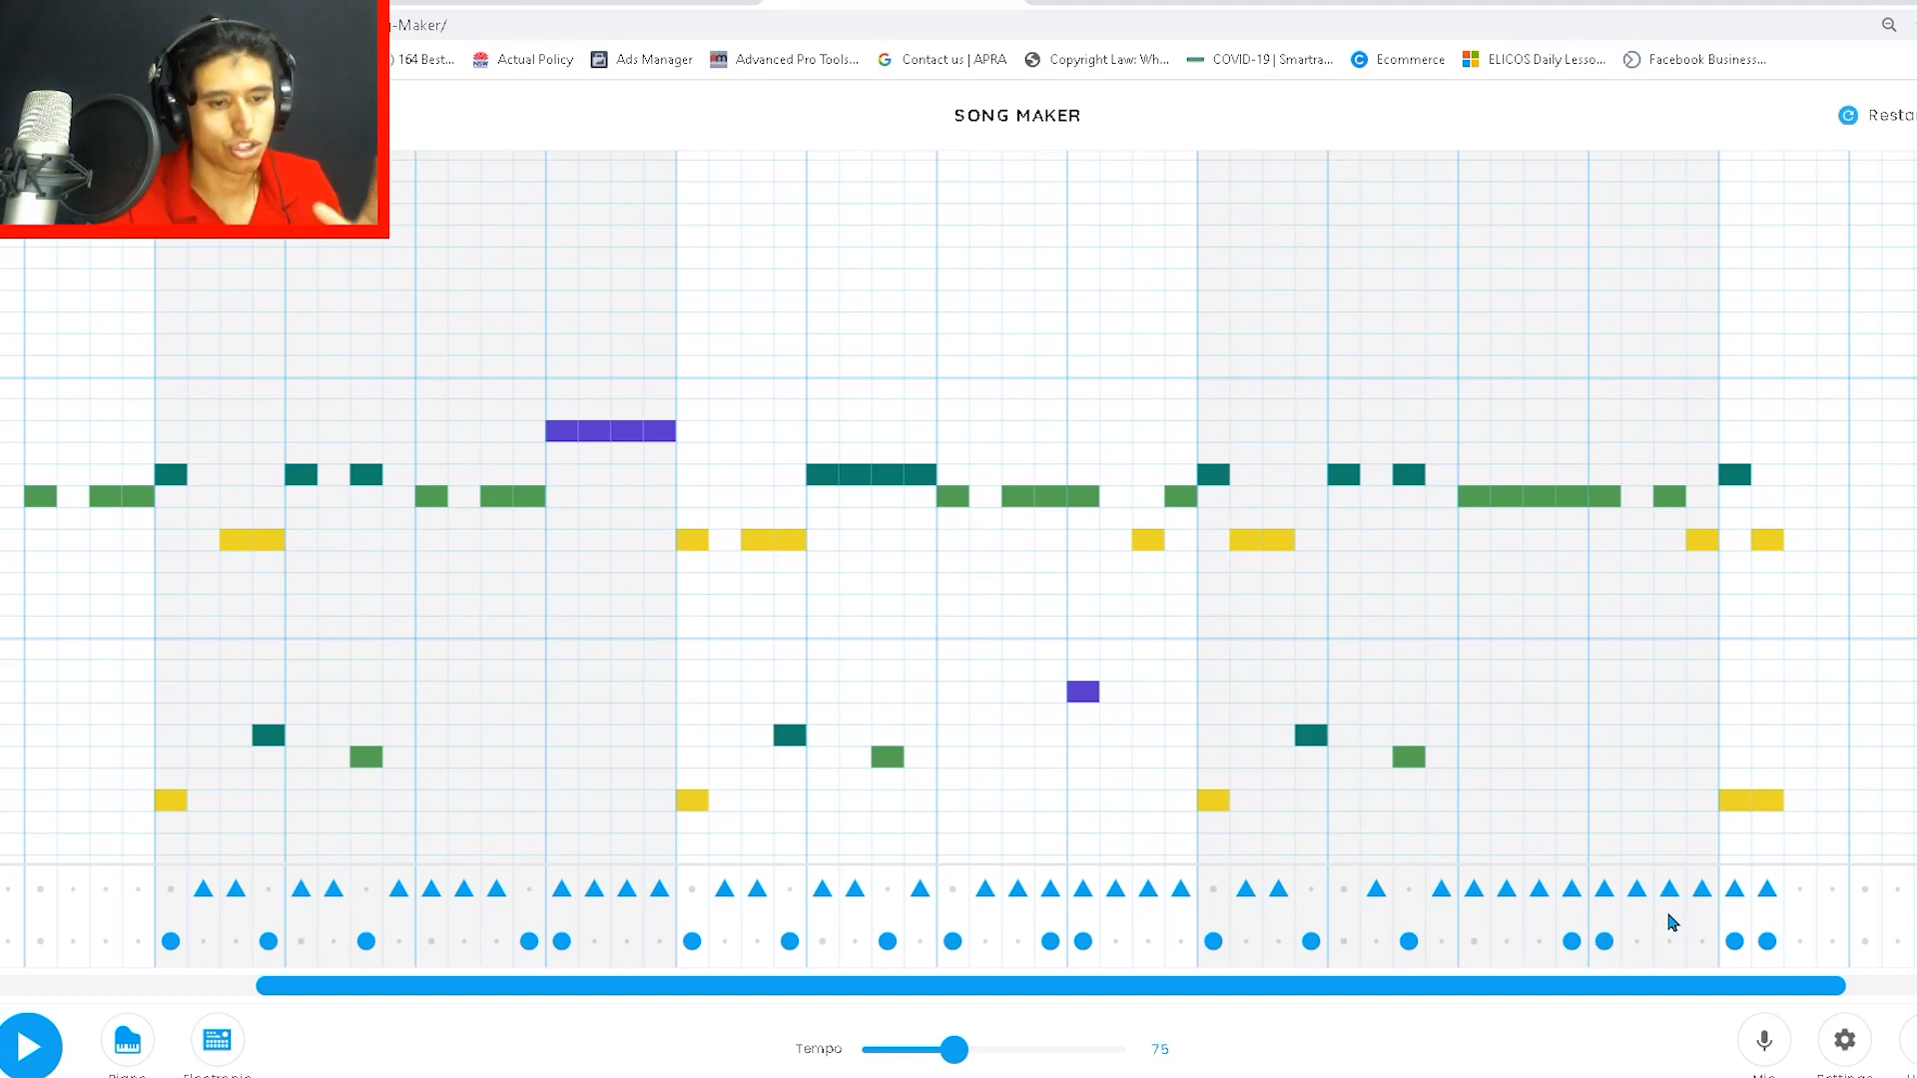
pyautogui.click(37, 1041)
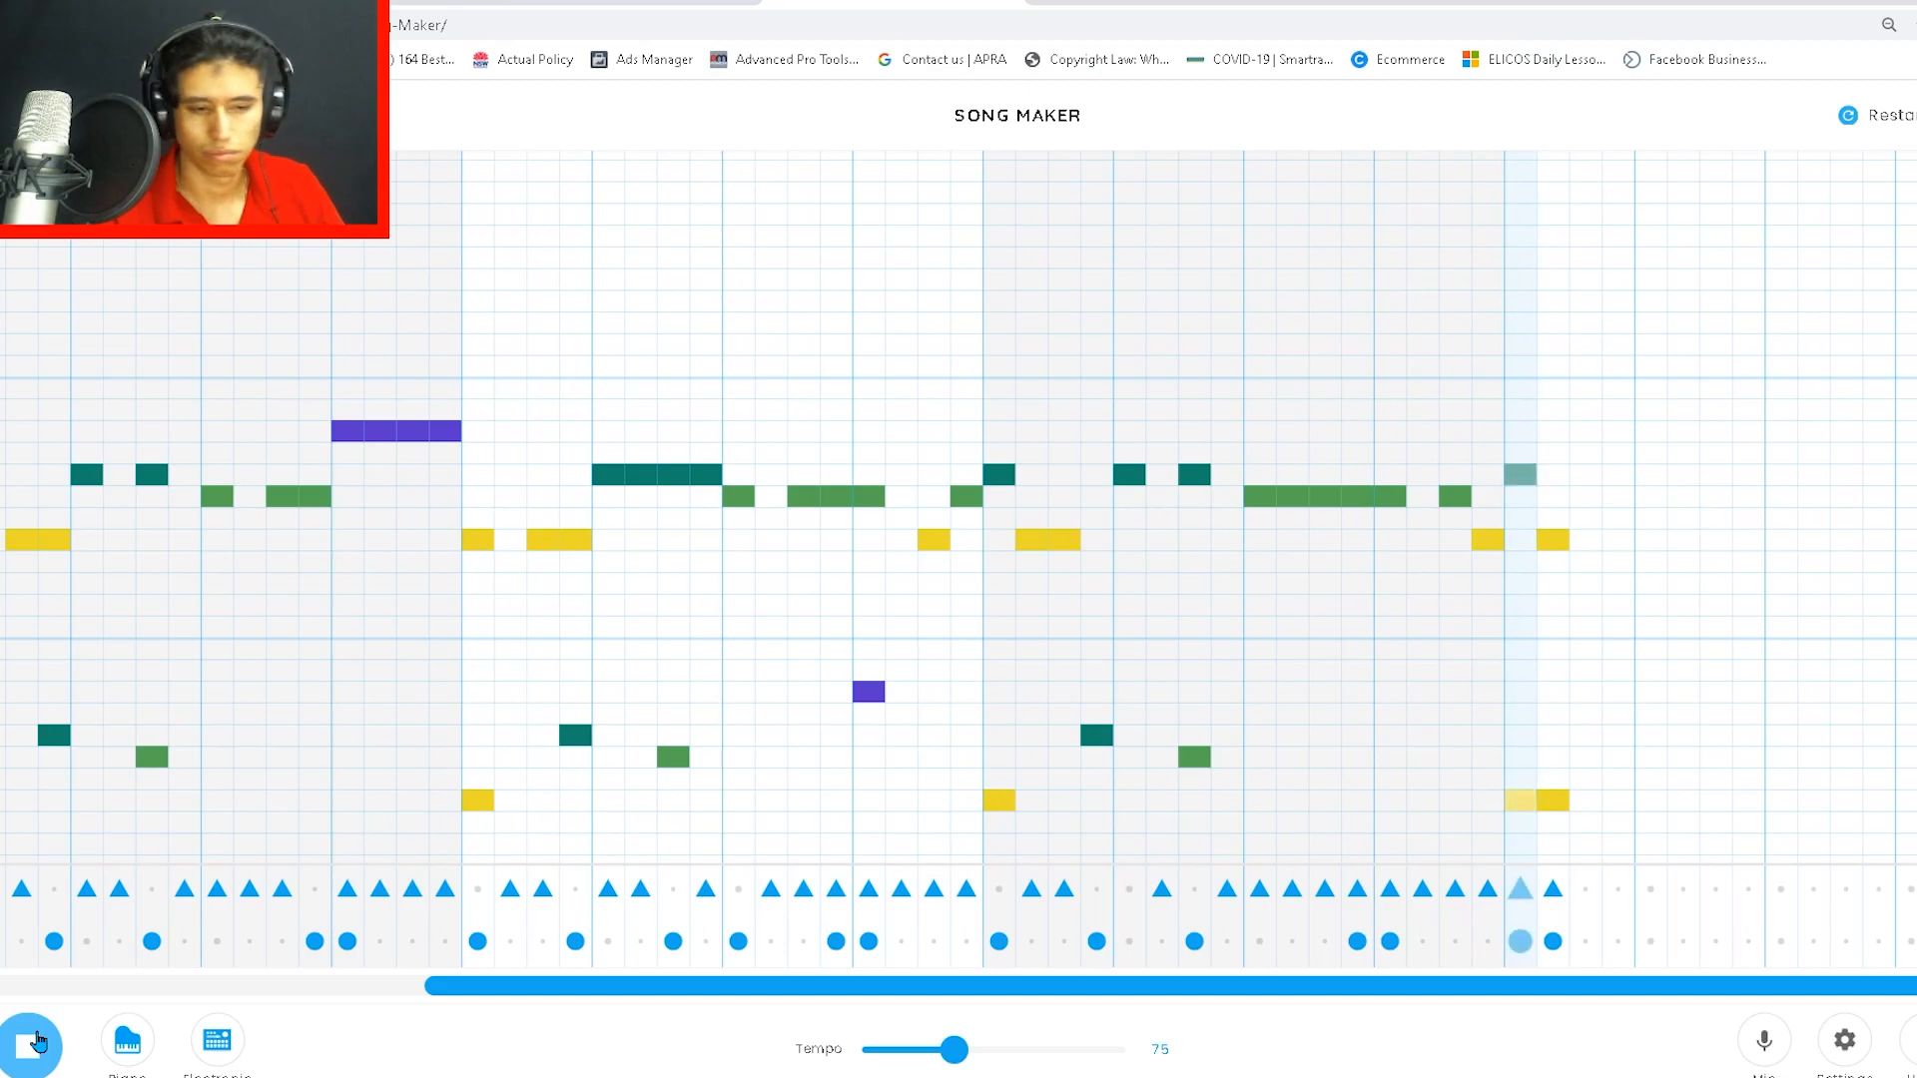
pyautogui.click(37, 1042)
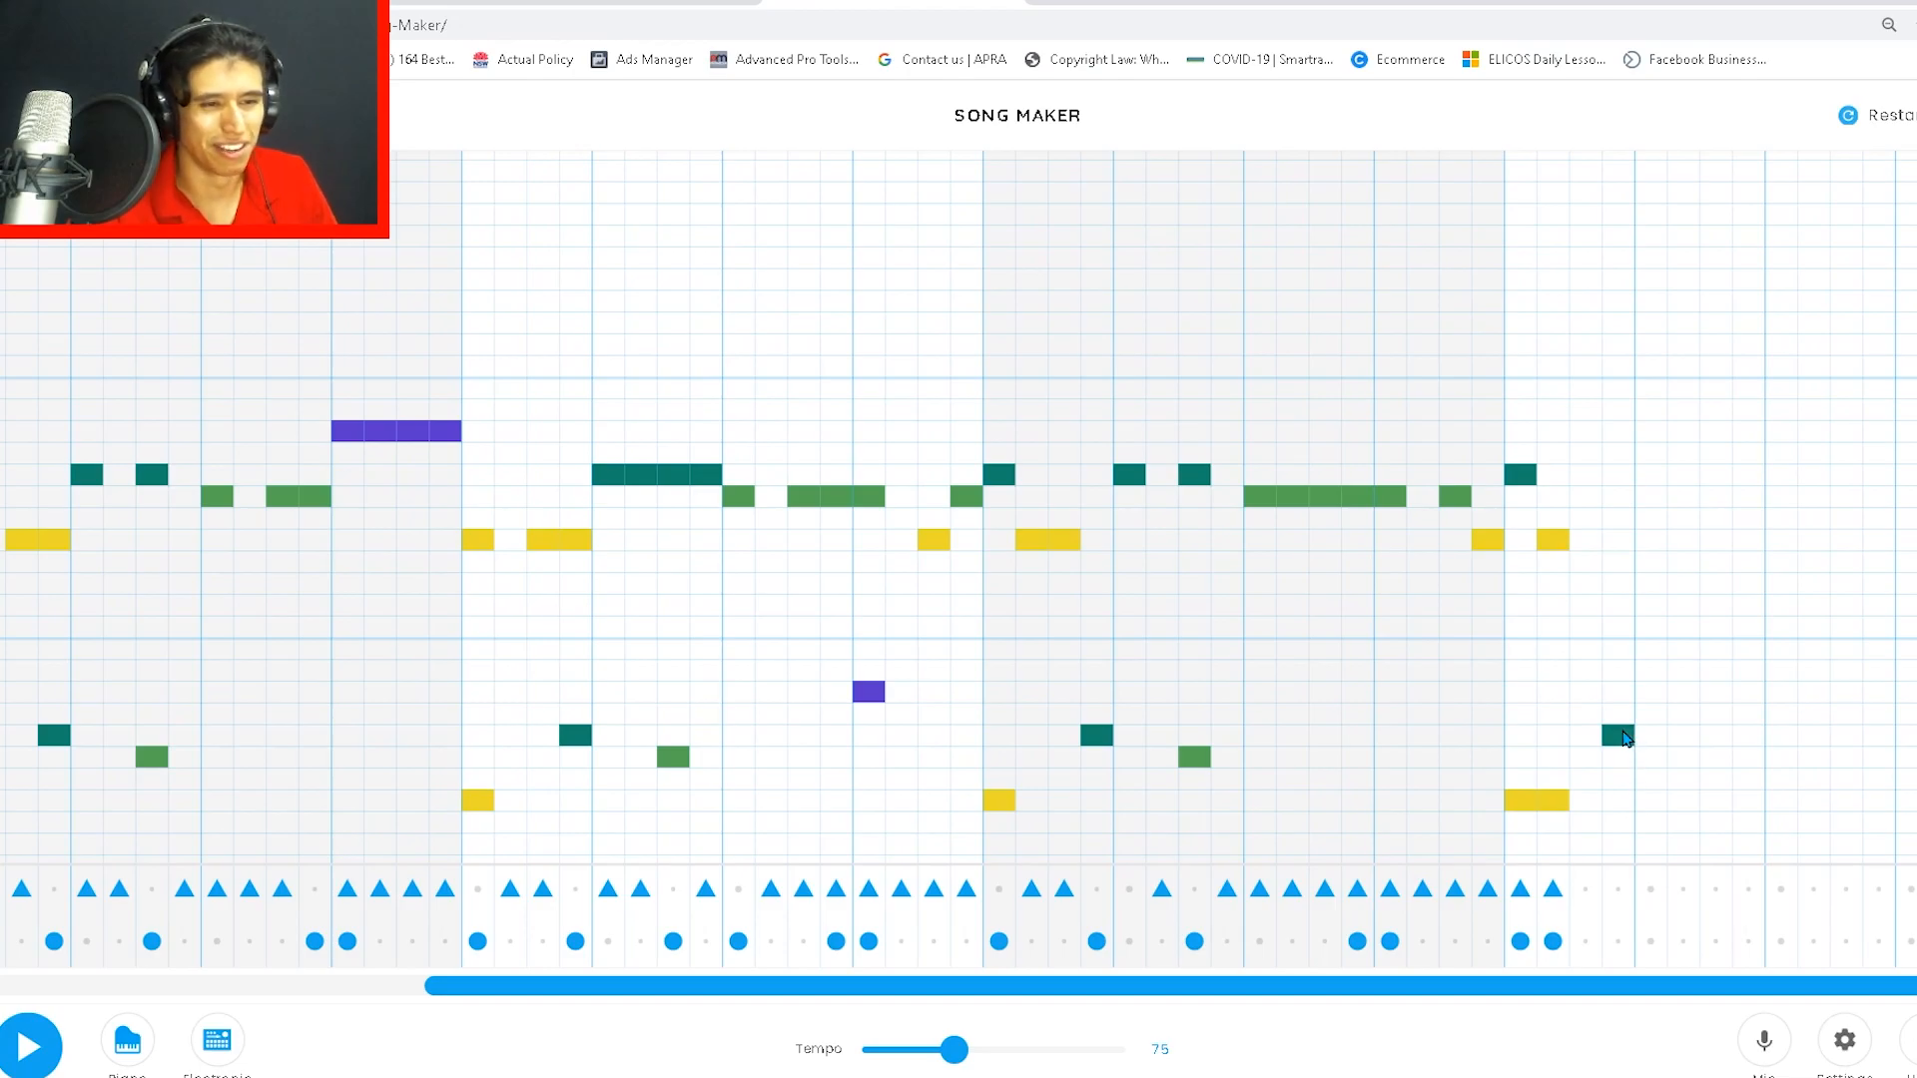
# Step: Add low teal and green bass notes on bar 5's beat 1 fourth and beat 2 third steps, and save the song, copying its link
pyautogui.click(1715, 757)
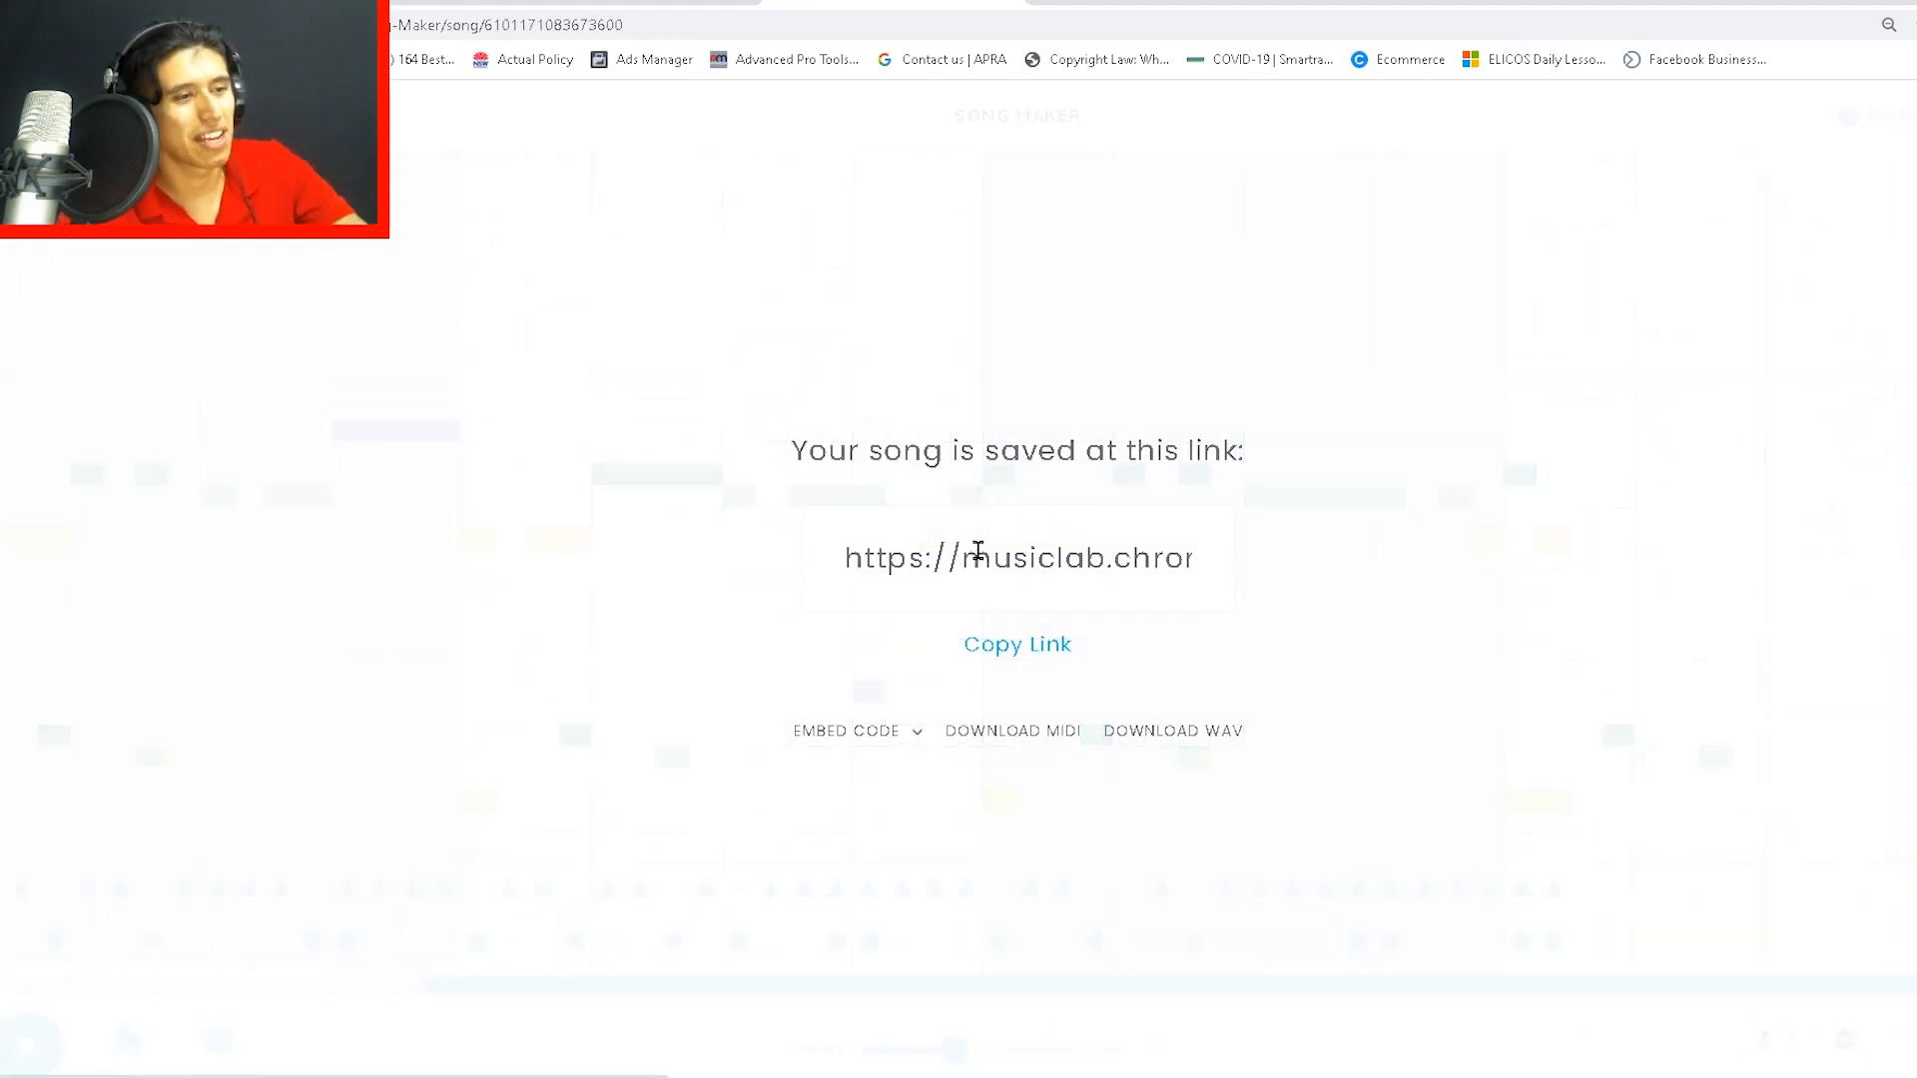
pyautogui.click(1061, 646)
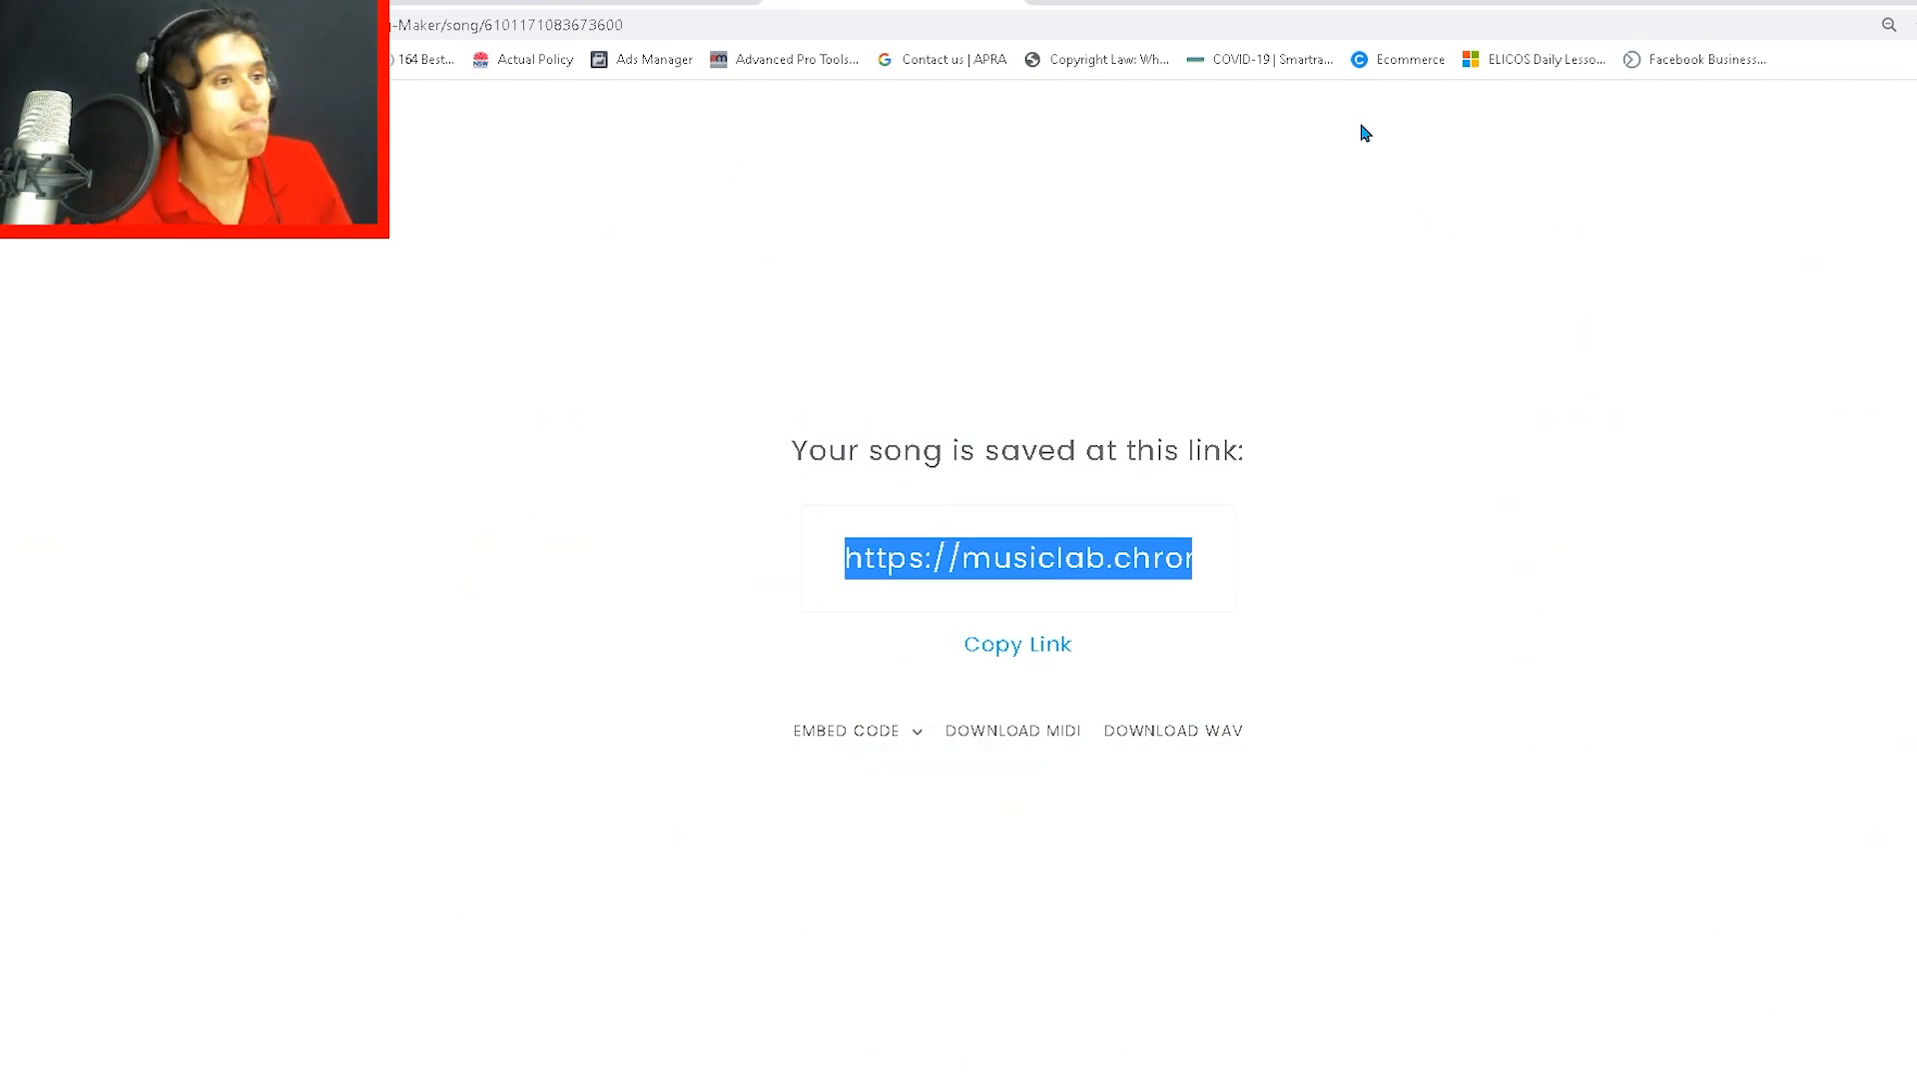
pyautogui.click(1113, 7)
pyautogui.moveTo(1057, 230); pyautogui.dragTo(784, 236)
pyautogui.click(899, 12)
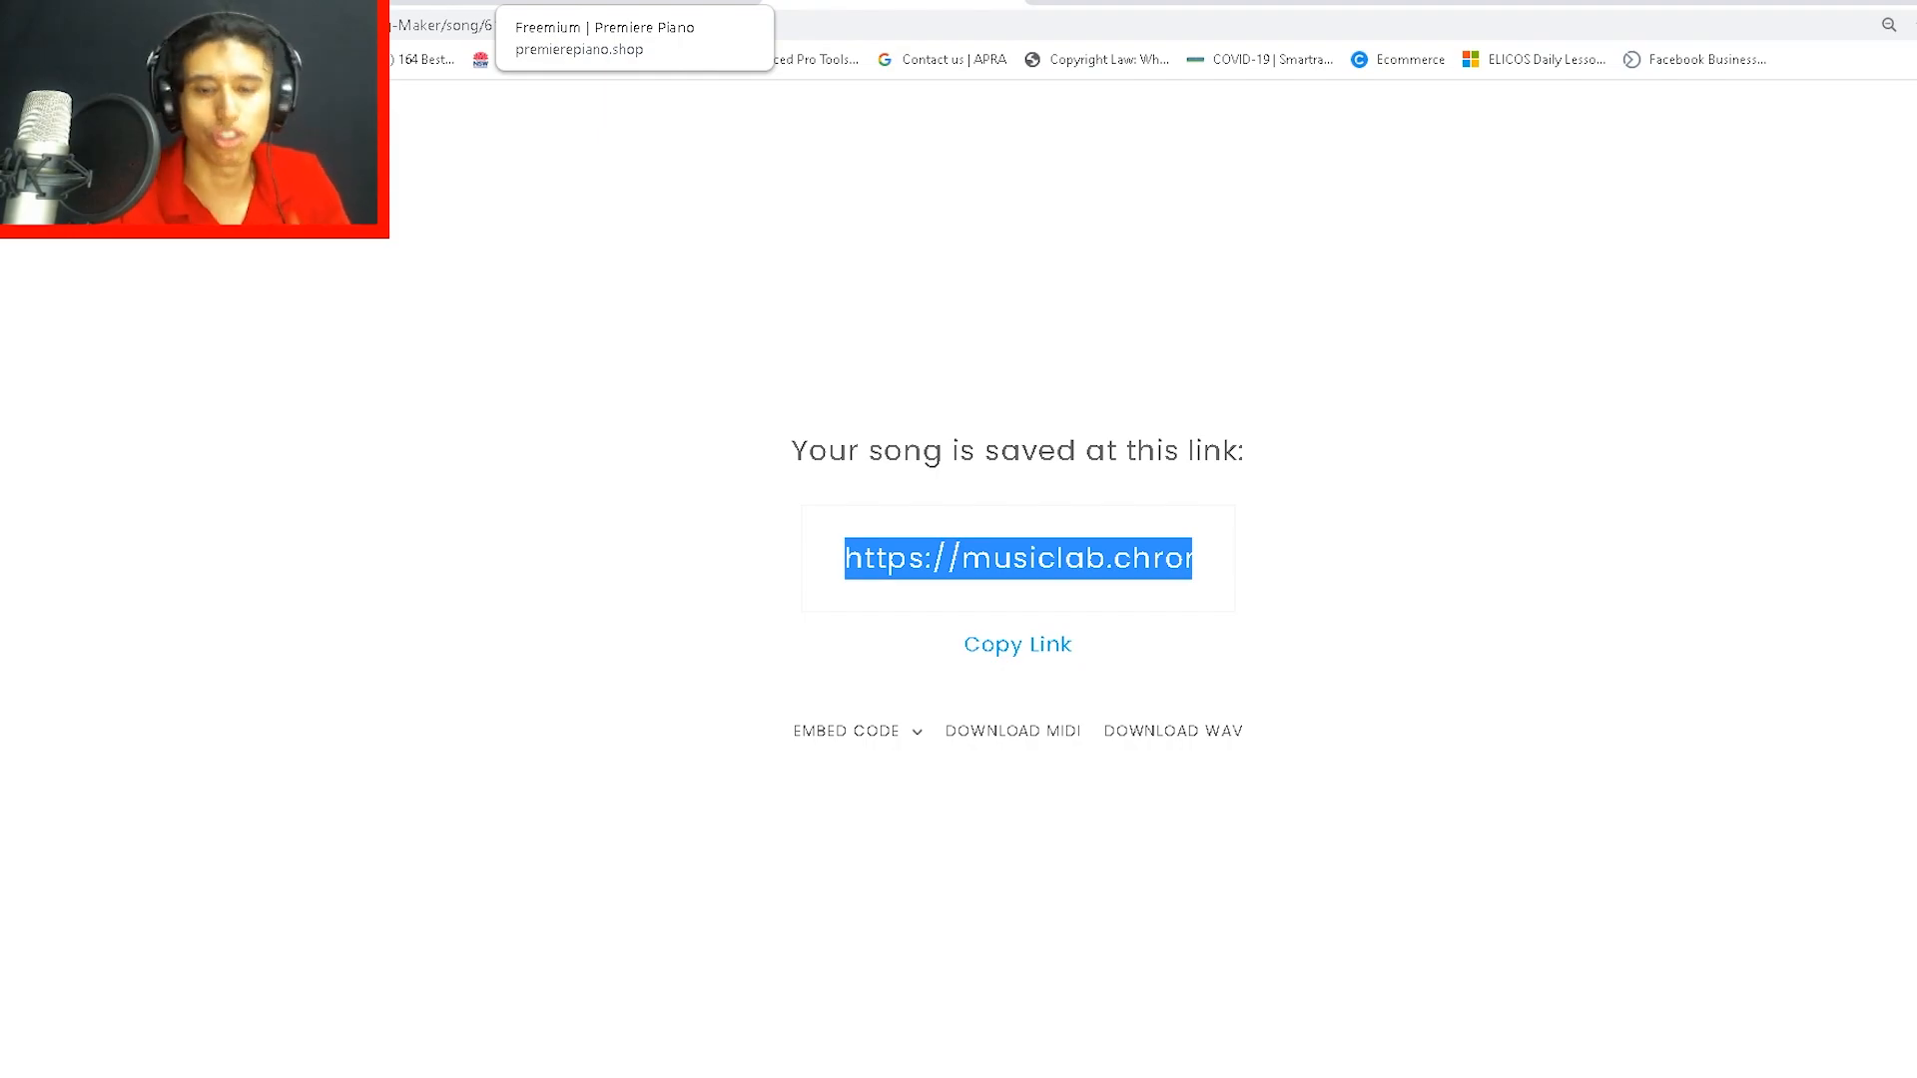
# Step: Browse the Premiere Piano website's freemium lessons and home page down to its pricing plans, dismissing the free cheat sheet offer
pyautogui.click(629, 6)
pyautogui.scroll(-10, 998, 399)
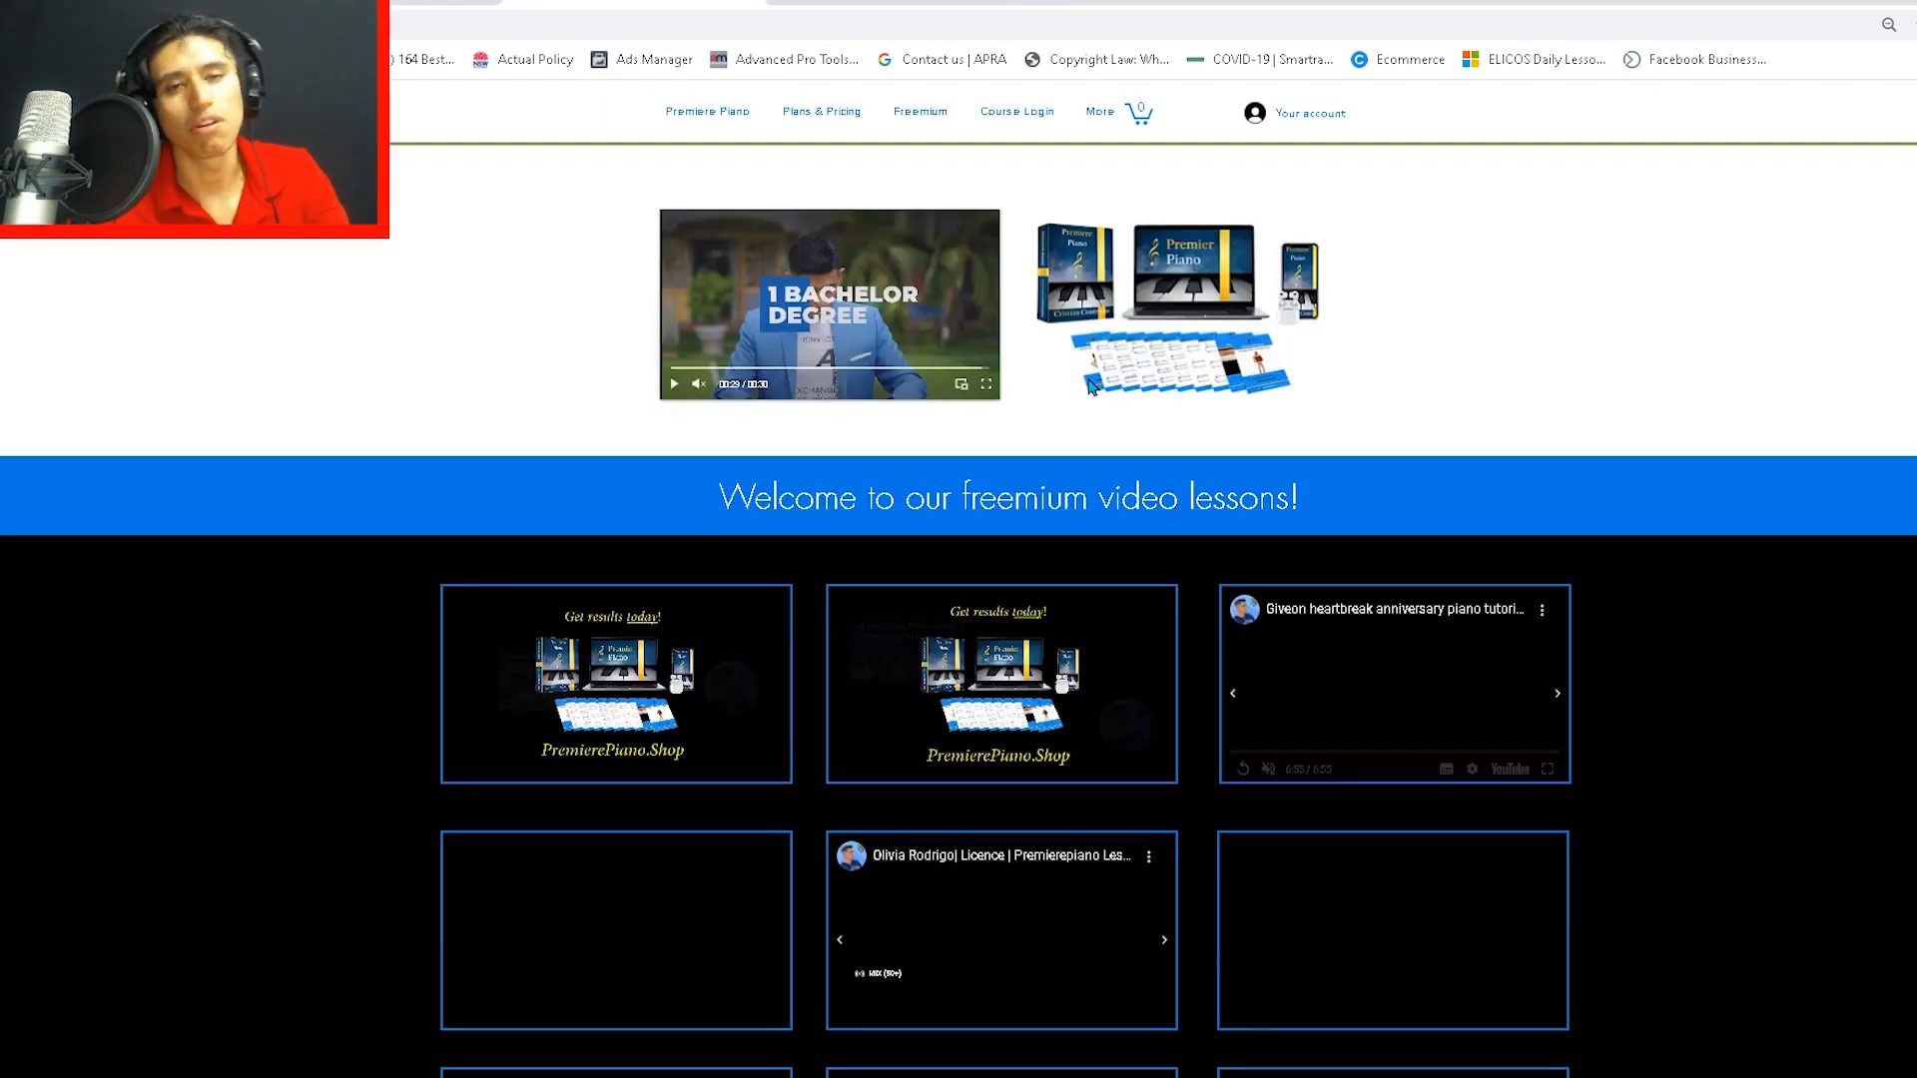
pyautogui.scroll(-9, 1059, 479)
pyautogui.scroll(20, 1032, 544)
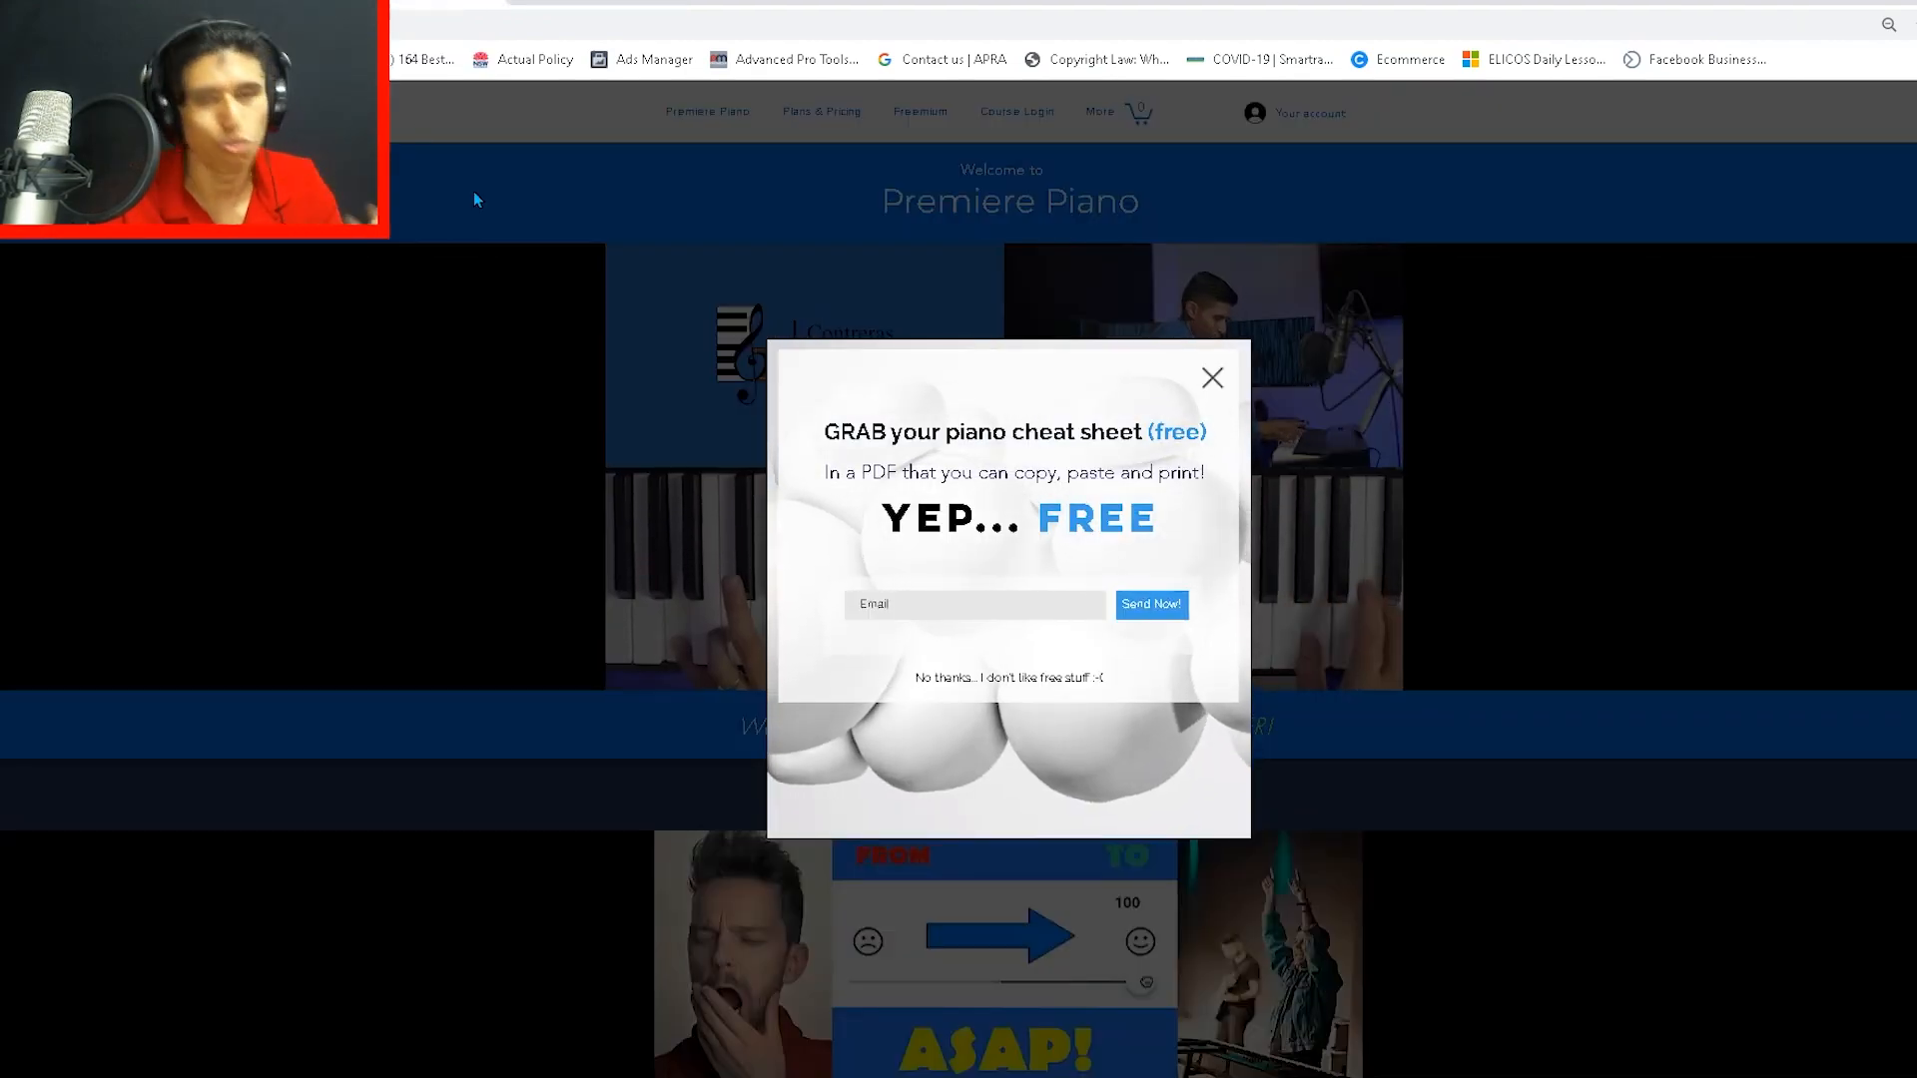
pyautogui.click(1209, 377)
pyautogui.scroll(-10, 1193, 599)
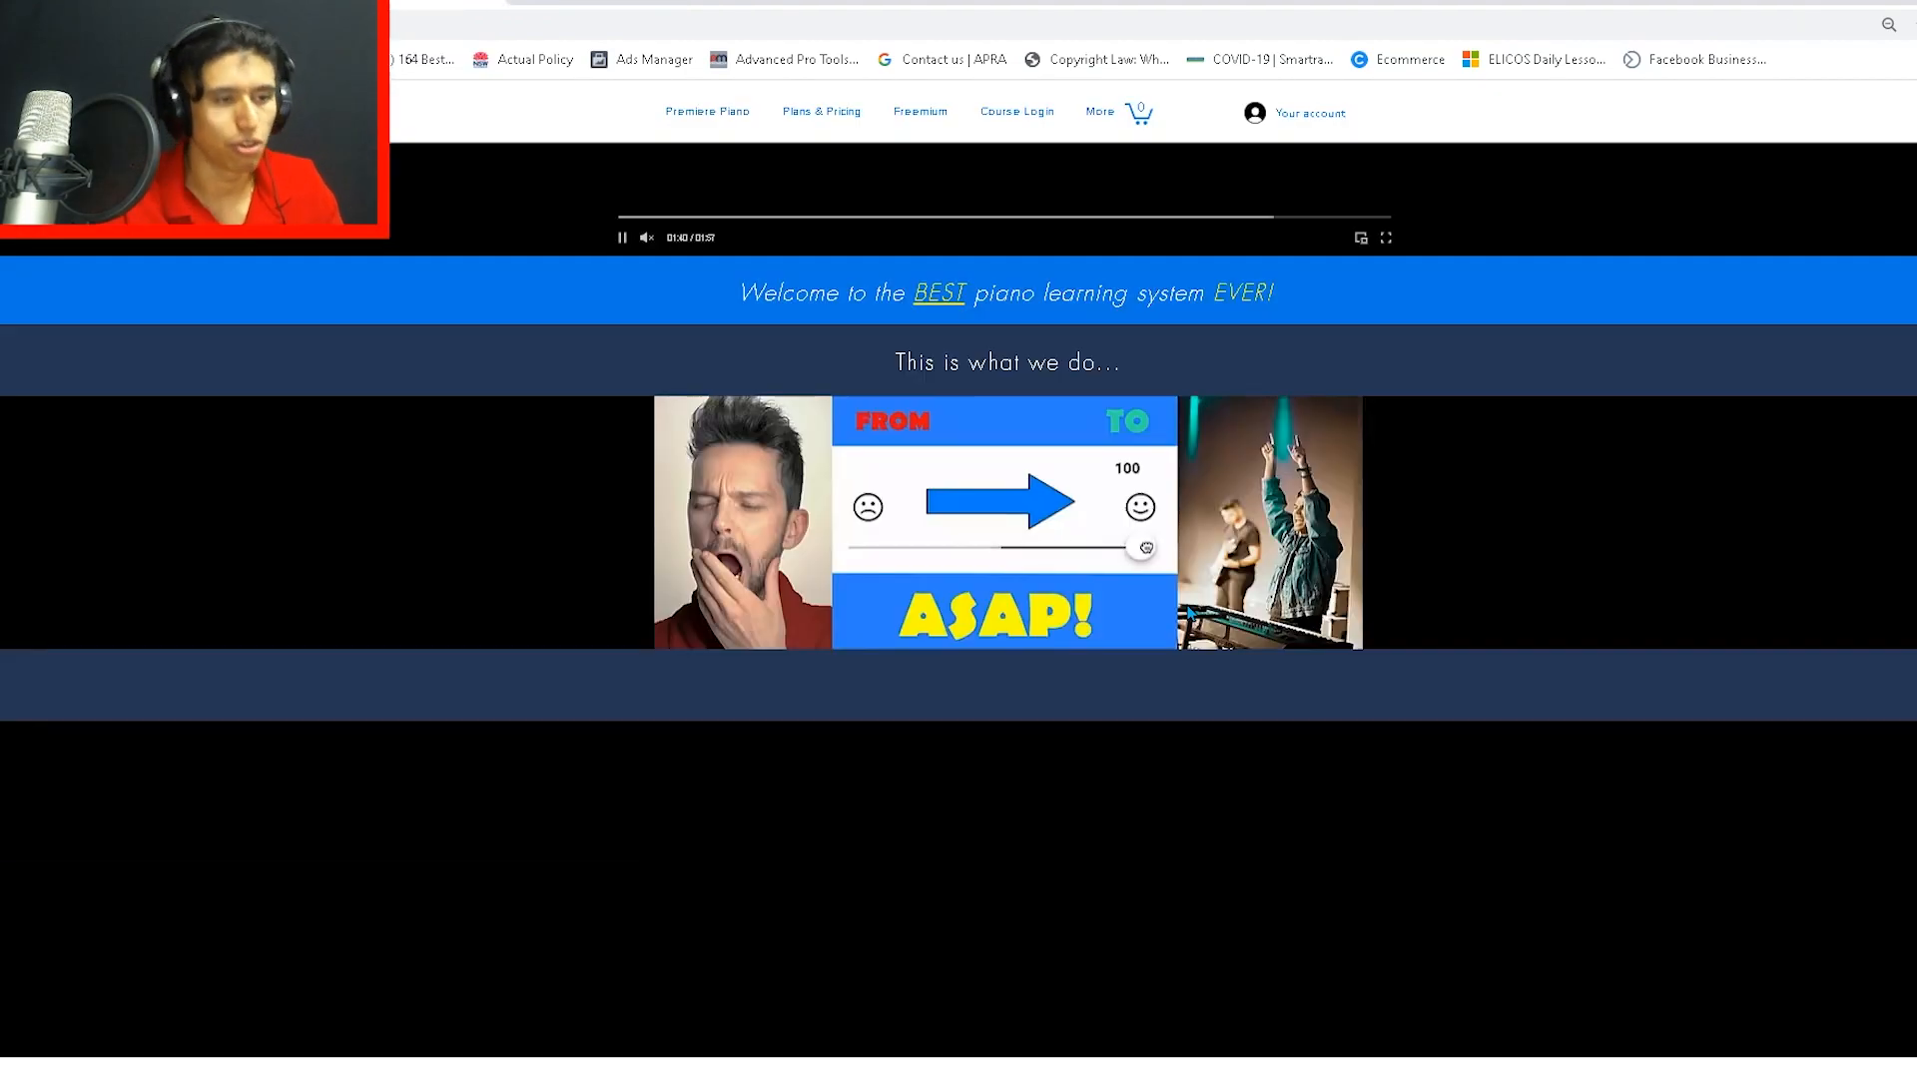
pyautogui.scroll(-12, 1191, 612)
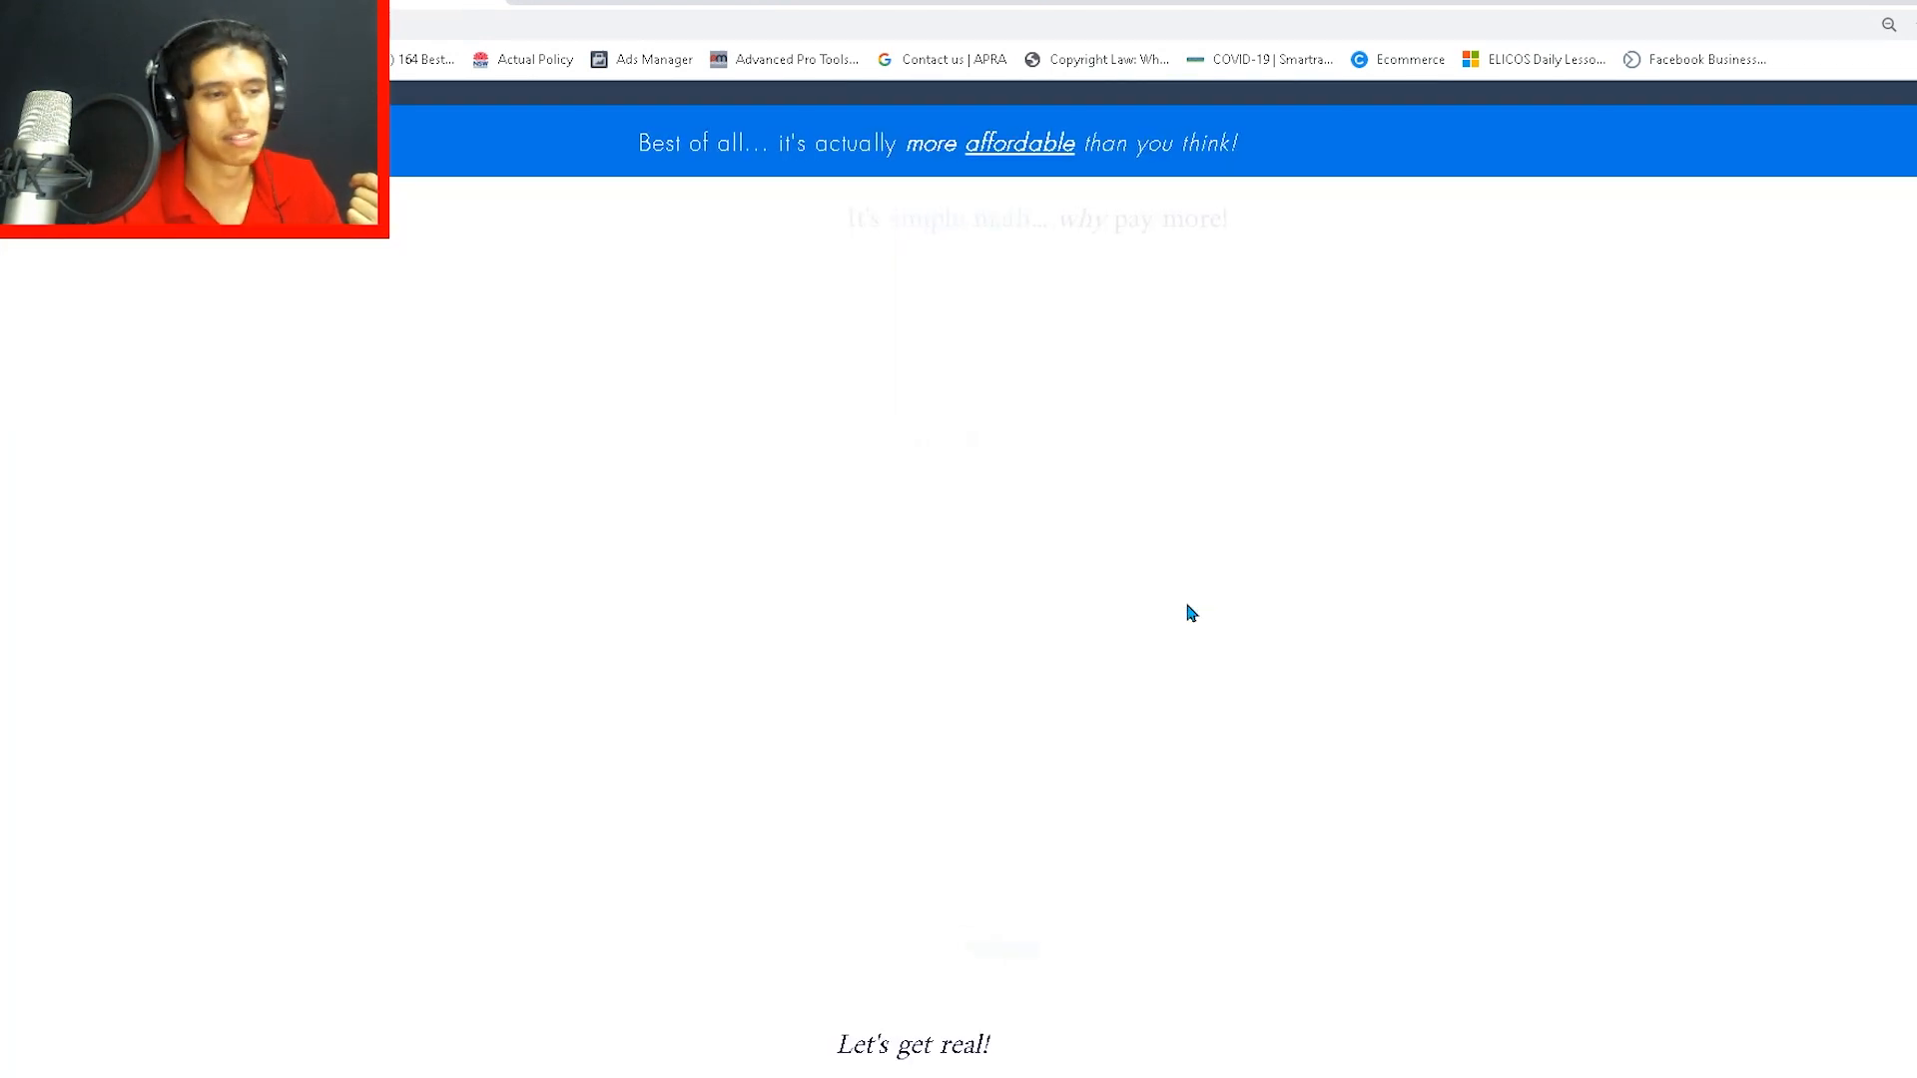
pyautogui.scroll(-8, 1191, 612)
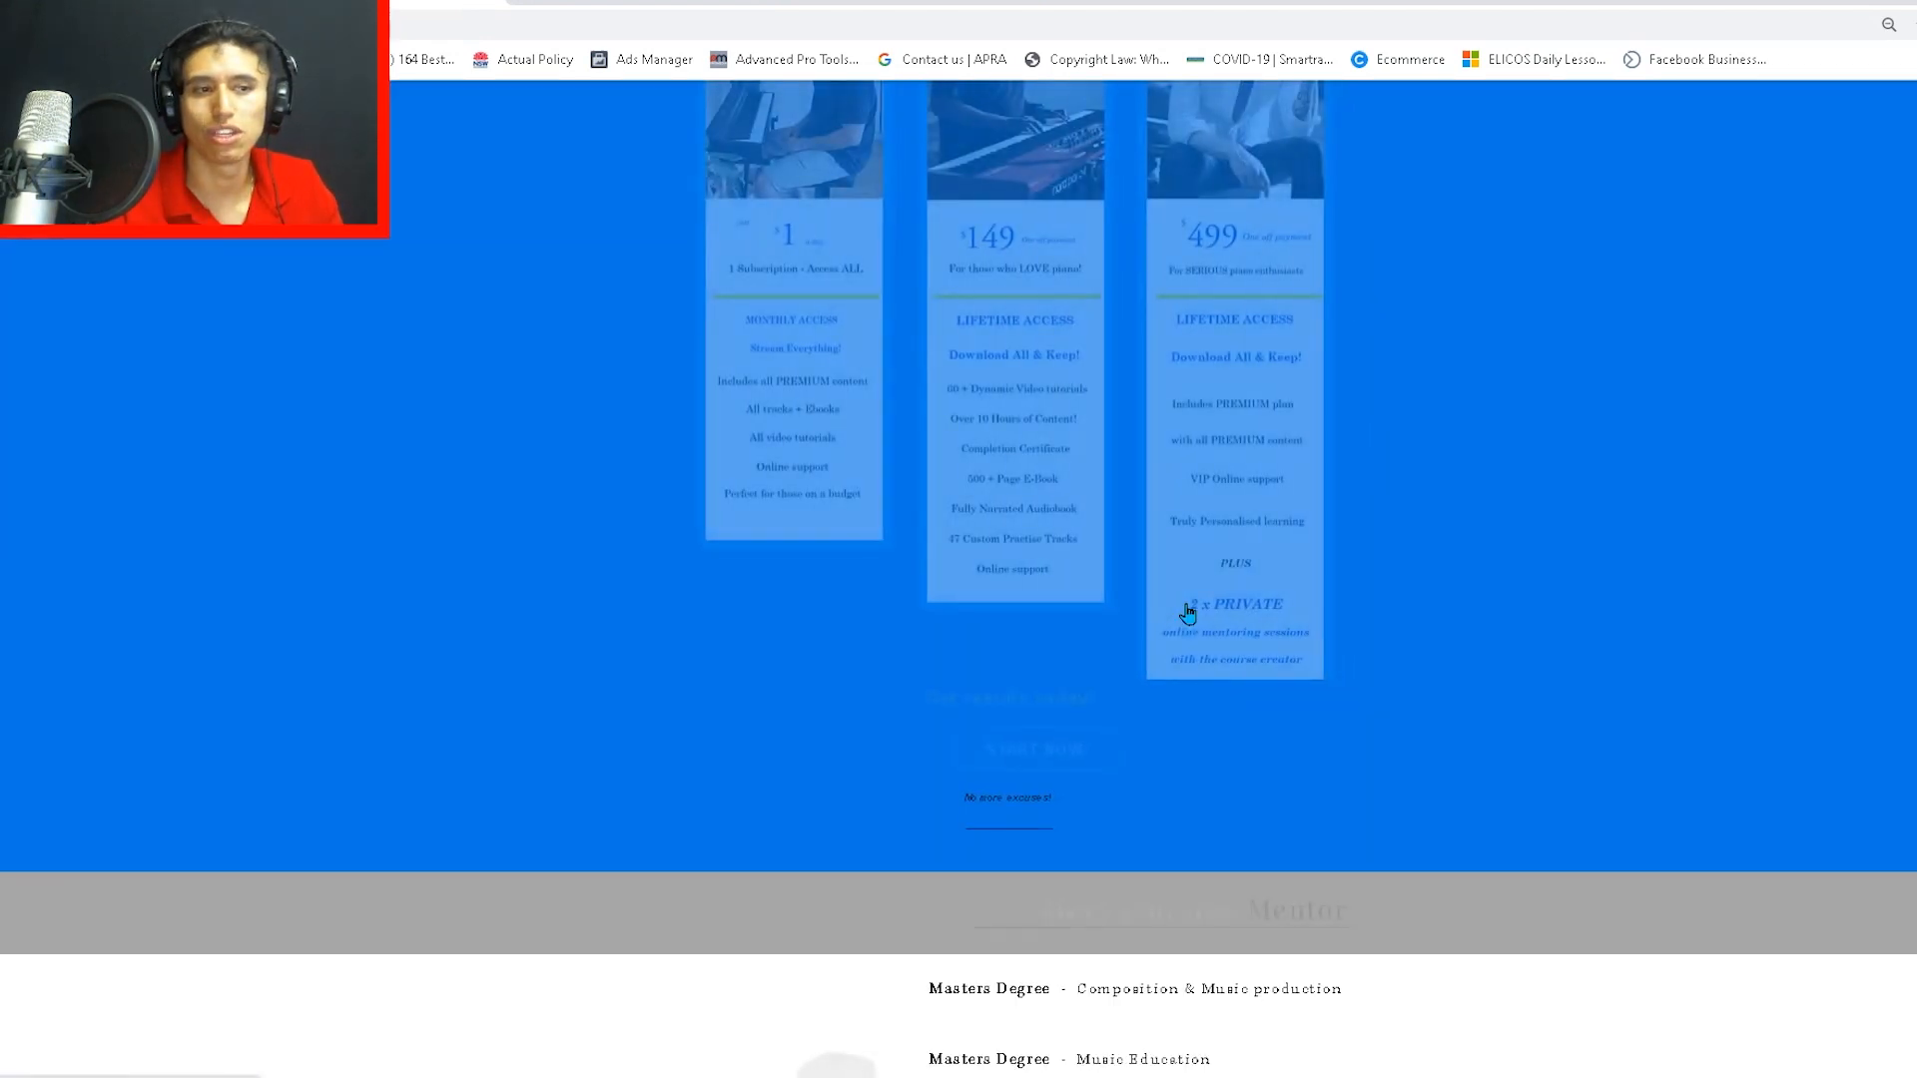
pyautogui.scroll(20, 1178, 662)
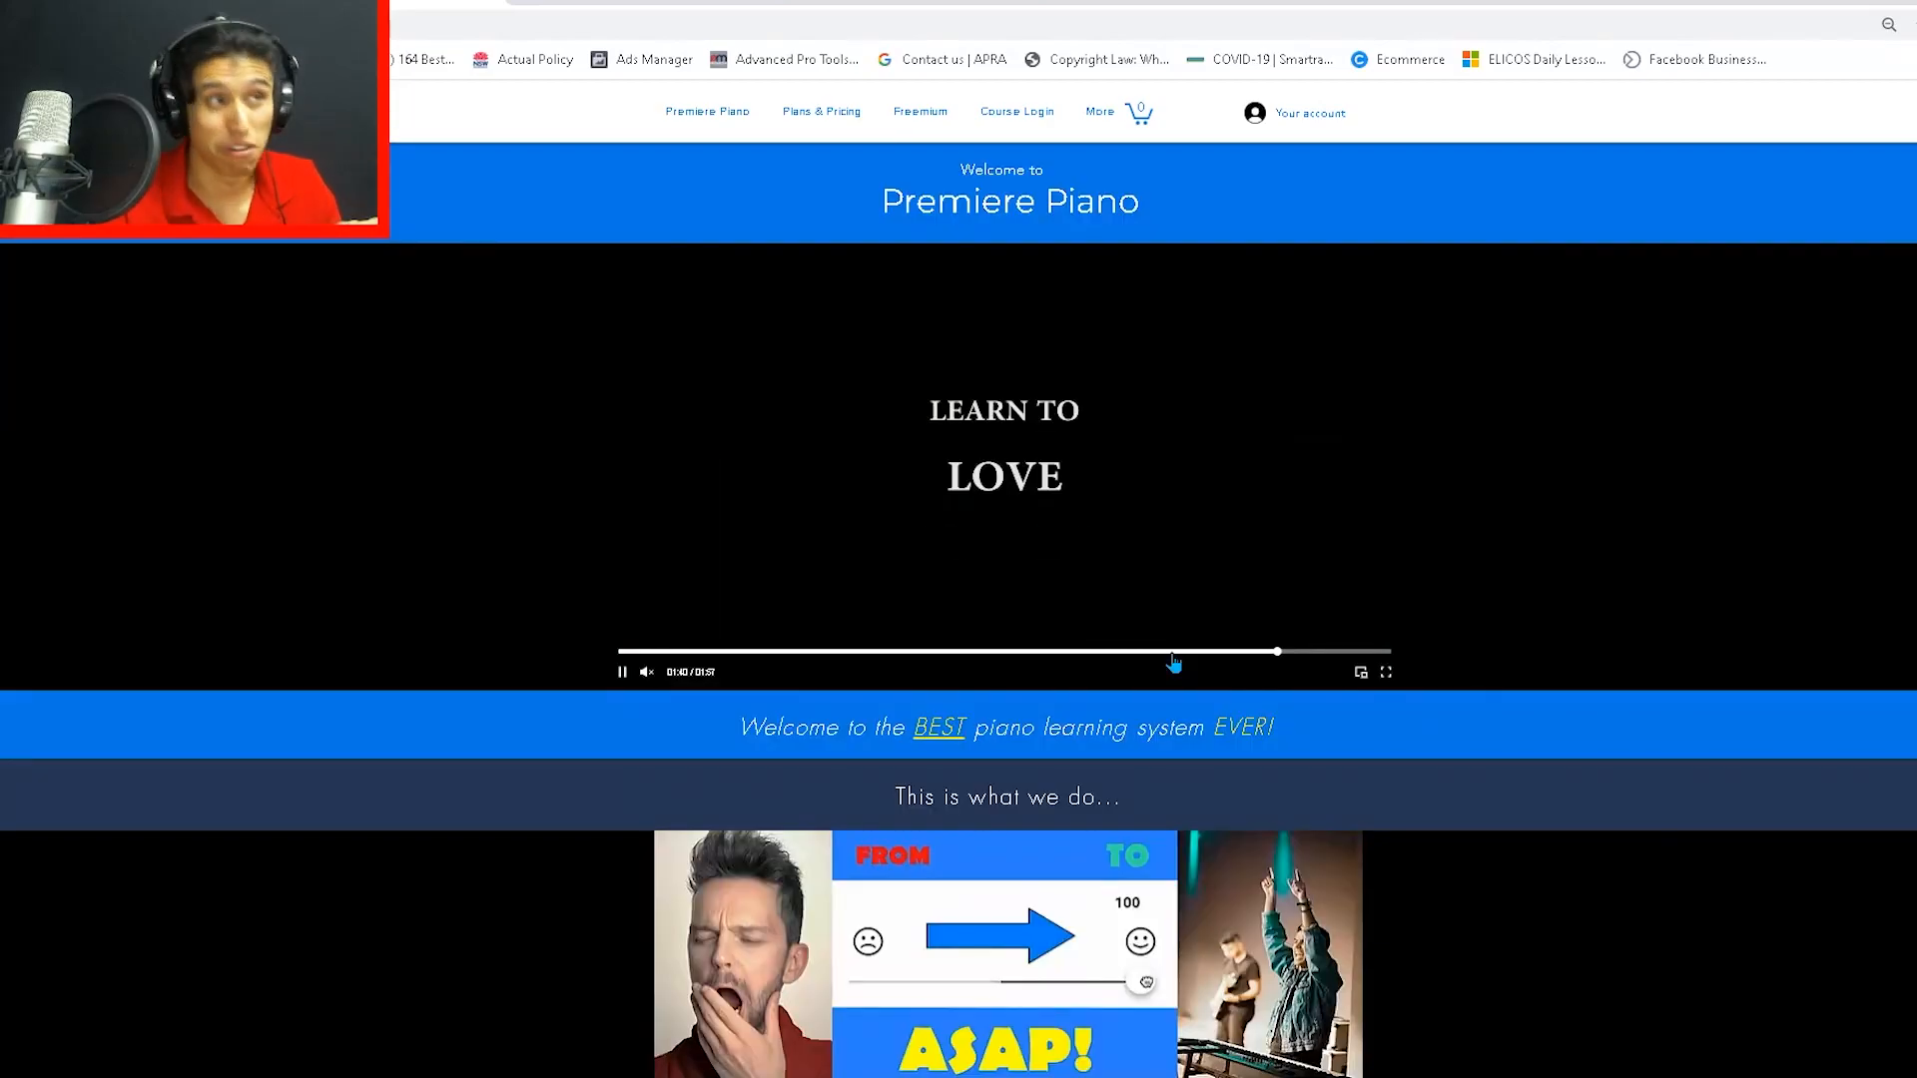
# Step: Return to Song Maker, close the saved-song link message and review the earlier bars of the song
pyautogui.click(892, 3)
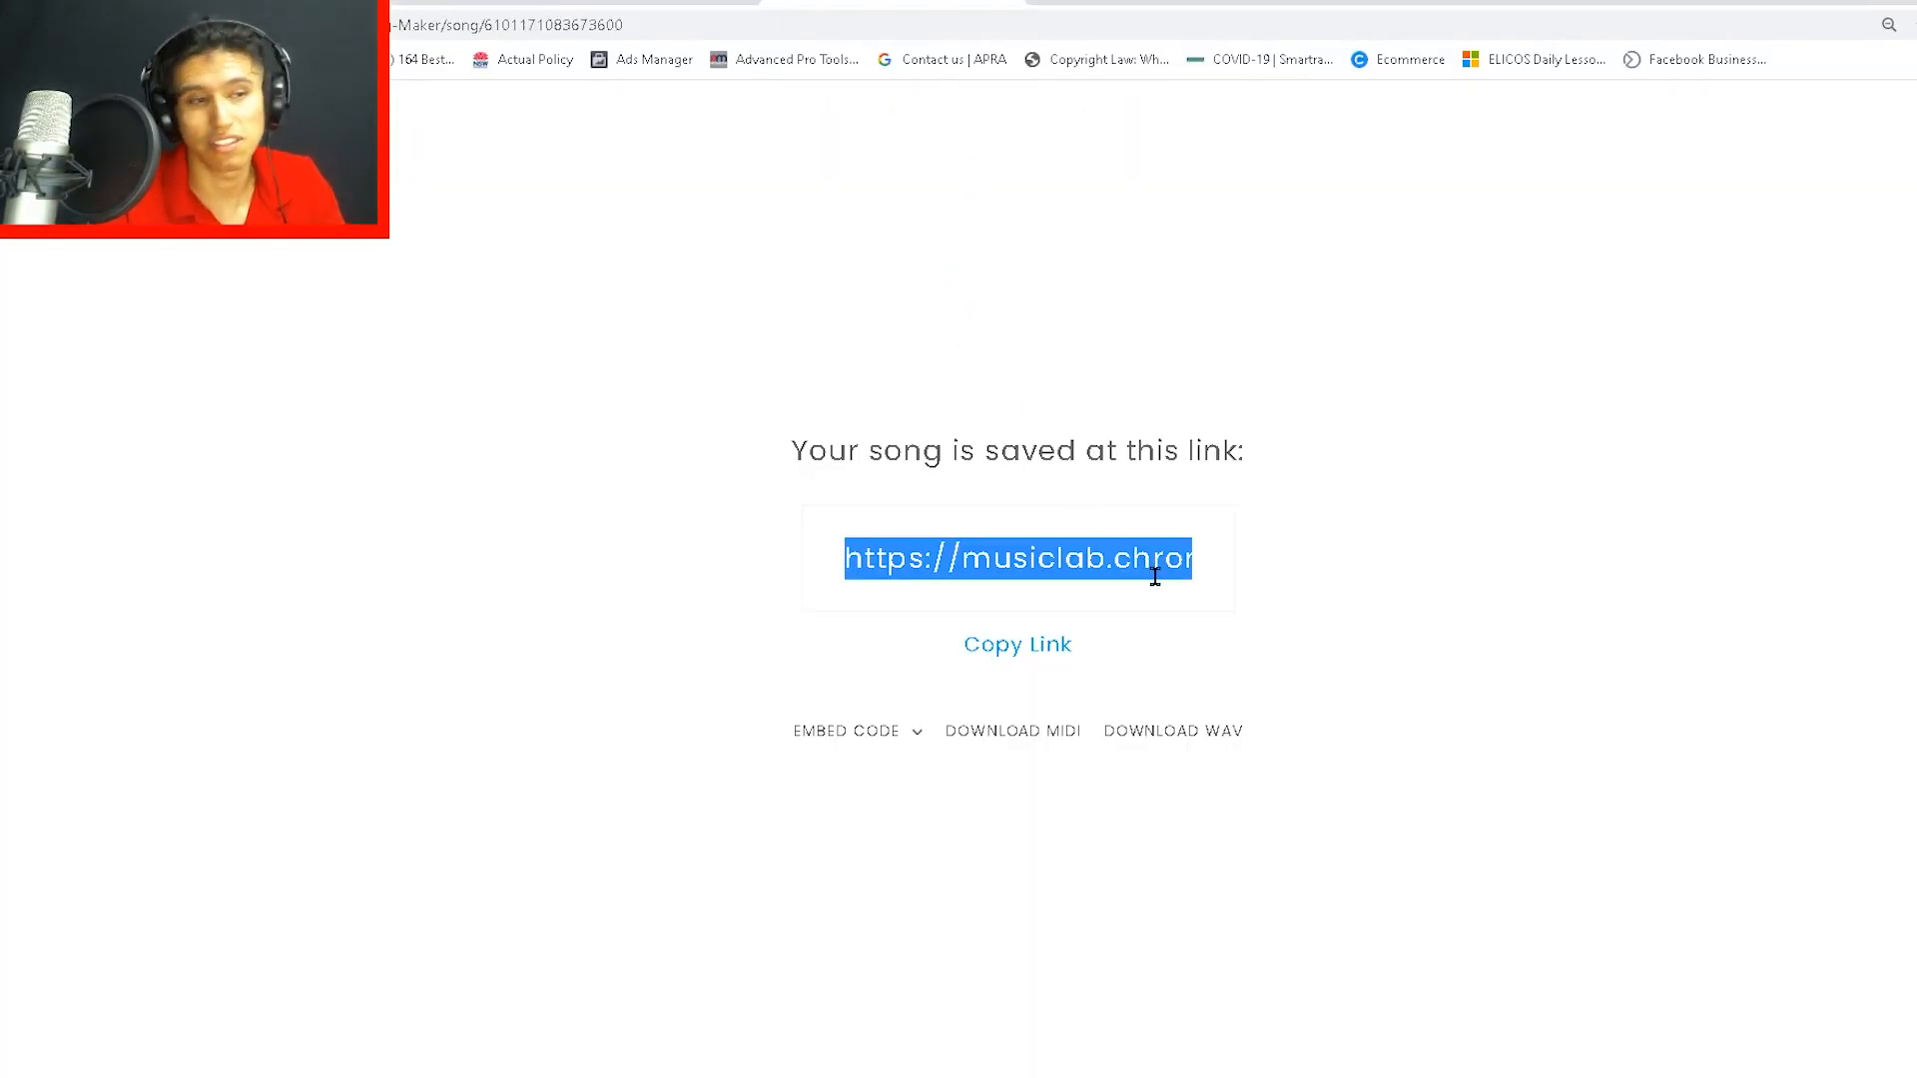
pyautogui.click(1913, 118)
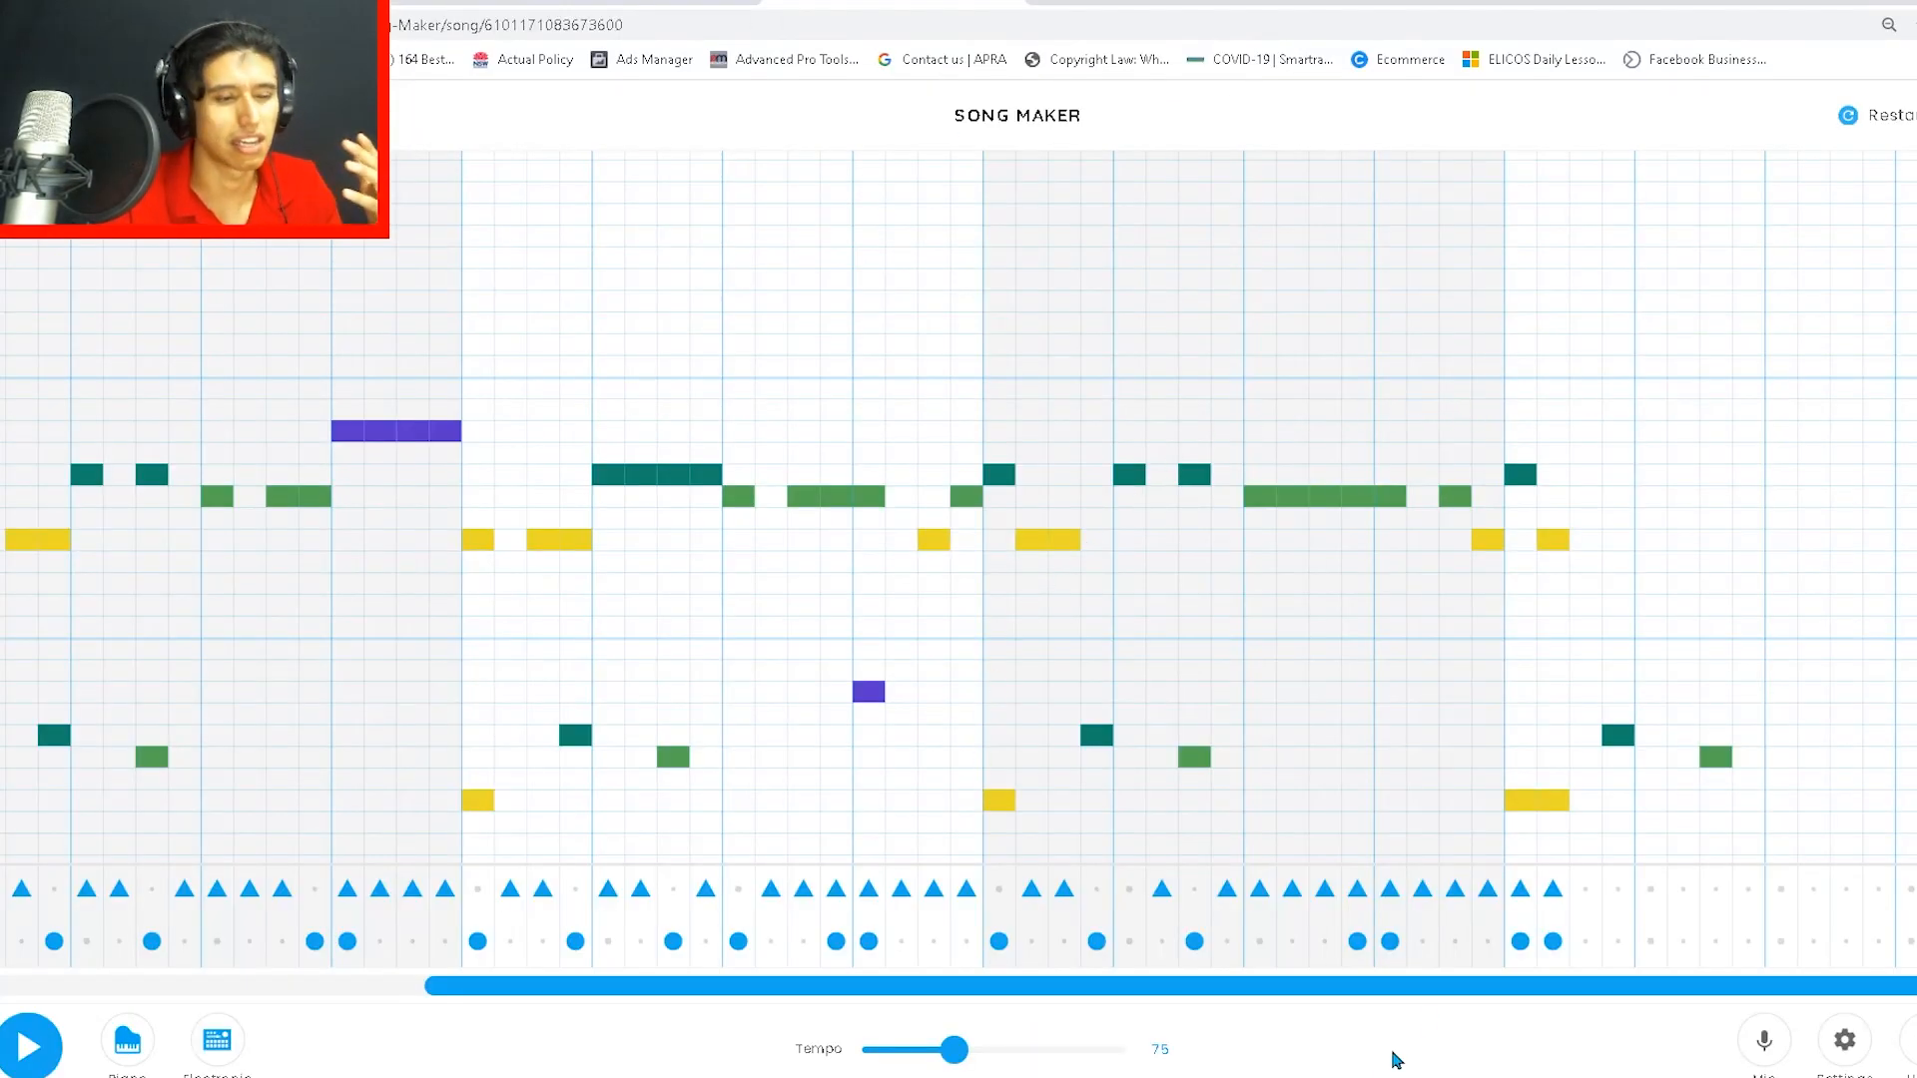
pyautogui.moveTo(1426, 988); pyautogui.dragTo(779, 969)
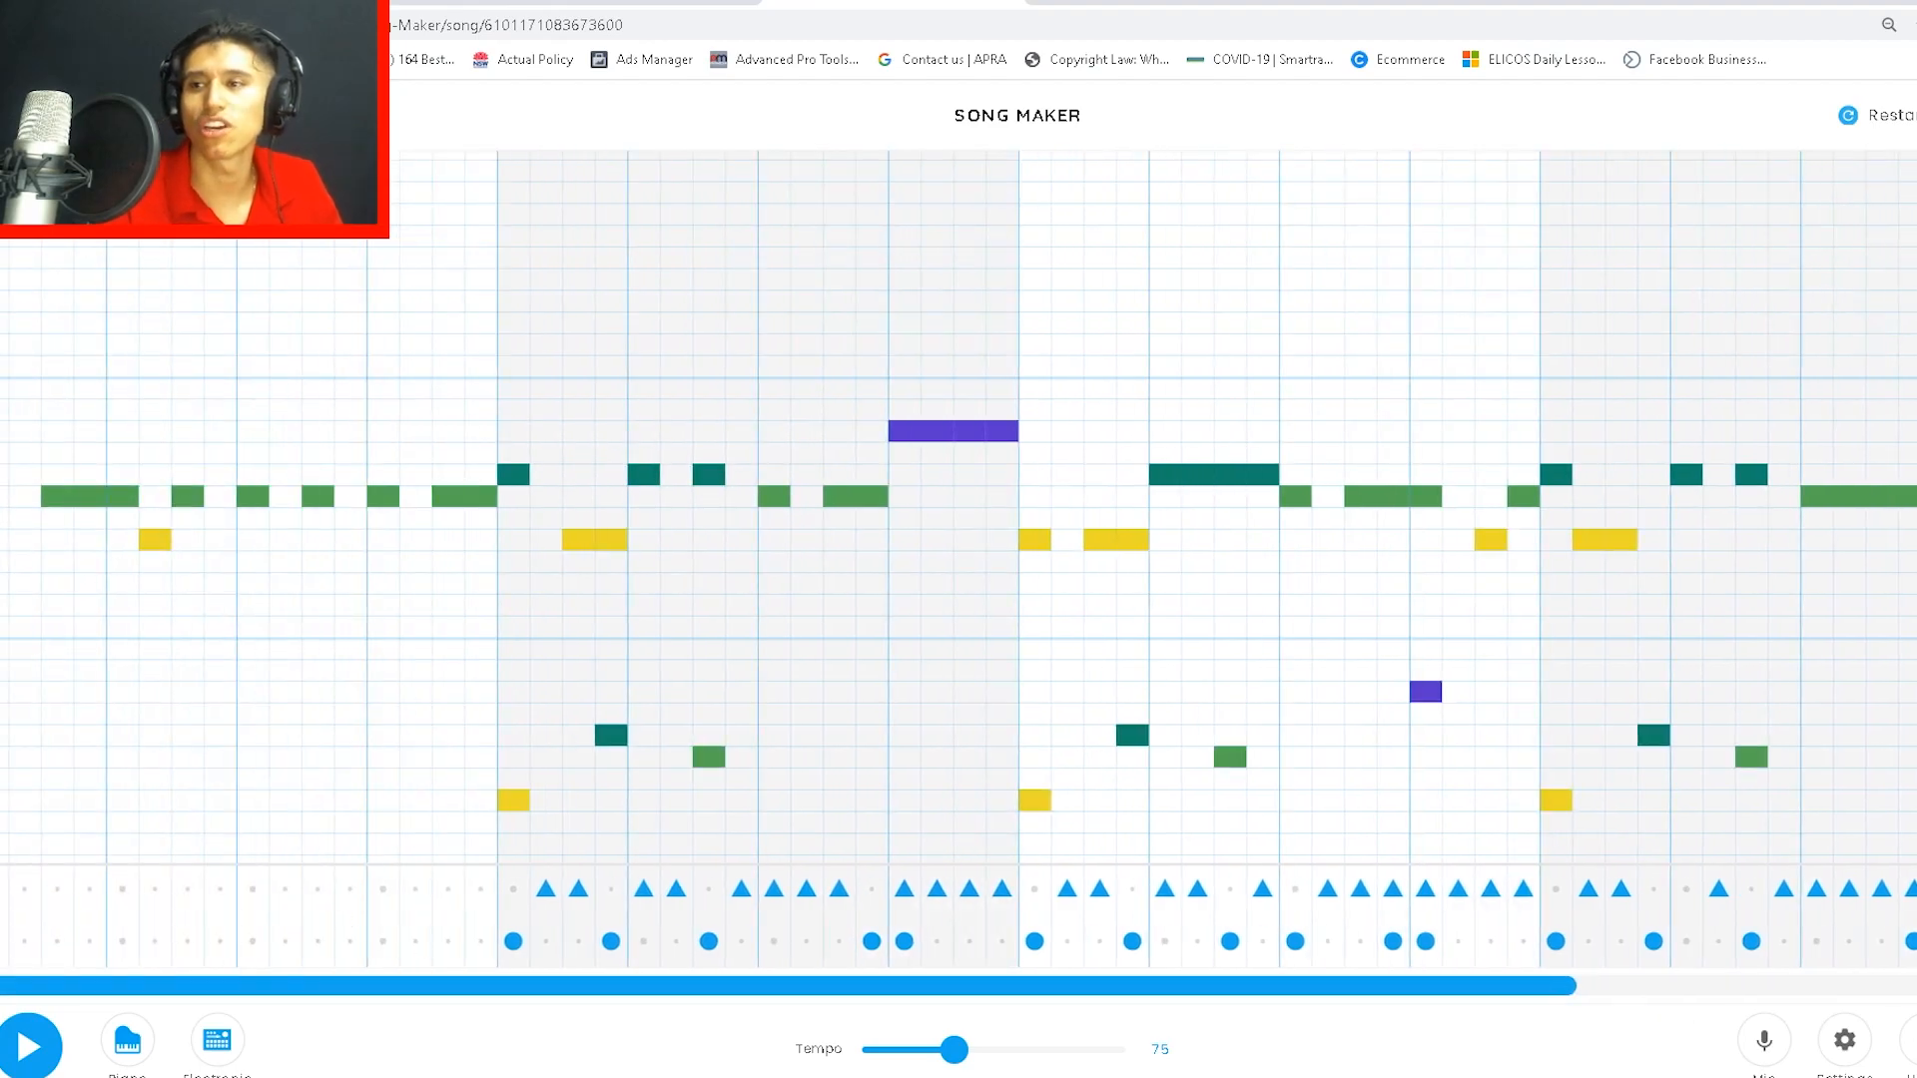